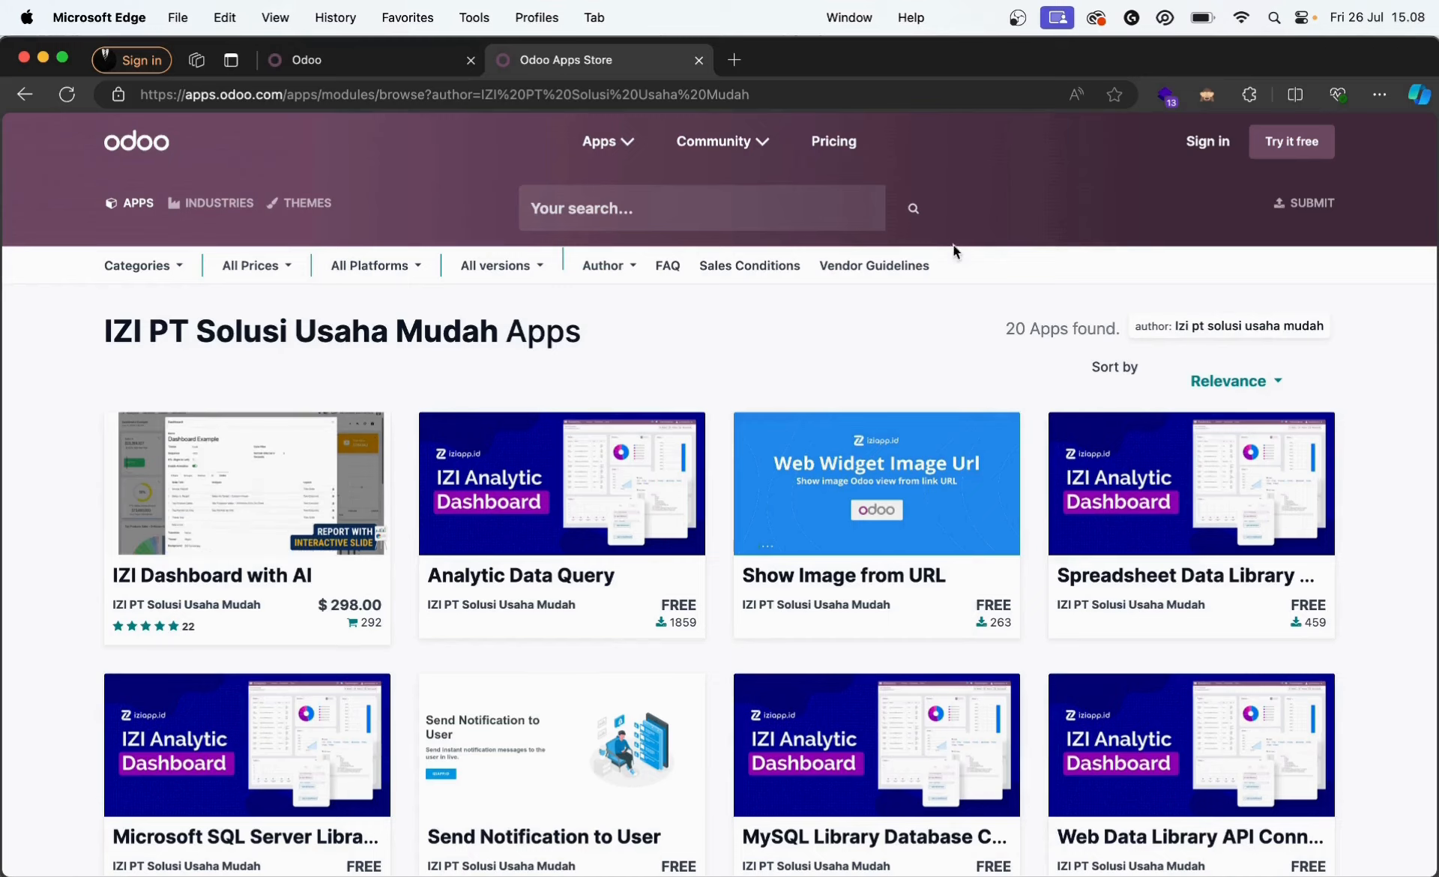
# - Search the Odoo Apps Store for "analytic dashboard template: sale" and open the Analytic Dashboard Template: Sale module page
pyautogui.click(790, 196)
pyautogui.write('analytic dashboard template: sale')
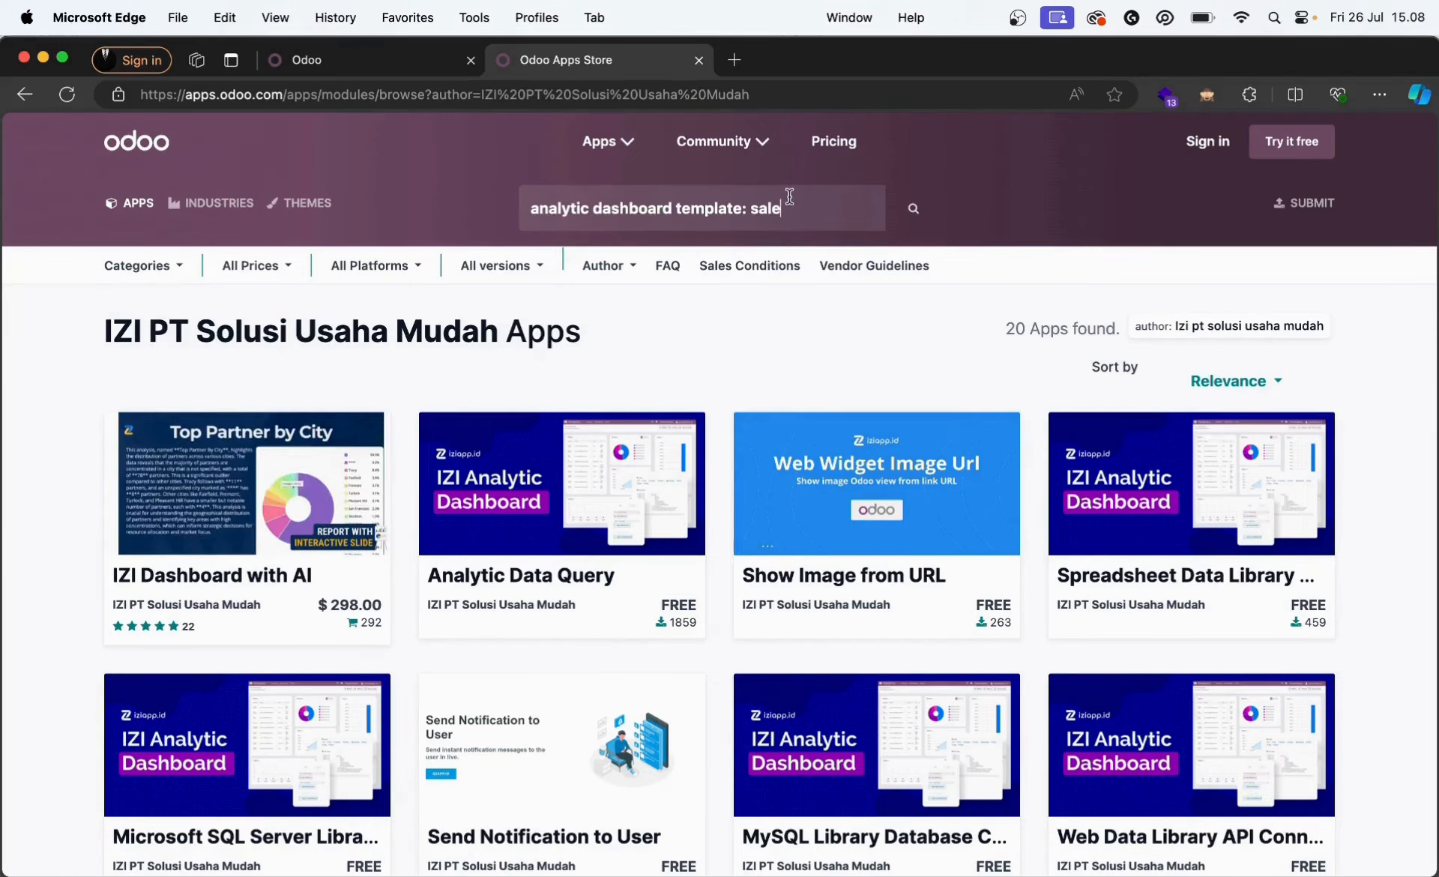
pyautogui.press('Return')
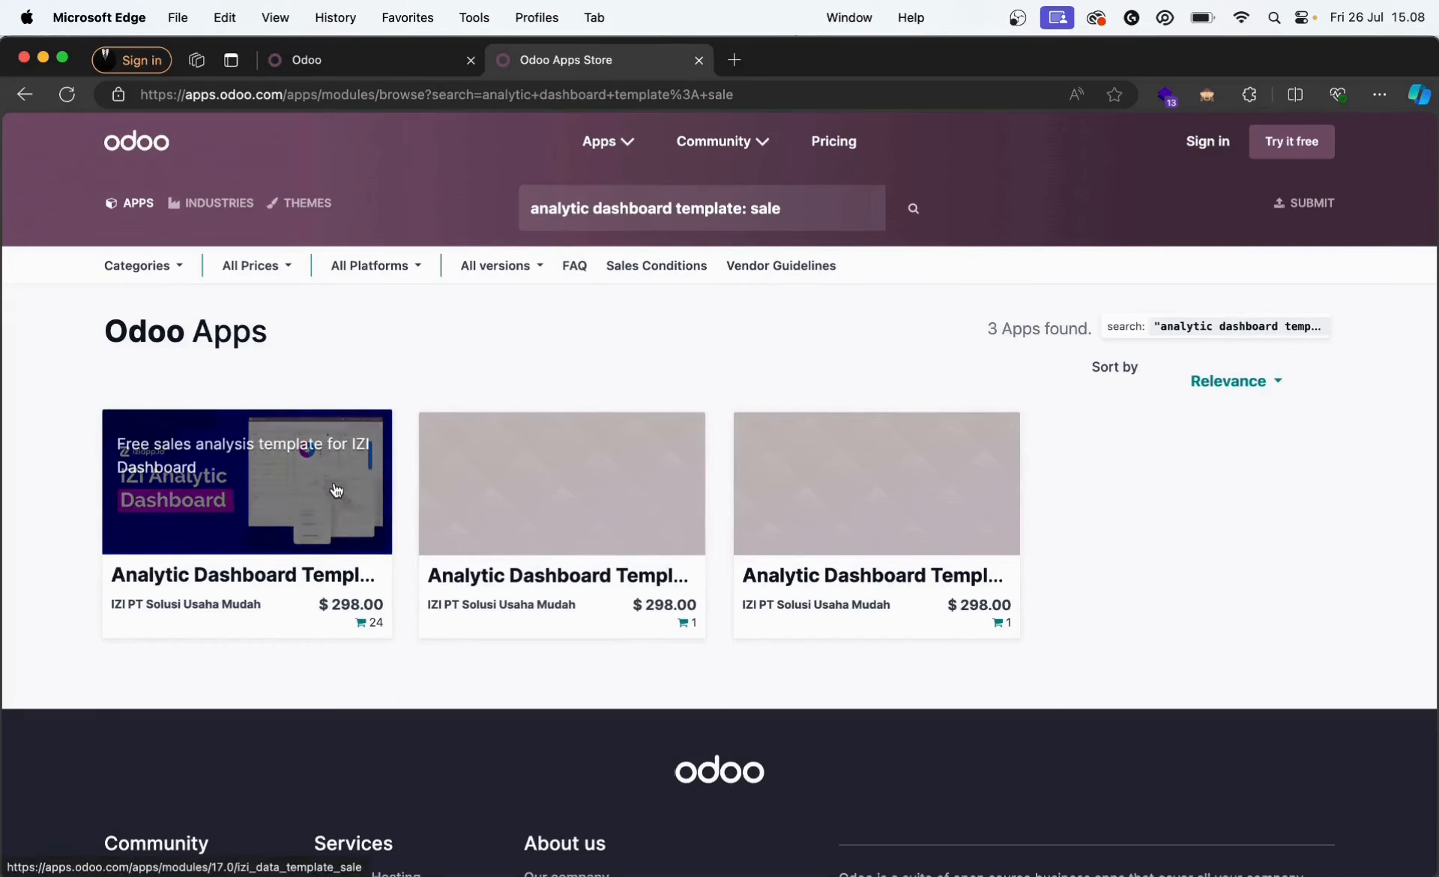
pyautogui.click(335, 490)
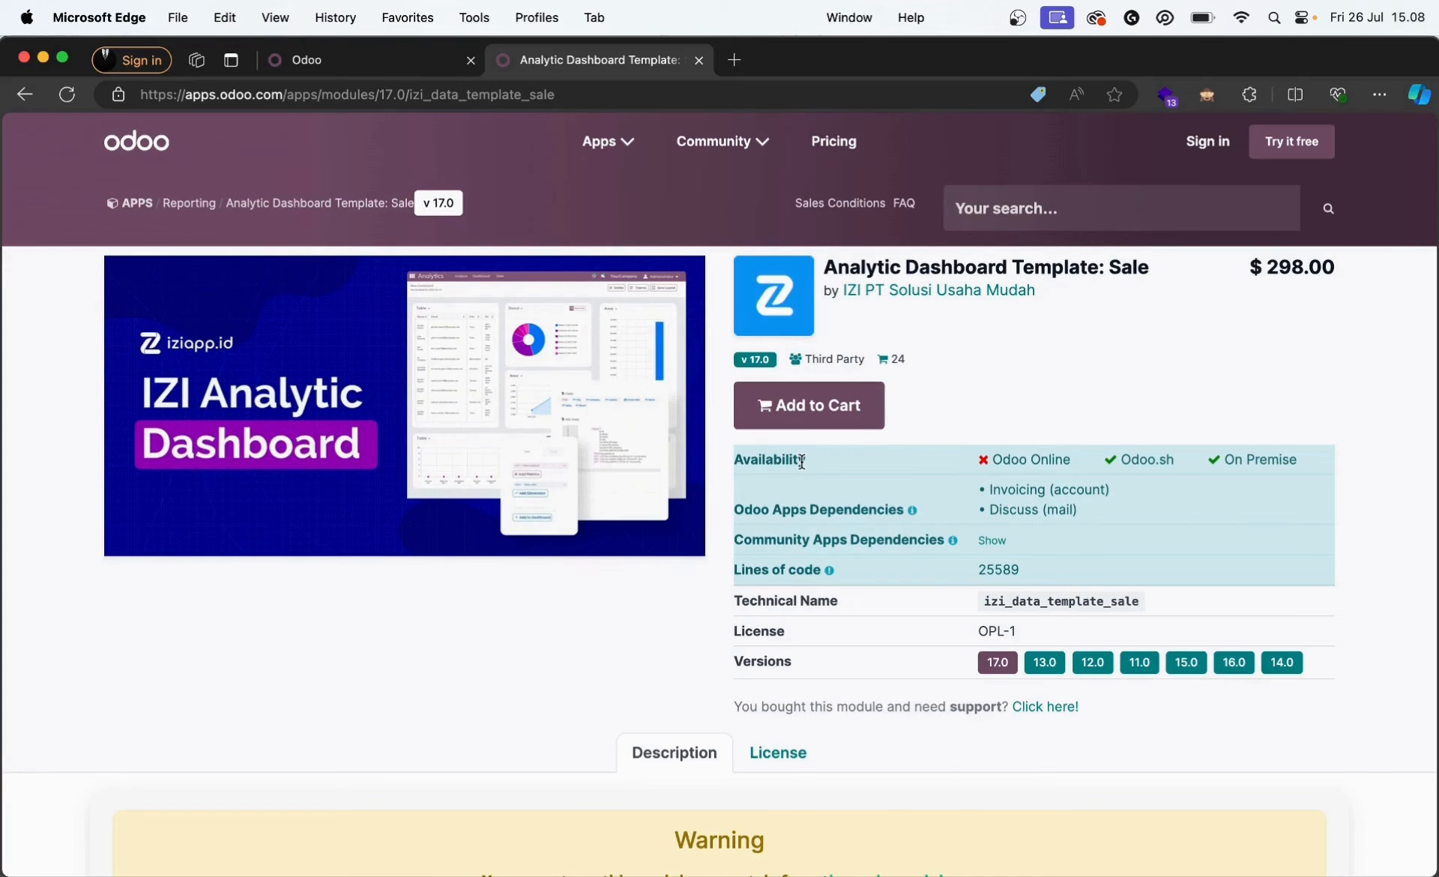
# - Switch to the Odoo database and update its list of available apps
pyautogui.hotkey('ctrl', 'shift', 'Tab')
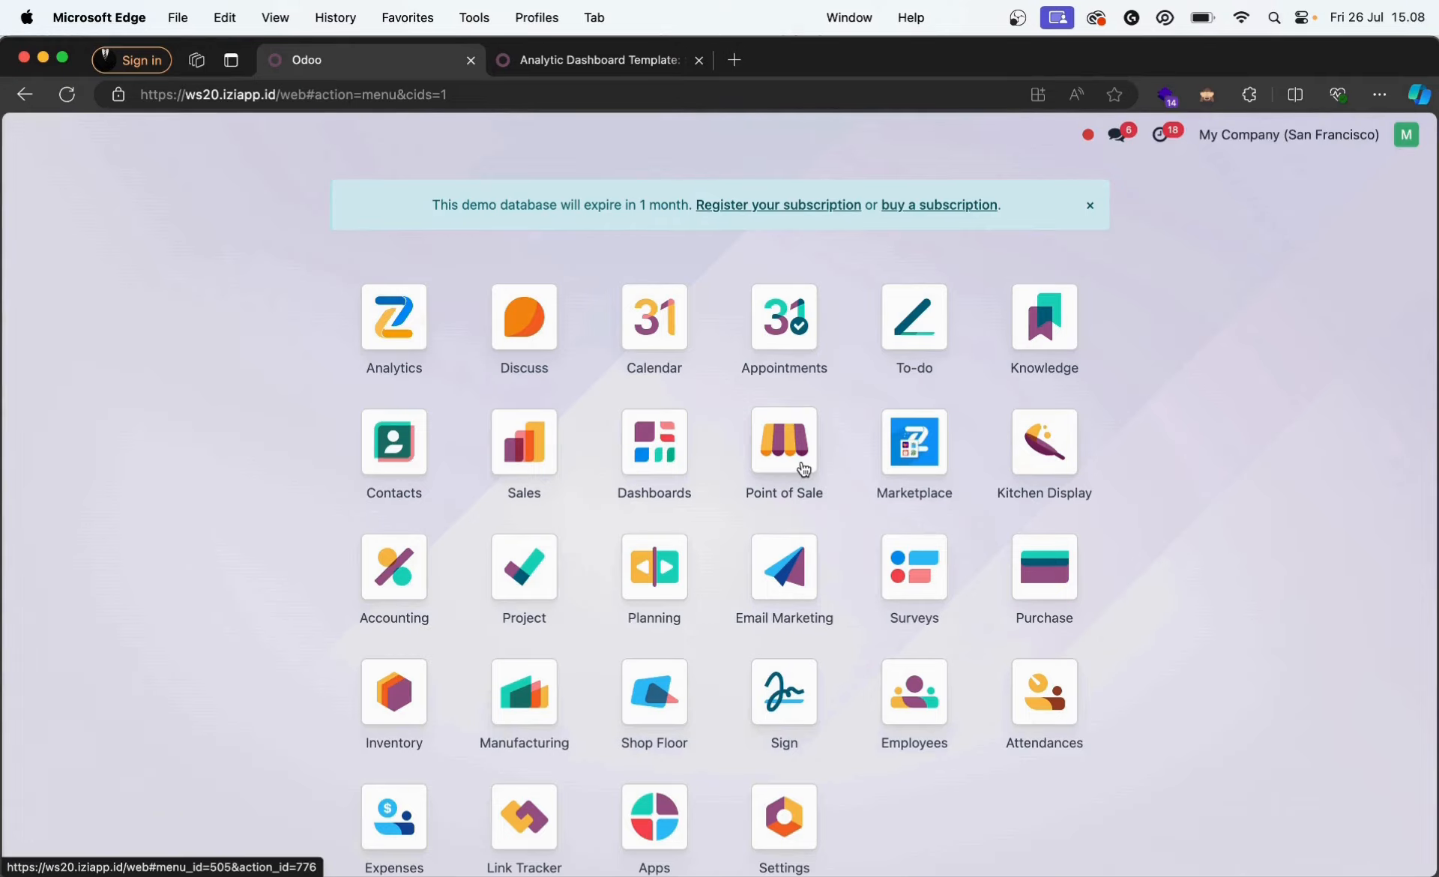
pyautogui.click(656, 819)
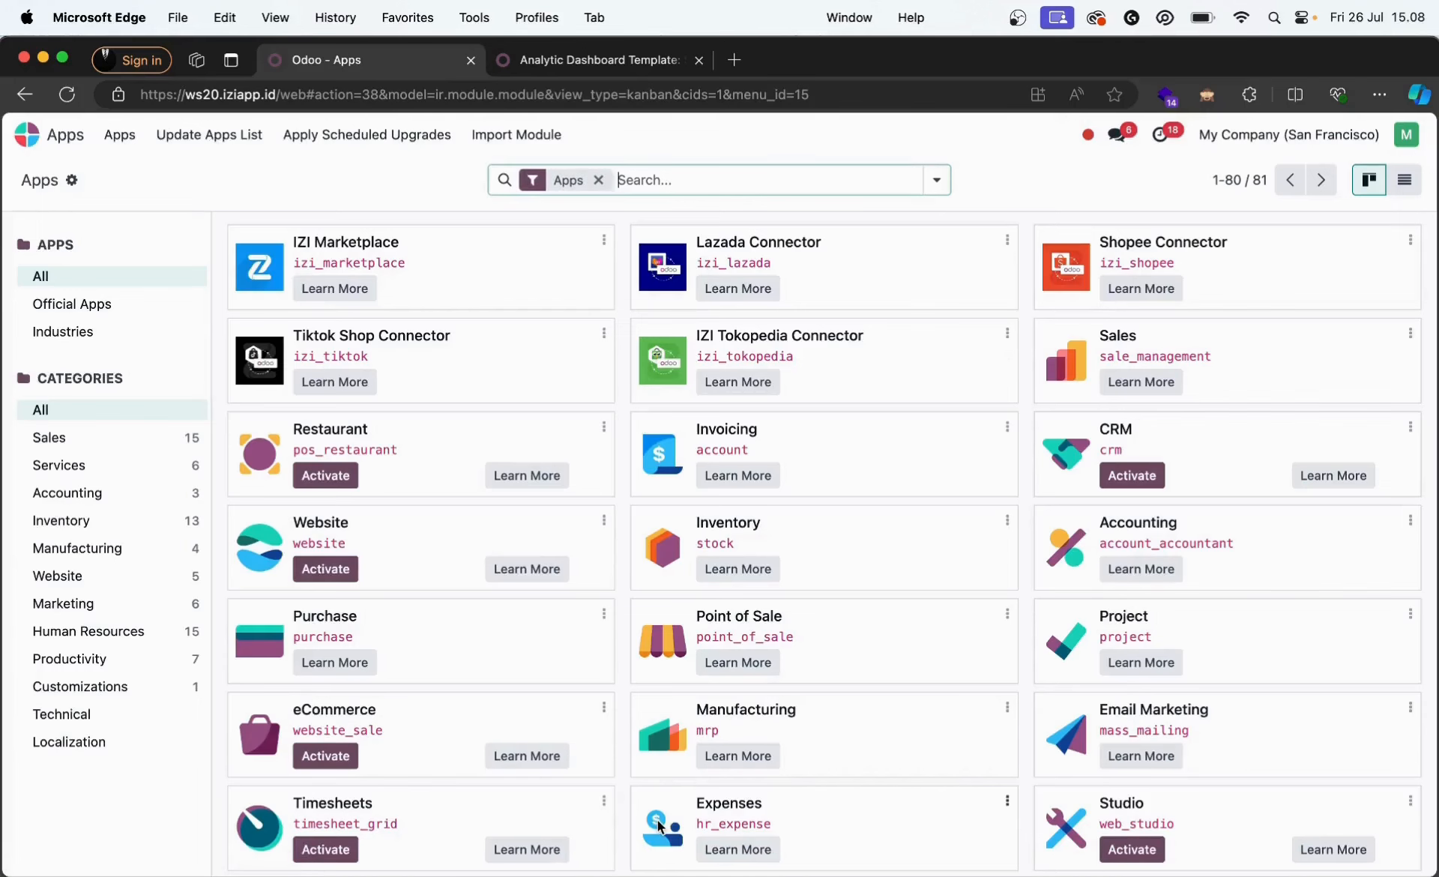
pyautogui.click(222, 138)
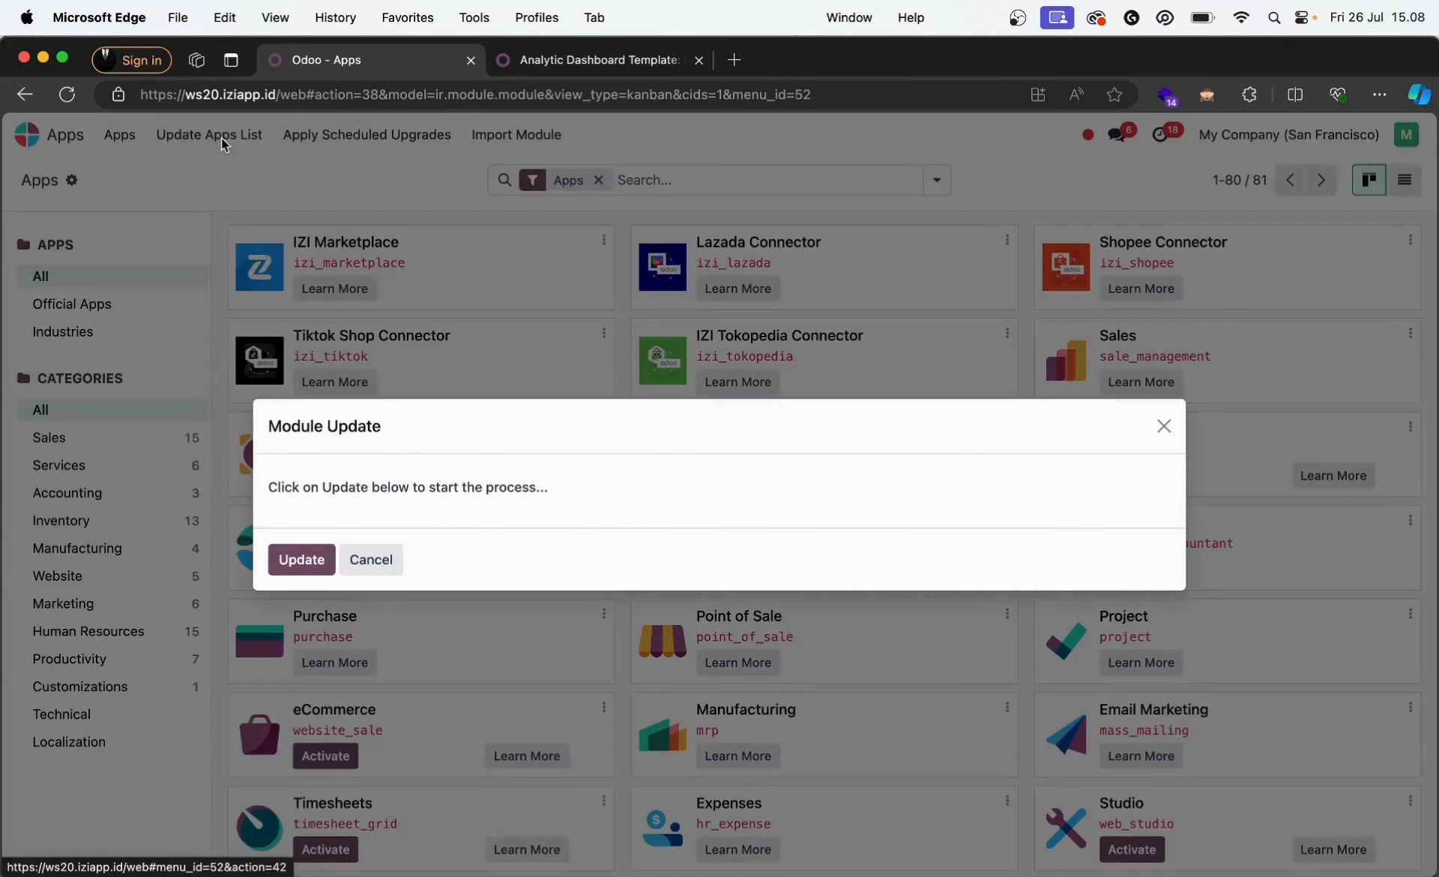
pyautogui.click(304, 561)
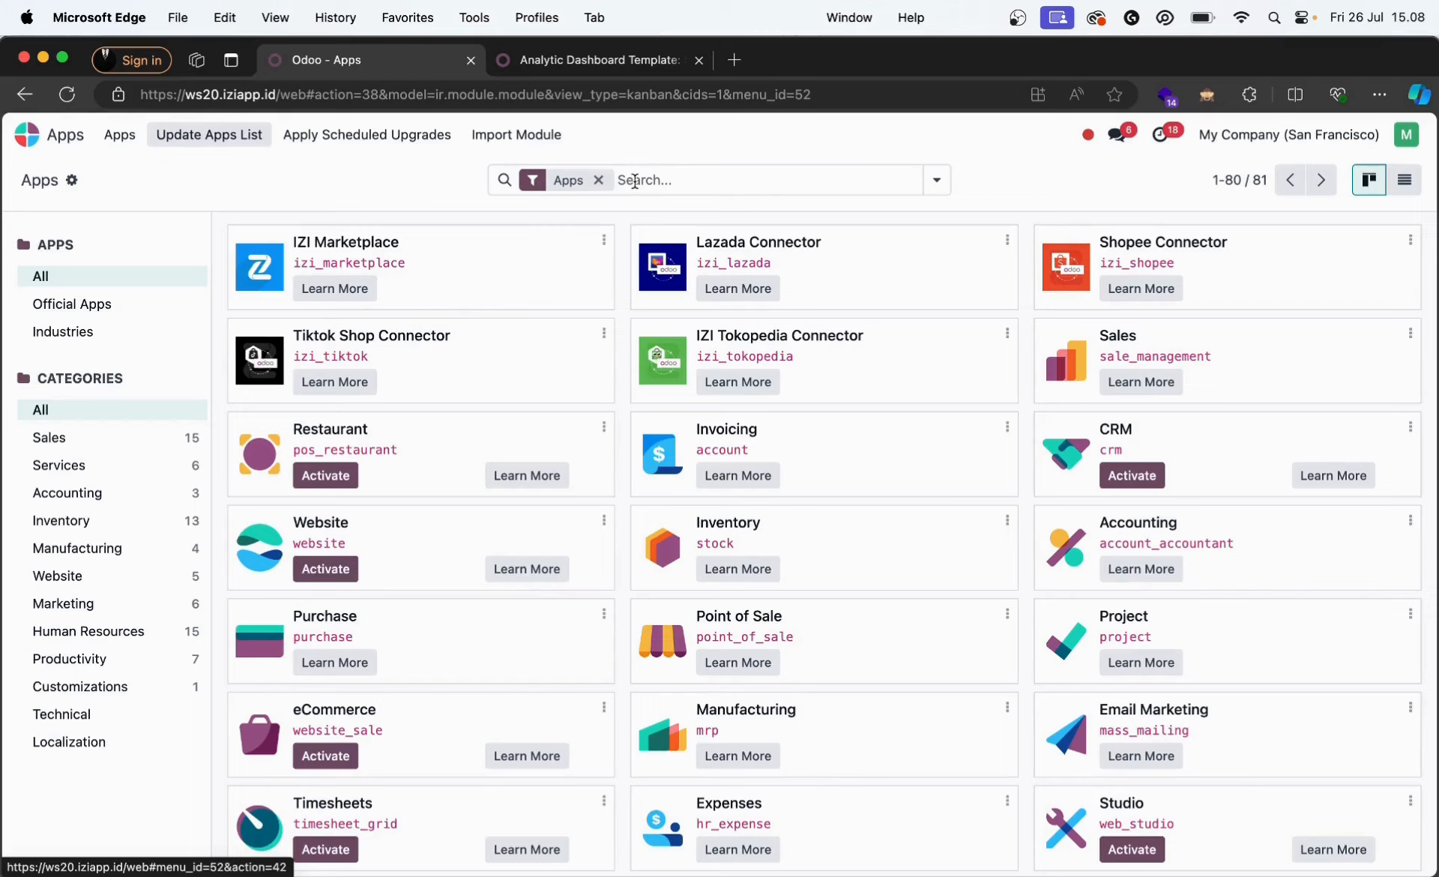
# - Find the Analytic Dashboard Template: Sale module among all modules, without the Apps filter, and activate it
pyautogui.click(634, 182)
pyautogui.press('BackSpace')
pyautogui.write('analytic dashboard template: sale')
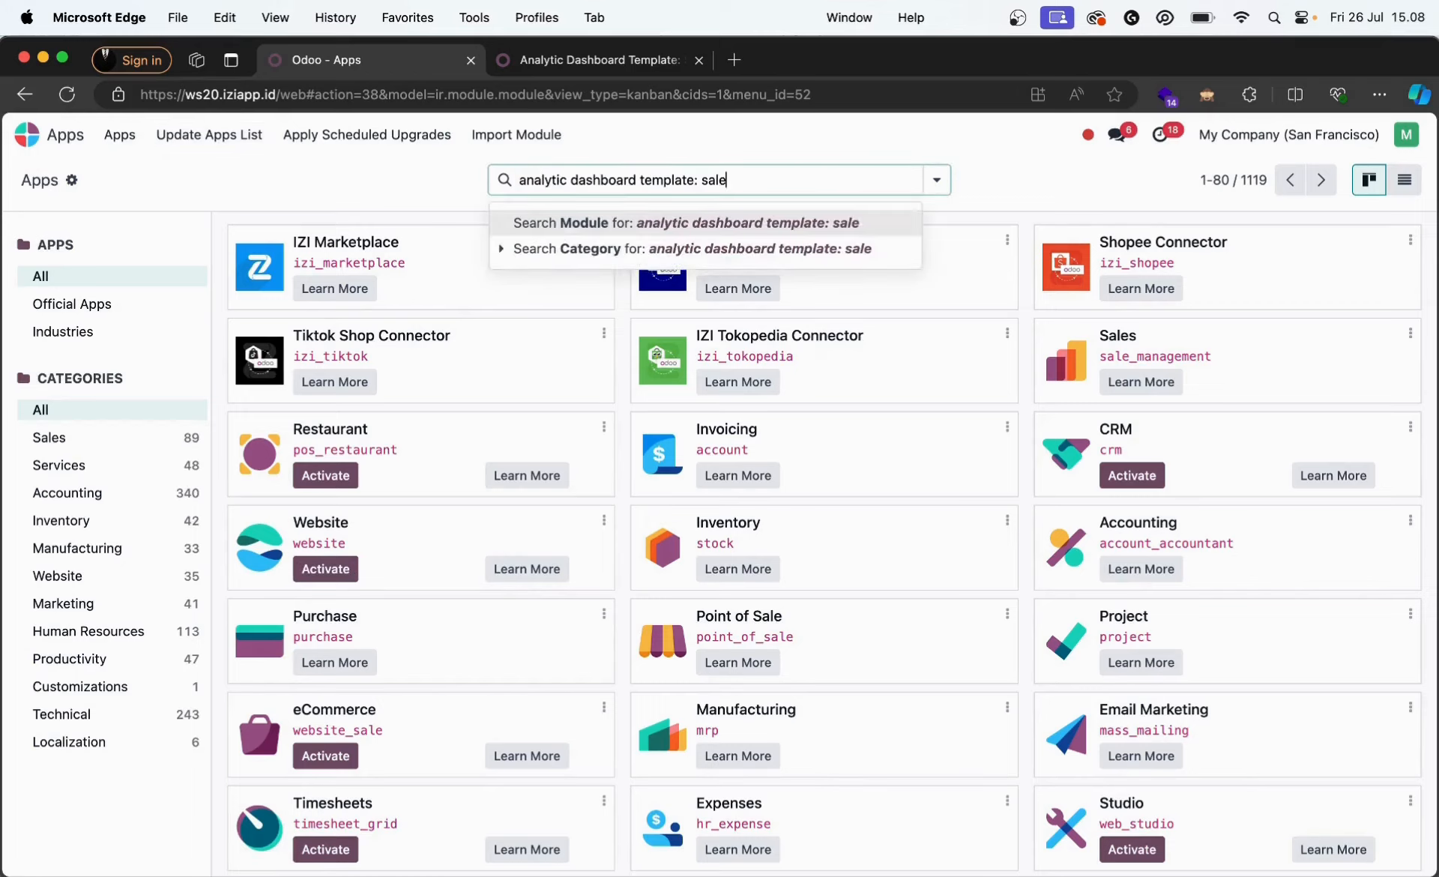
pyautogui.press('Return')
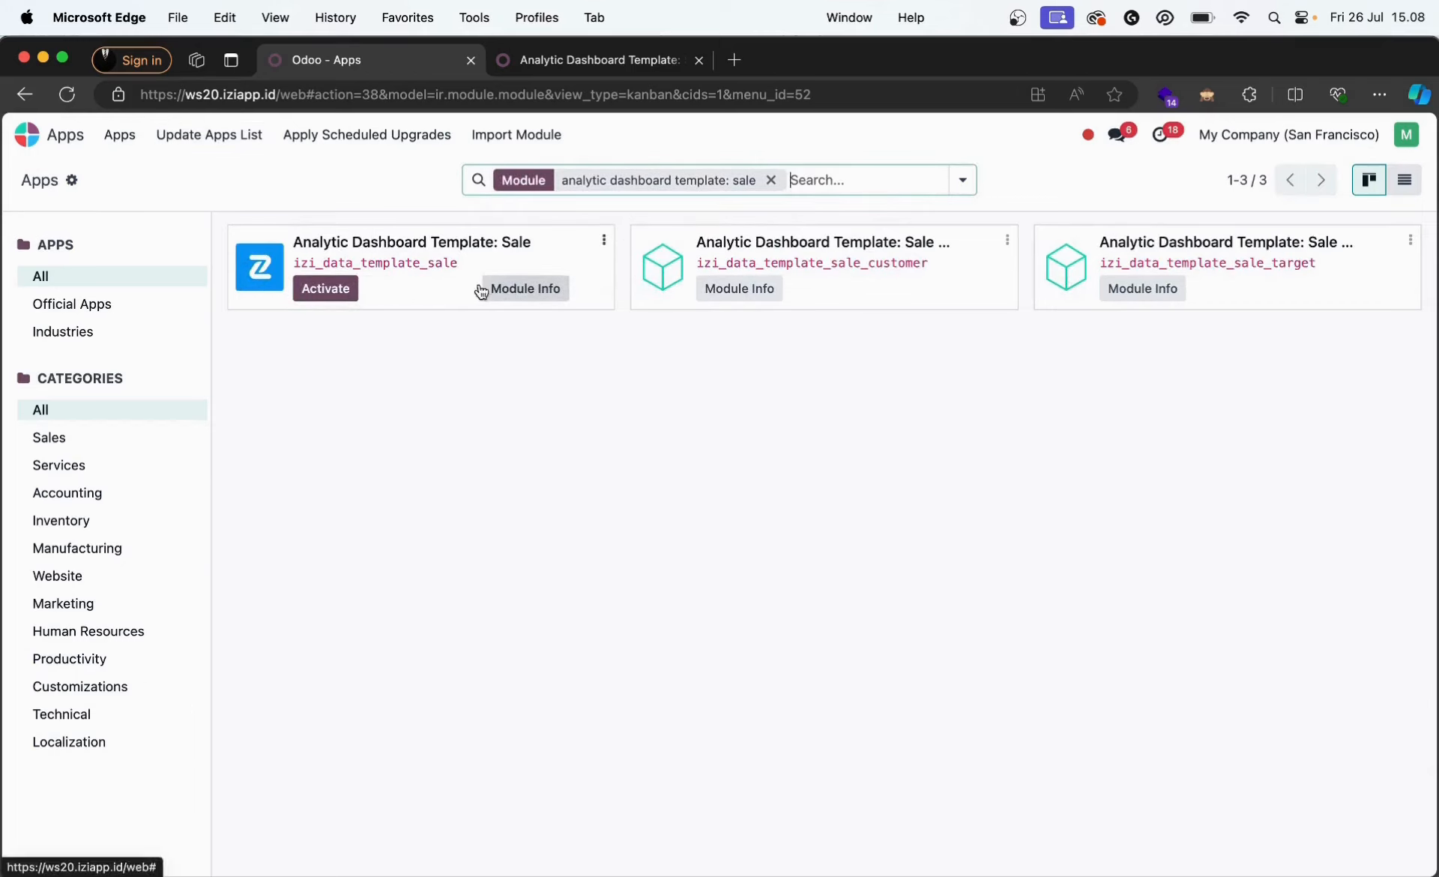
pyautogui.click(340, 289)
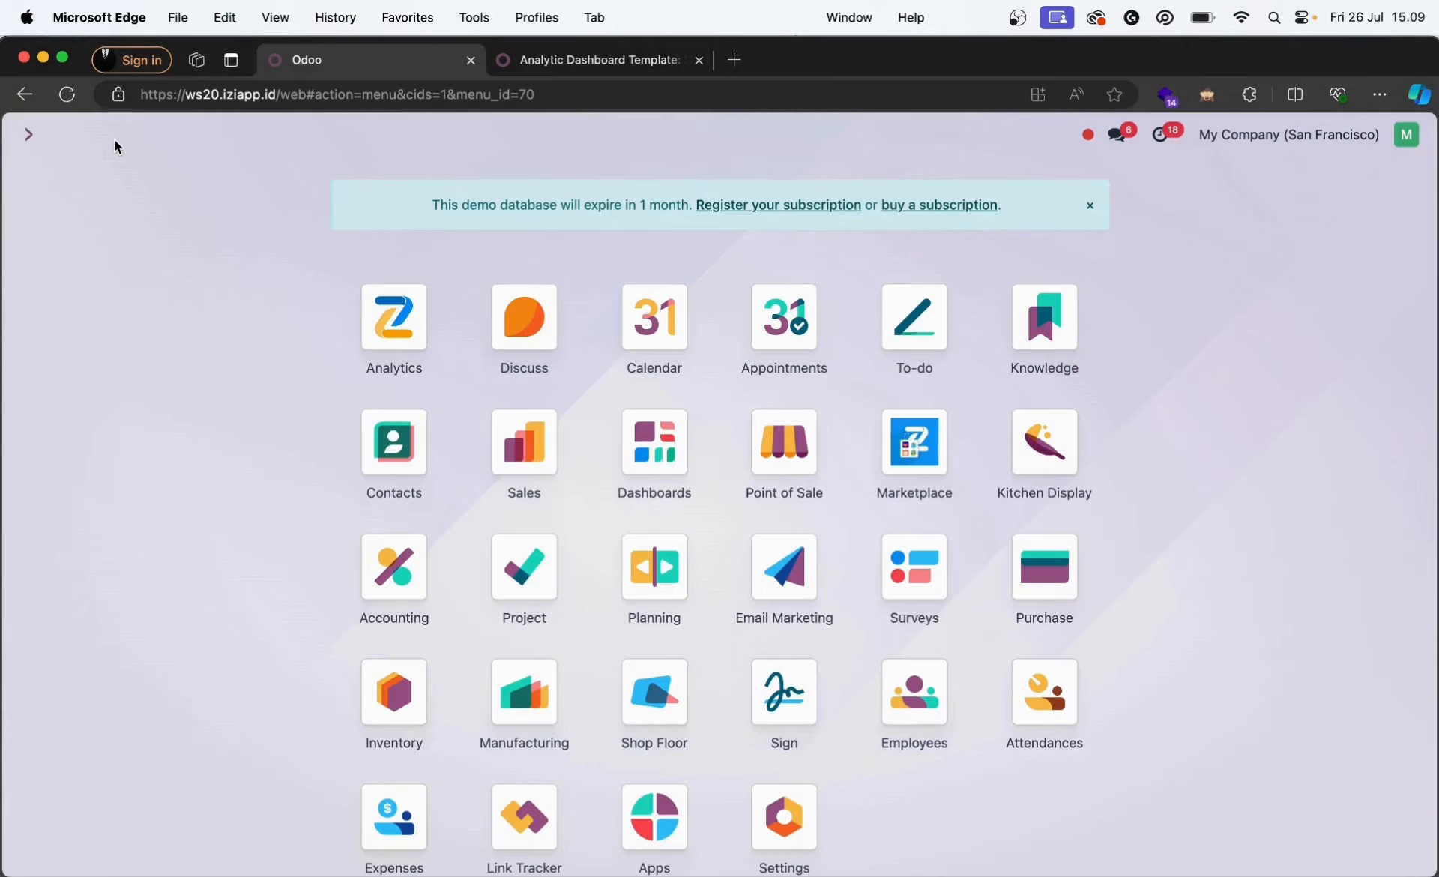
# - Find the Query Sale table among all Analytics tables, without the User Defined filter, and open its record
pyautogui.click(388, 330)
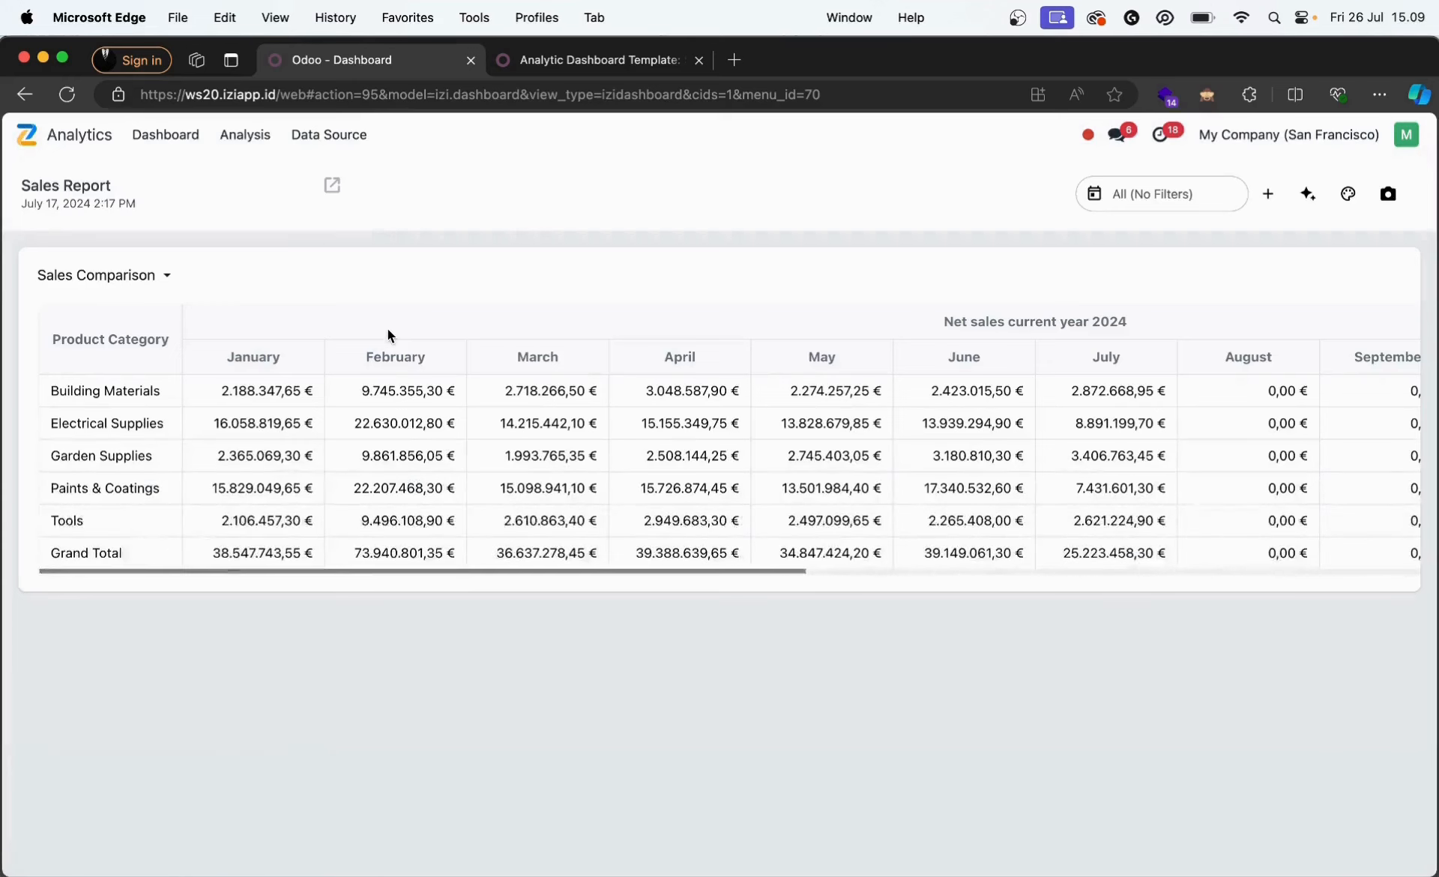
pyautogui.click(345, 150)
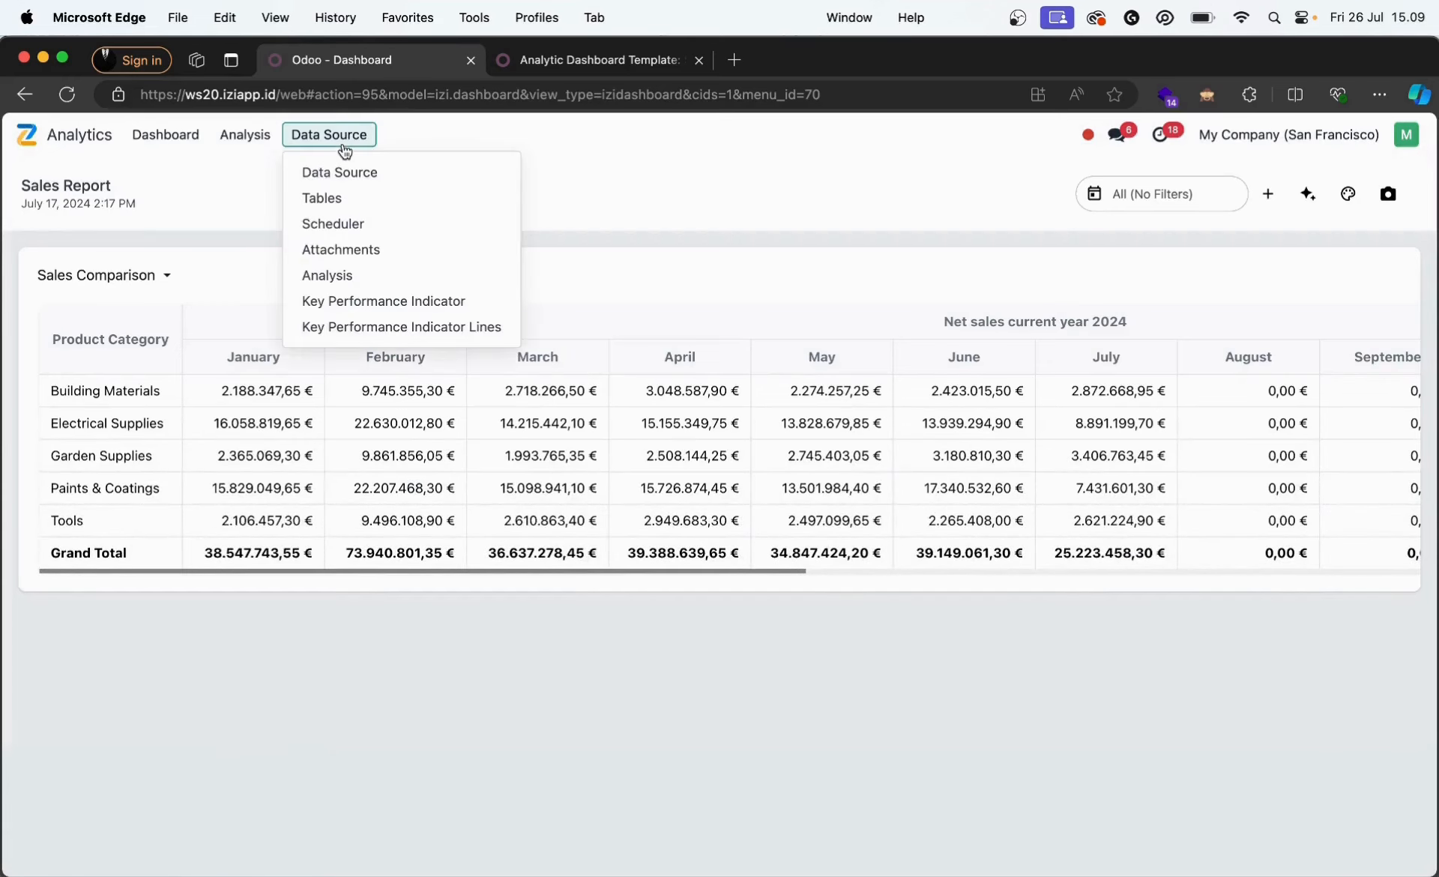
pyautogui.click(343, 197)
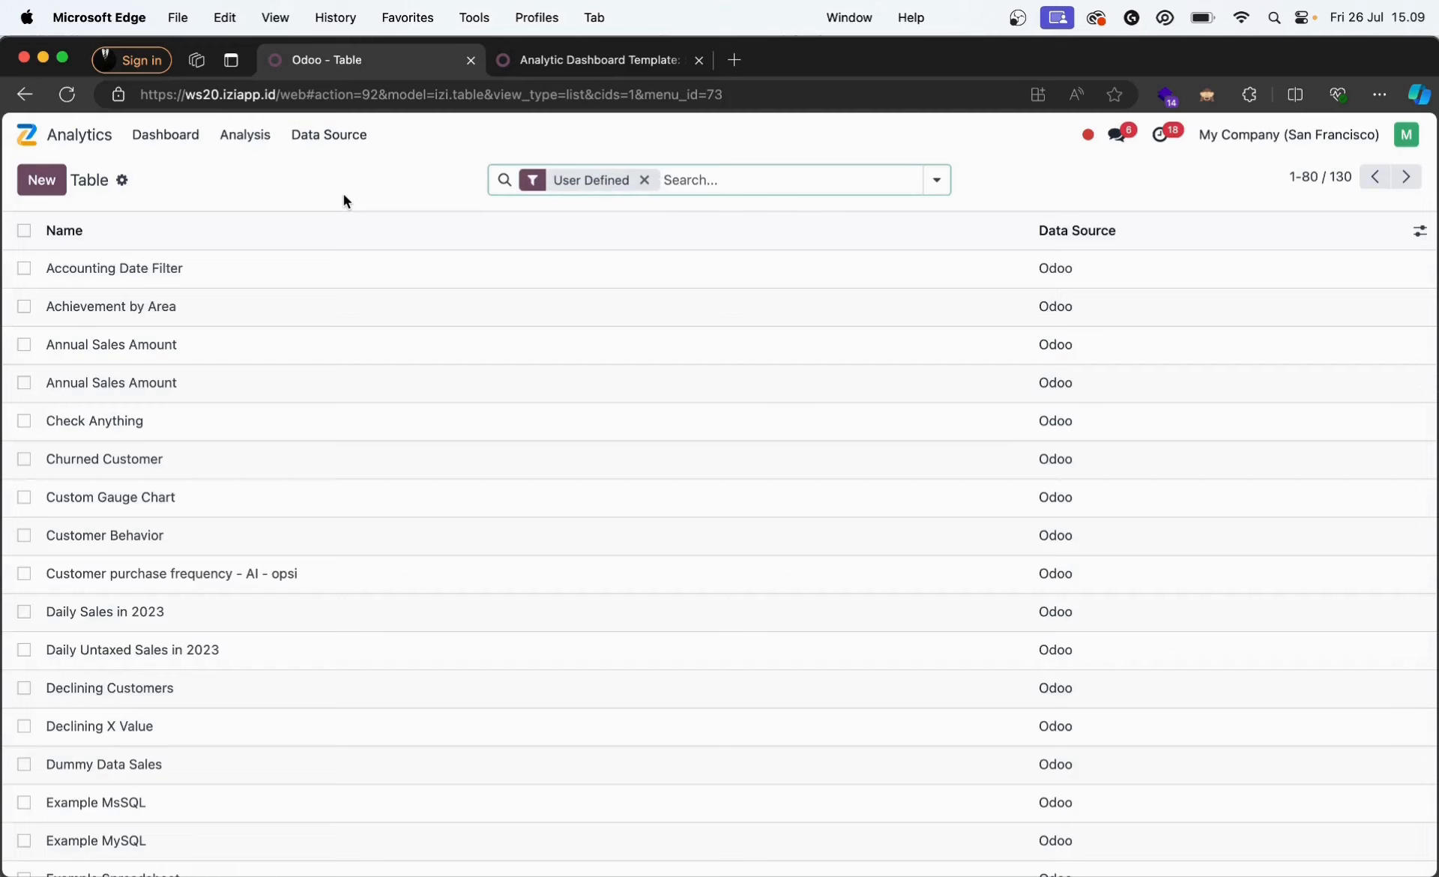
pyautogui.press('BackSpace')
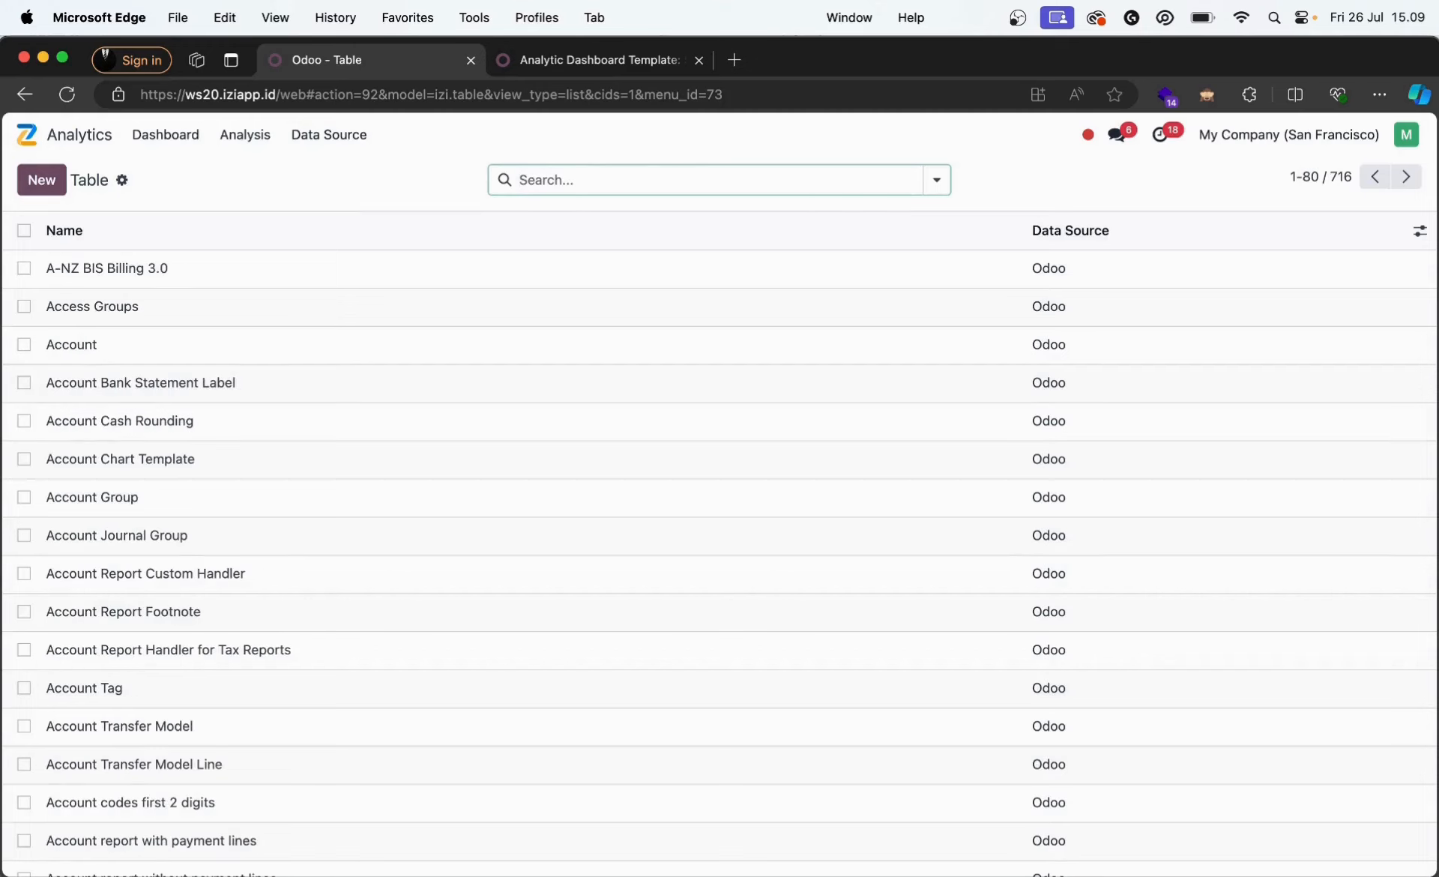
pyautogui.write('query sa')
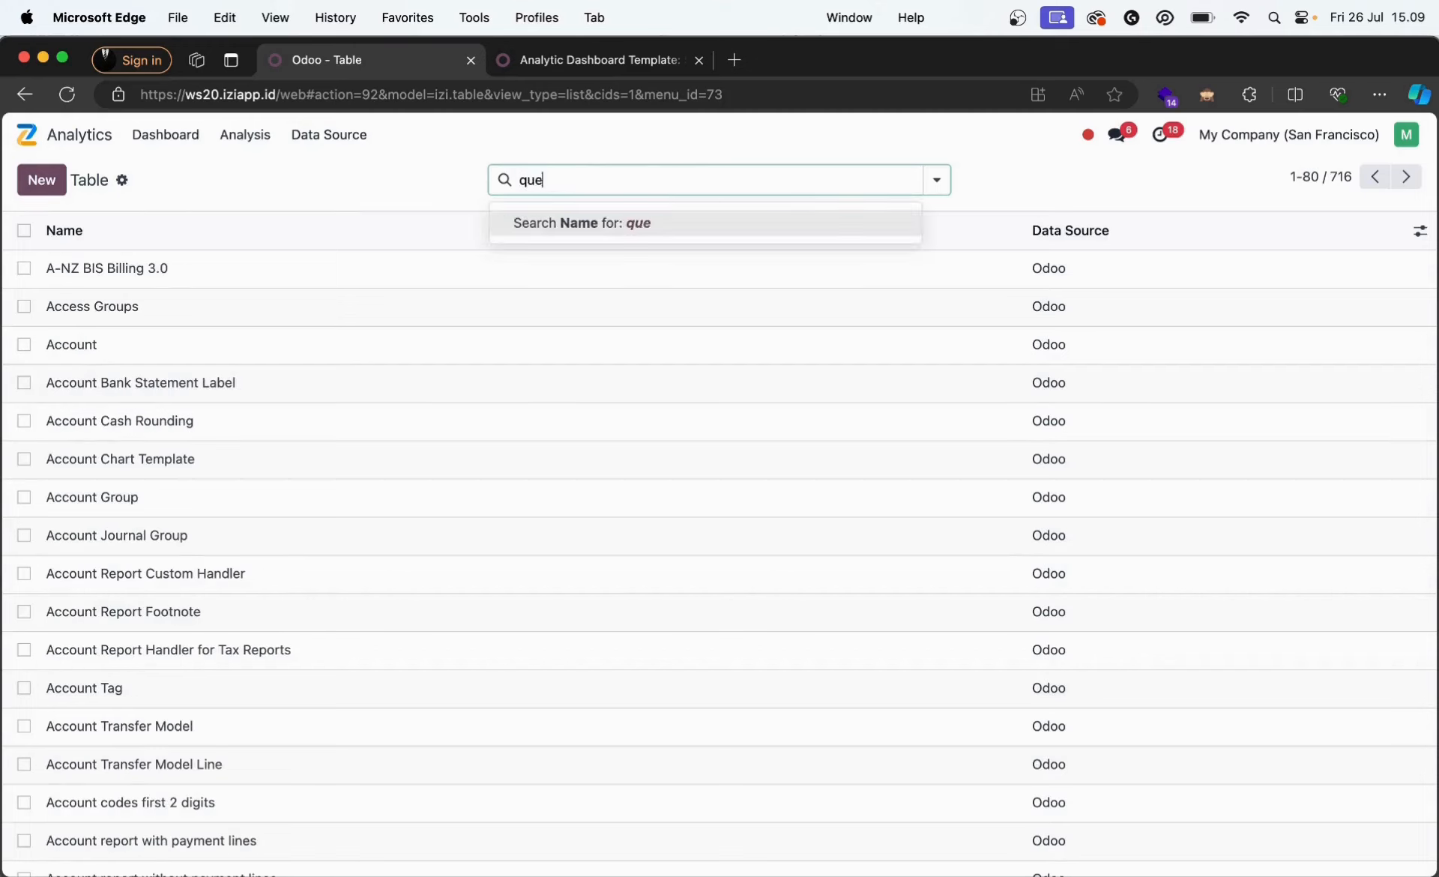
pyautogui.write('l')
pyautogui.press('Return')
pyautogui.click(155, 276)
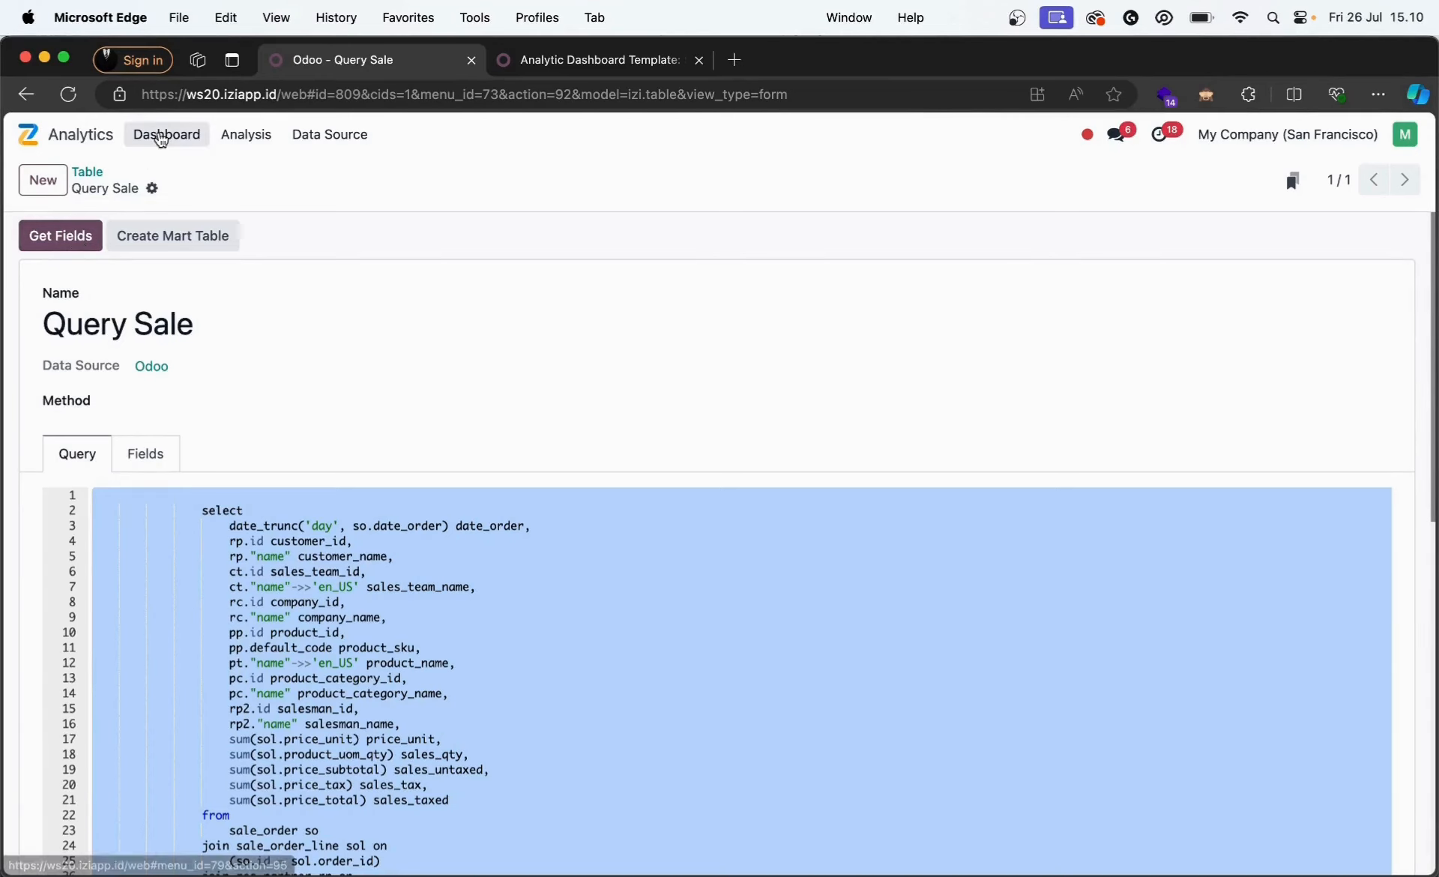
# - Create a new Analytics dashboard named "Dashboard Sales" and save it
pyautogui.click(161, 135)
pyautogui.click(199, 218)
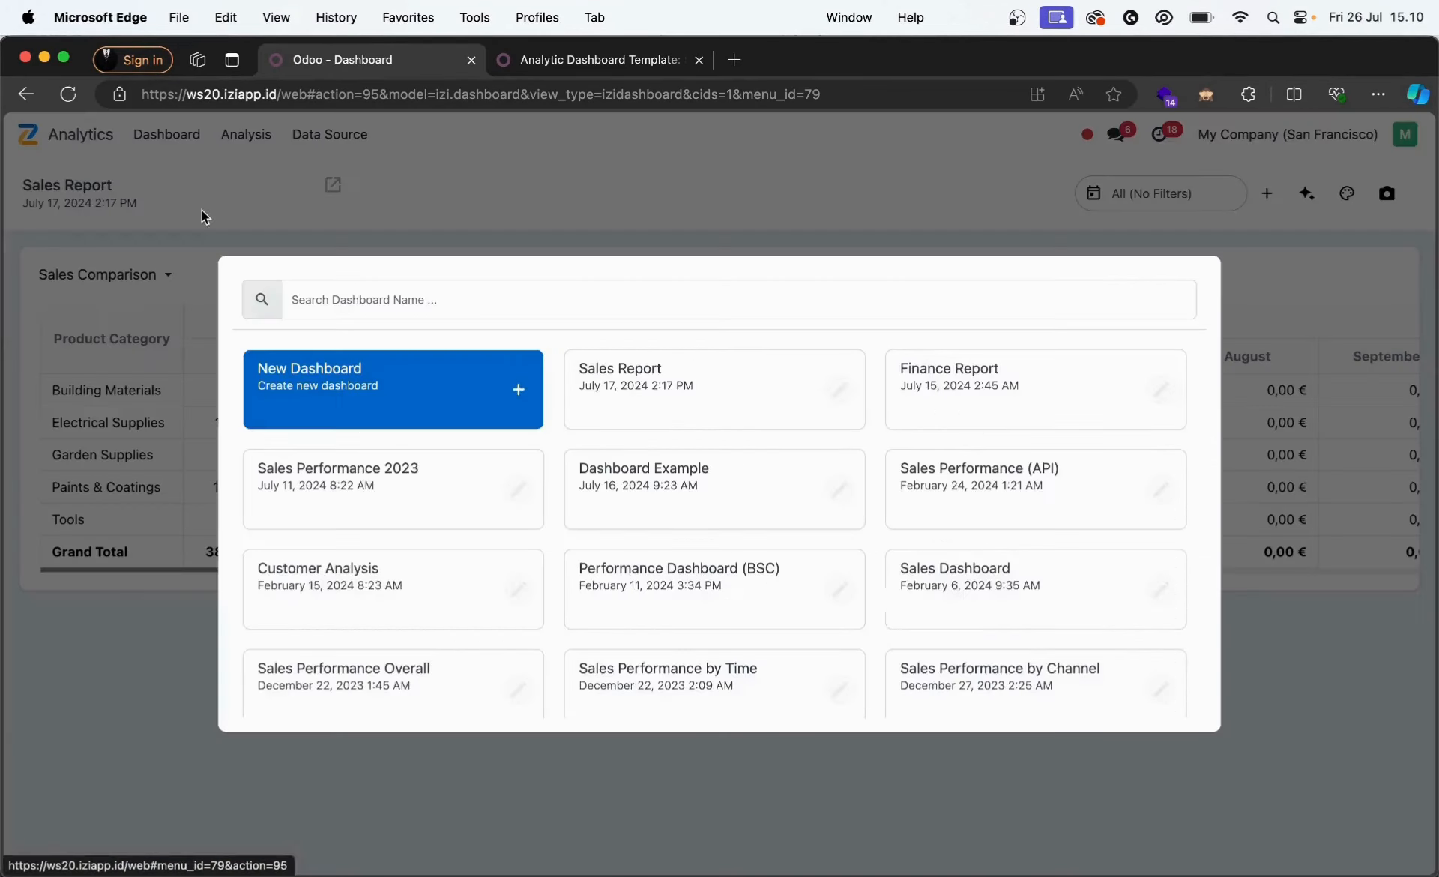
pyautogui.click(445, 386)
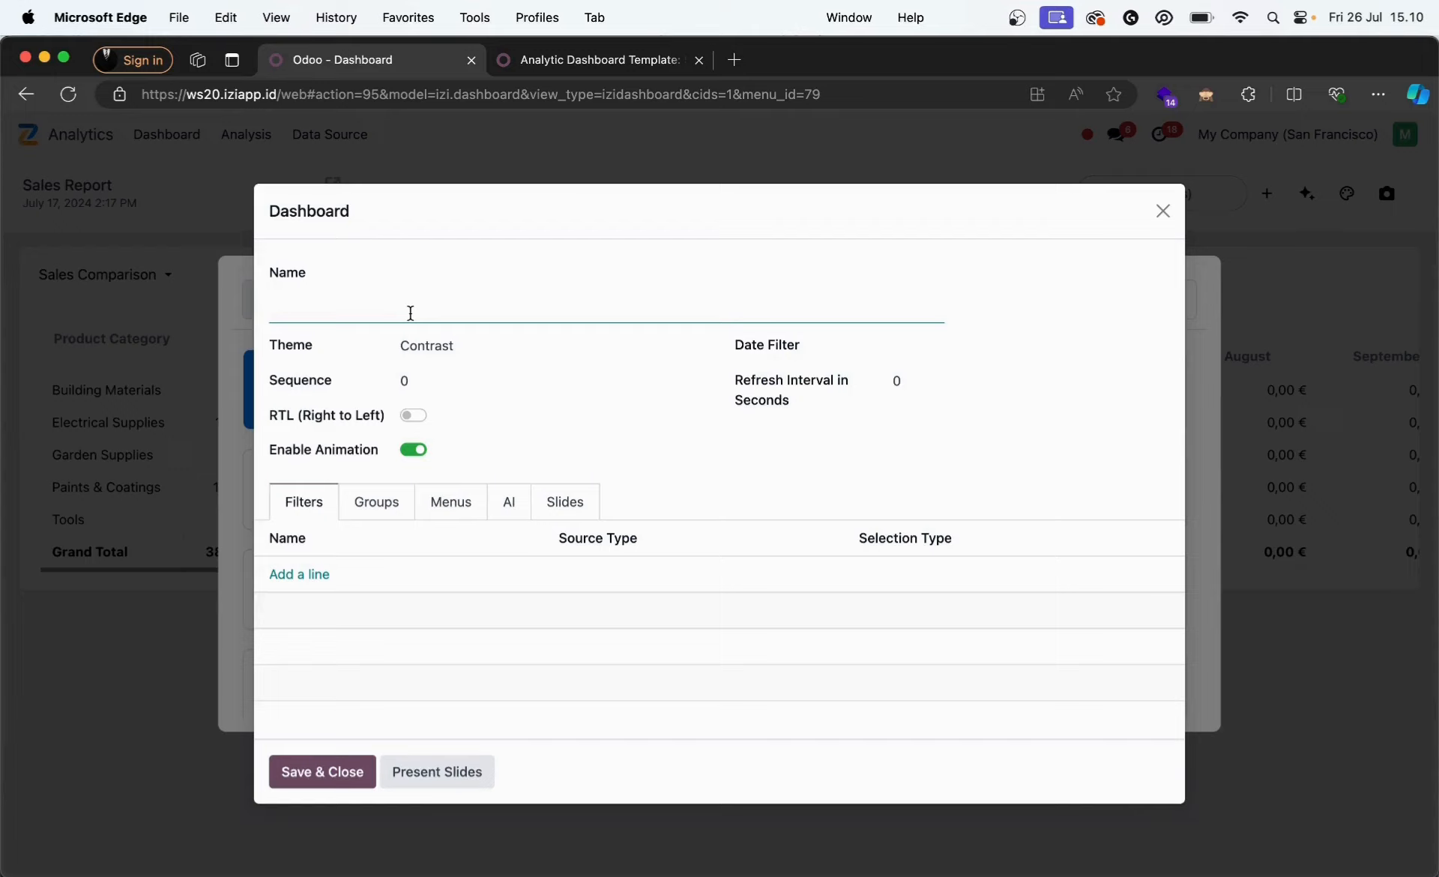
pyautogui.write('Dashboars')
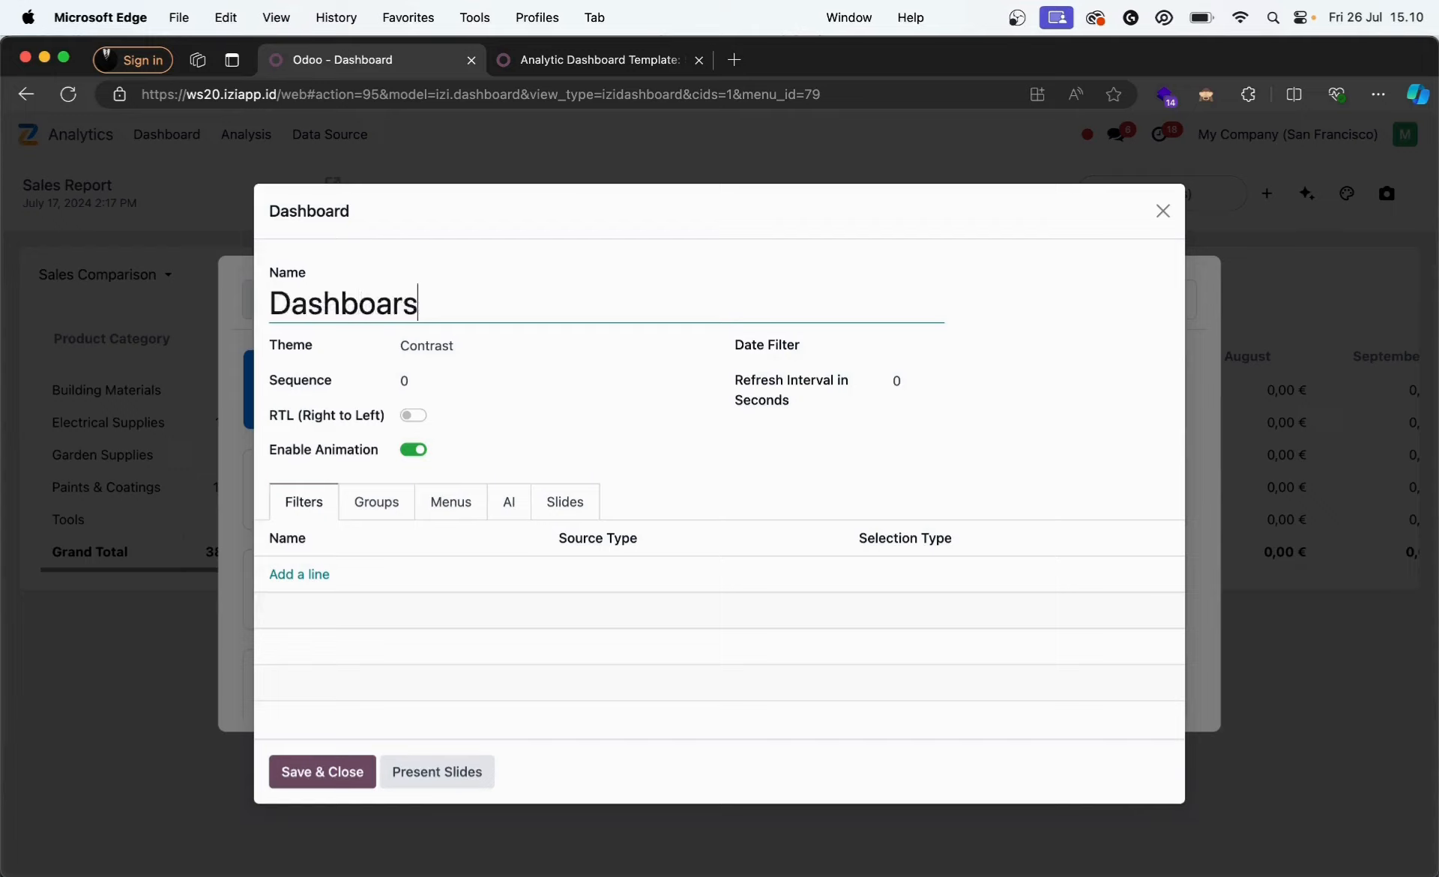
pyautogui.press('BackSpace')
pyautogui.write('d Sales')
pyautogui.click(354, 771)
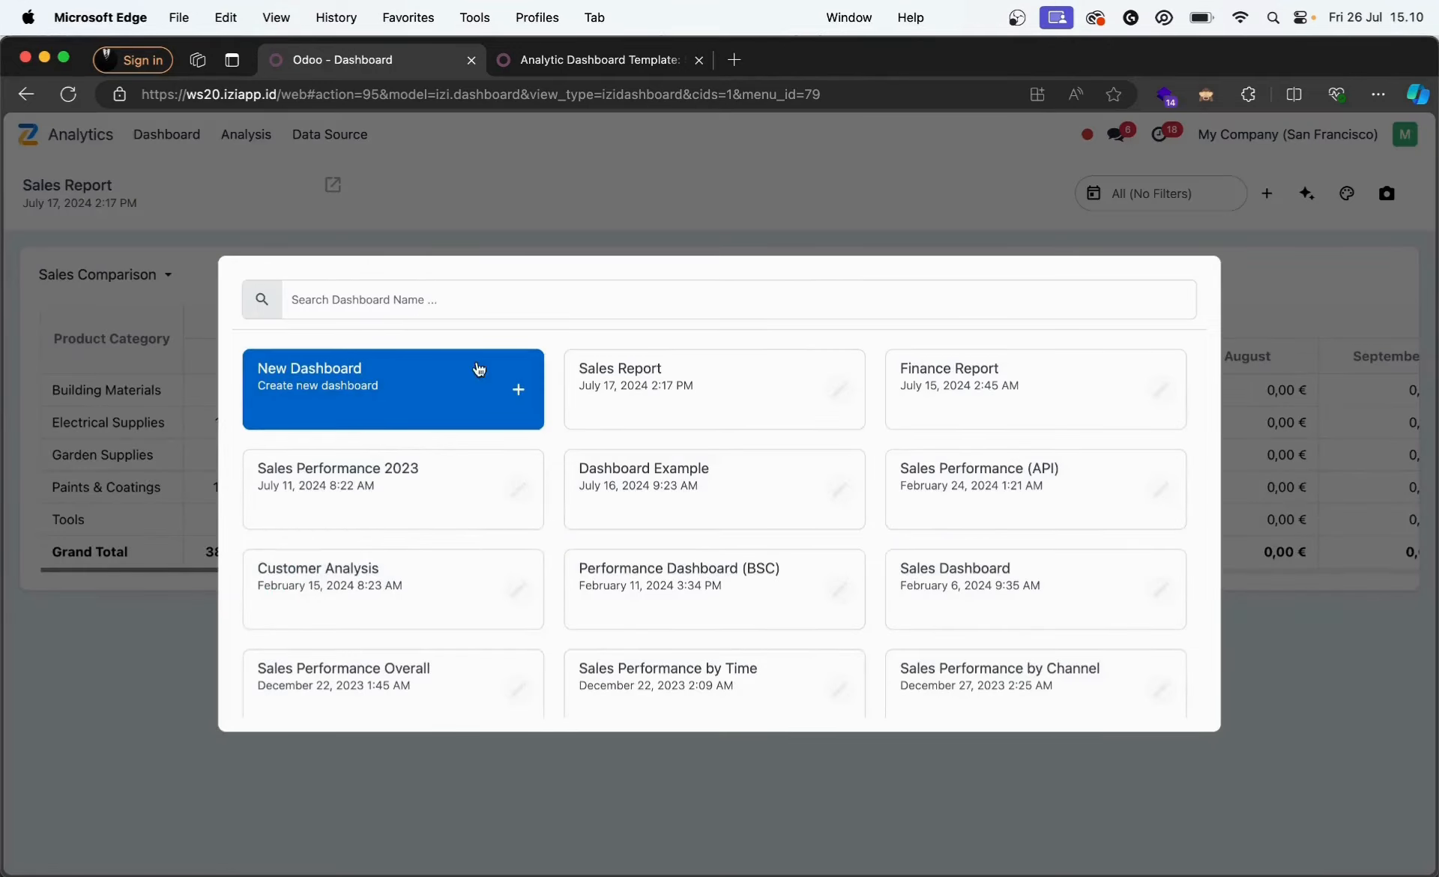
# - Search the dashboard list for "Dashboard Sales" and open that dashboard
pyautogui.click(500, 300)
pyautogui.write('D')
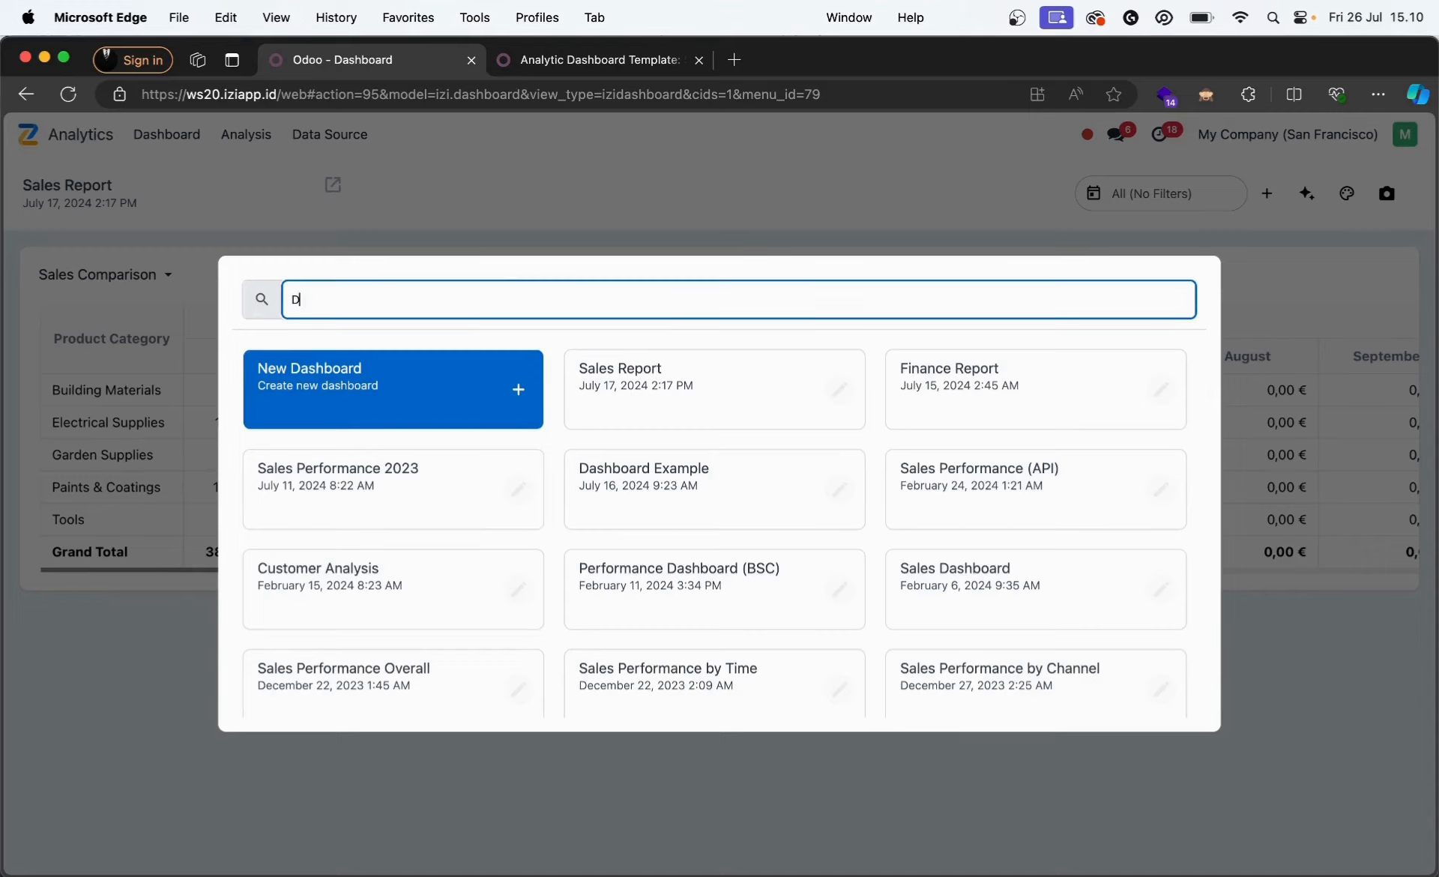
pyautogui.write('ashboard Sales')
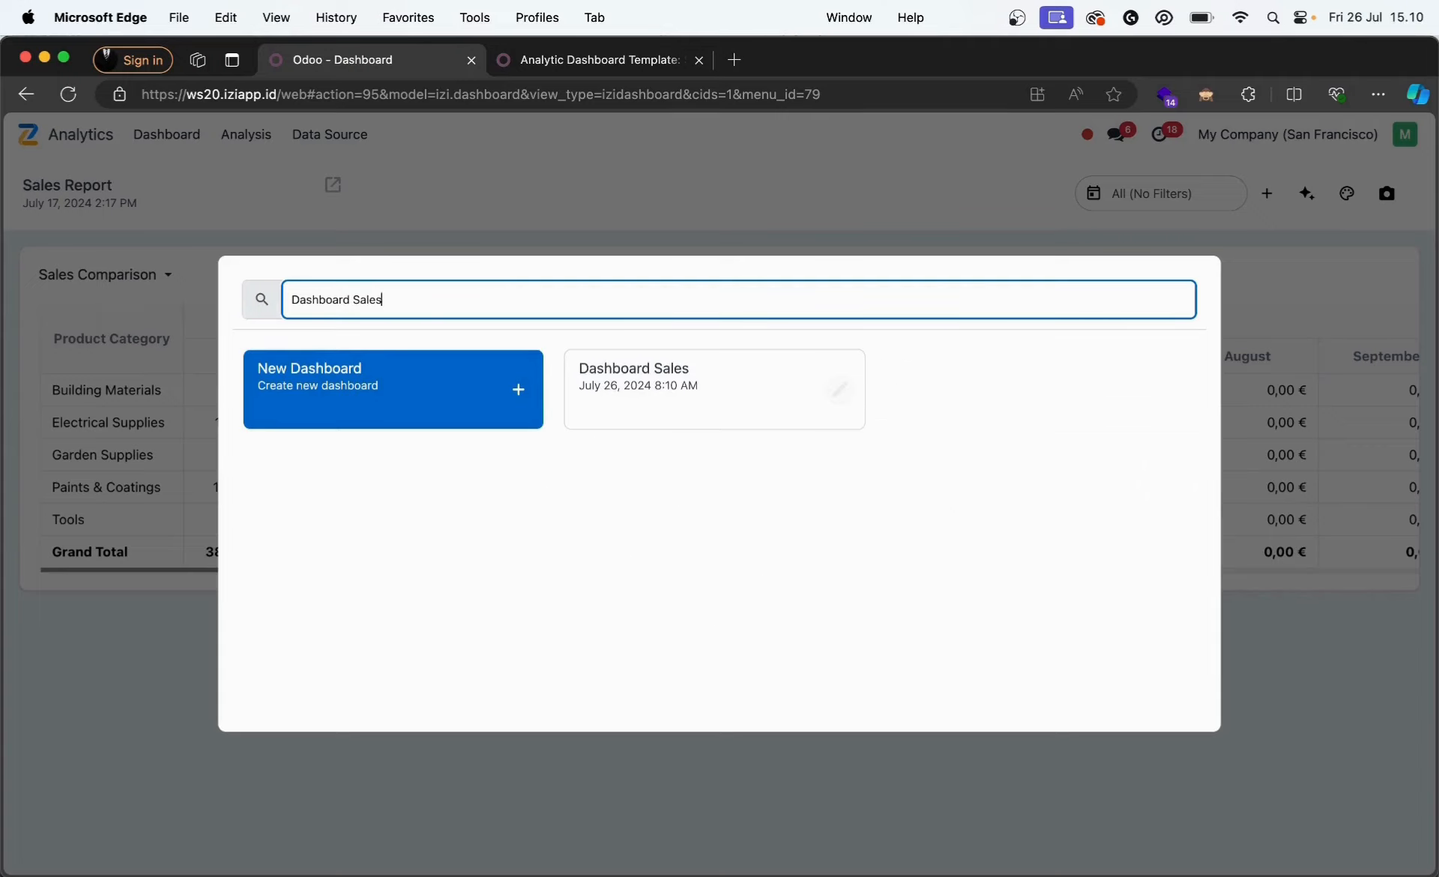
pyautogui.click(763, 415)
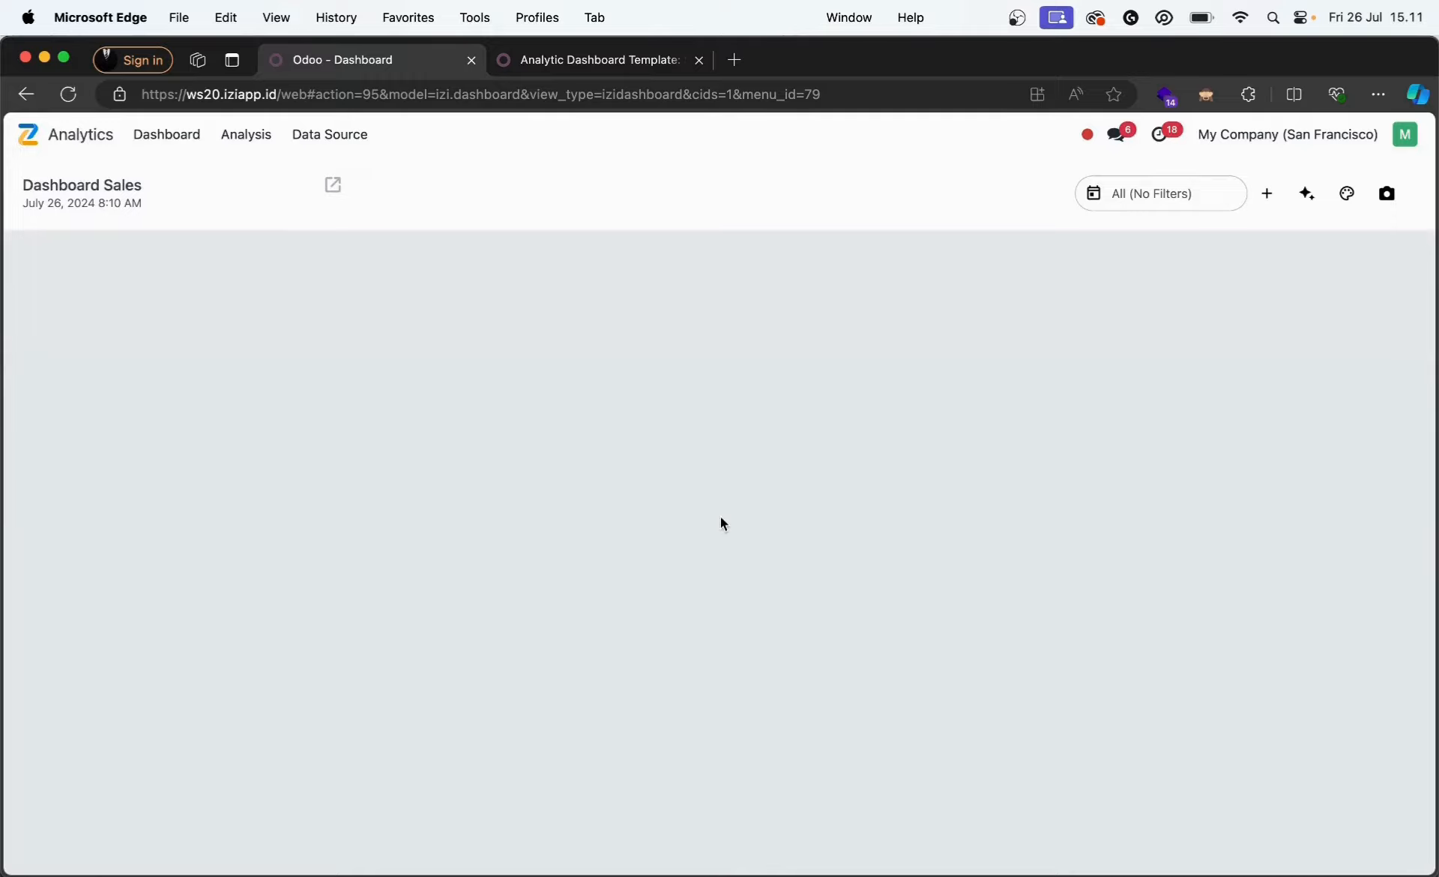
# - Open the AI Consultant on the dashboard and choose Query Sale as its source table
pyautogui.click(1308, 192)
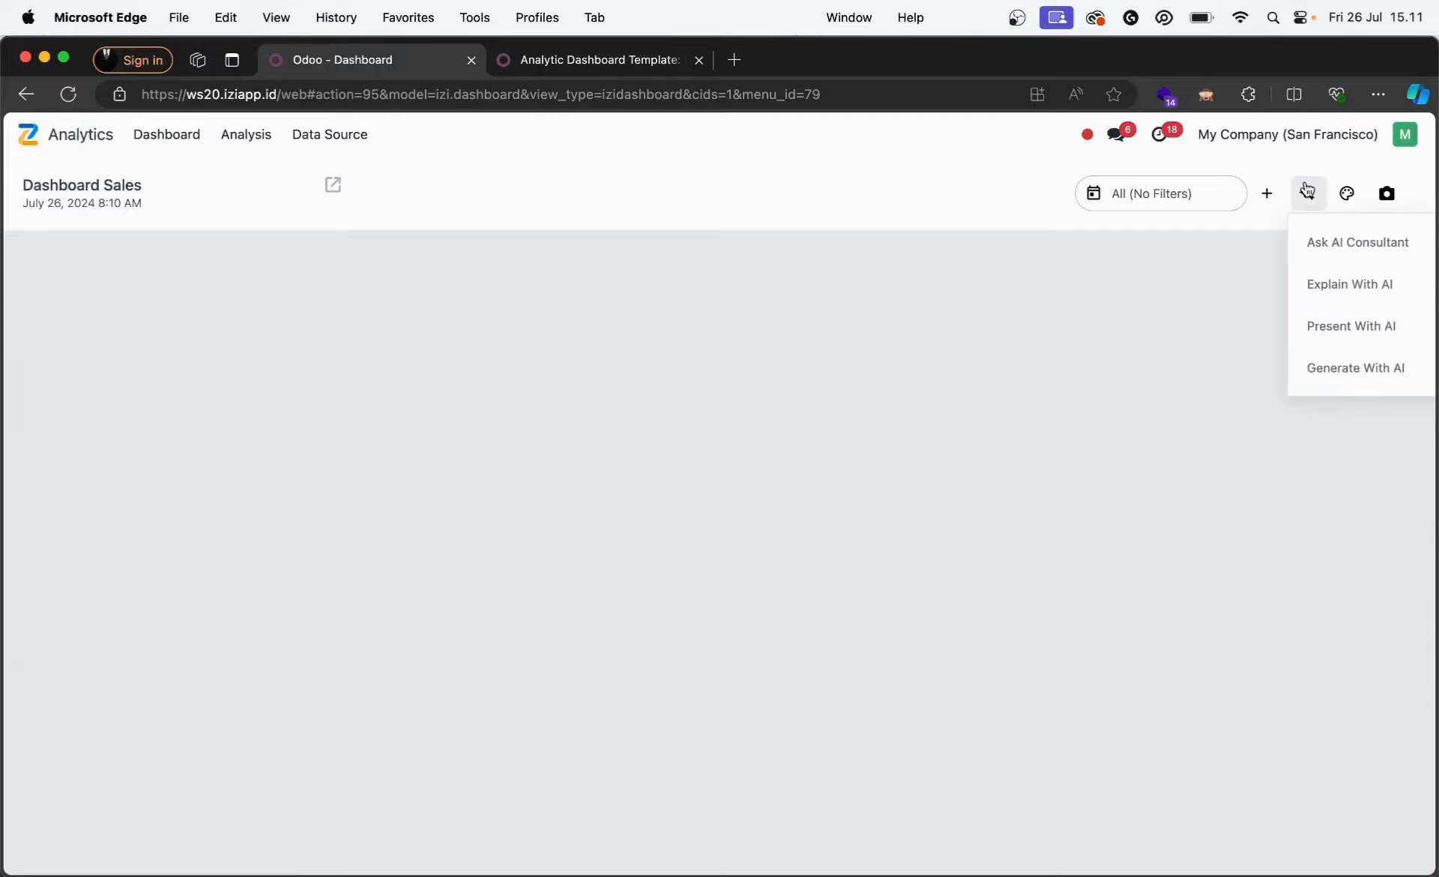
pyautogui.click(1318, 239)
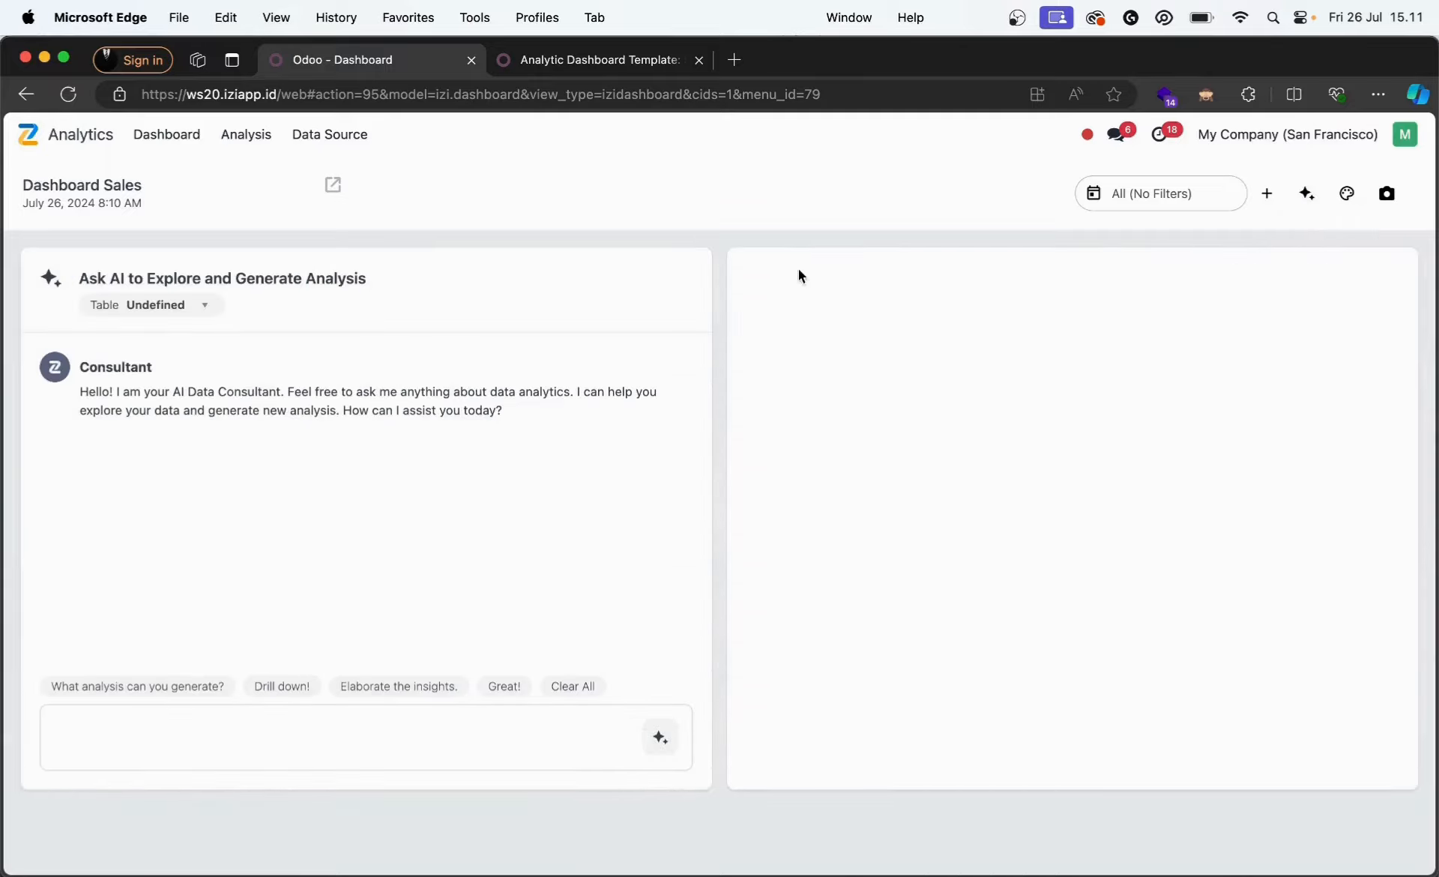
pyautogui.click(177, 307)
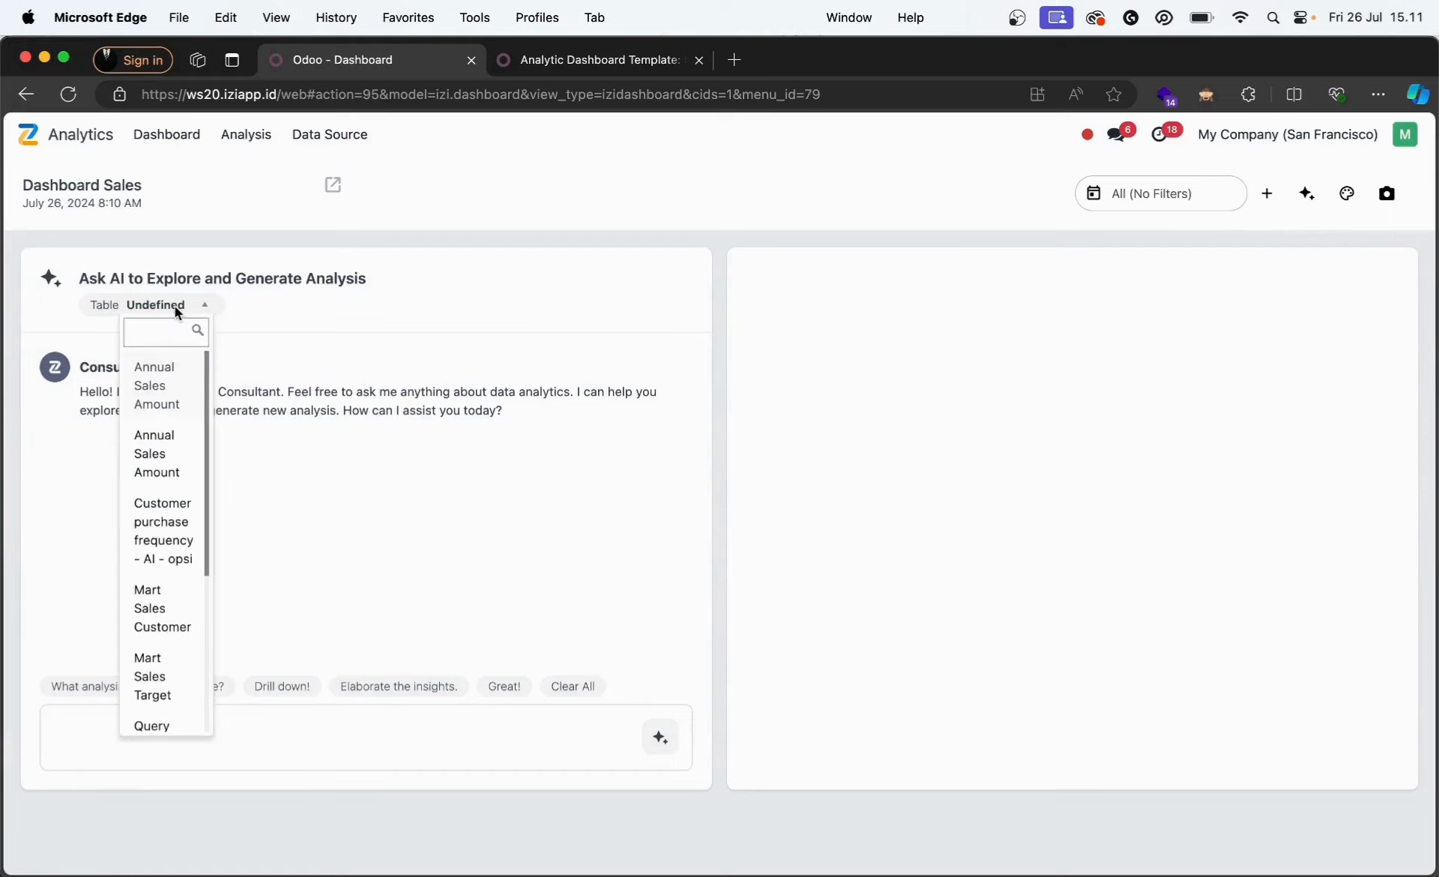
pyautogui.write('quer')
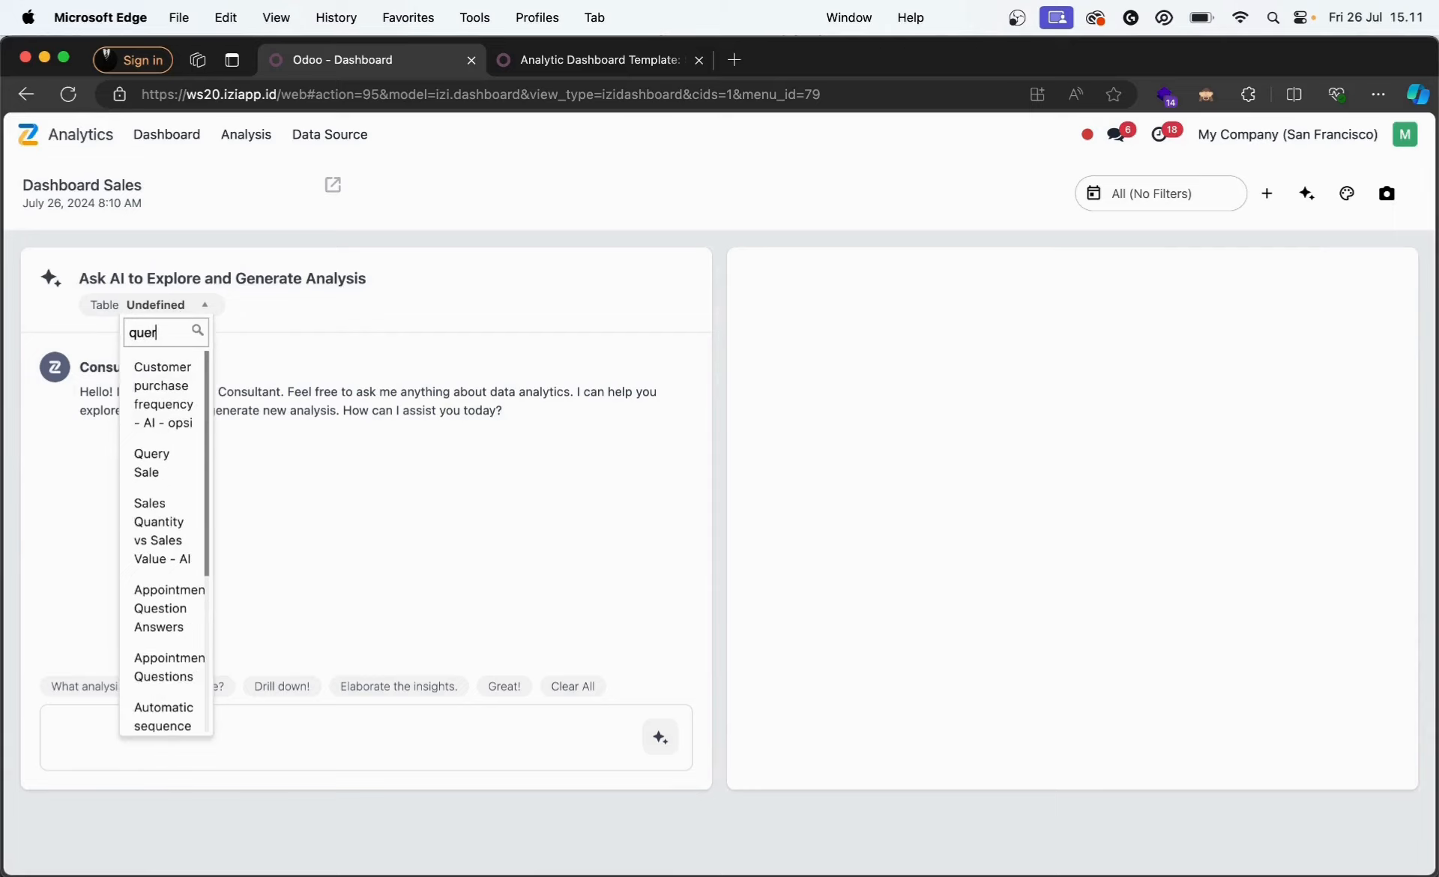
pyautogui.write('y sa')
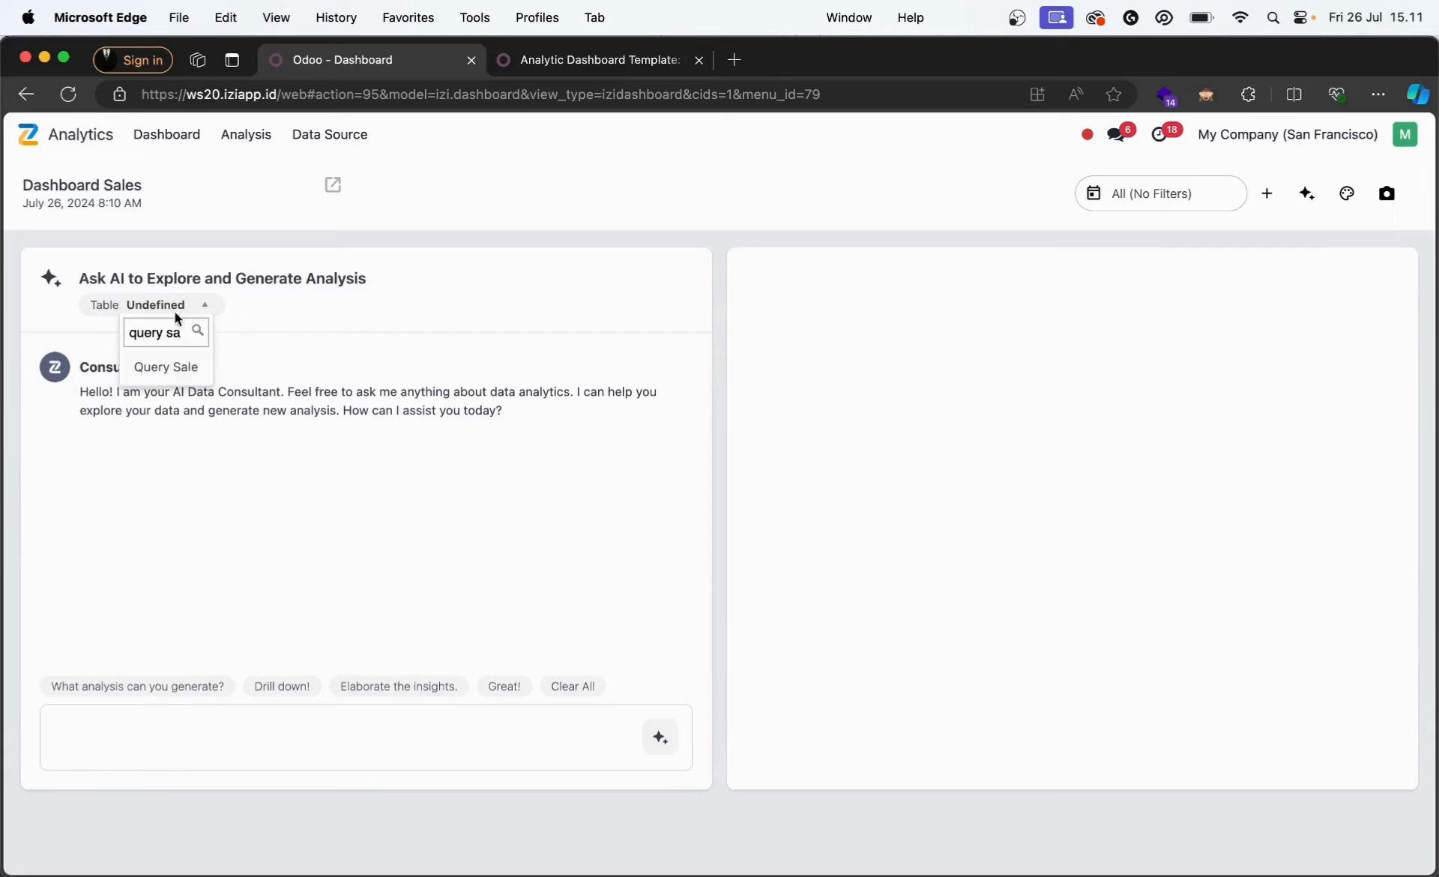
pyautogui.click(171, 366)
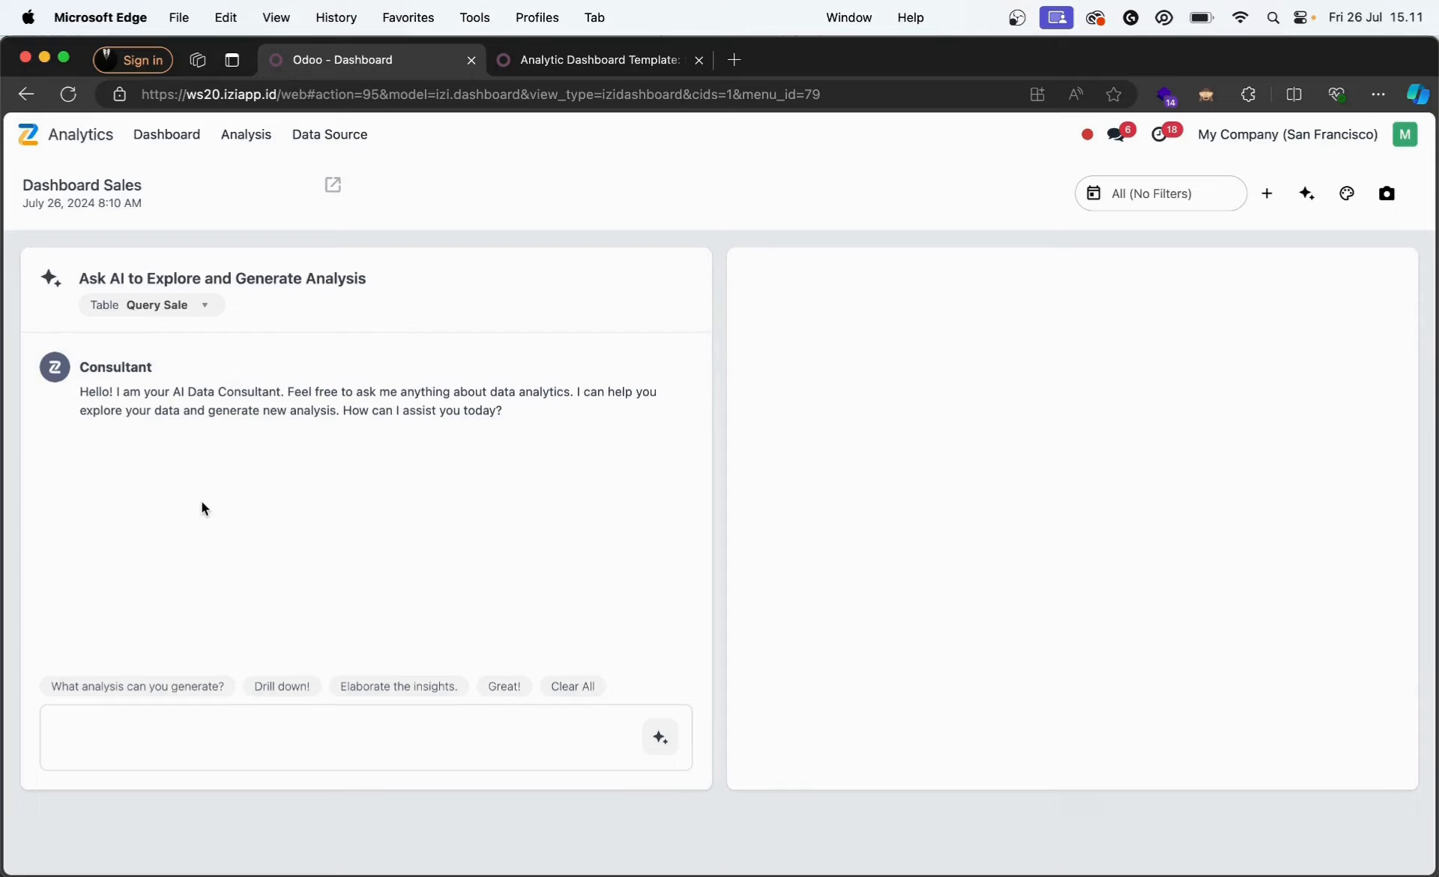
# - Ask the AI Consultant what analysis it can generate and request the Monthly sales trends analysis
pyautogui.click(153, 685)
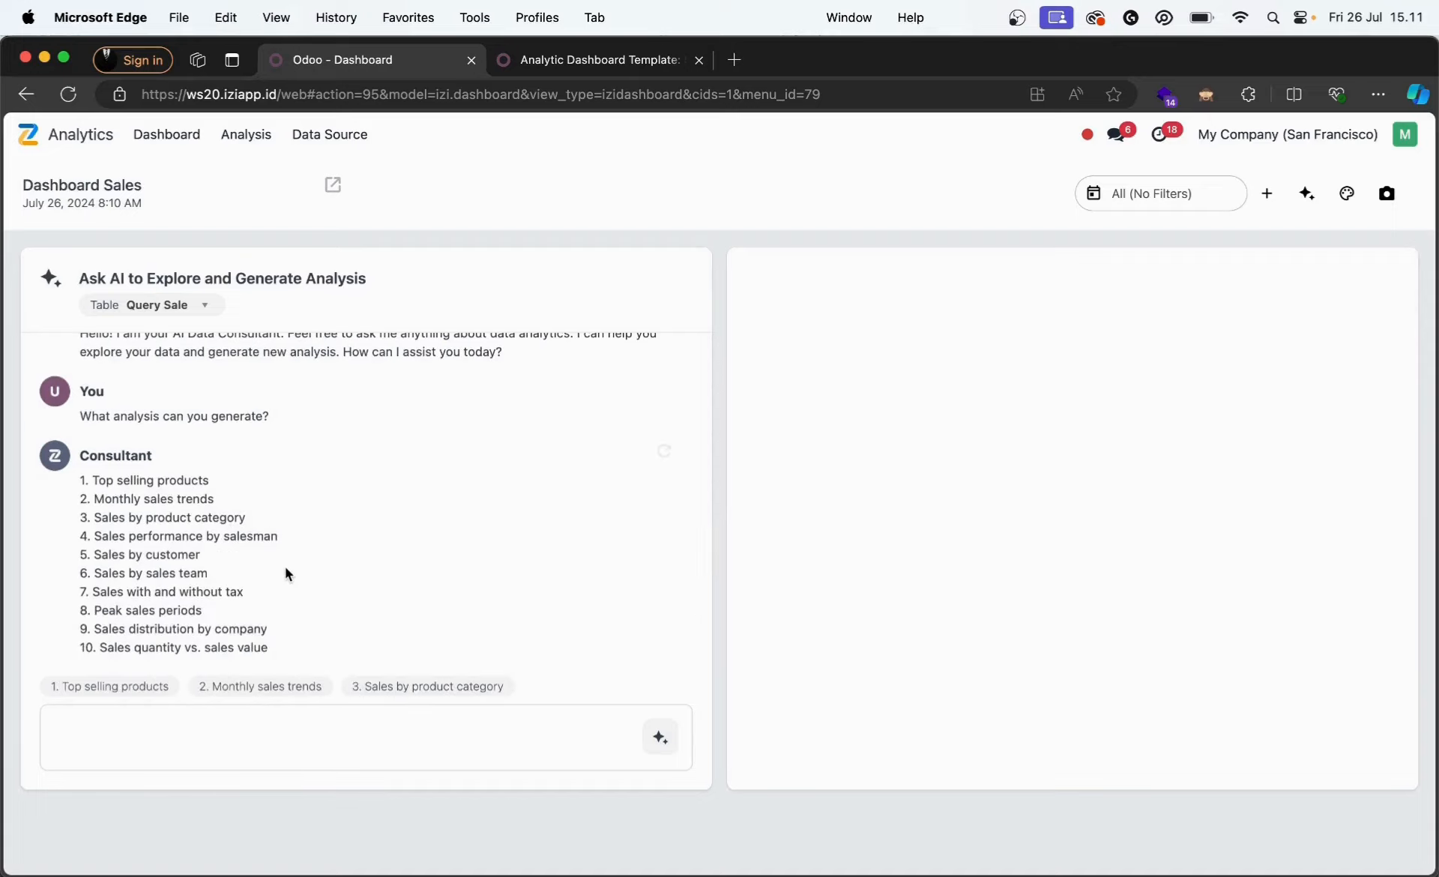
pyautogui.moveTo(265, 686)
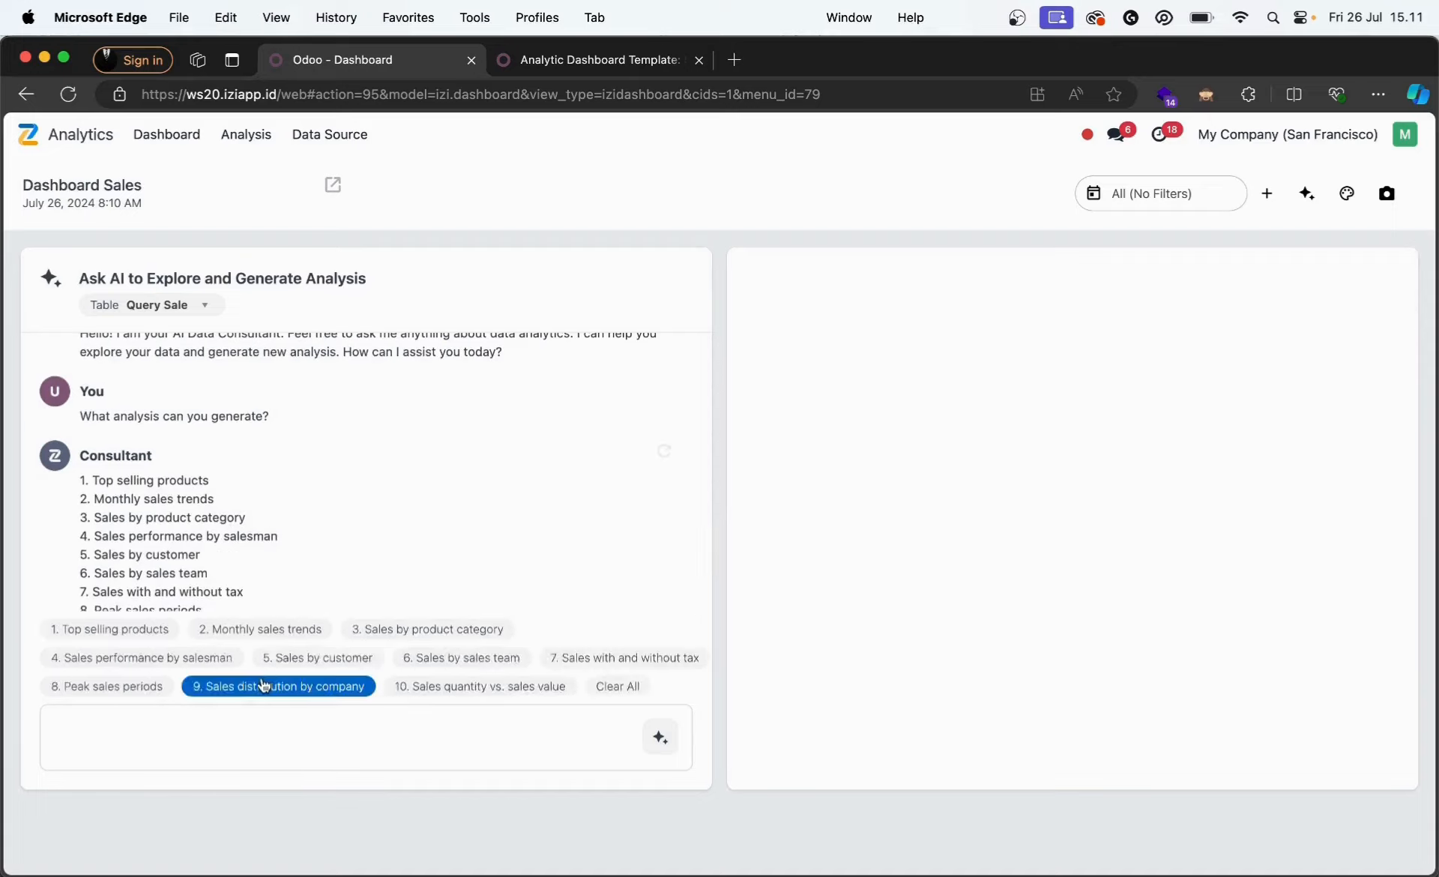
pyautogui.click(259, 631)
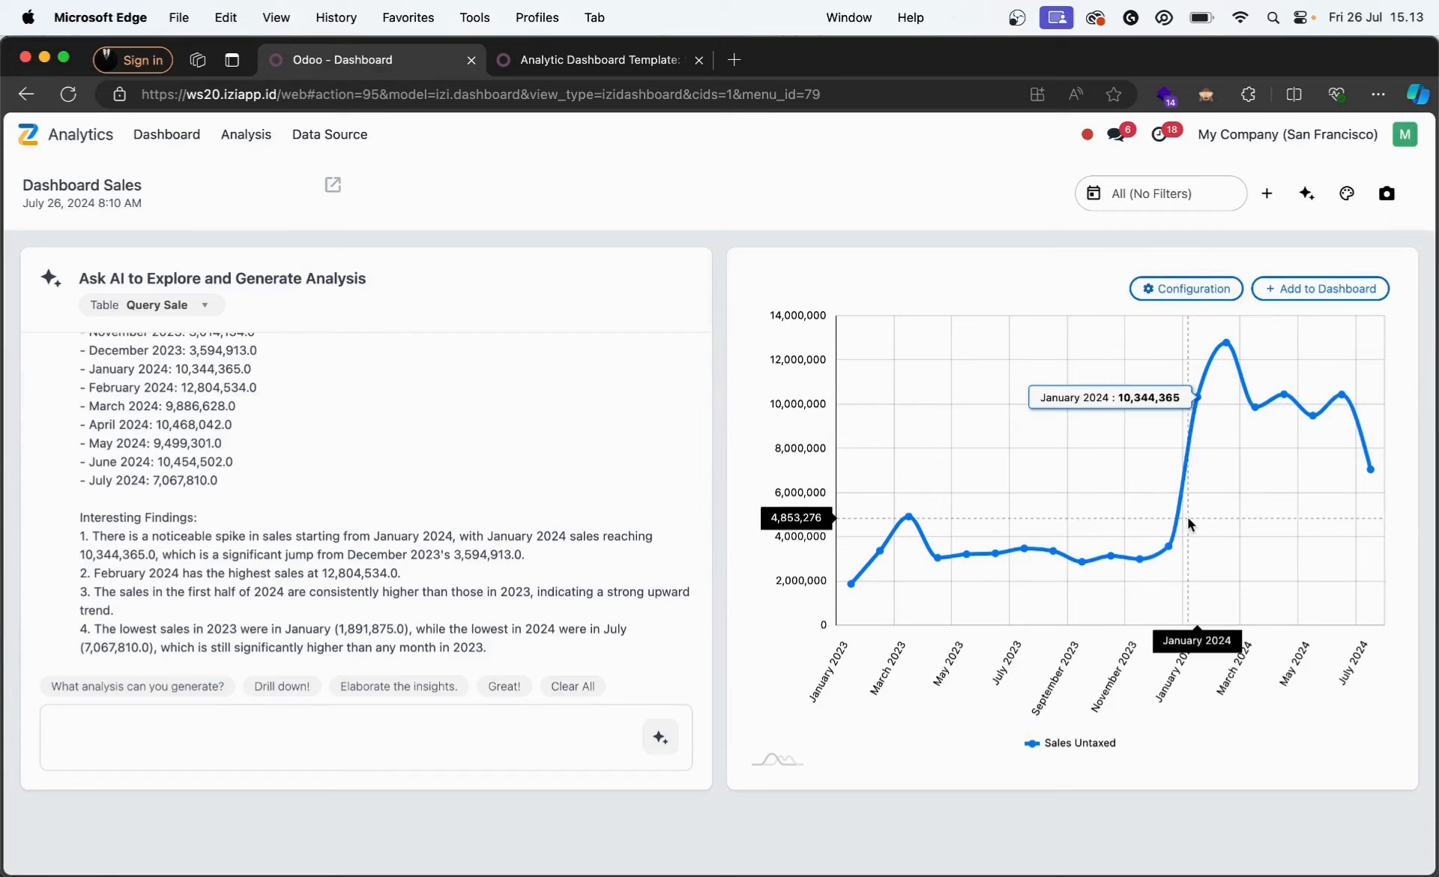
# - Add the generated monthly sales chart to the dashboard as an analysis named "Sales Month"
pyautogui.click(1322, 290)
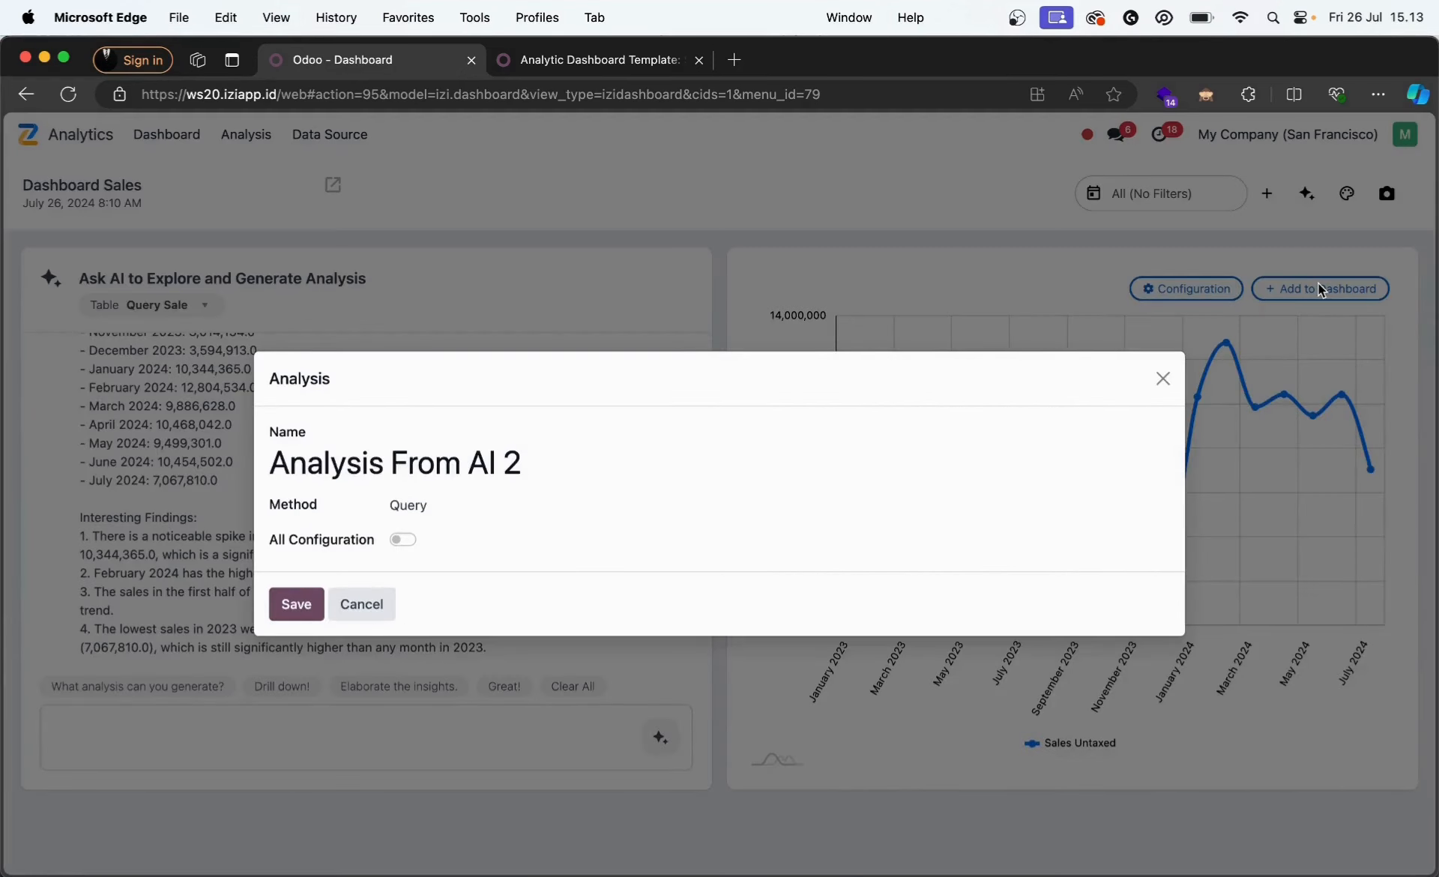
pyautogui.tripleClick(559, 470)
pyautogui.write('Sales Month')
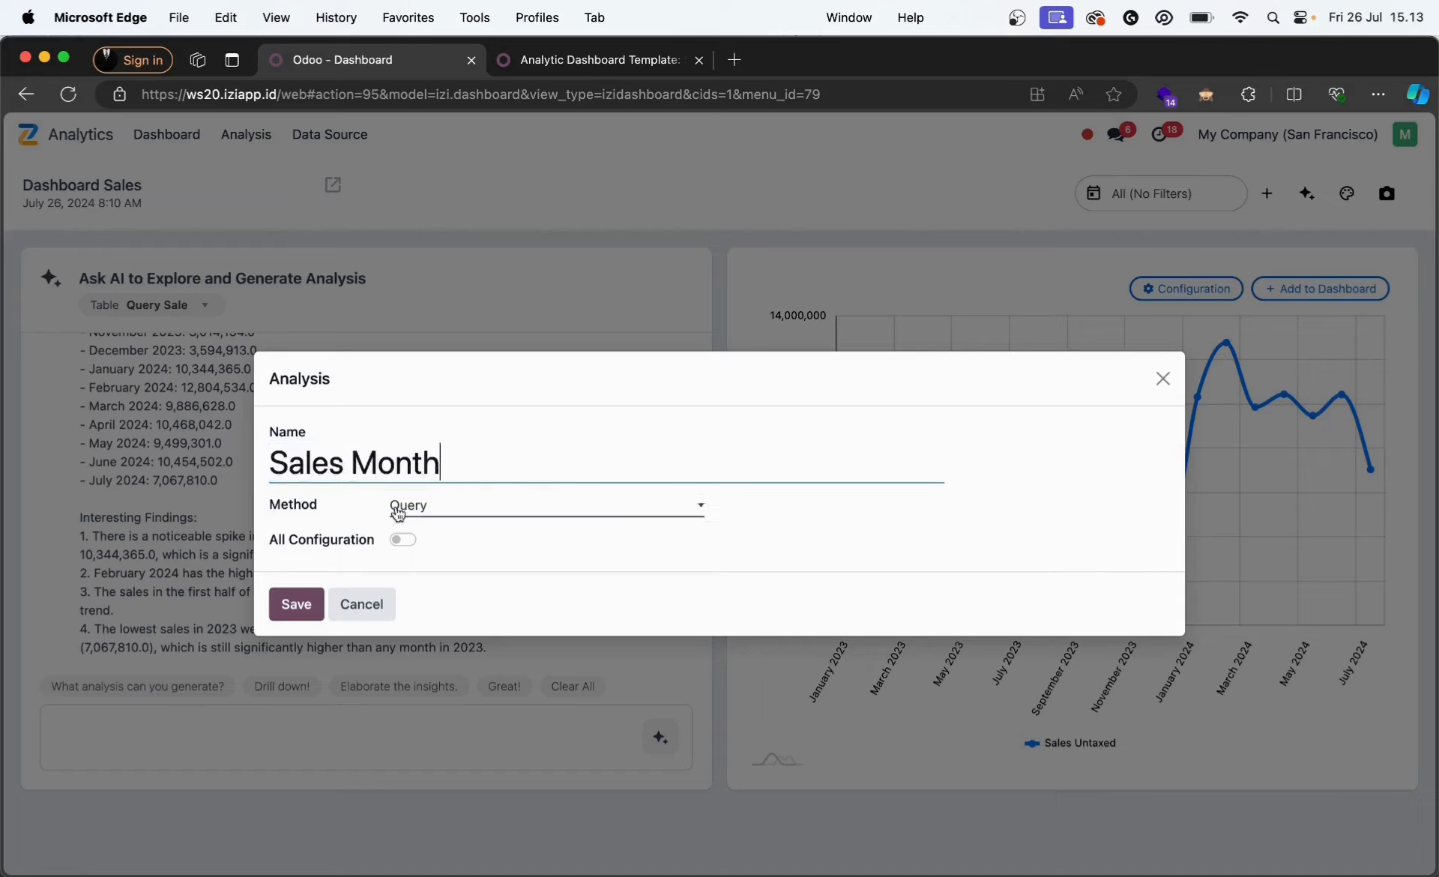
pyautogui.click(300, 603)
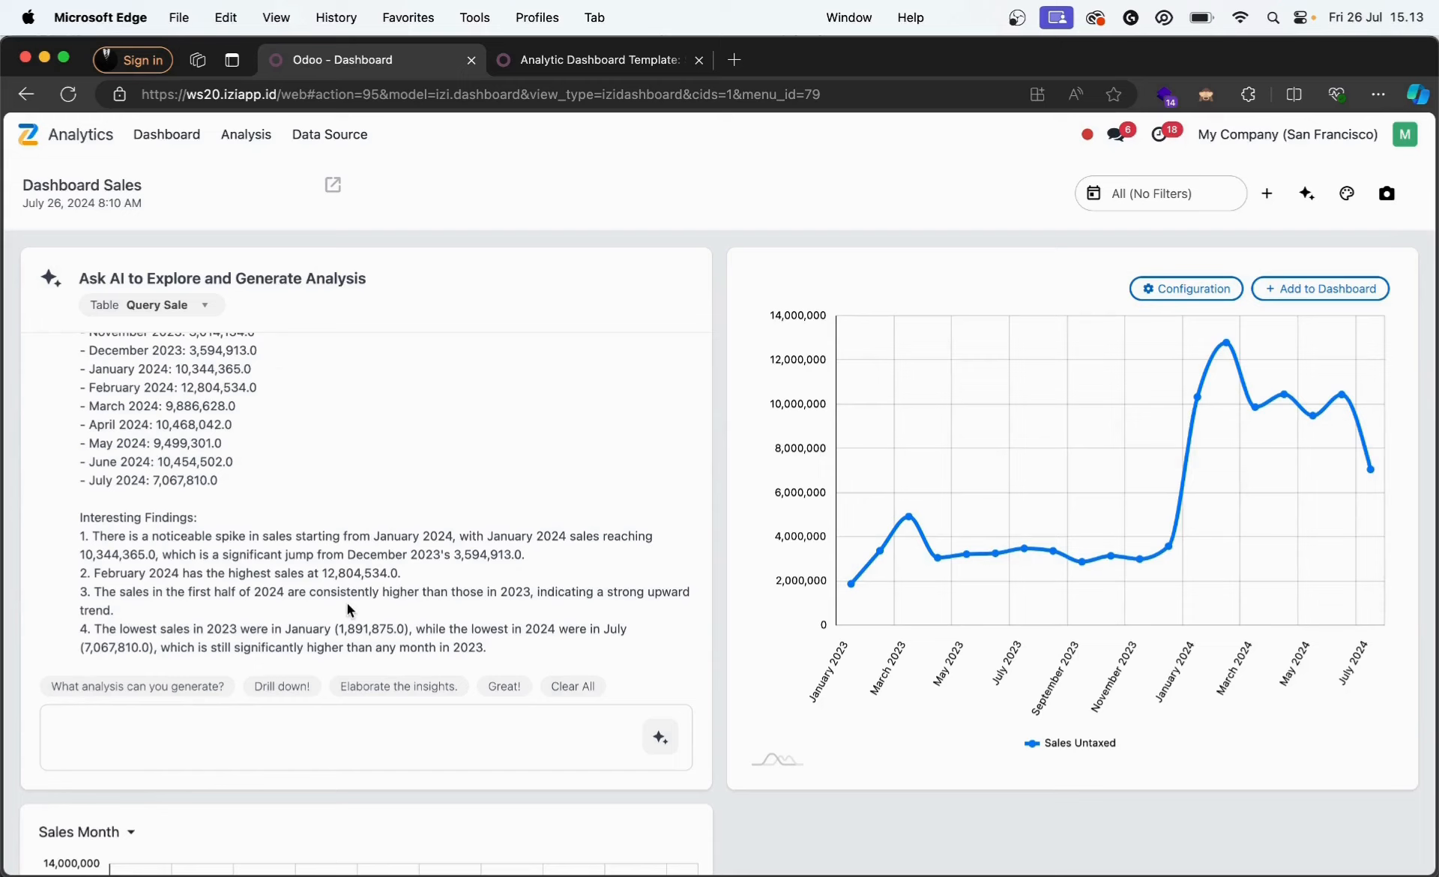
# - Have the AI Consultant generate the Sales by product category analysis and add it to the dashboard as "Sales By Product Category"
pyautogui.click(197, 686)
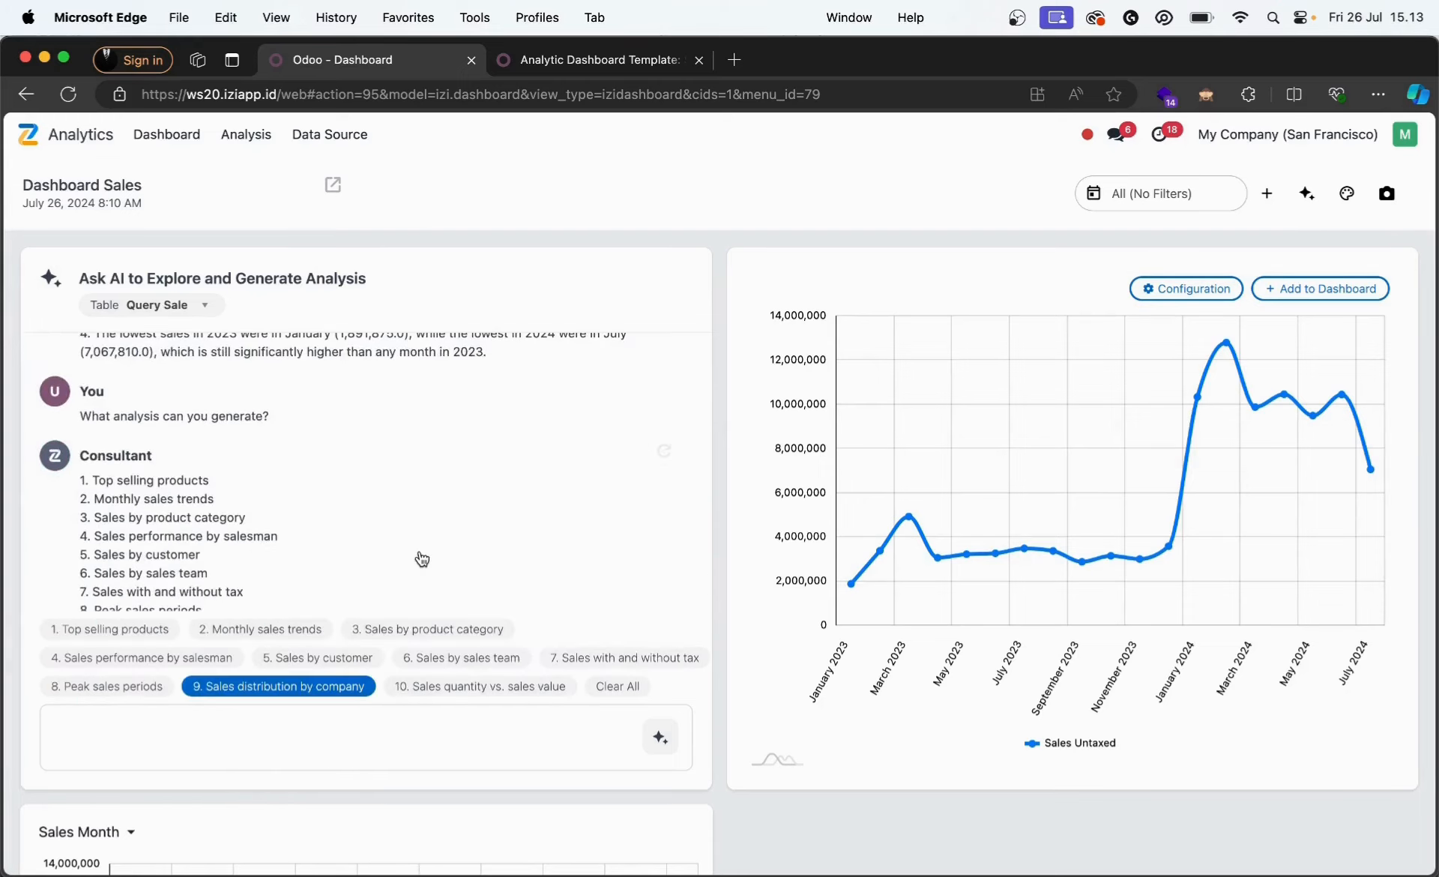
pyautogui.click(396, 633)
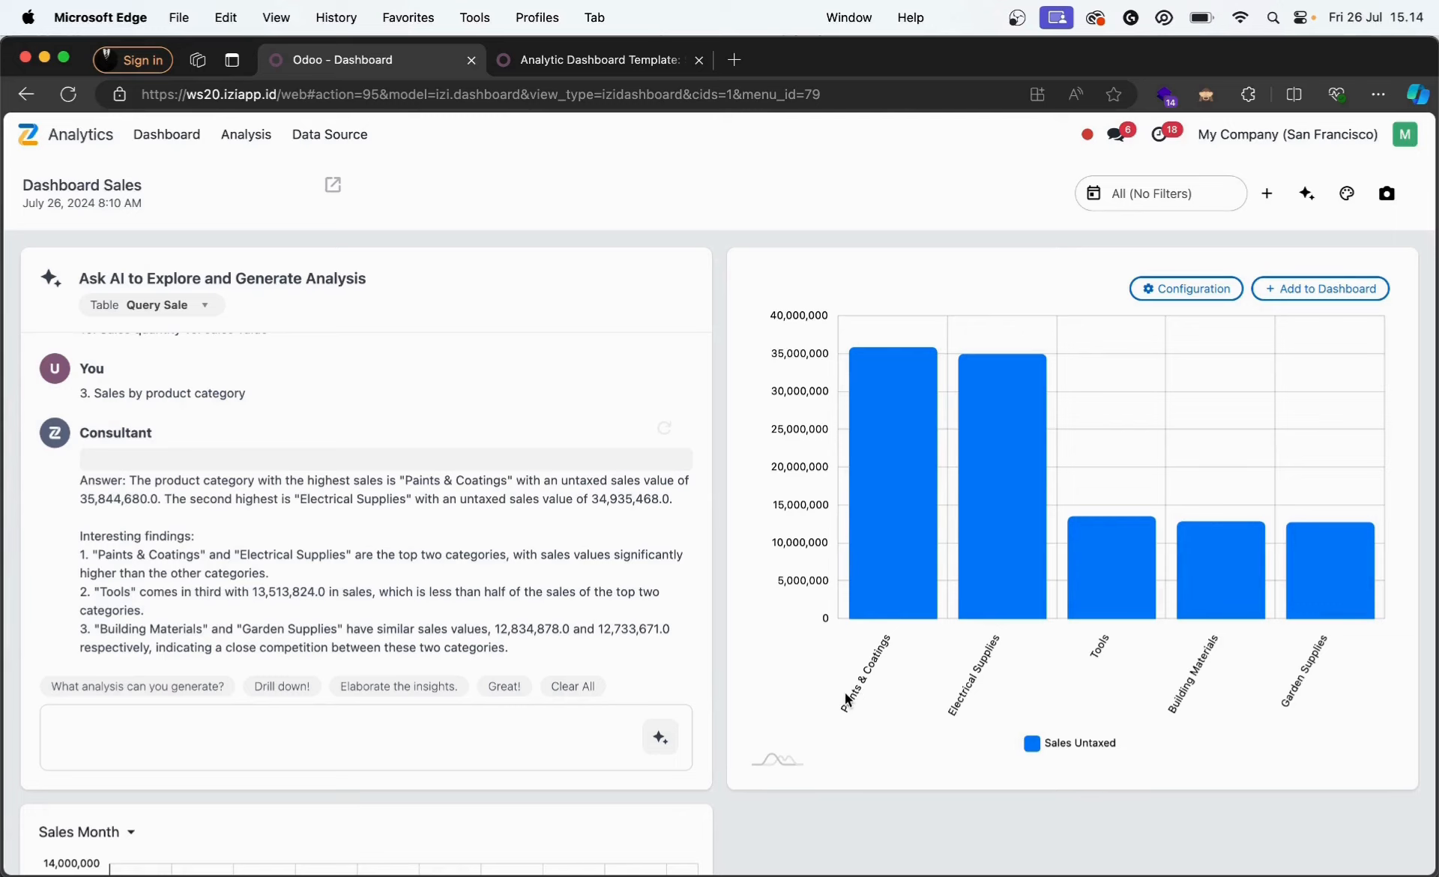
pyautogui.click(1327, 293)
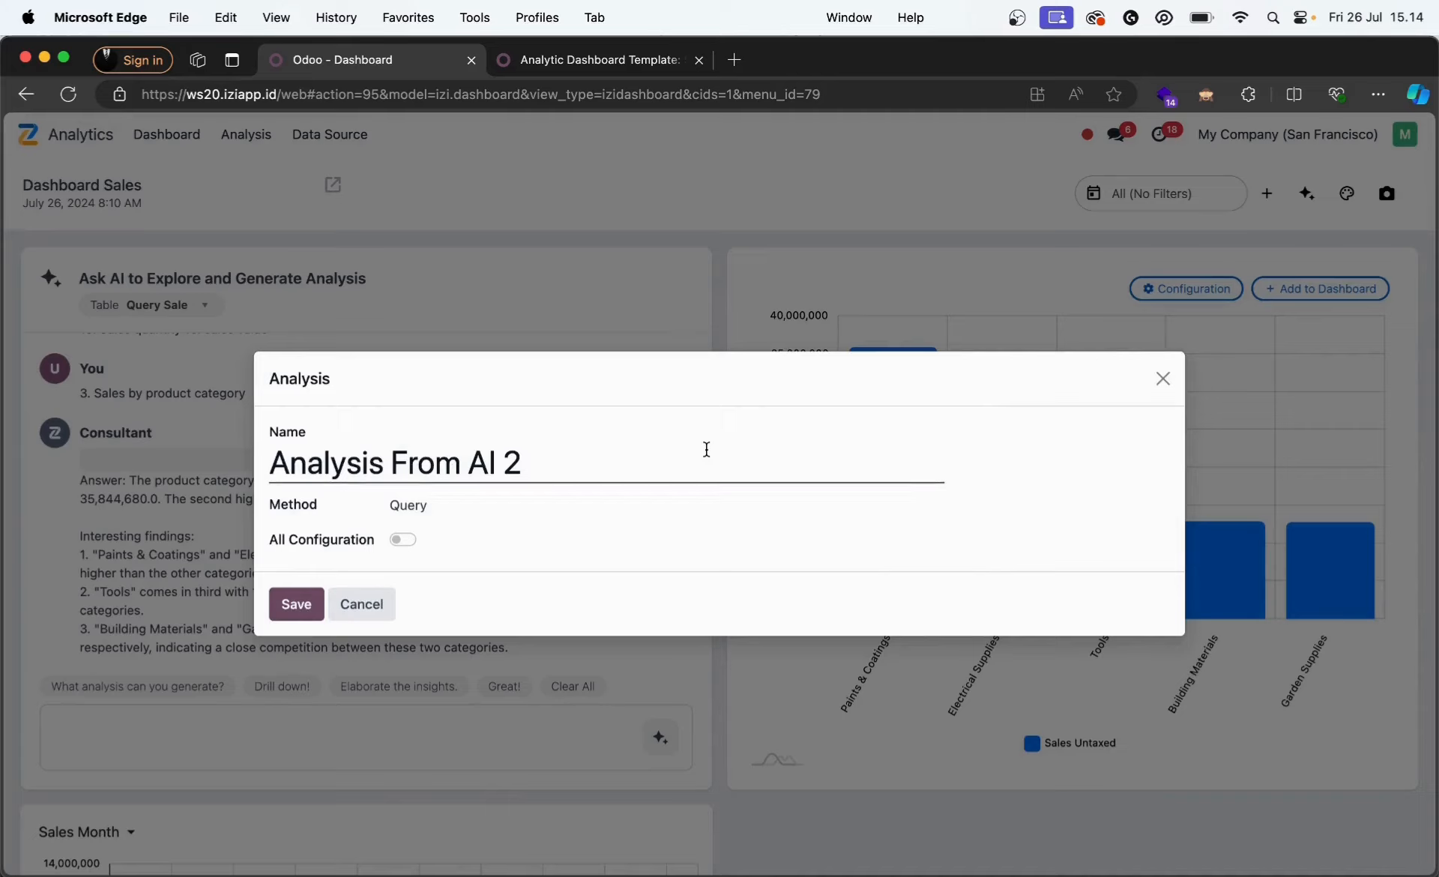
pyautogui.click(706, 450)
pyautogui.press('super+a')
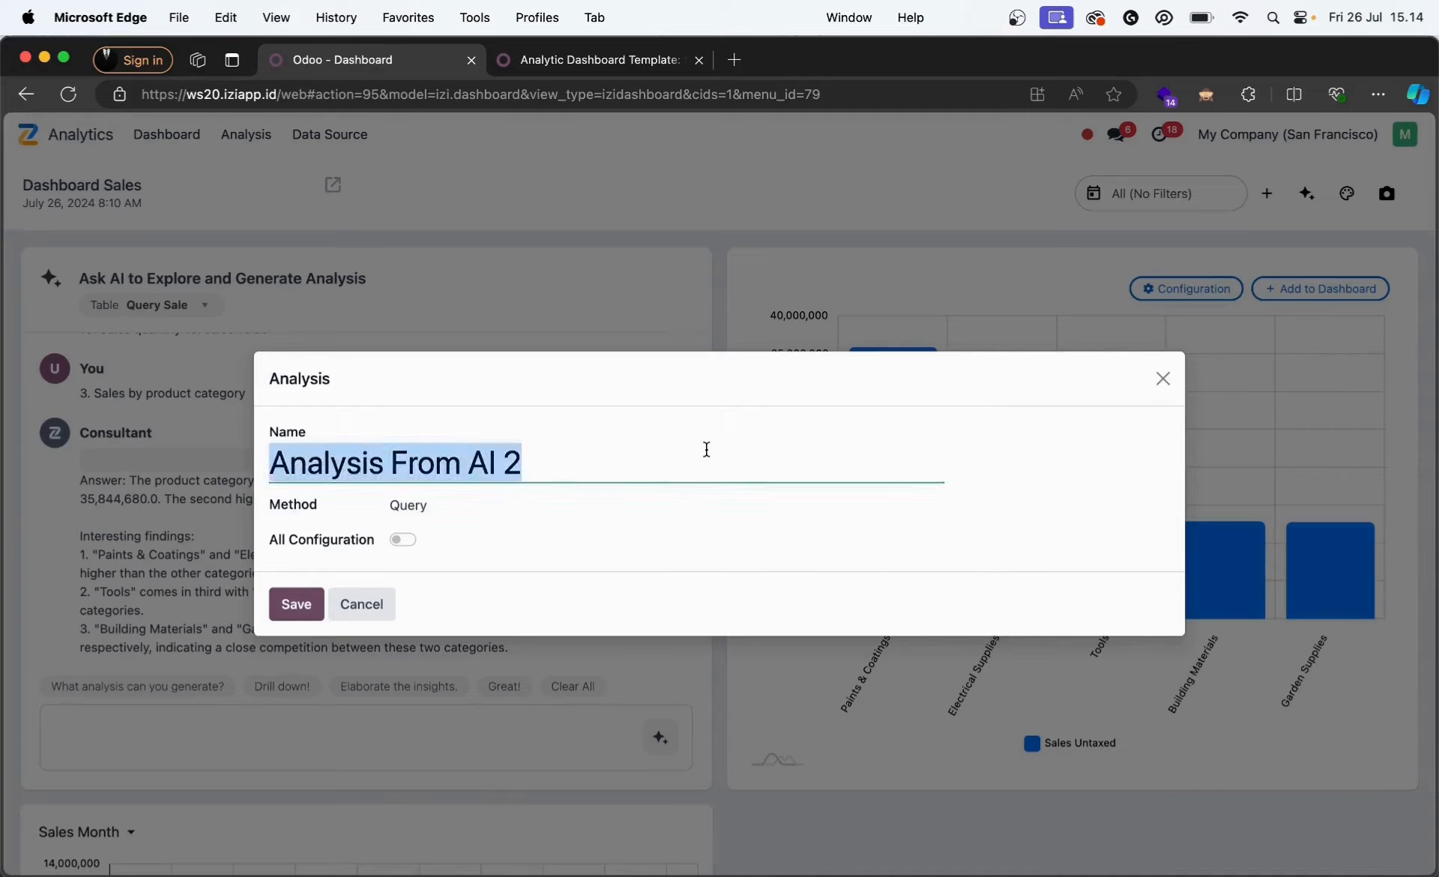
pyautogui.write('Sa')
pyautogui.write('By')
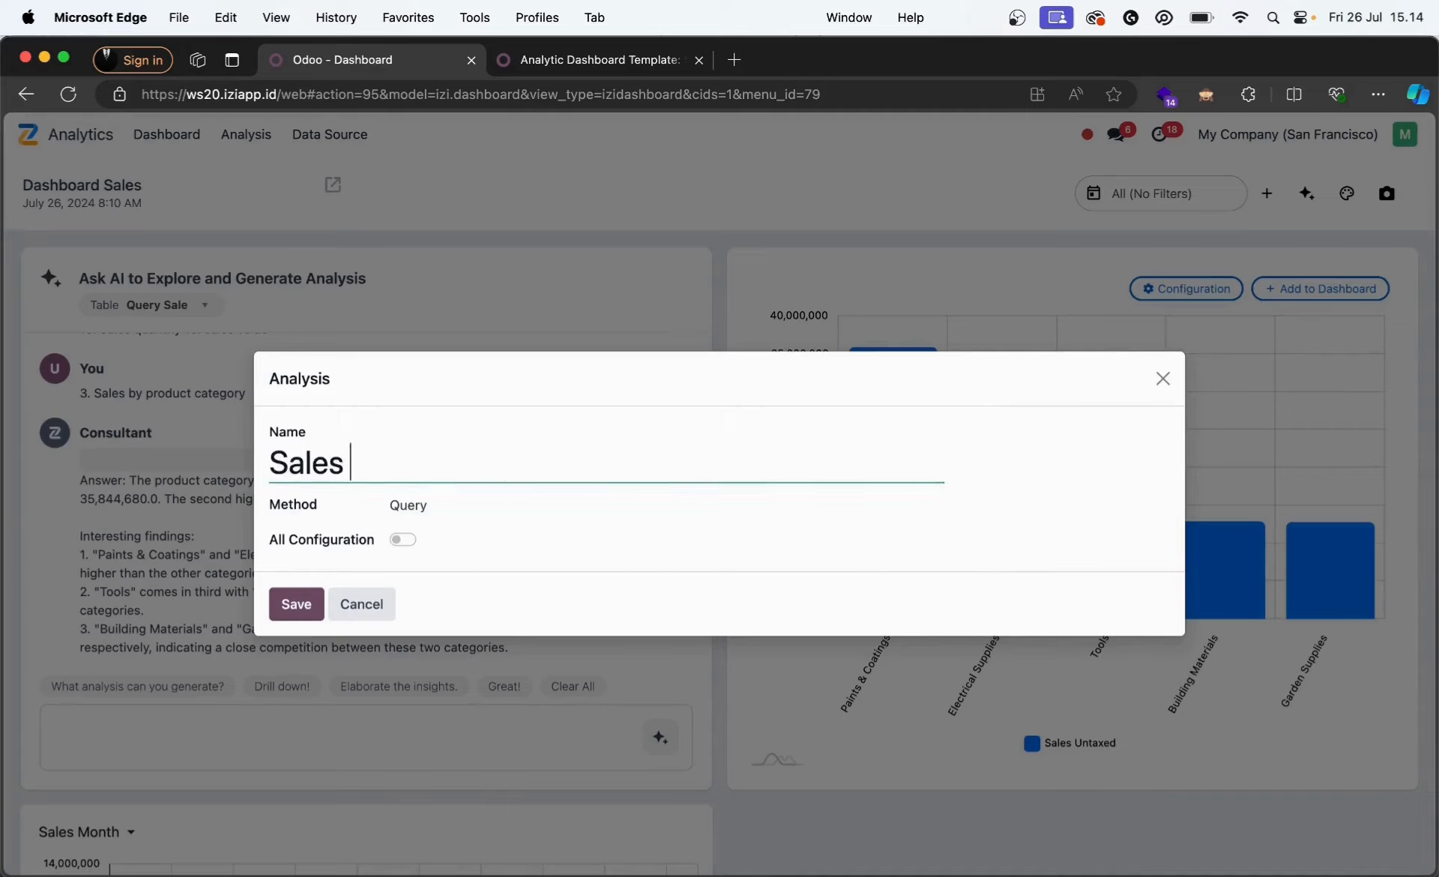
pyautogui.write(' Pr')
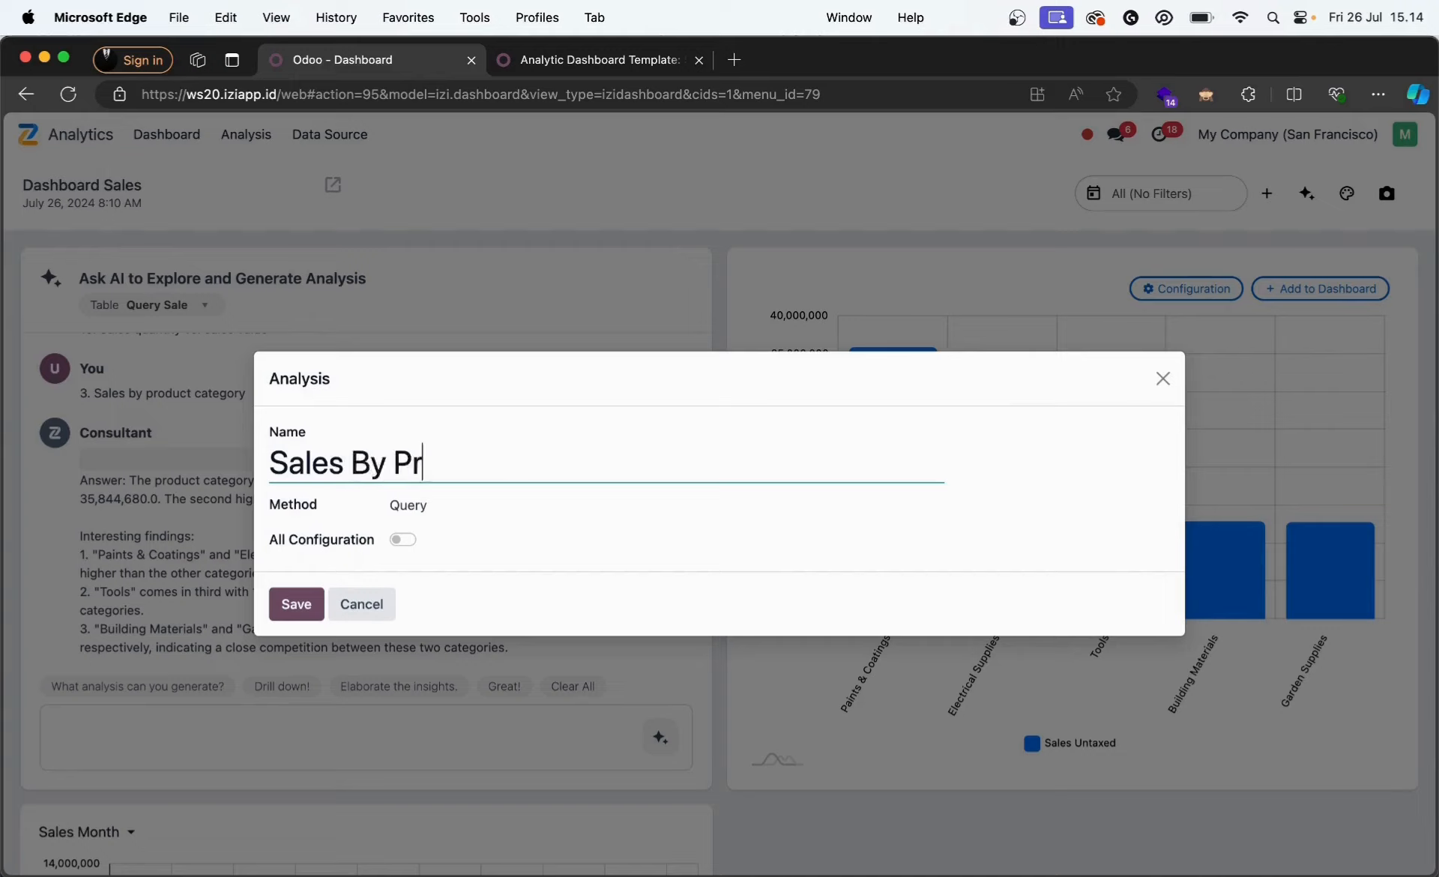
pyautogui.write('oduct Category')
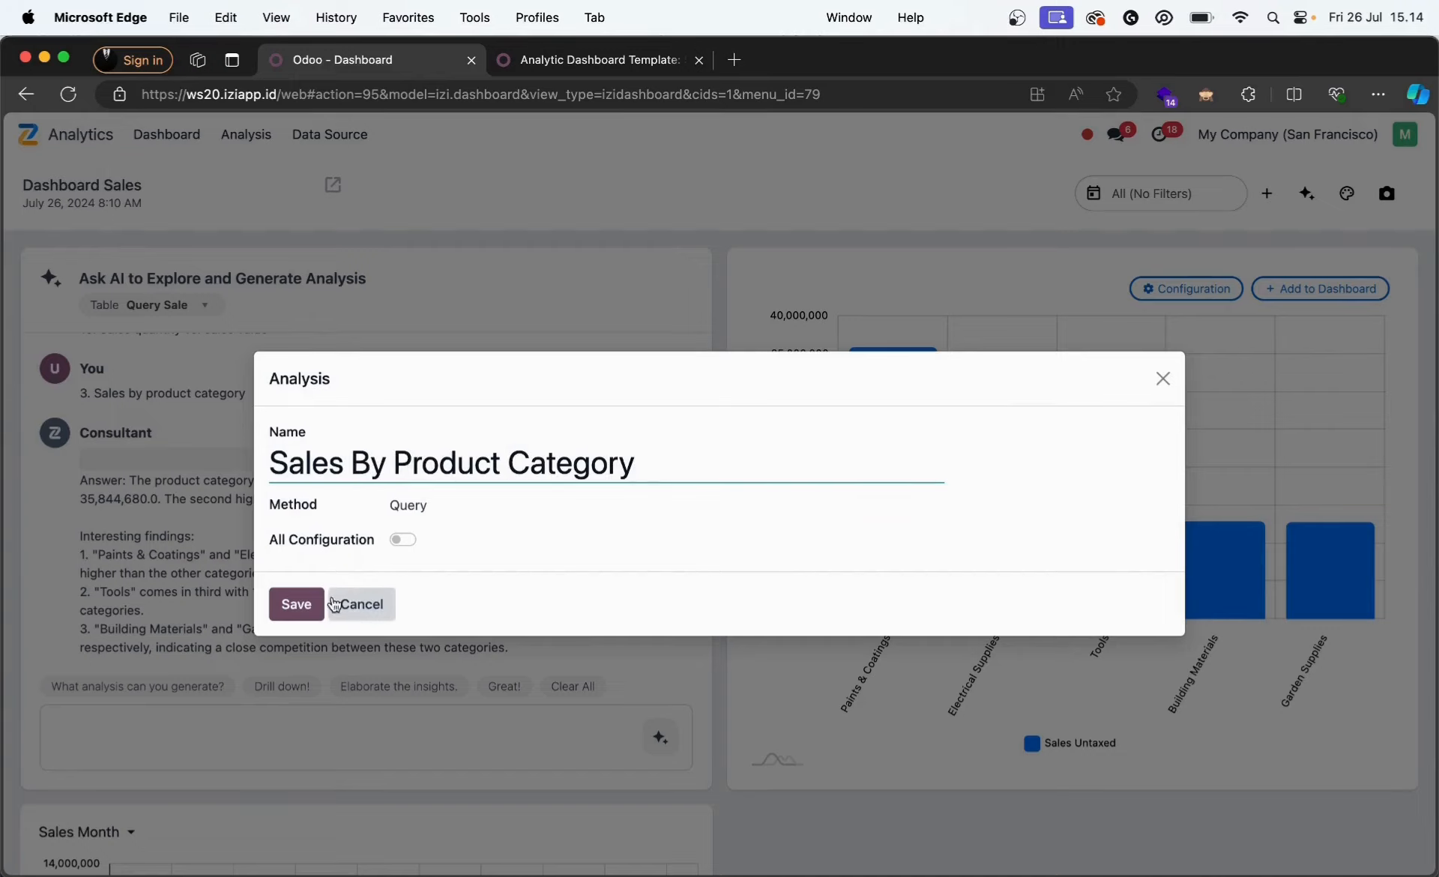
pyautogui.click(299, 603)
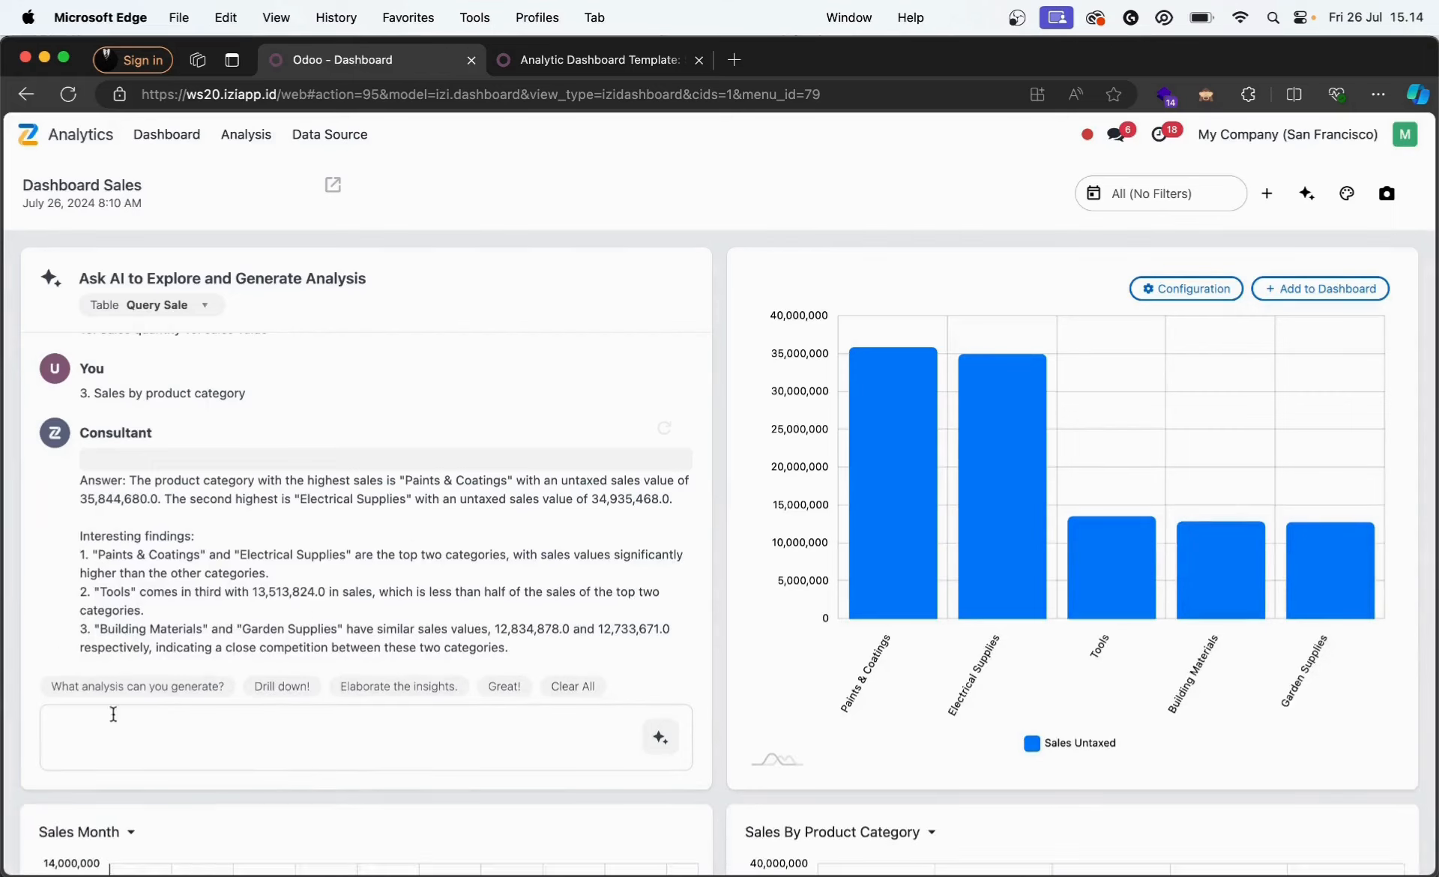
# - Have the AI Consultant generate the Top selling products analysis and add it to the dashboard as "Top 5 Product"
pyautogui.click(120, 693)
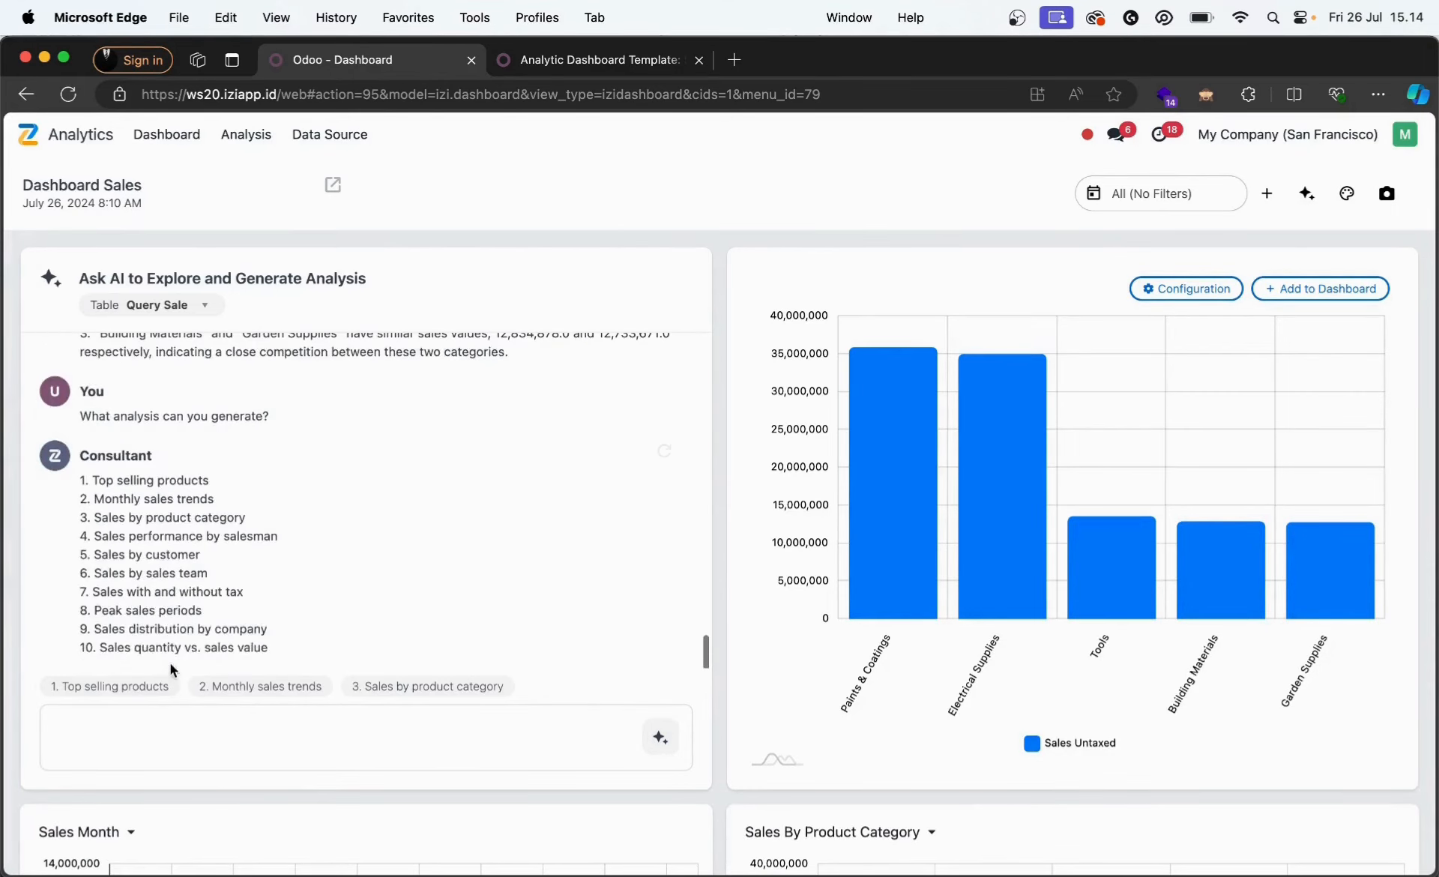
pyautogui.click(119, 632)
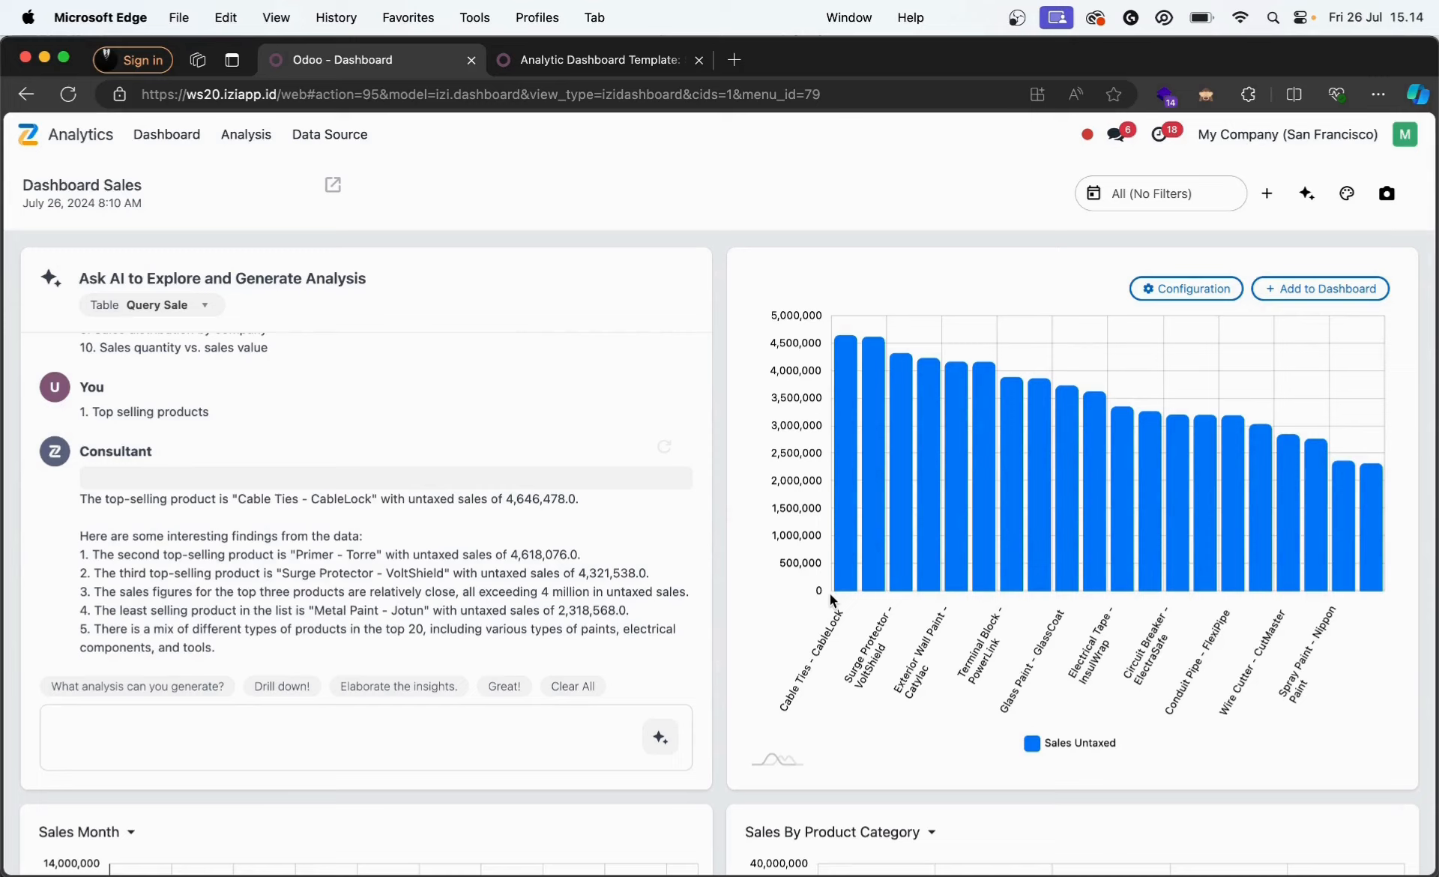
pyautogui.click(1321, 289)
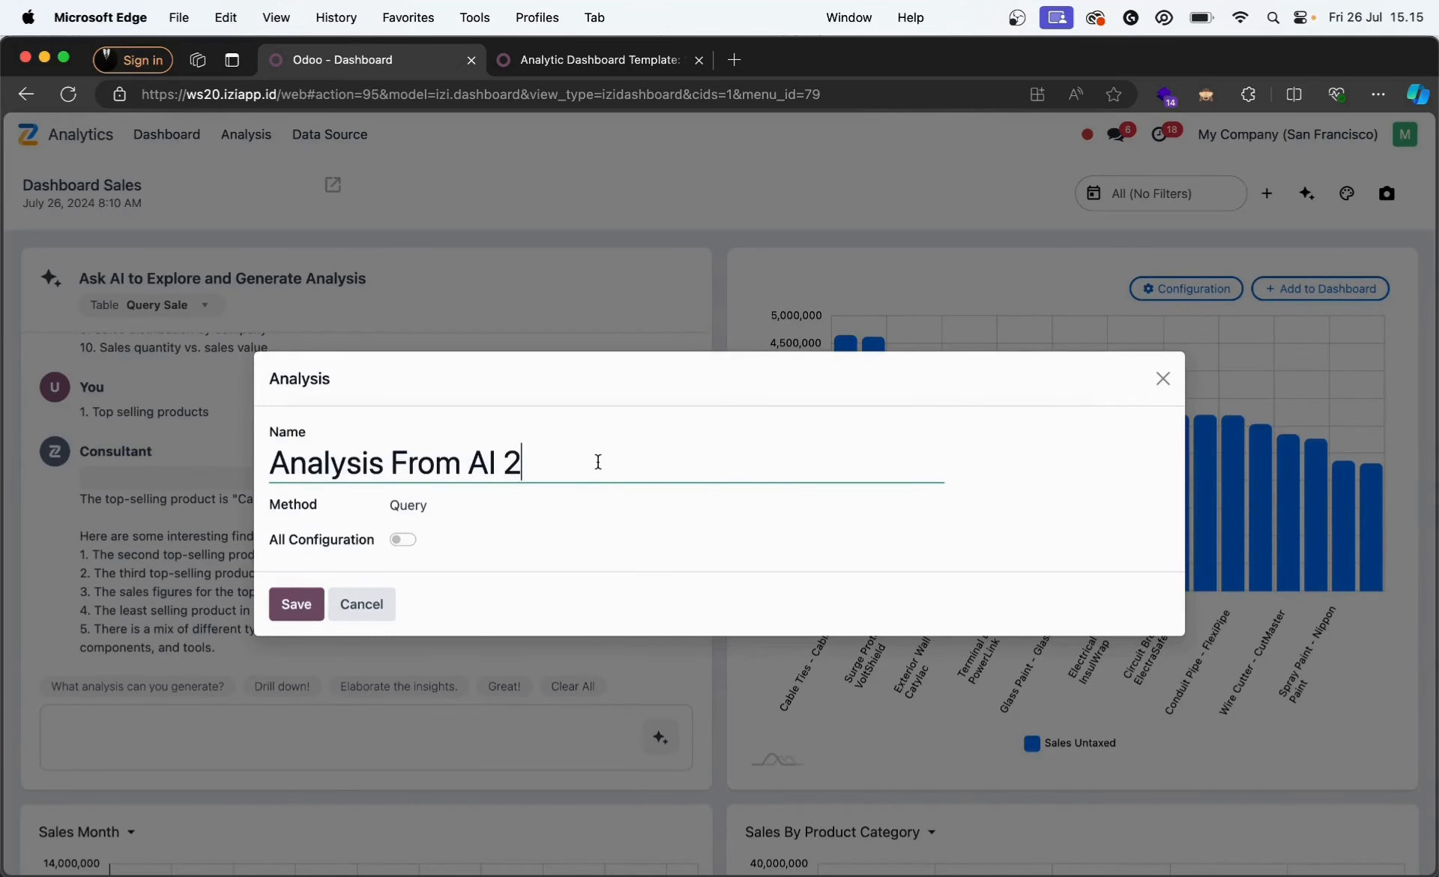
pyautogui.press('super+a')
pyautogui.write('Top ')
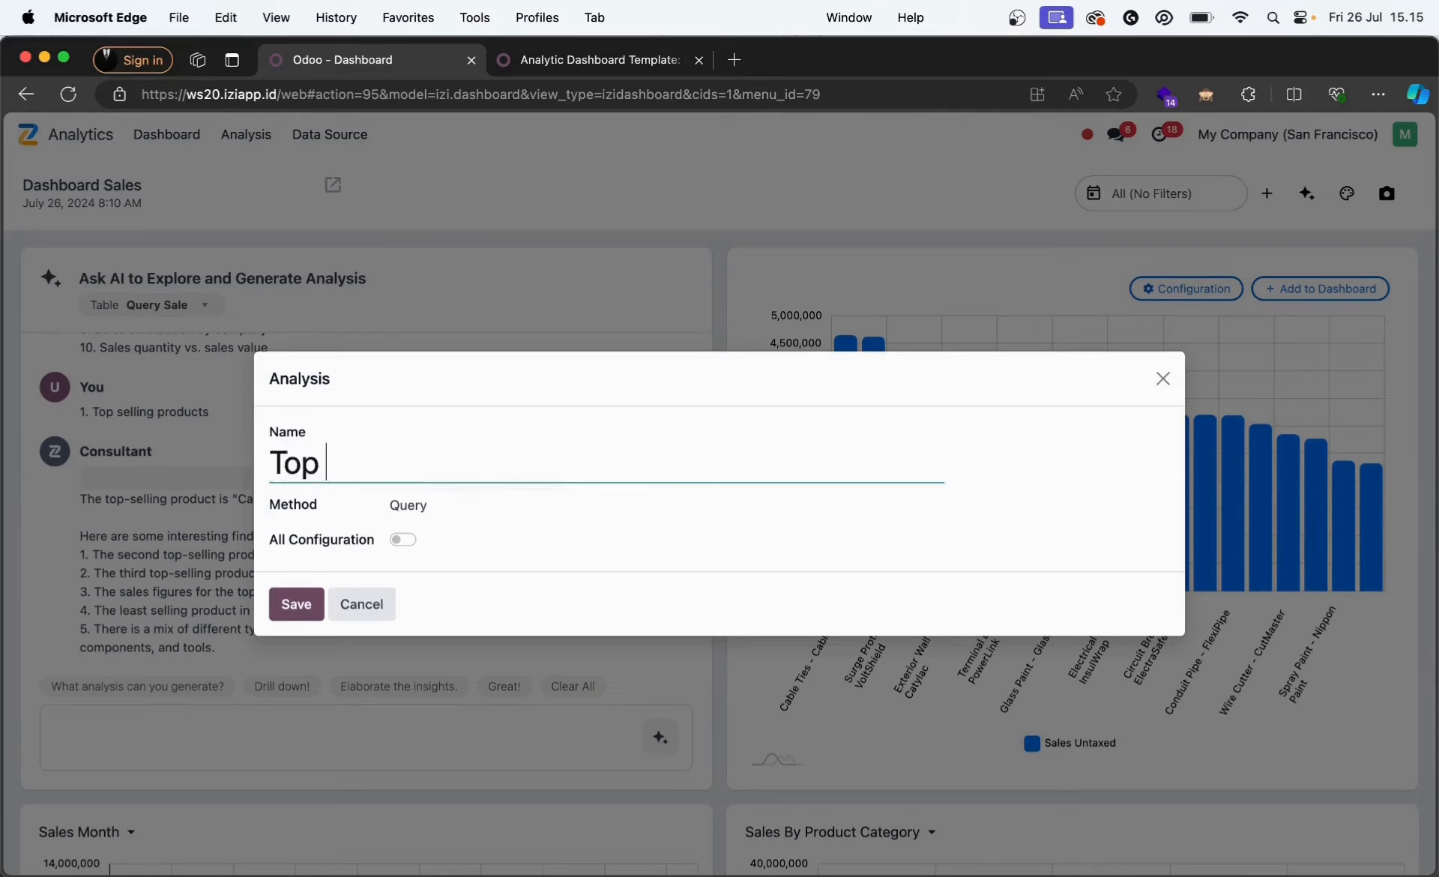
pyautogui.write('5 Product')
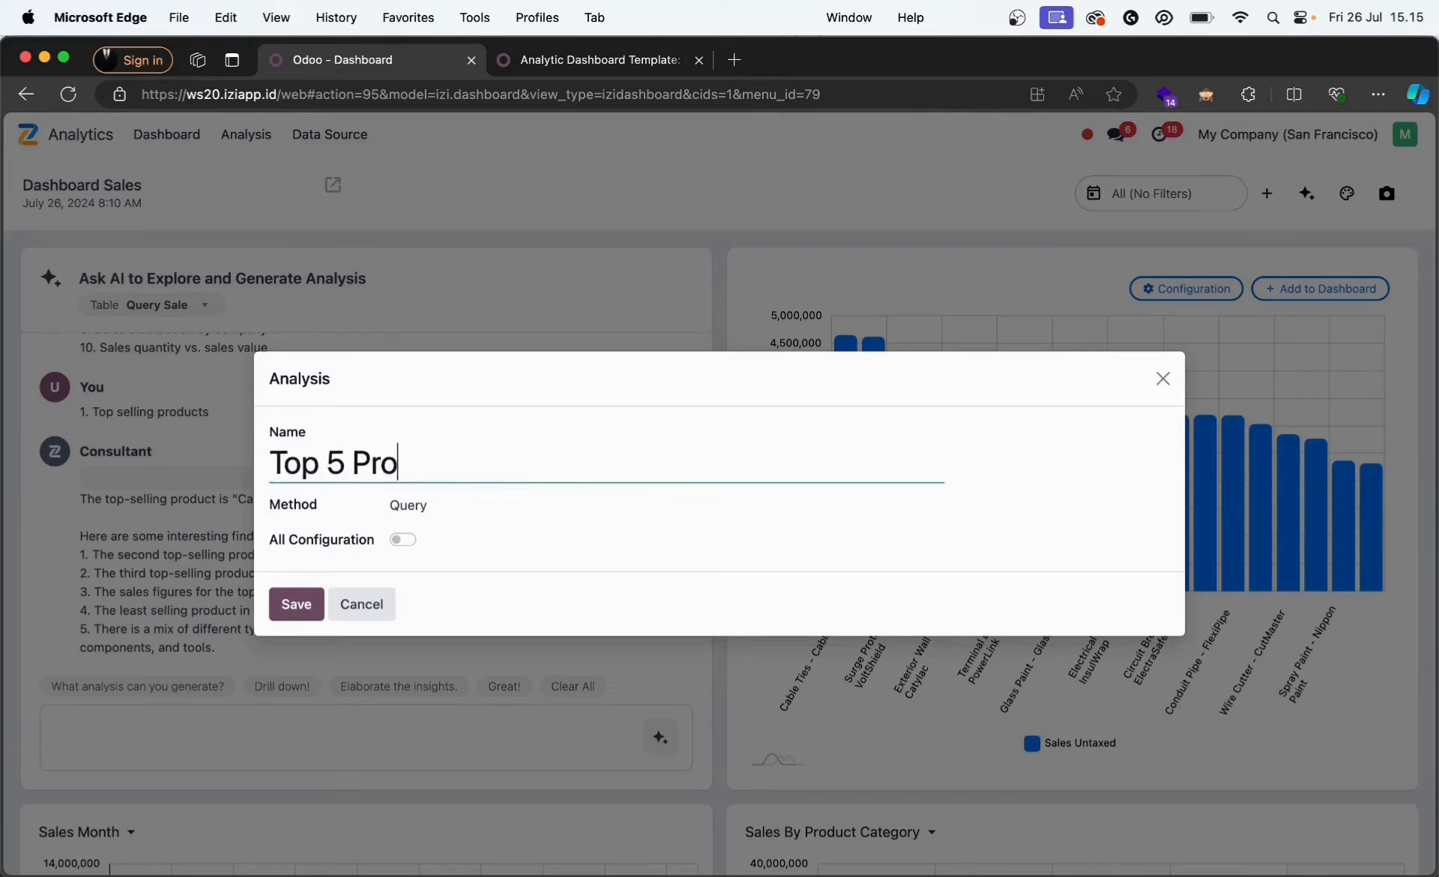
pyautogui.click(314, 611)
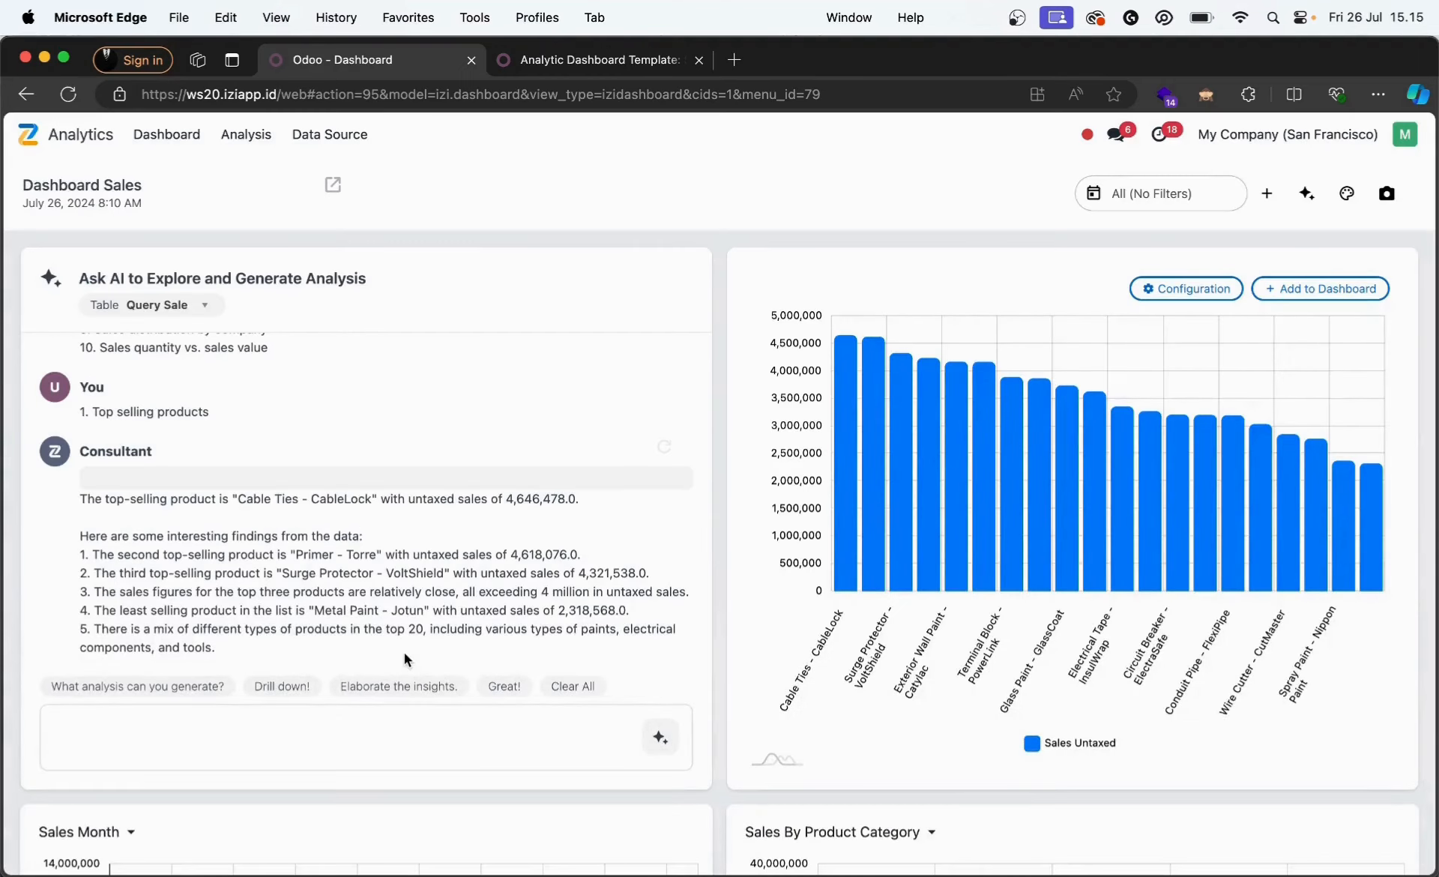
# - Clear the AI Consultant conversation and ask "How much is the total sales amount for this year?"
pyautogui.click(558, 686)
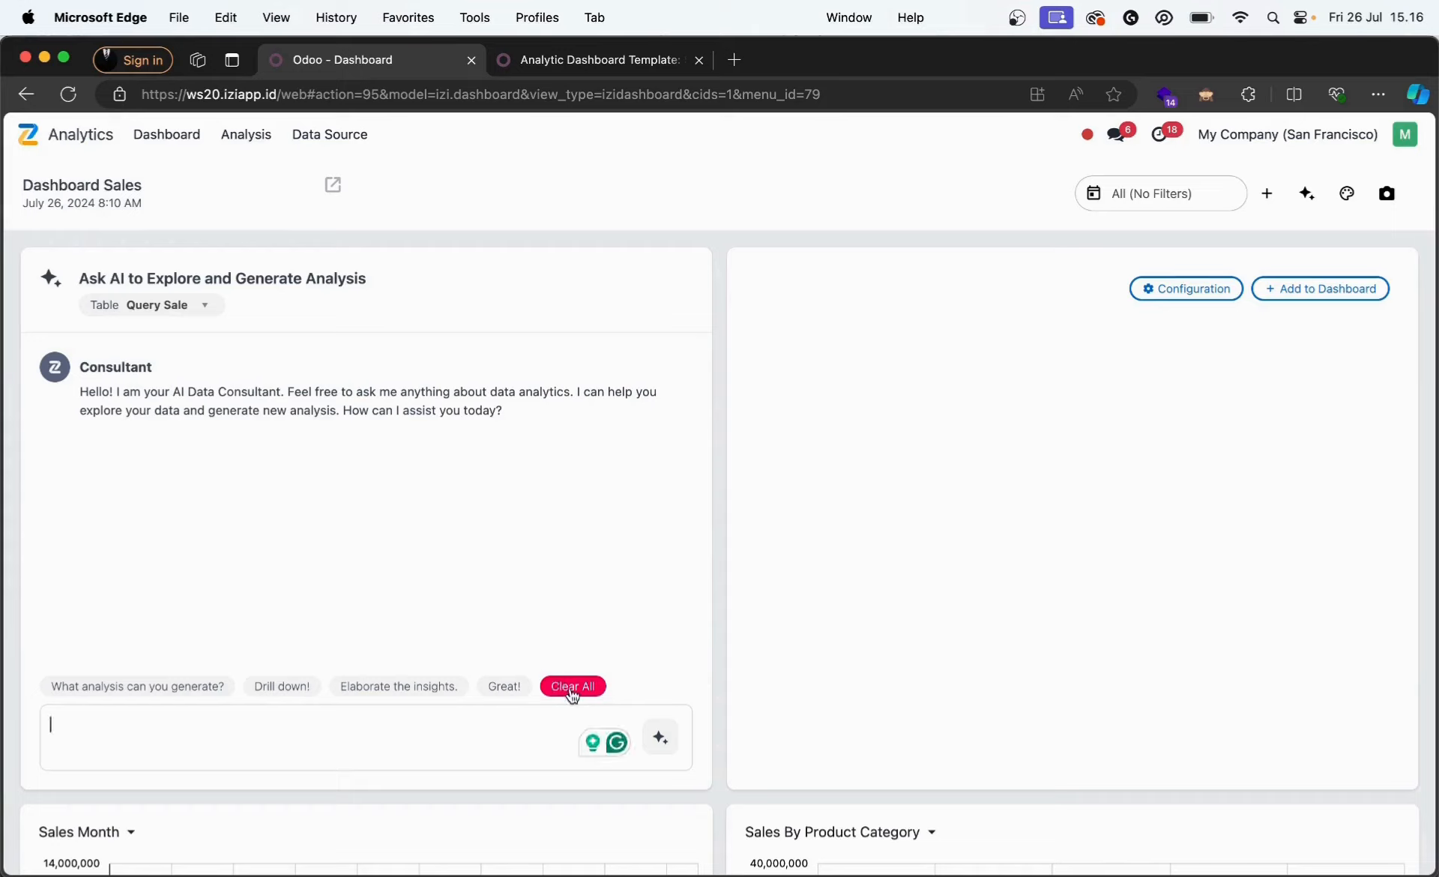
pyautogui.write('Ho')
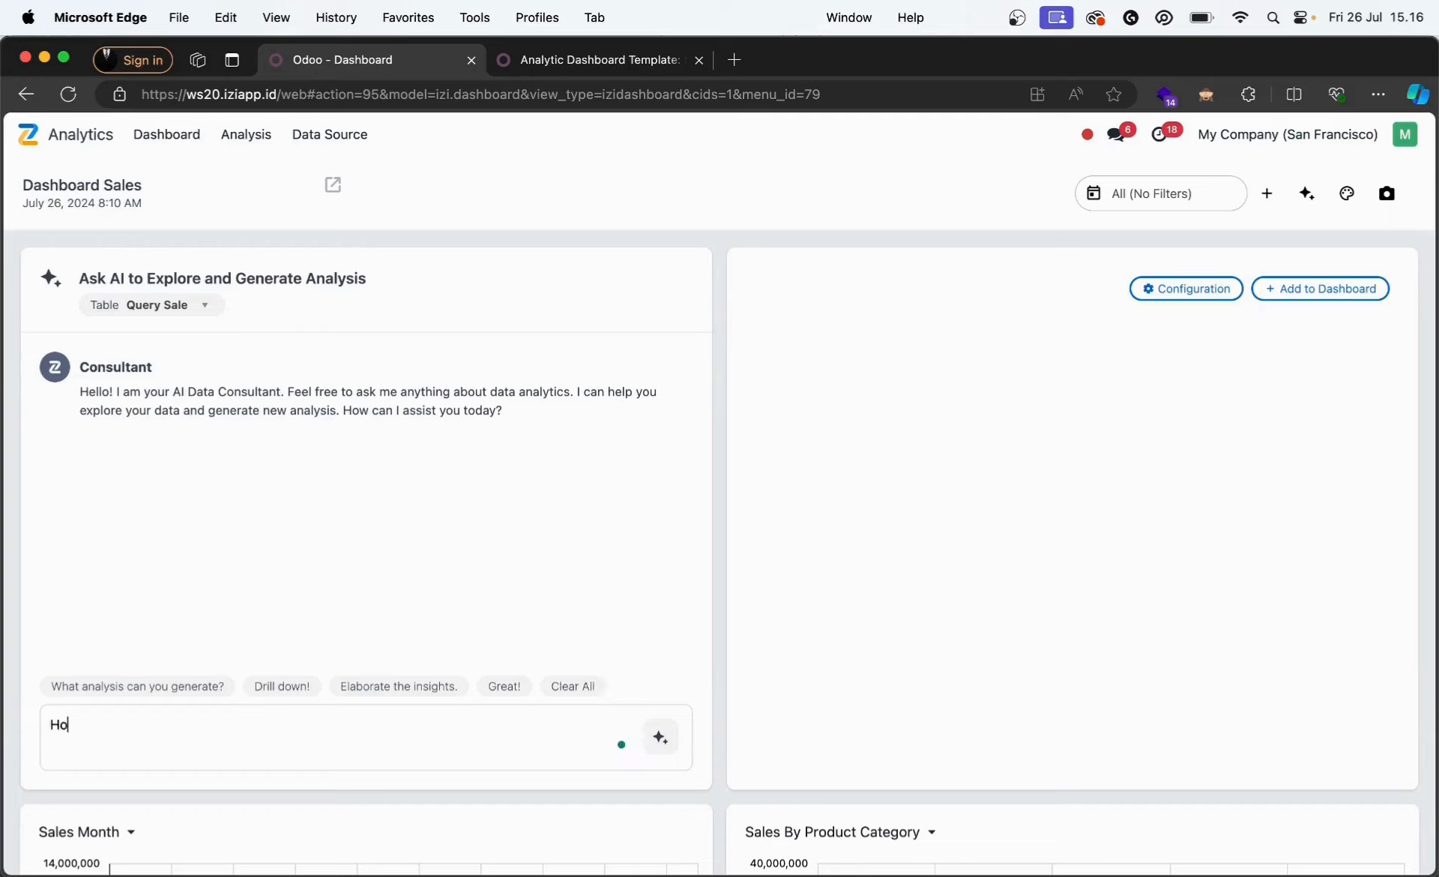
pyautogui.write('w much ')
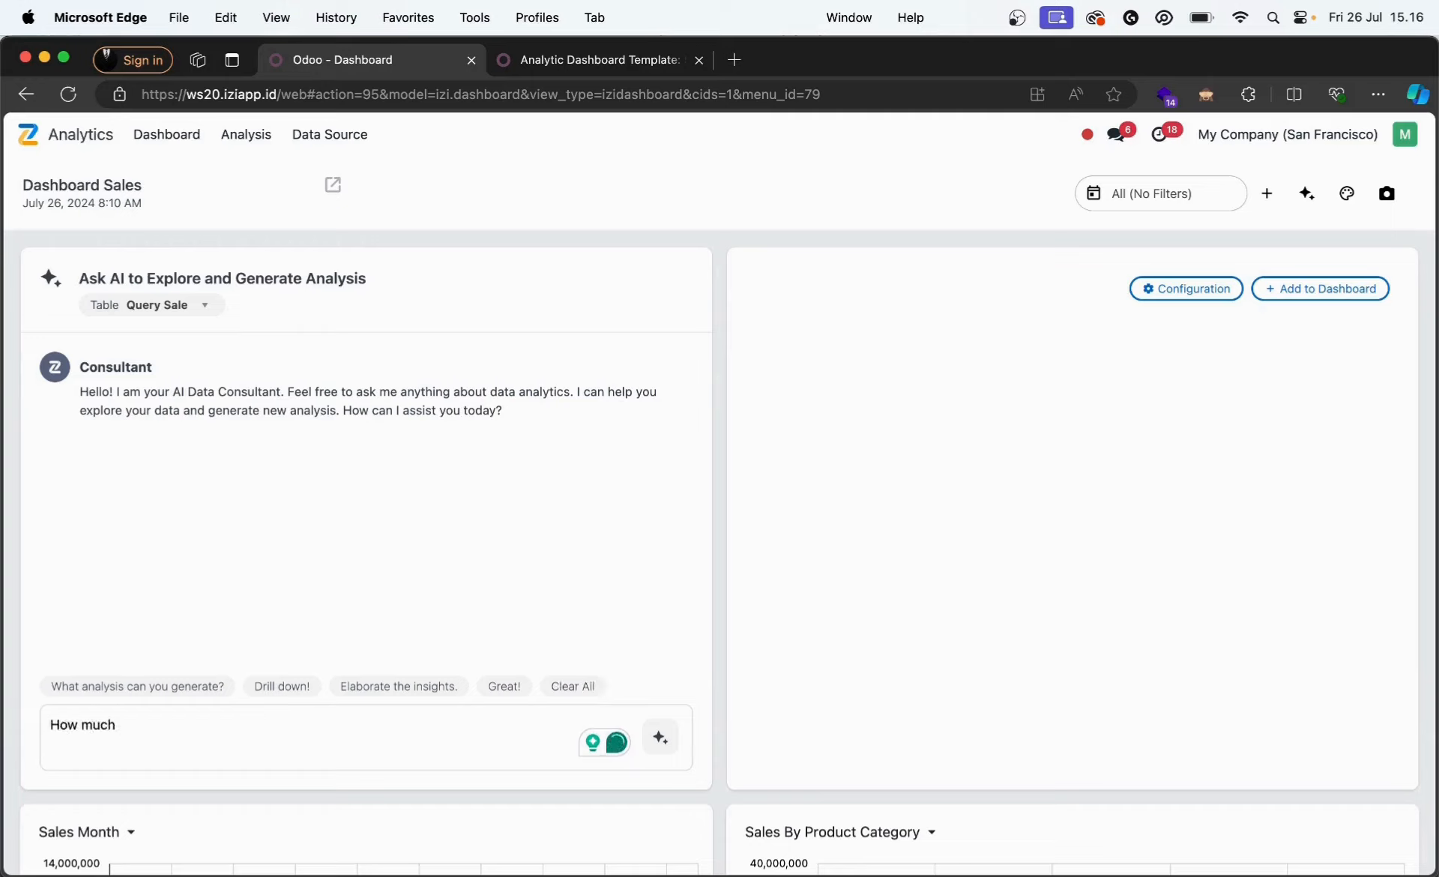
pyautogui.write('is the tot')
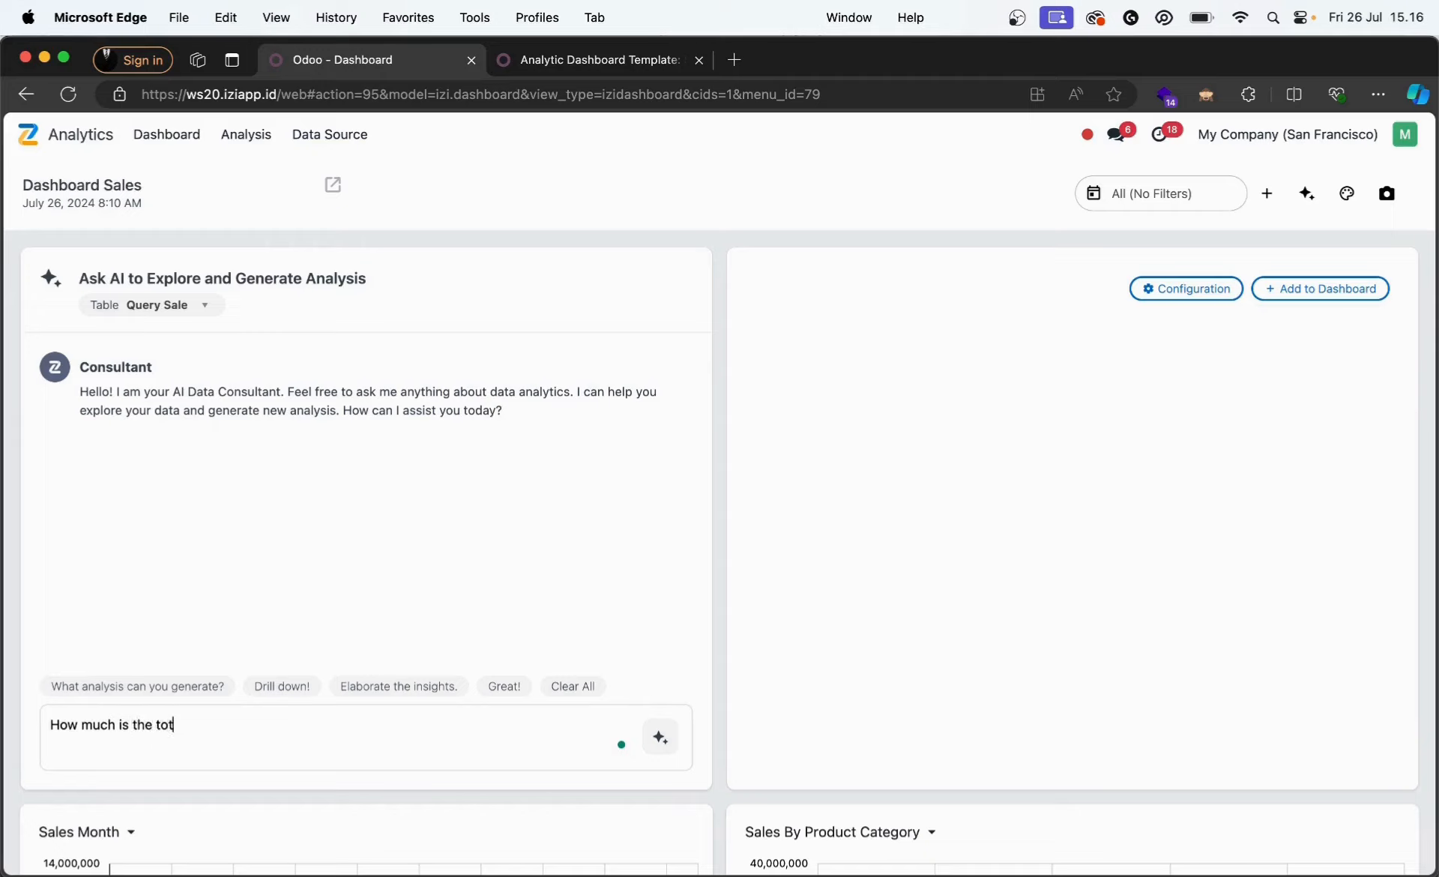
pyautogui.write('al sales amount for this ye')
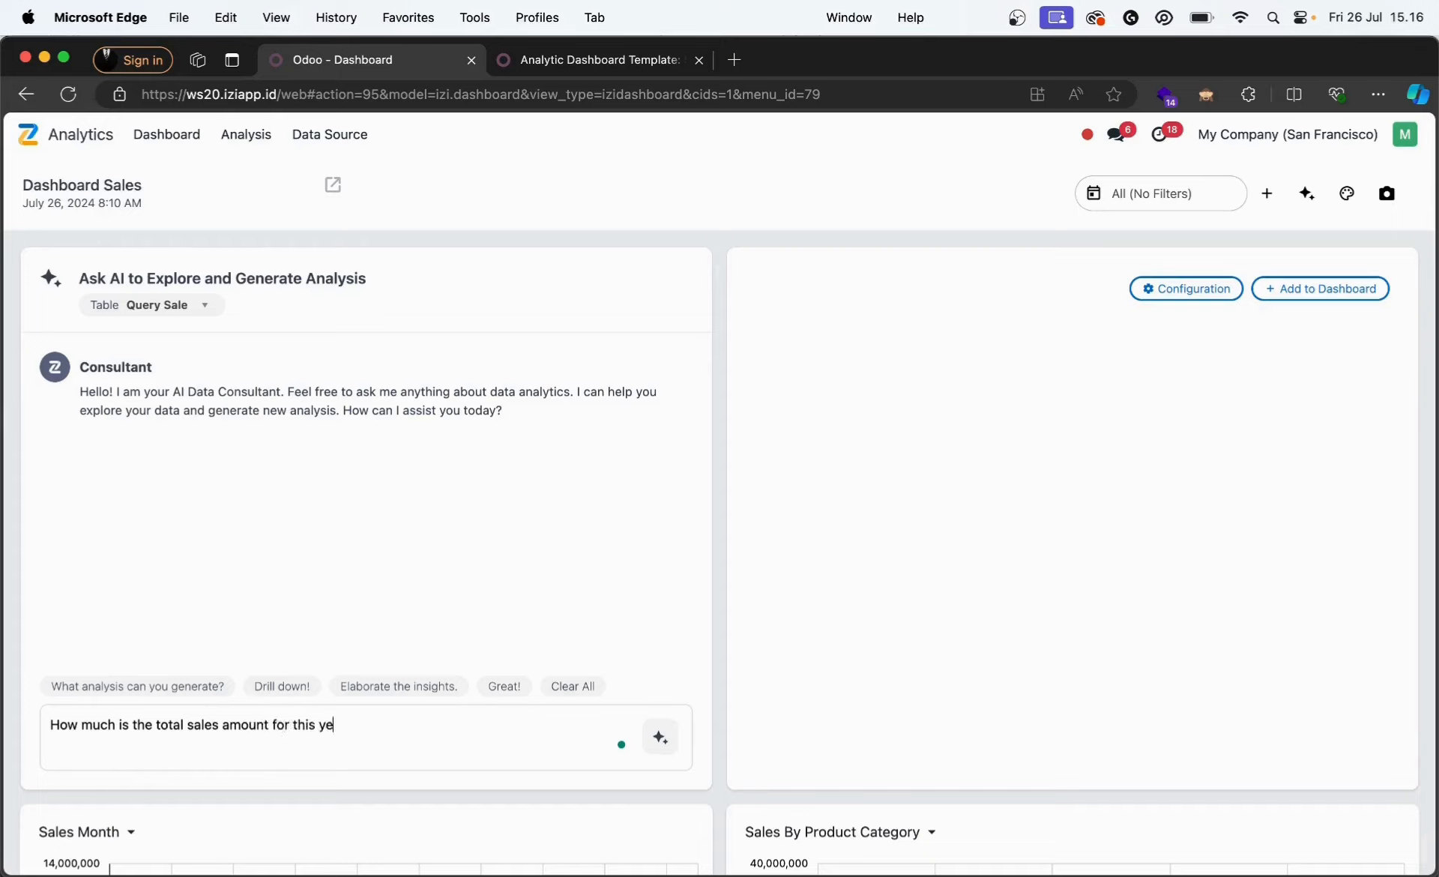
pyautogui.write('ar?')
pyautogui.press('Return')
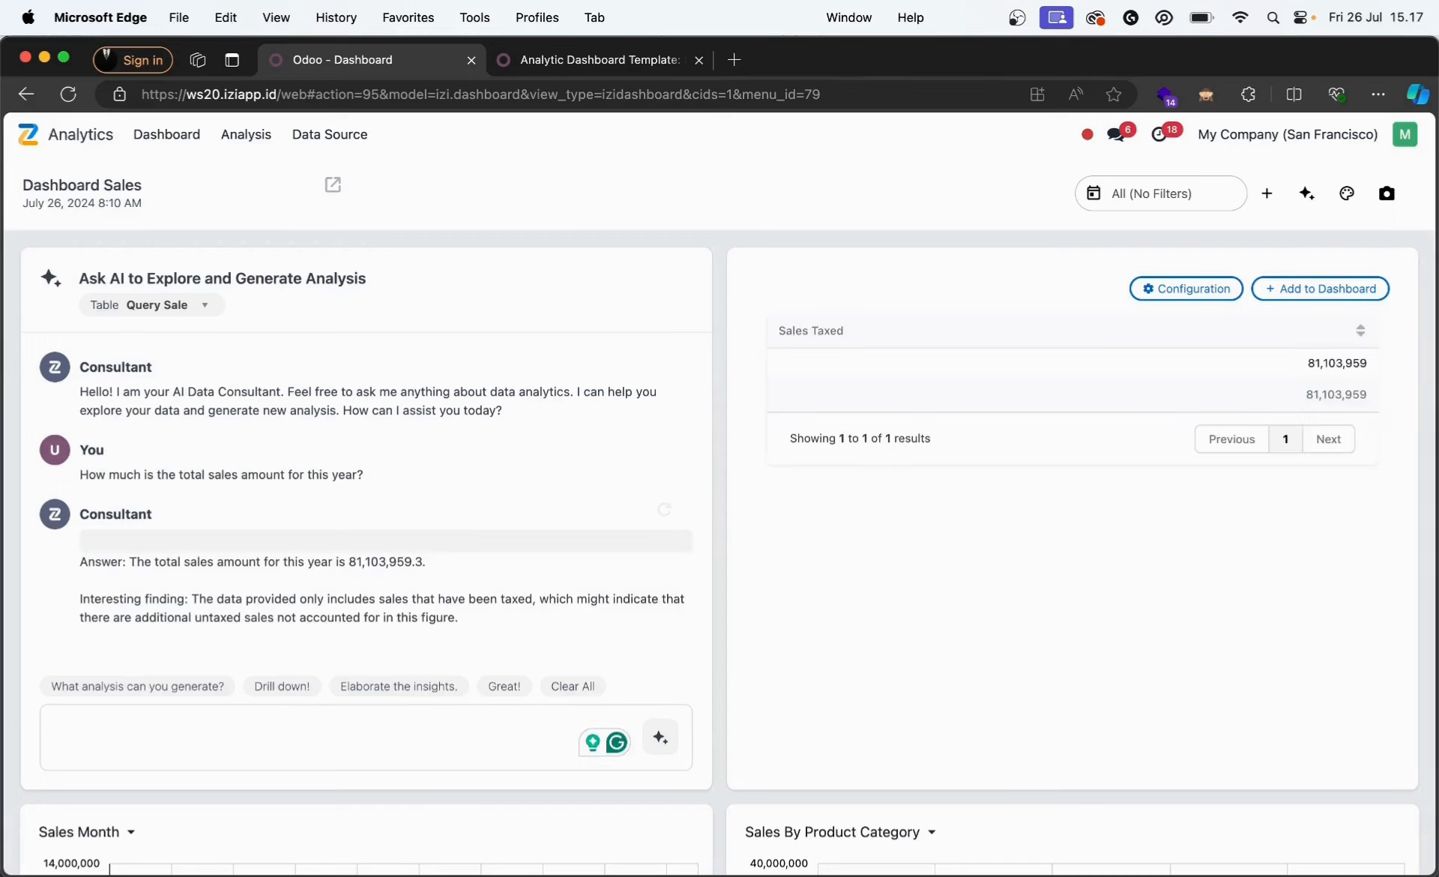
# - Add the generated total sales result to the dashboard as an analysis named "Annual Sales Amount"
pyautogui.click(1321, 297)
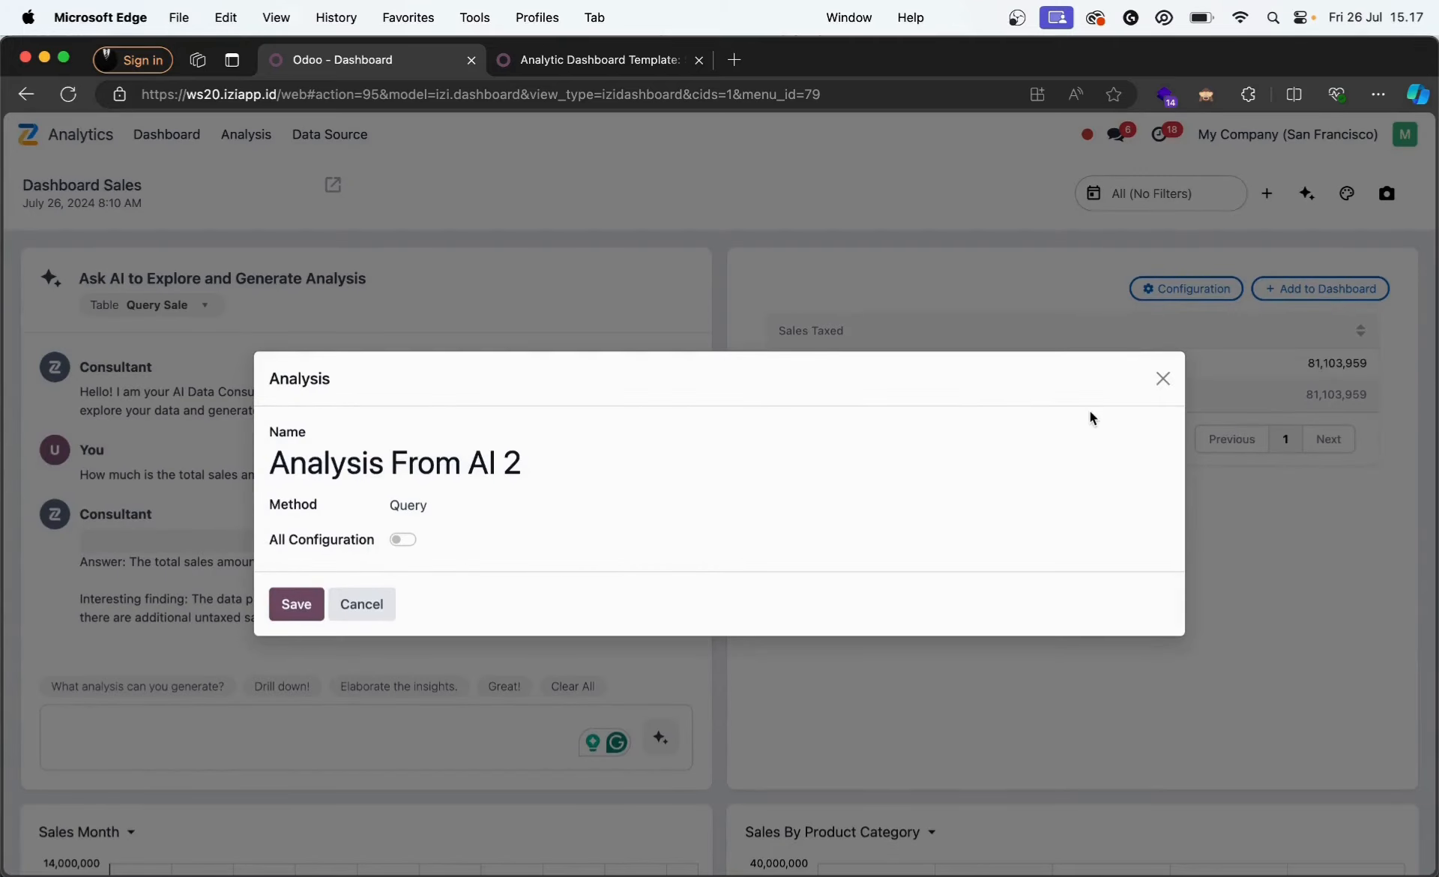
pyautogui.tripleClick(530, 456)
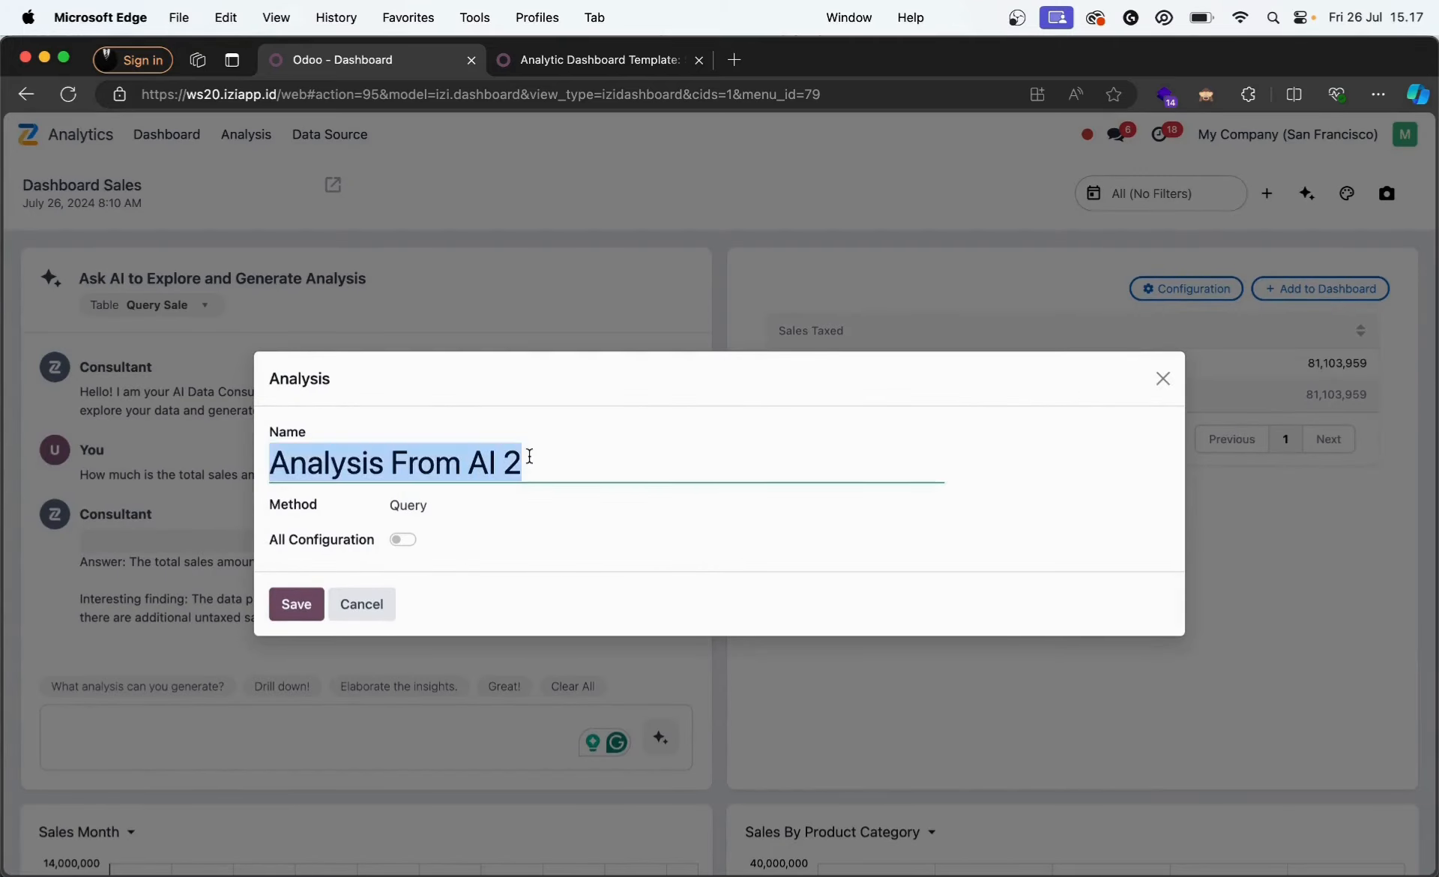
pyautogui.write('Annu')
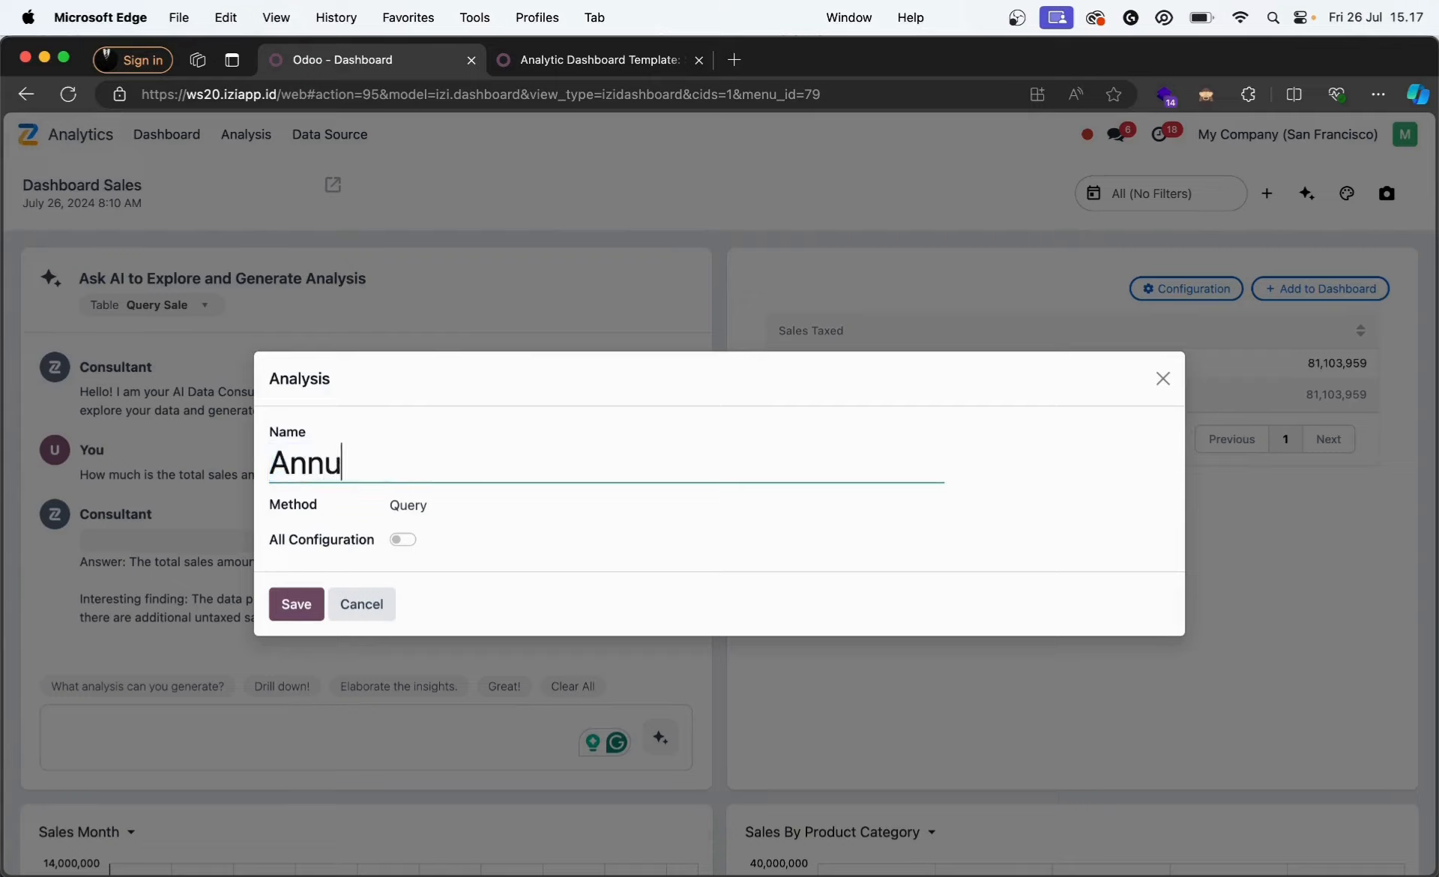
pyautogui.write('al Sales A')
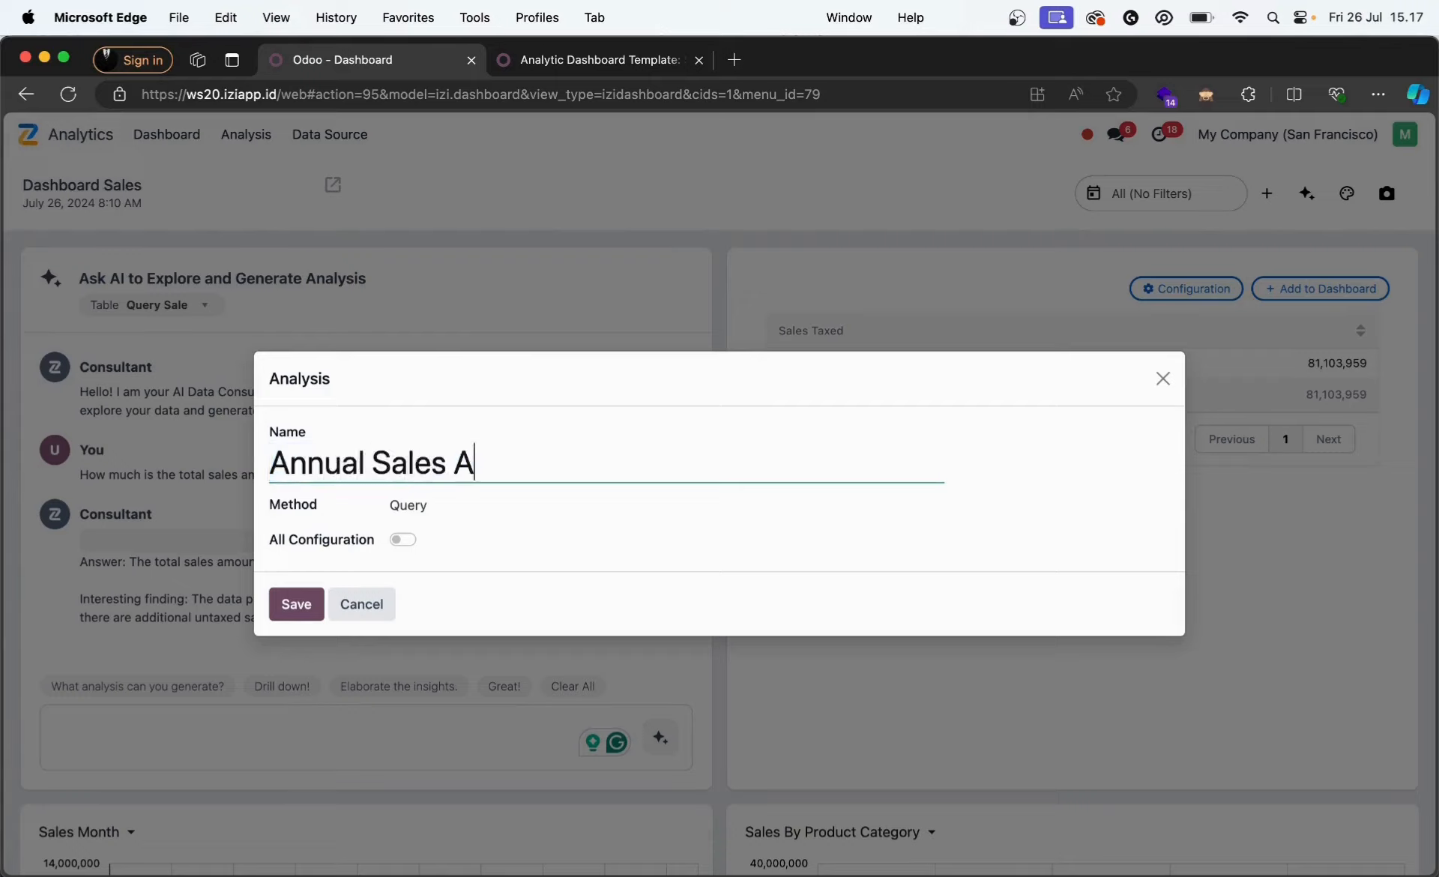
pyautogui.write('mount')
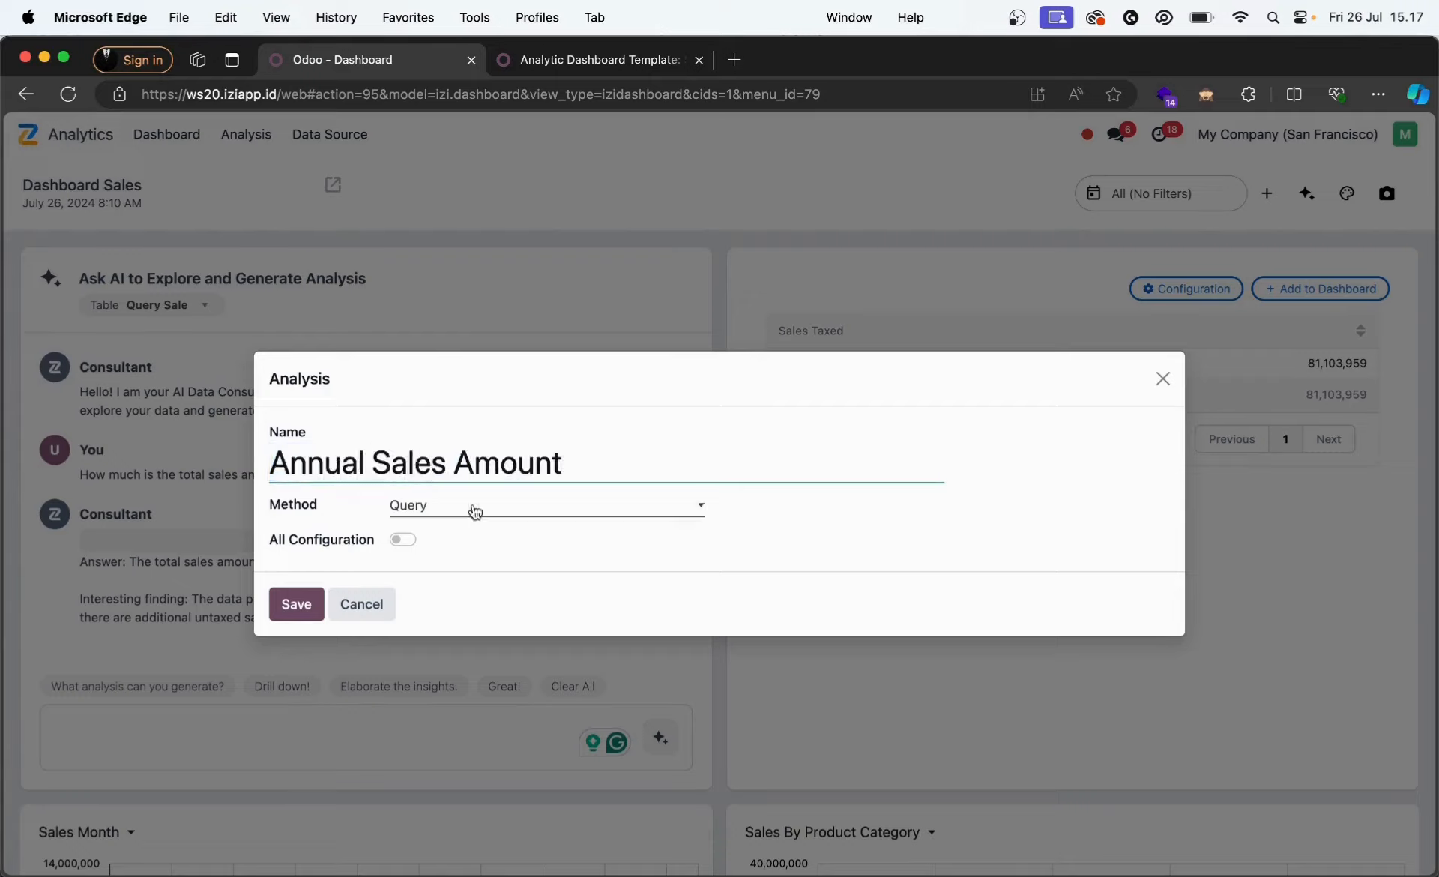
pyautogui.click(304, 607)
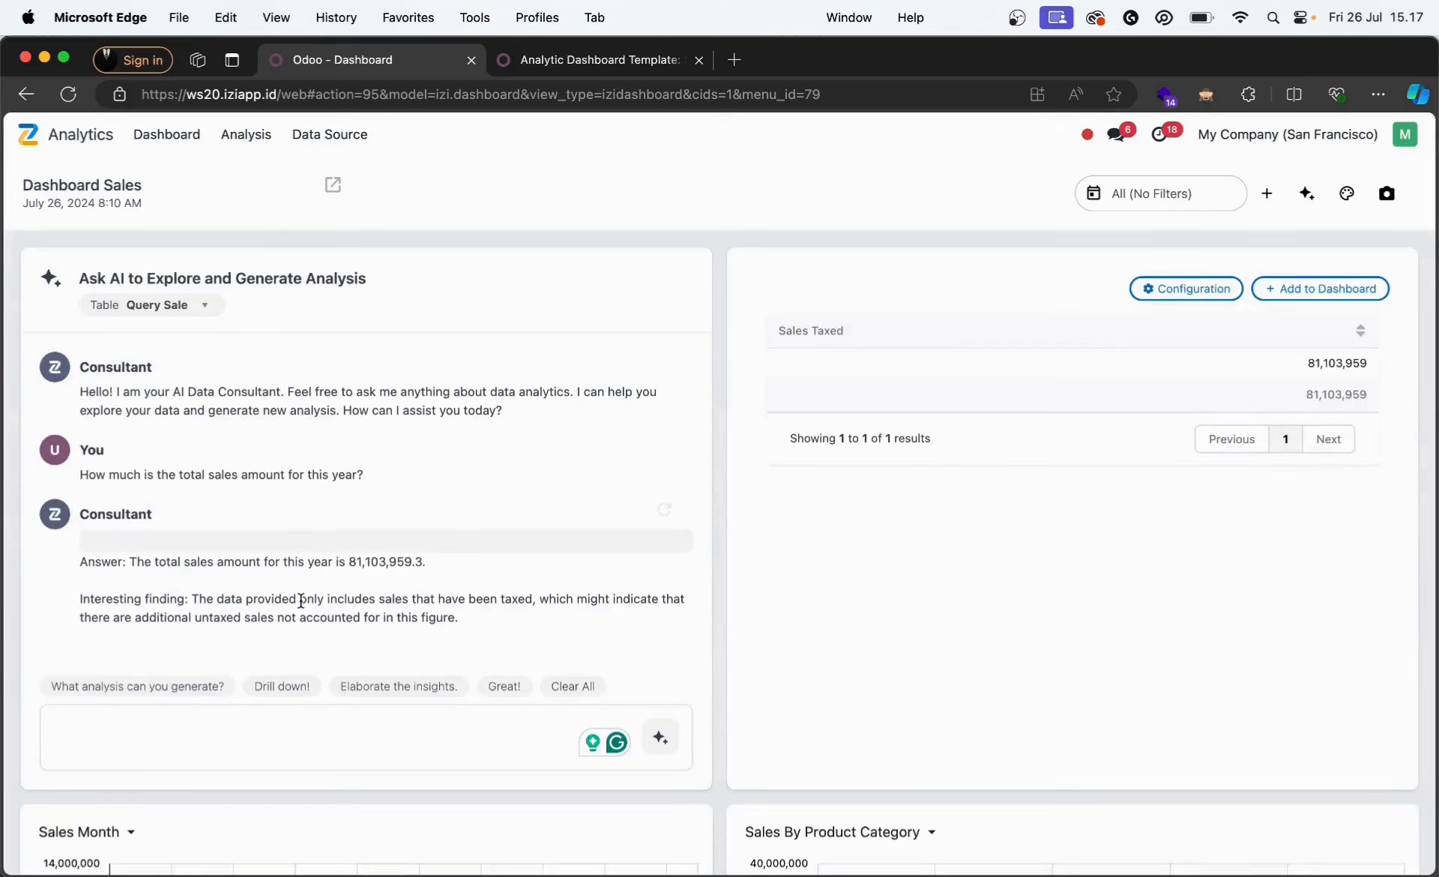
# - Ask the AI Consultant "How much total units sold in this year?"
pyautogui.click(80, 719)
pyautogui.write('How m')
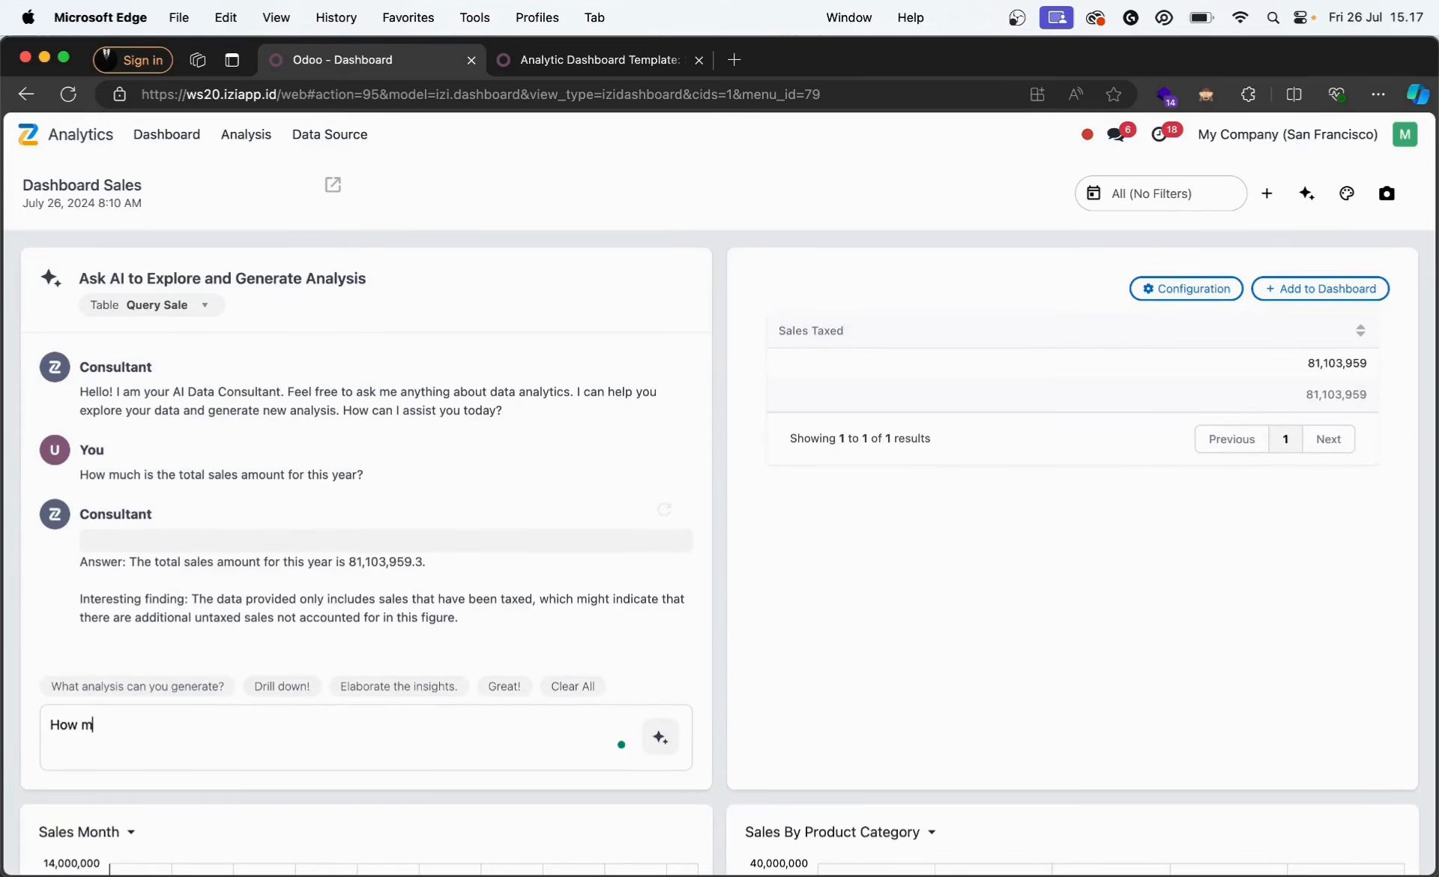
pyautogui.write('uch total unit')
pyautogui.write('s ')
pyautogui.write('s')
pyautogui.press('BackSpace')
pyautogui.write('sold in ')
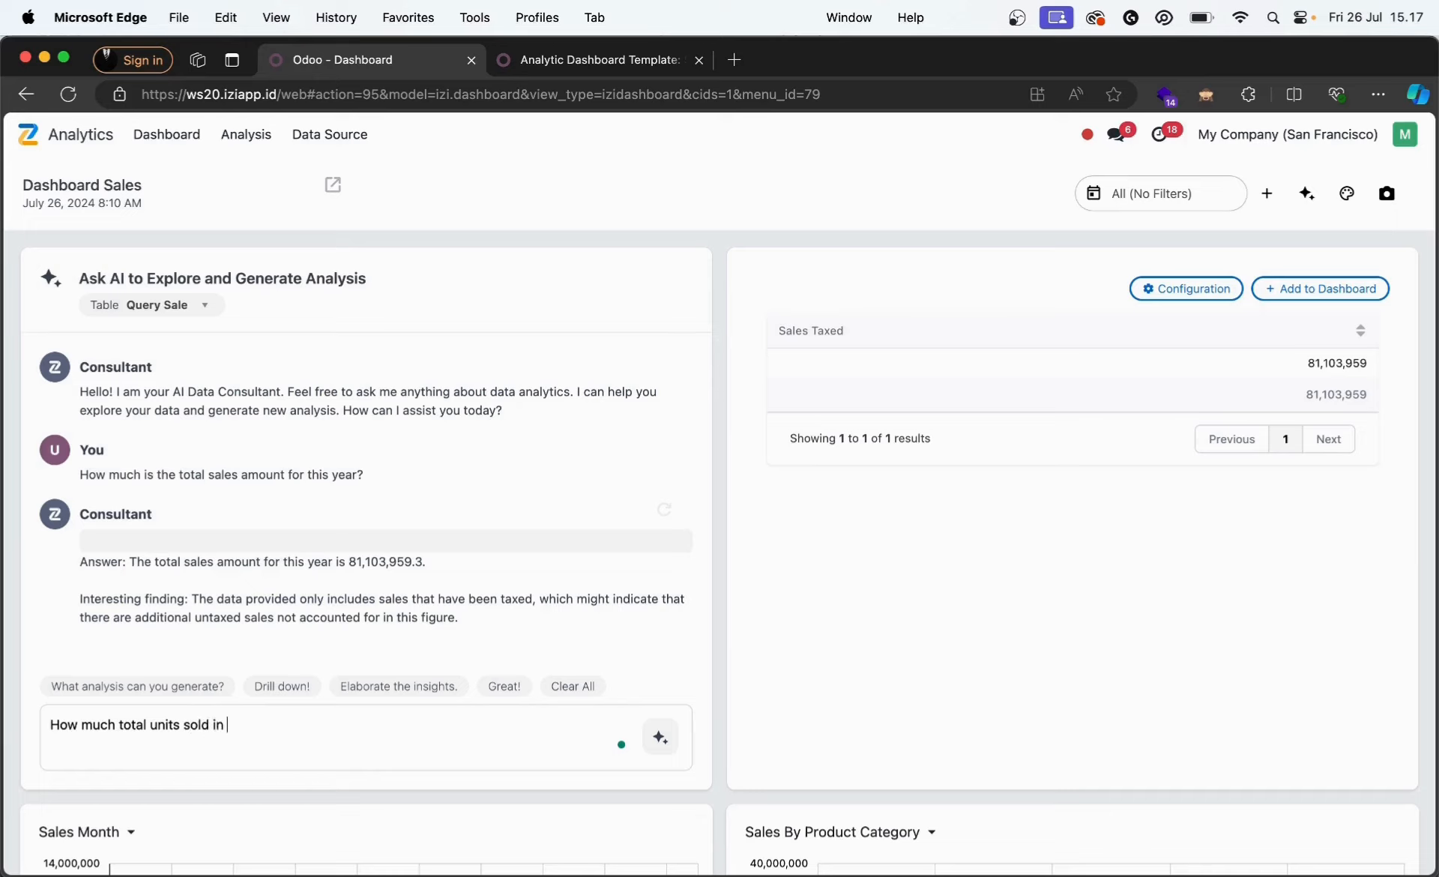
pyautogui.write('this year?')
pyautogui.press('Return')
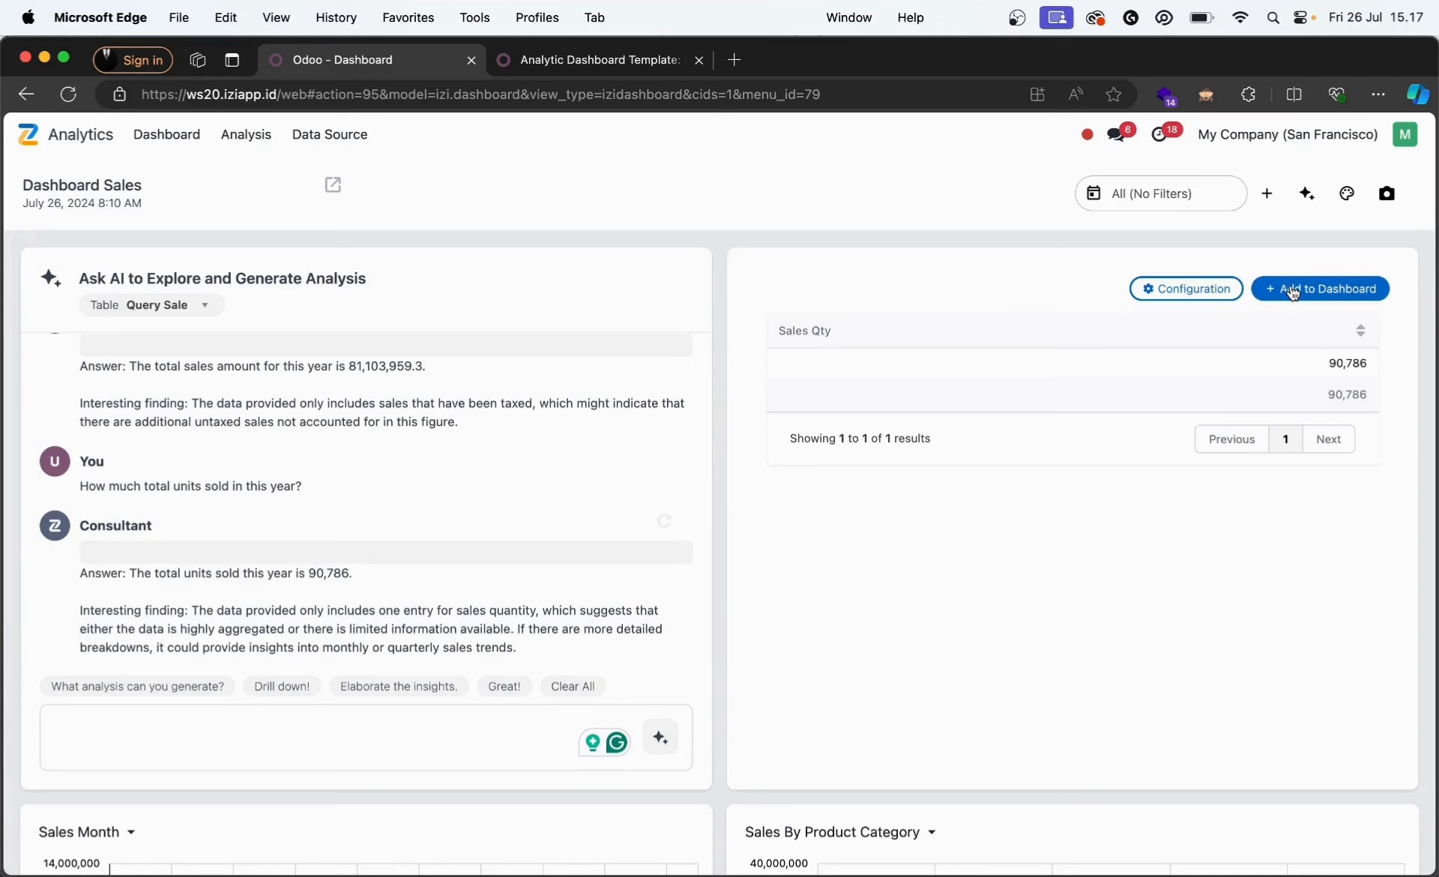
# - Add the generated sales quantity result to the dashboard as an analysis named "Units Sold"
pyautogui.click(1295, 293)
pyautogui.click(617, 468)
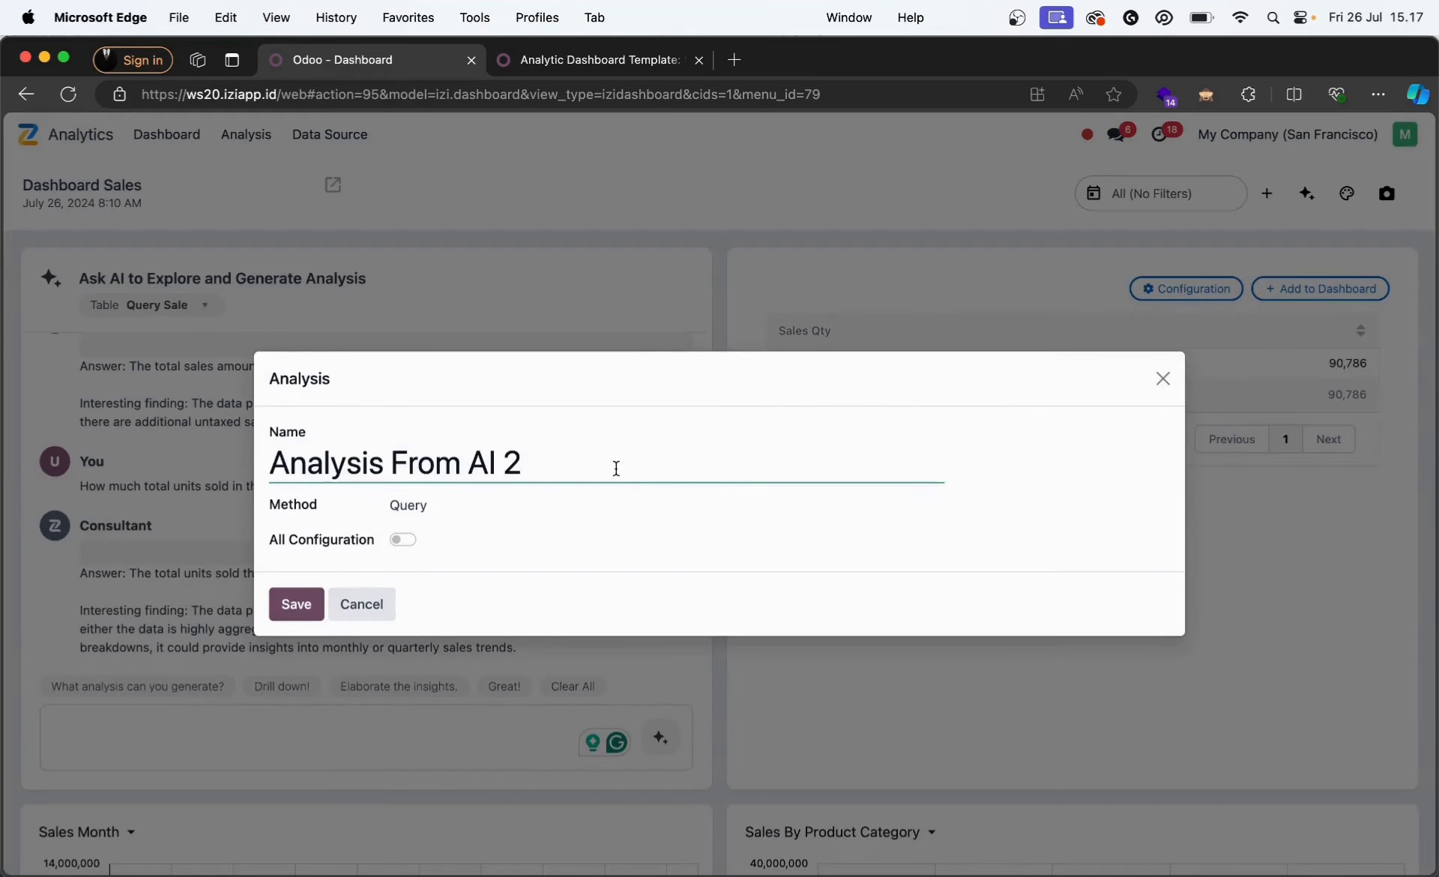
pyautogui.press('super+a')
pyautogui.press('BackSpace')
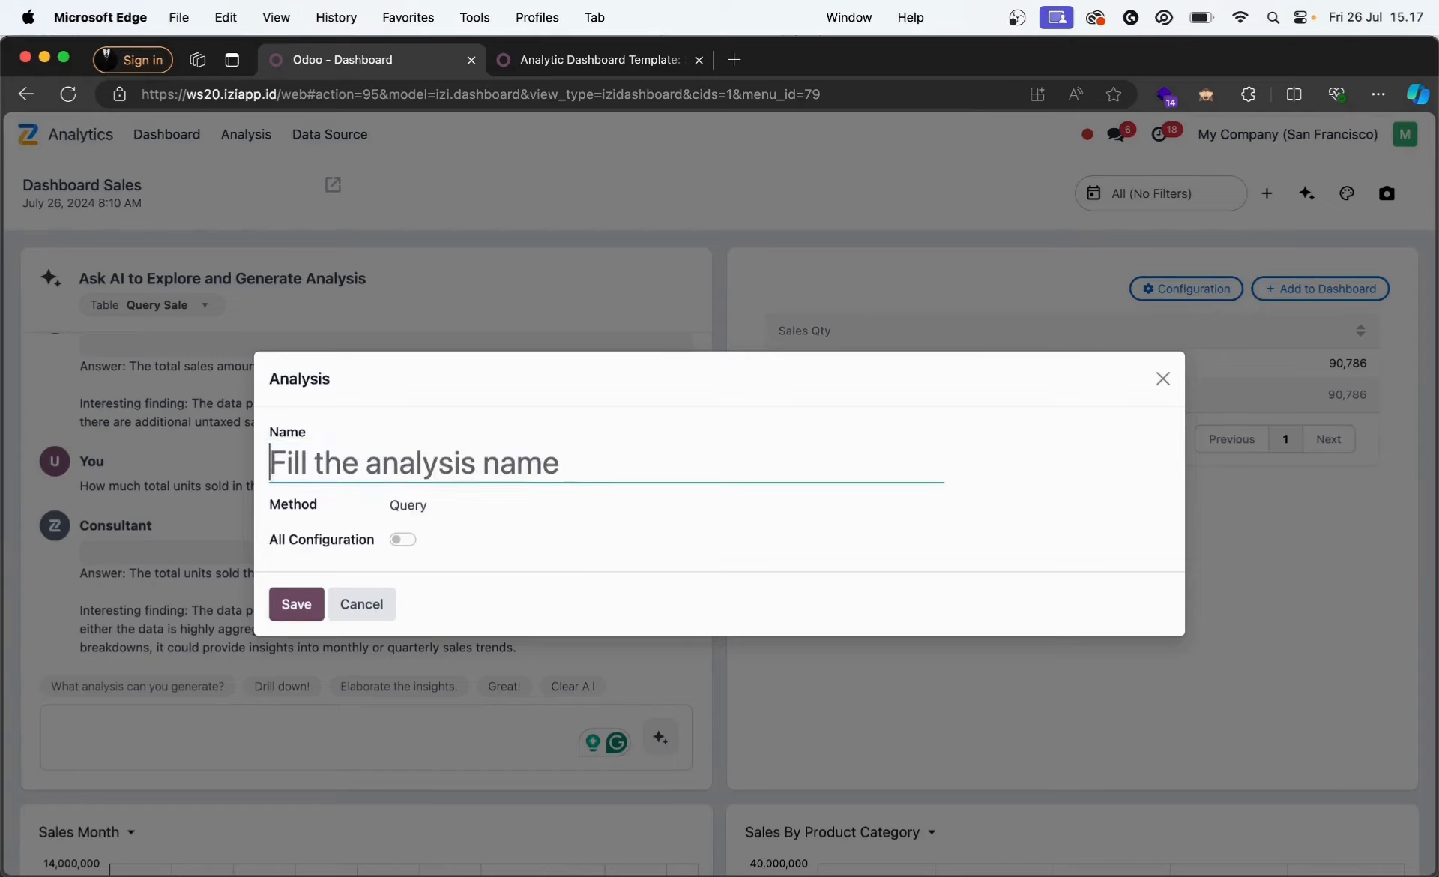
pyautogui.write('Unis')
pyautogui.press('BackSpace')
pyautogui.write('t')
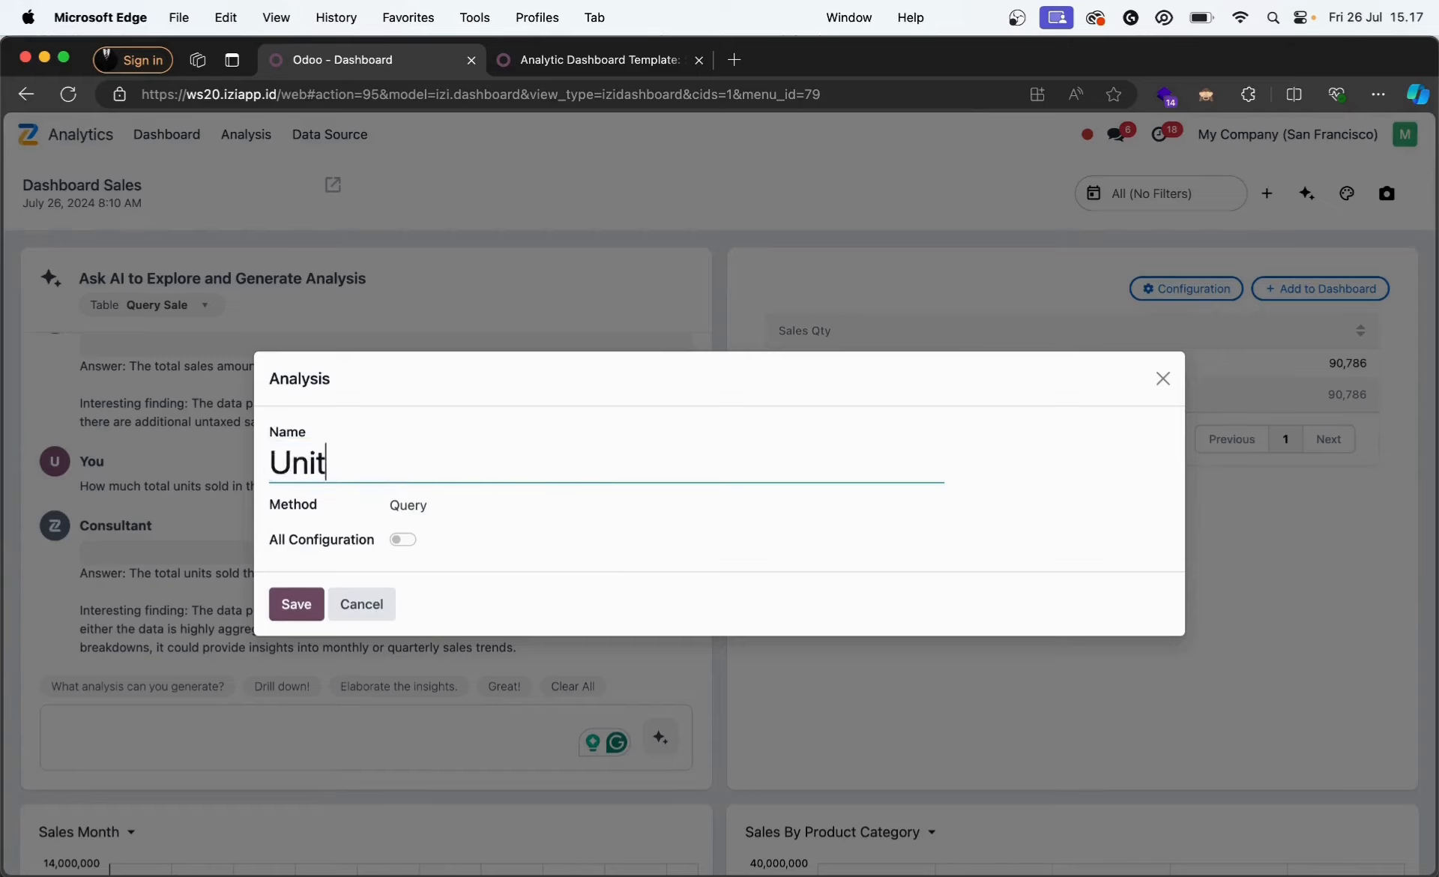
pyautogui.write('s Sold')
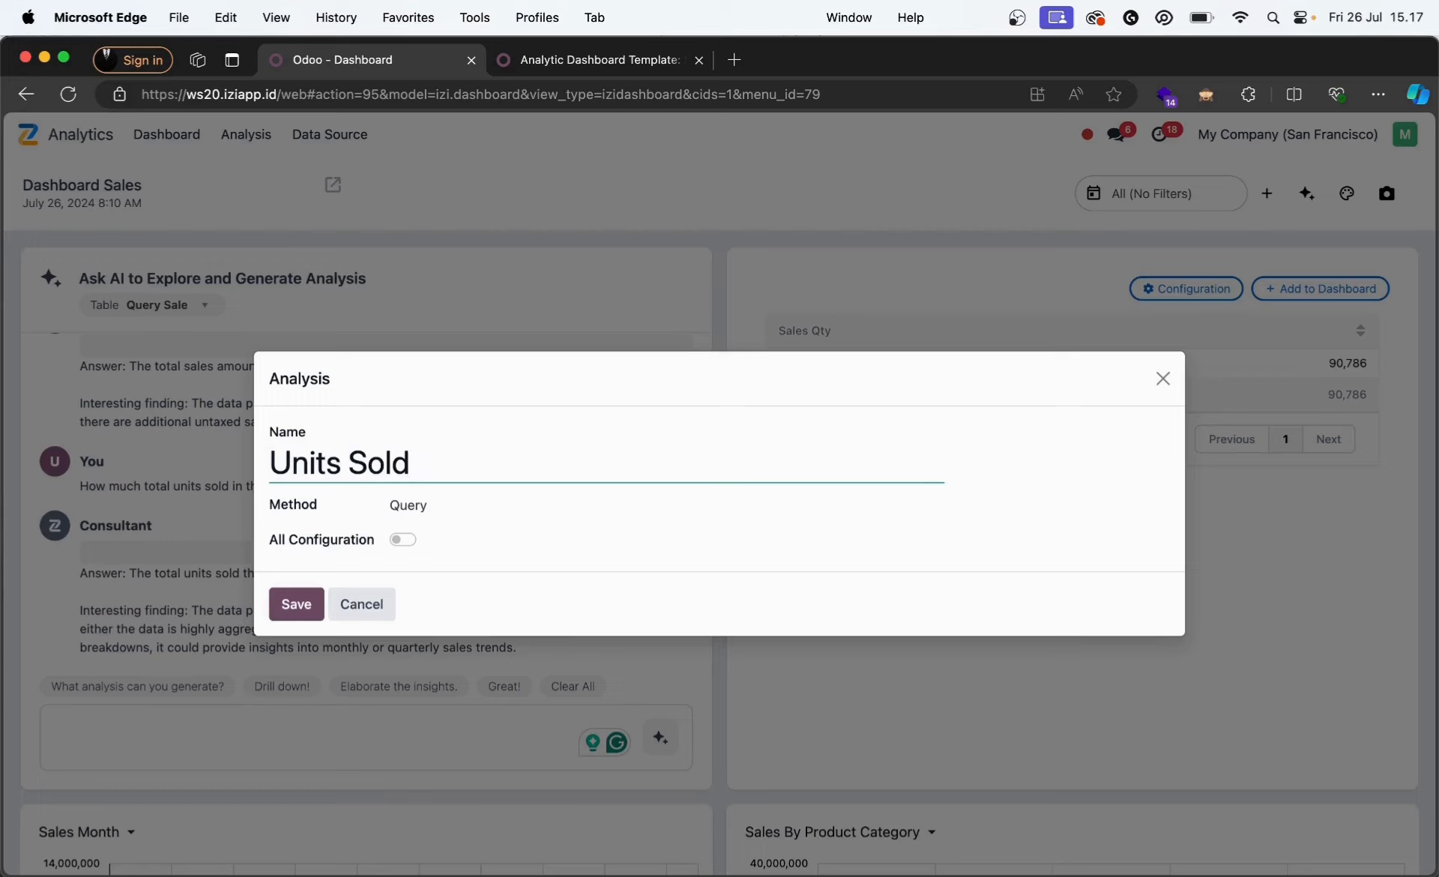
pyautogui.click(311, 608)
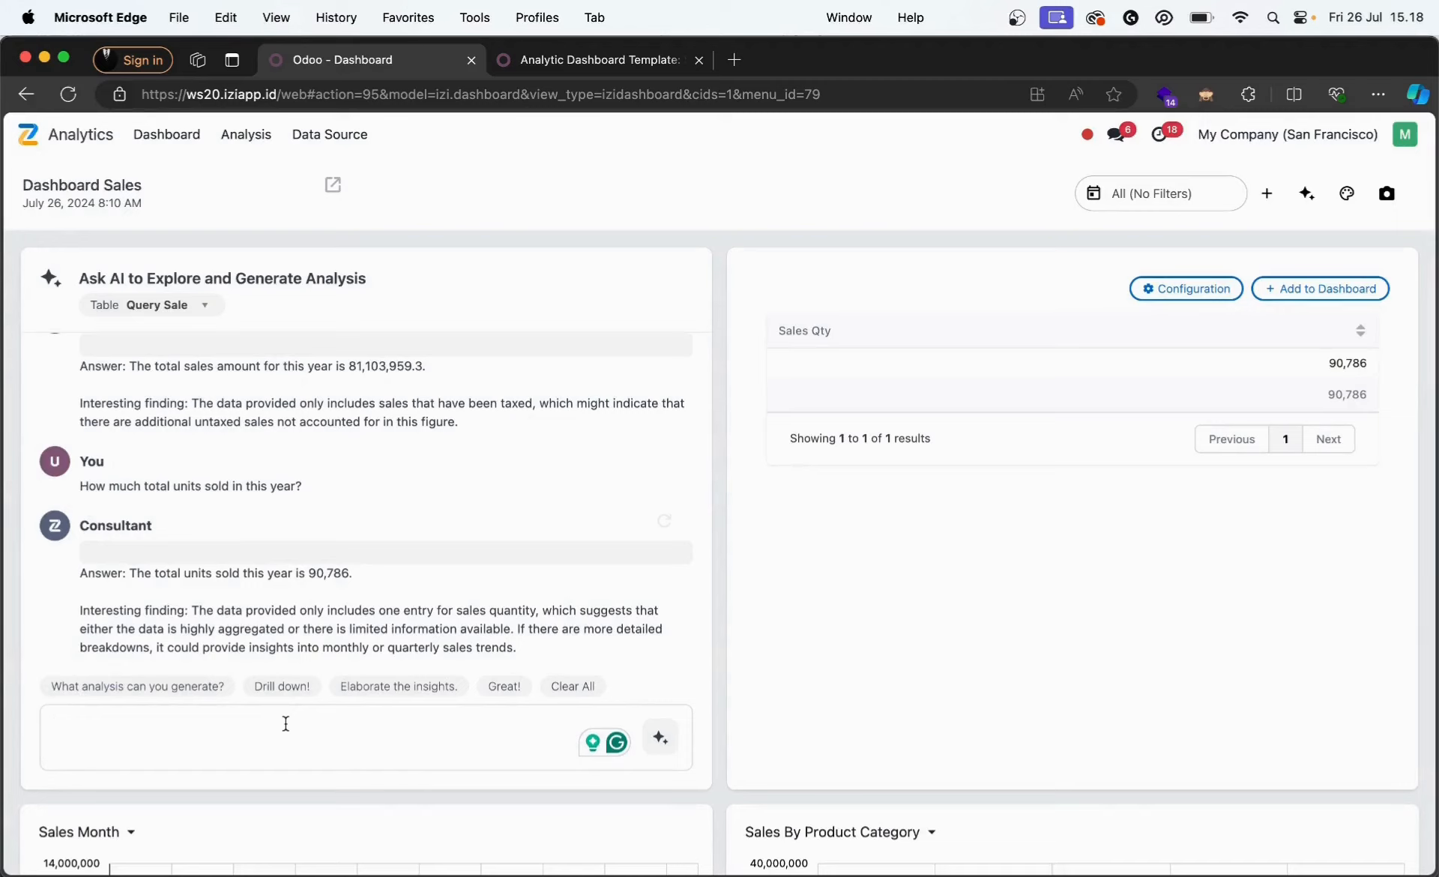
# - Ask the AI Consultant "Show monthly sales by product category!"
pyautogui.write('Show m')
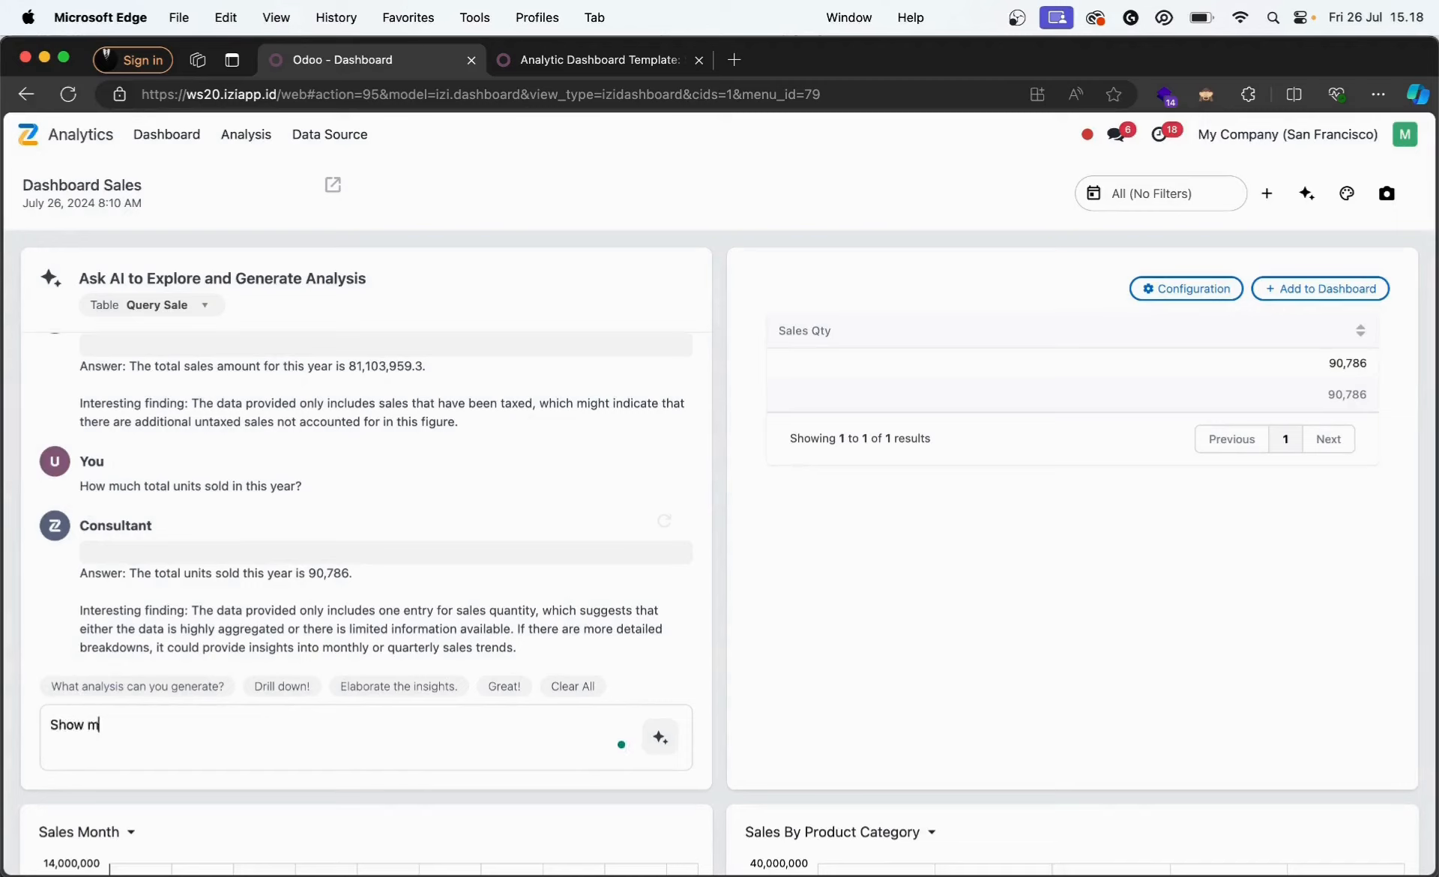
pyautogui.write('onthly sales by product cat')
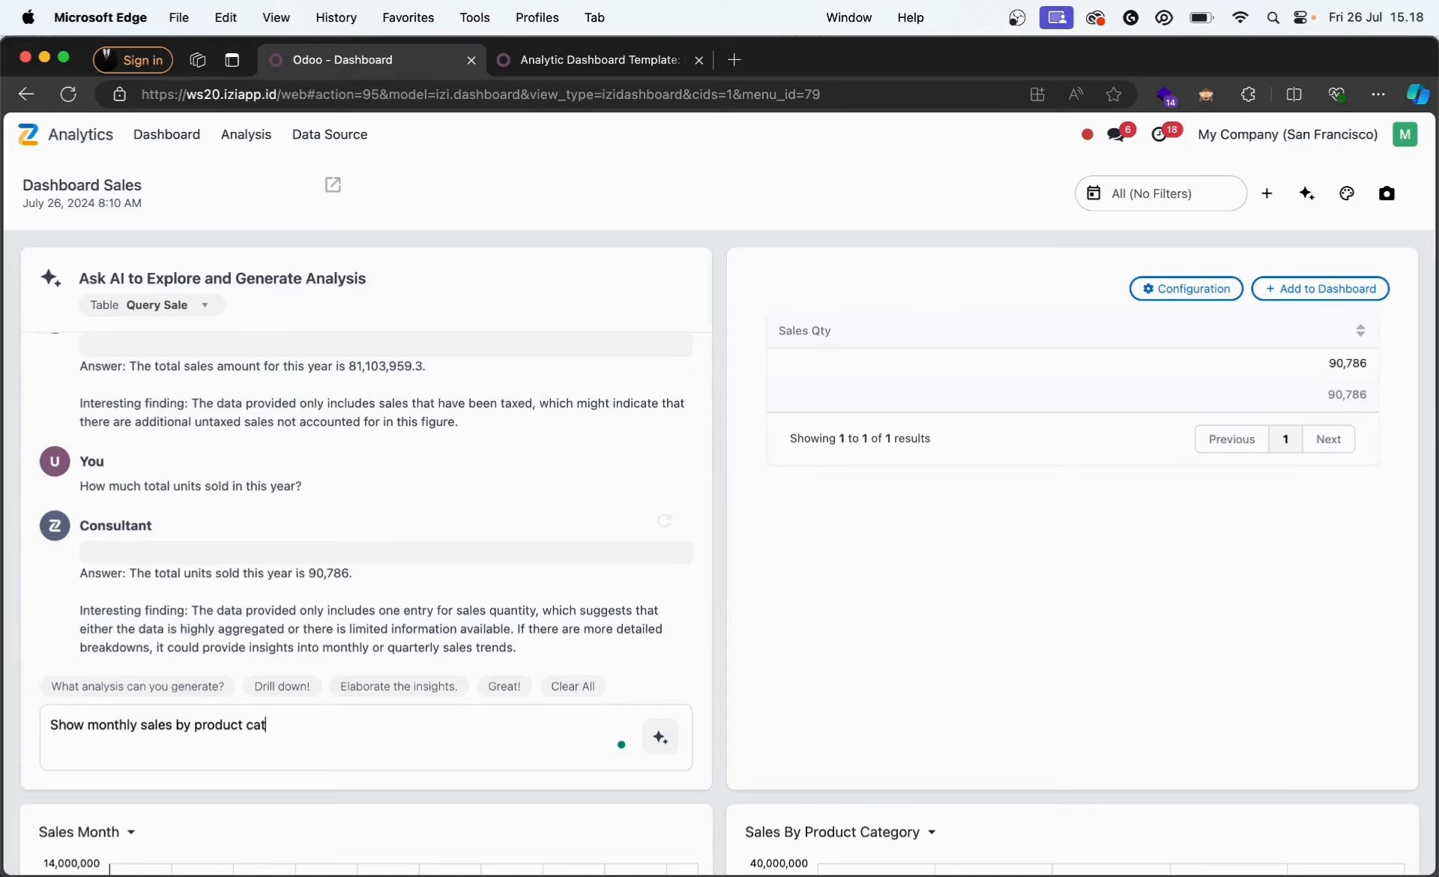
pyautogui.write('egory!')
pyautogui.press('Return')
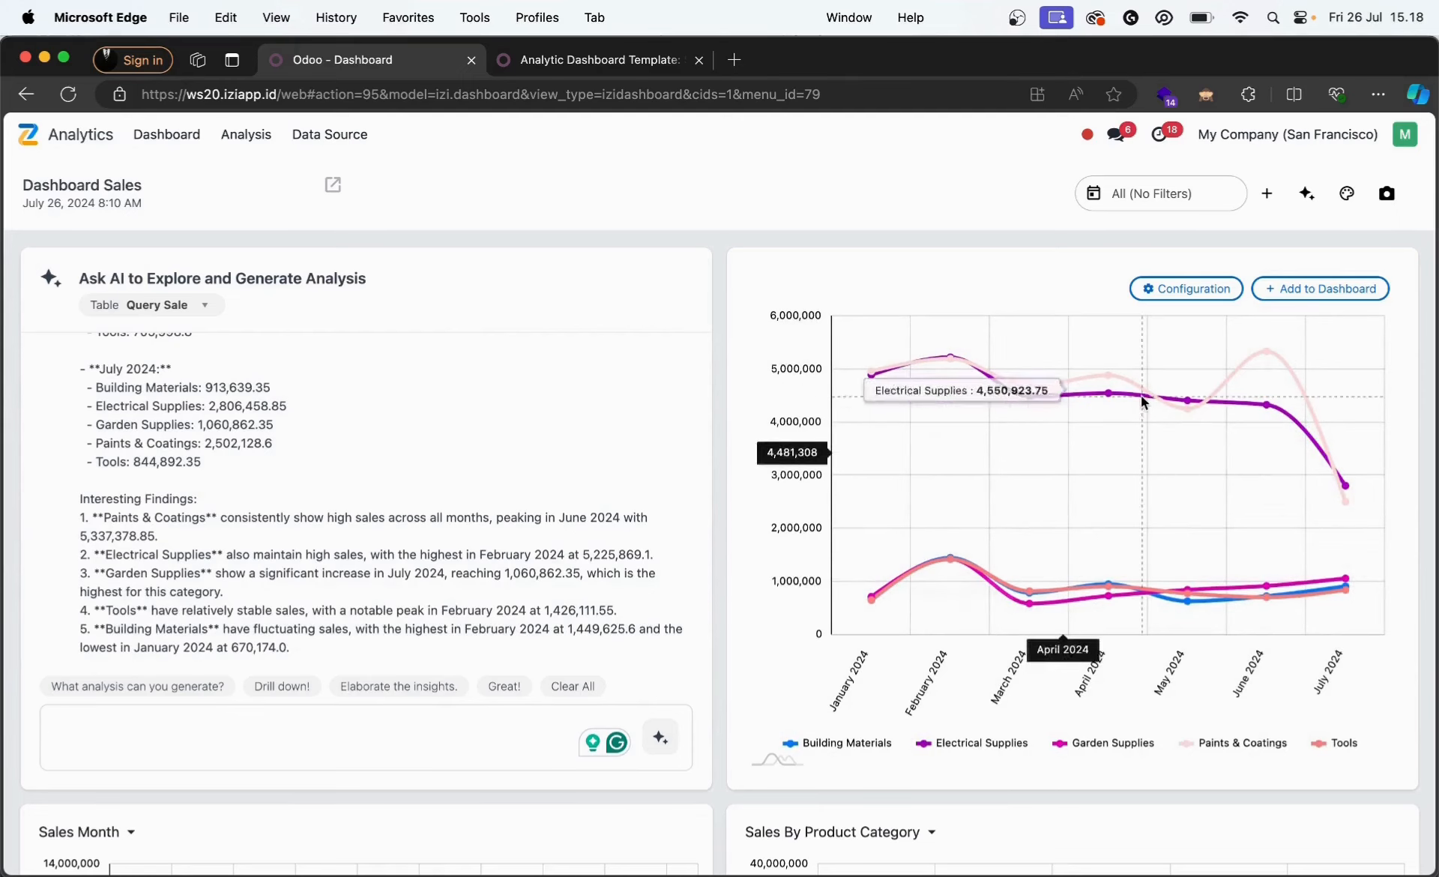
# - Add the generated line chart to the dashboard as an analysis named "Sales Performance by Category" and close the AI Consultant
pyautogui.click(1324, 292)
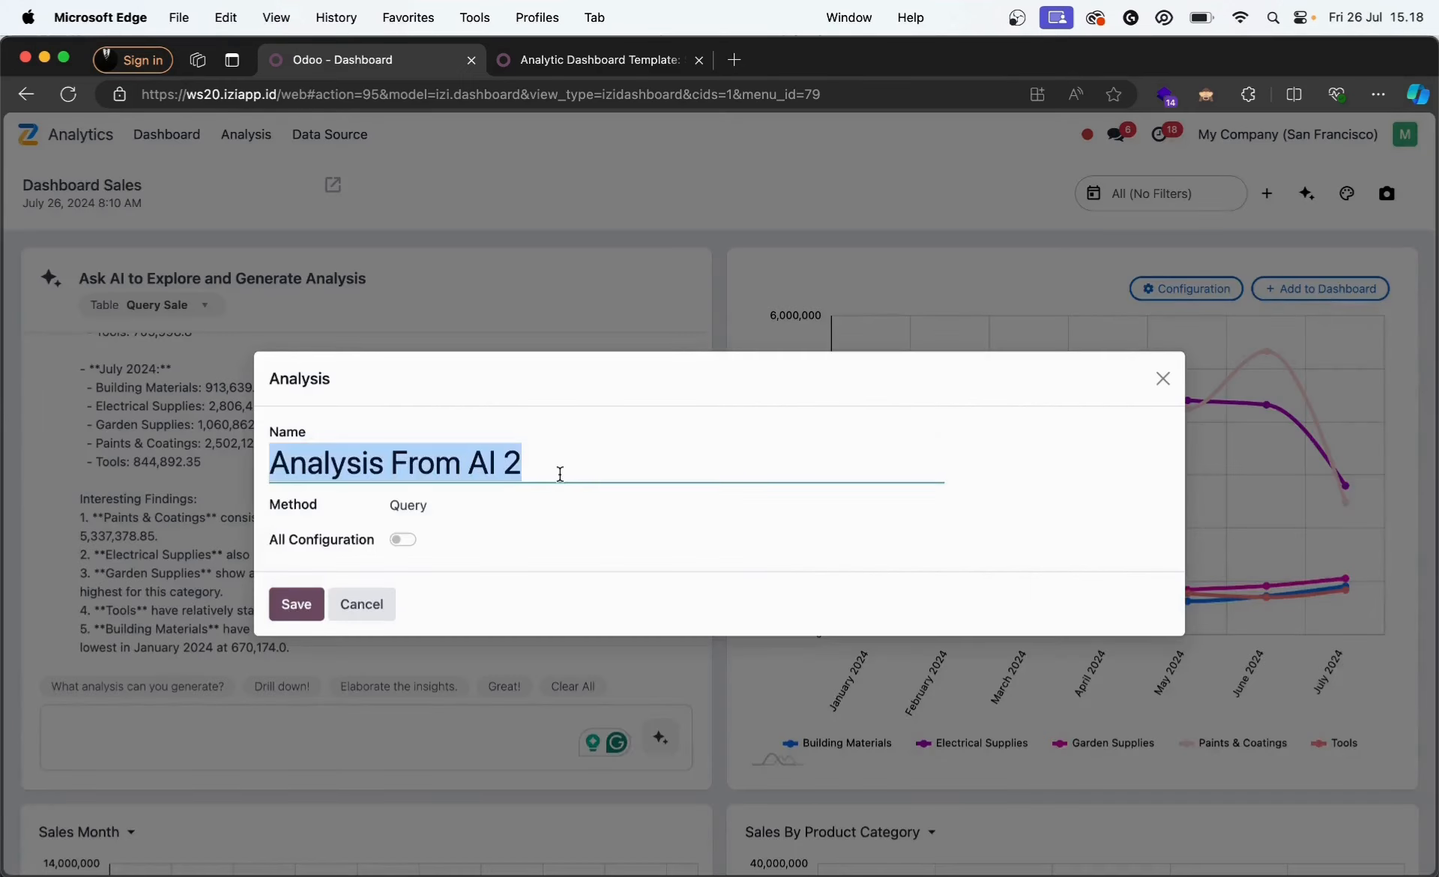
pyautogui.write('Sa')
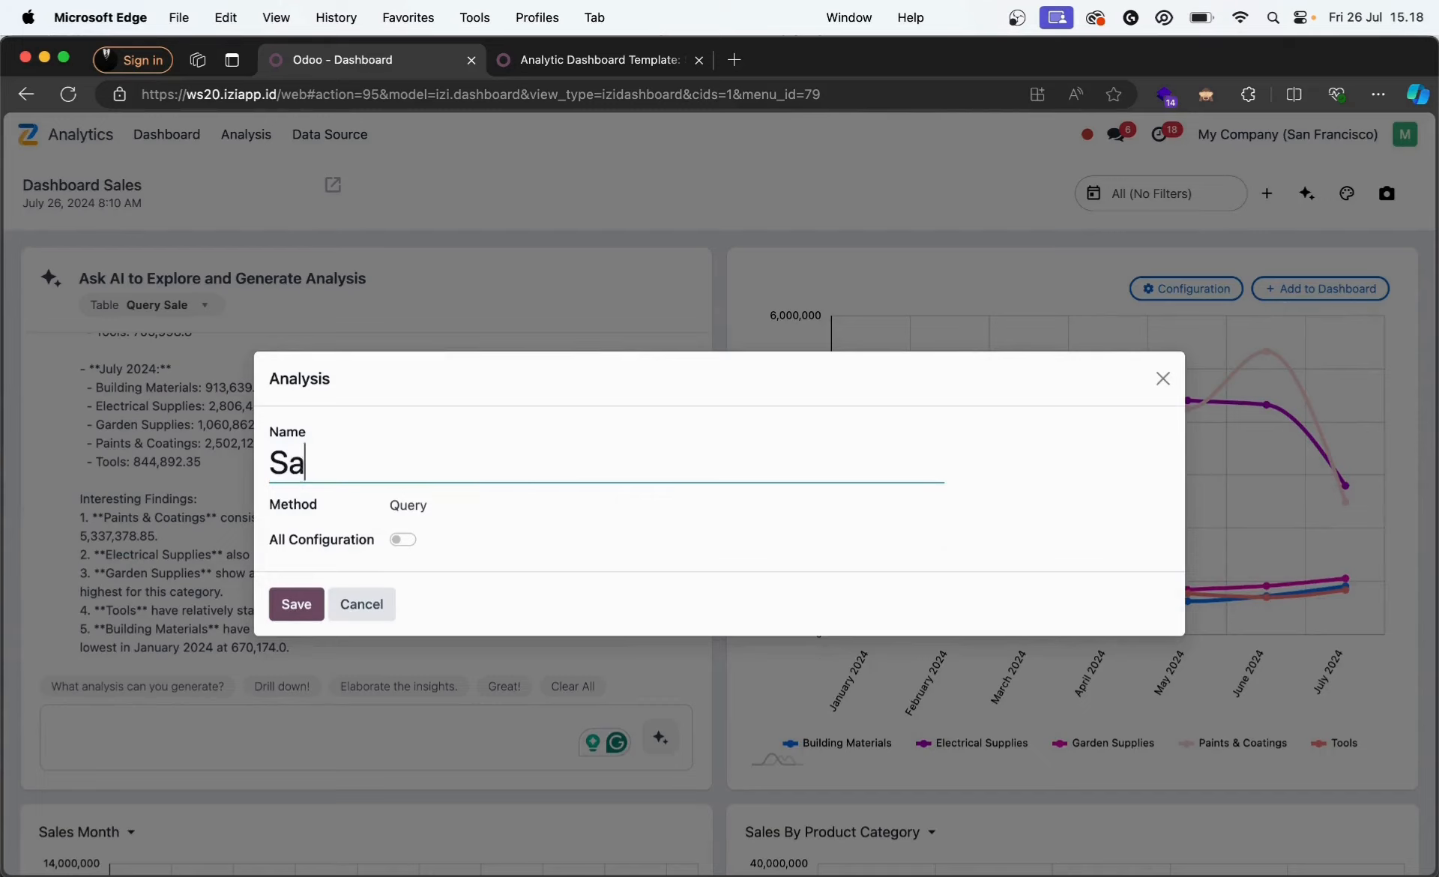
pyautogui.write('les Performance ')
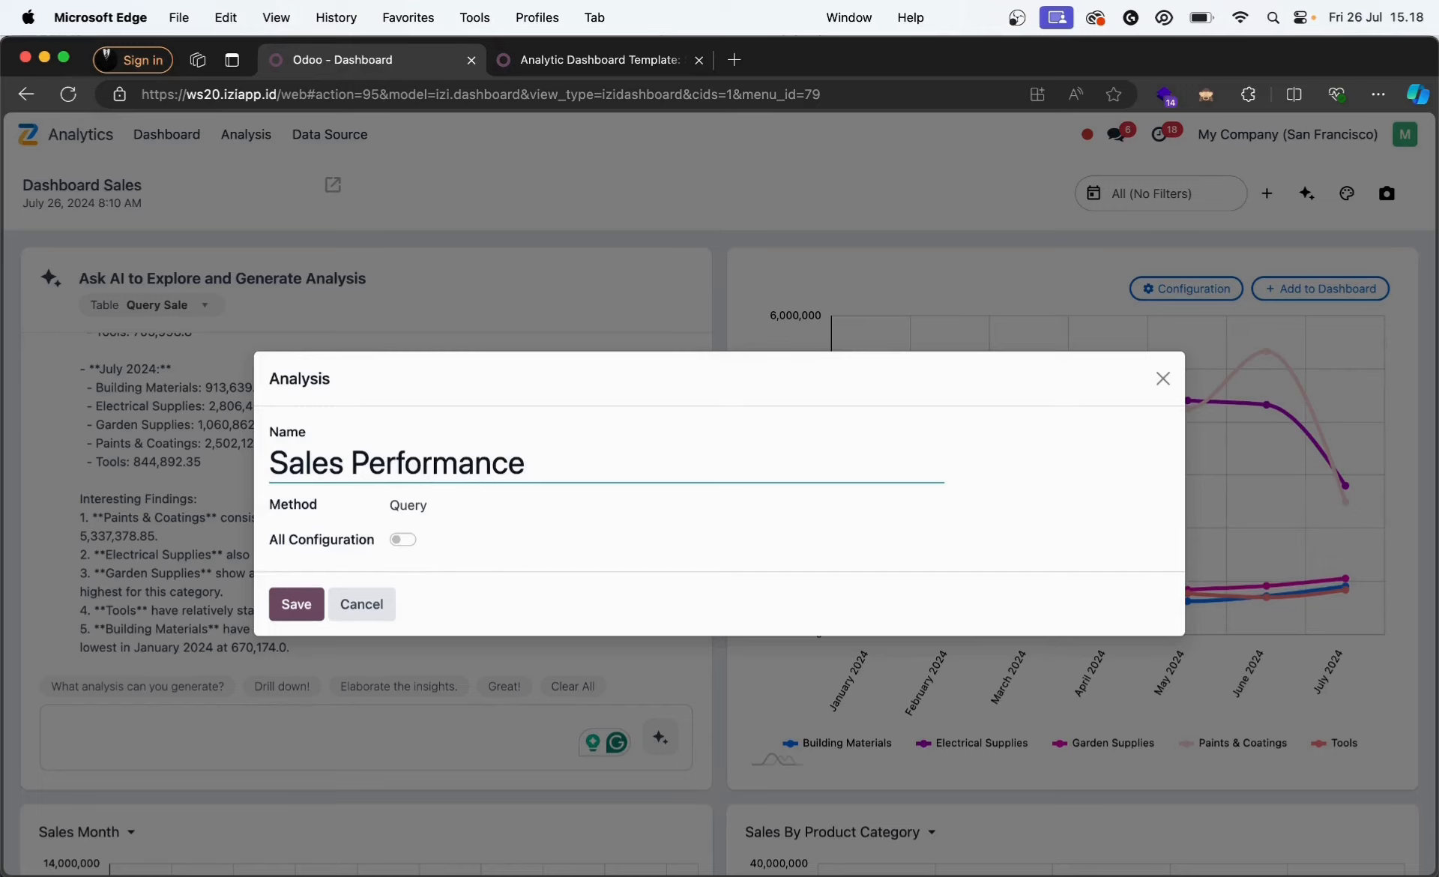
pyautogui.write('by Cate')
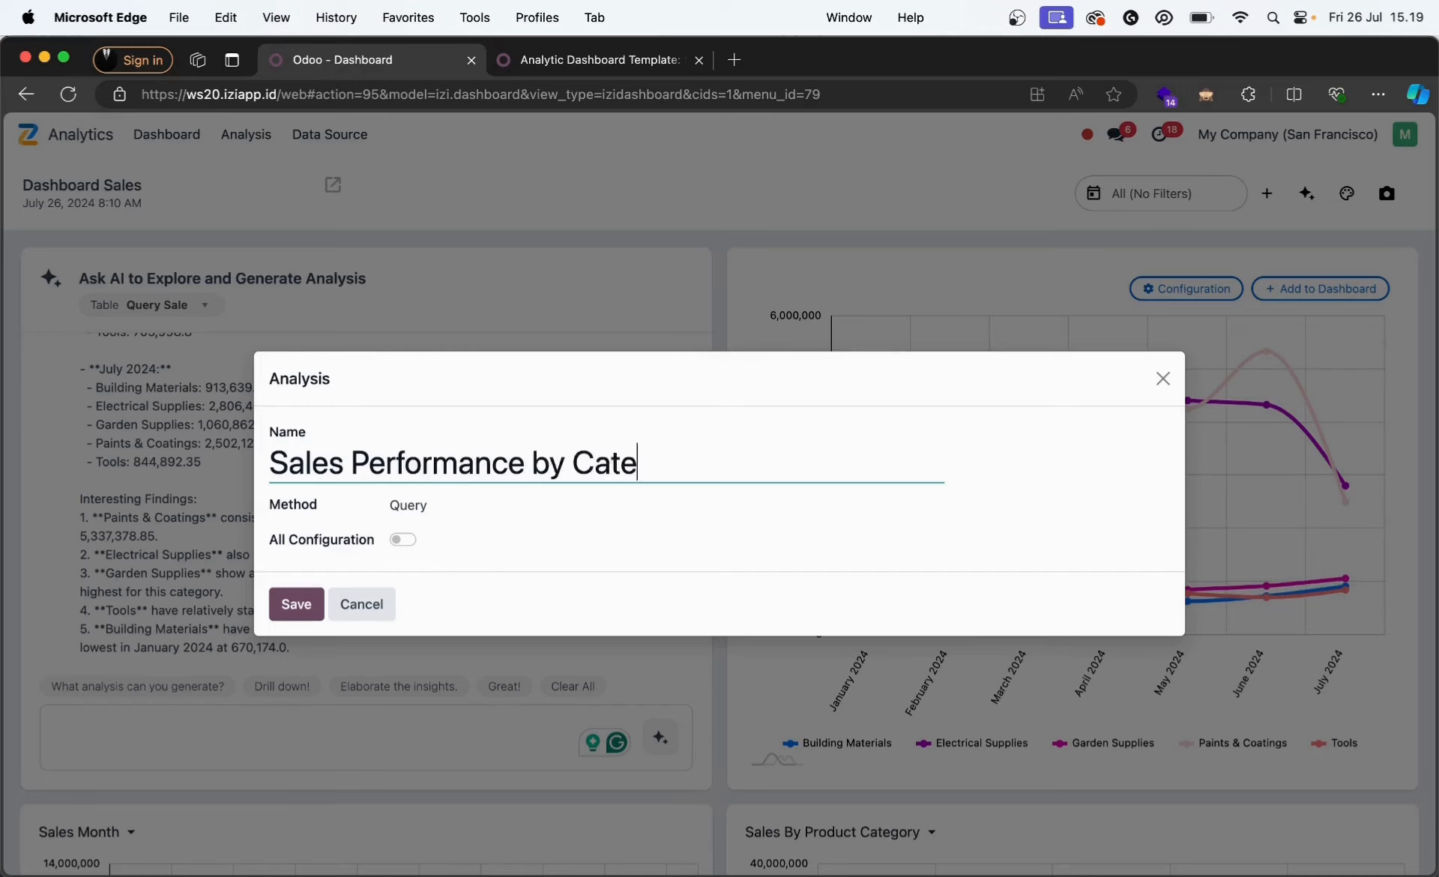
pyautogui.write('gory')
pyautogui.click(297, 611)
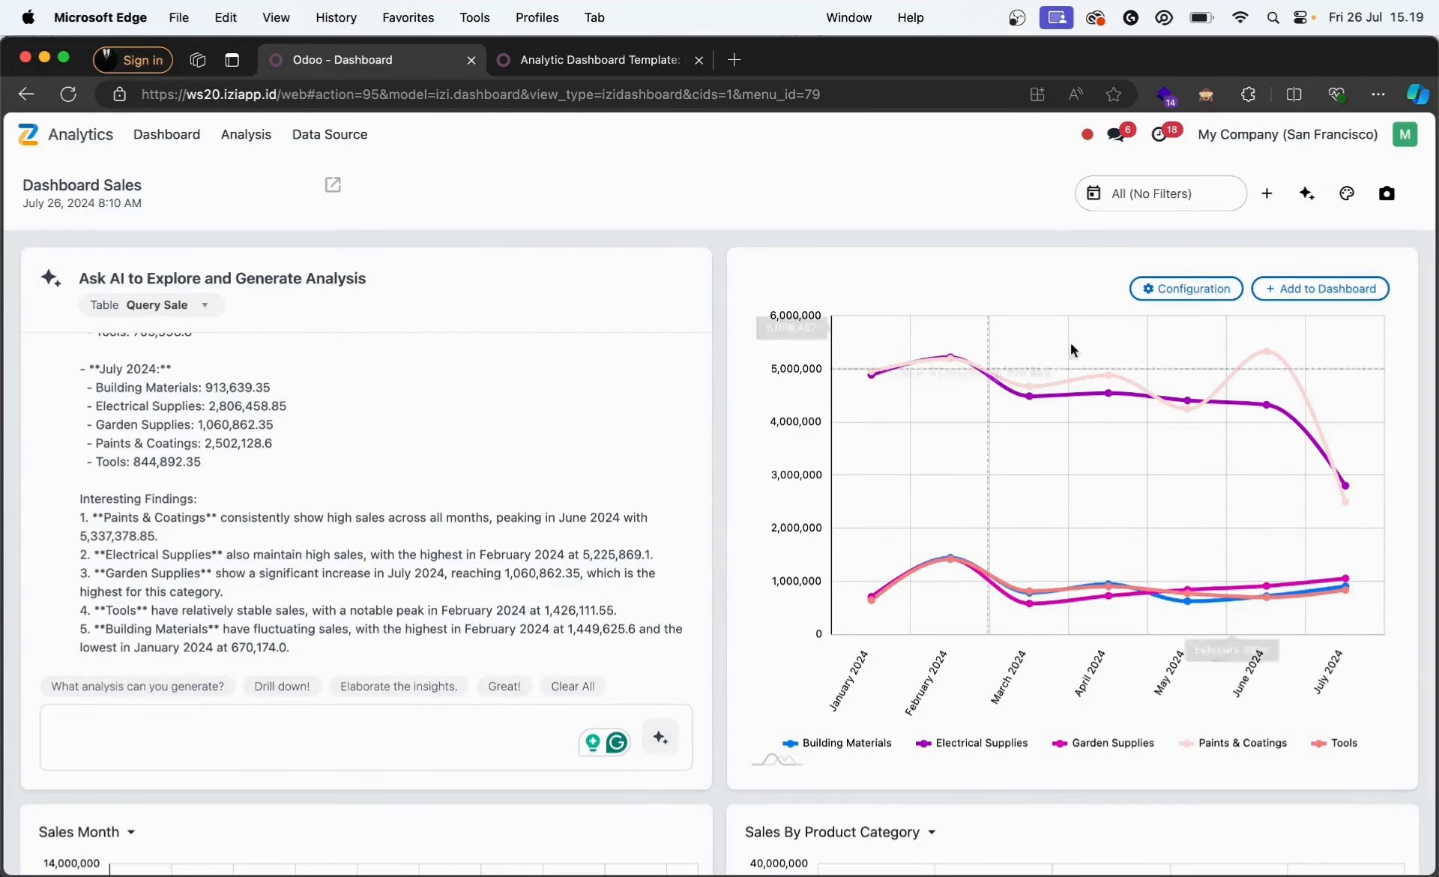
pyautogui.click(1319, 195)
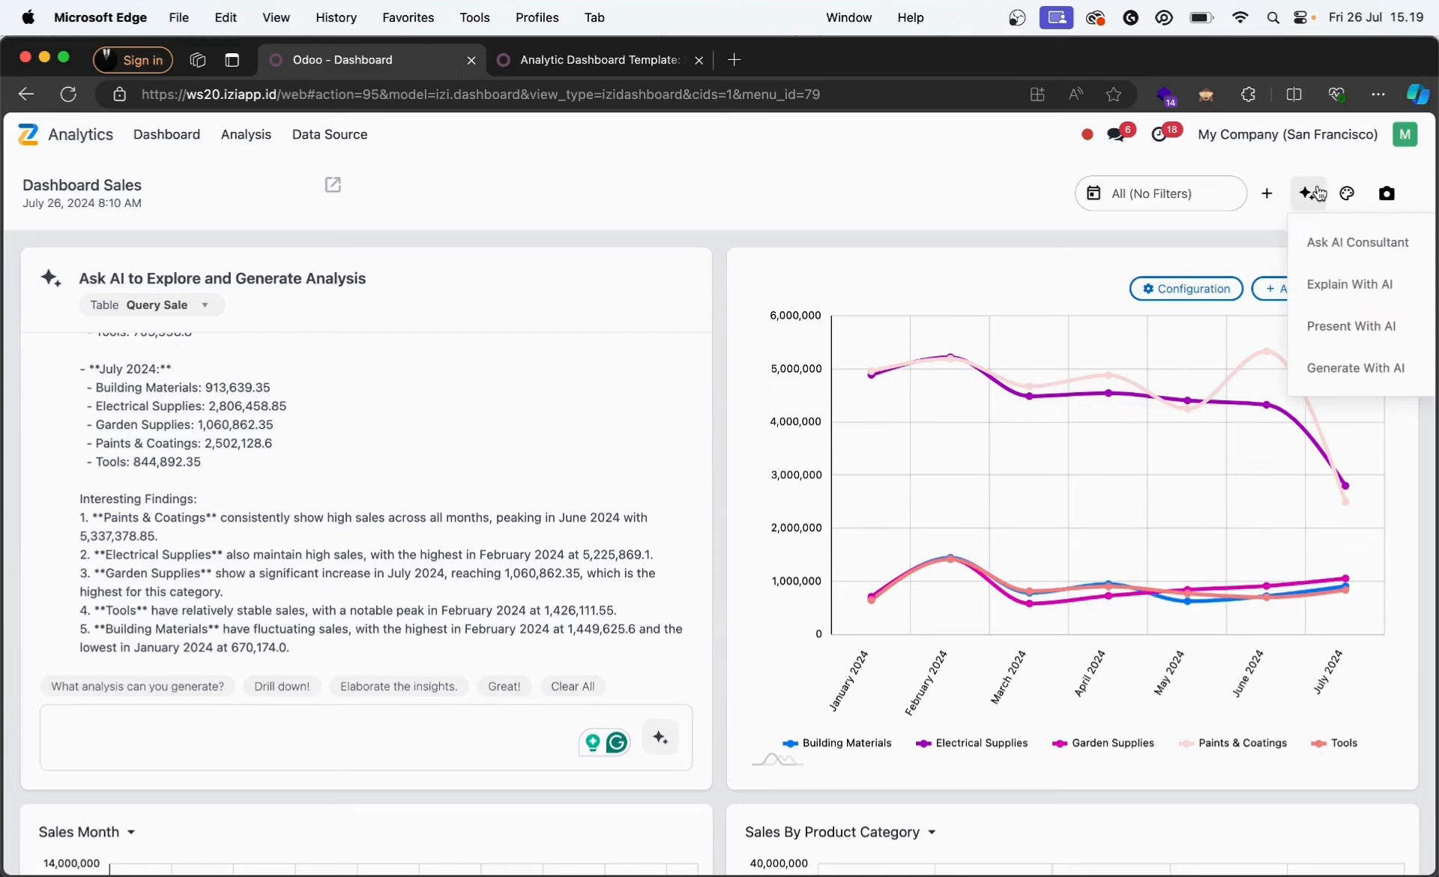
pyautogui.click(1327, 240)
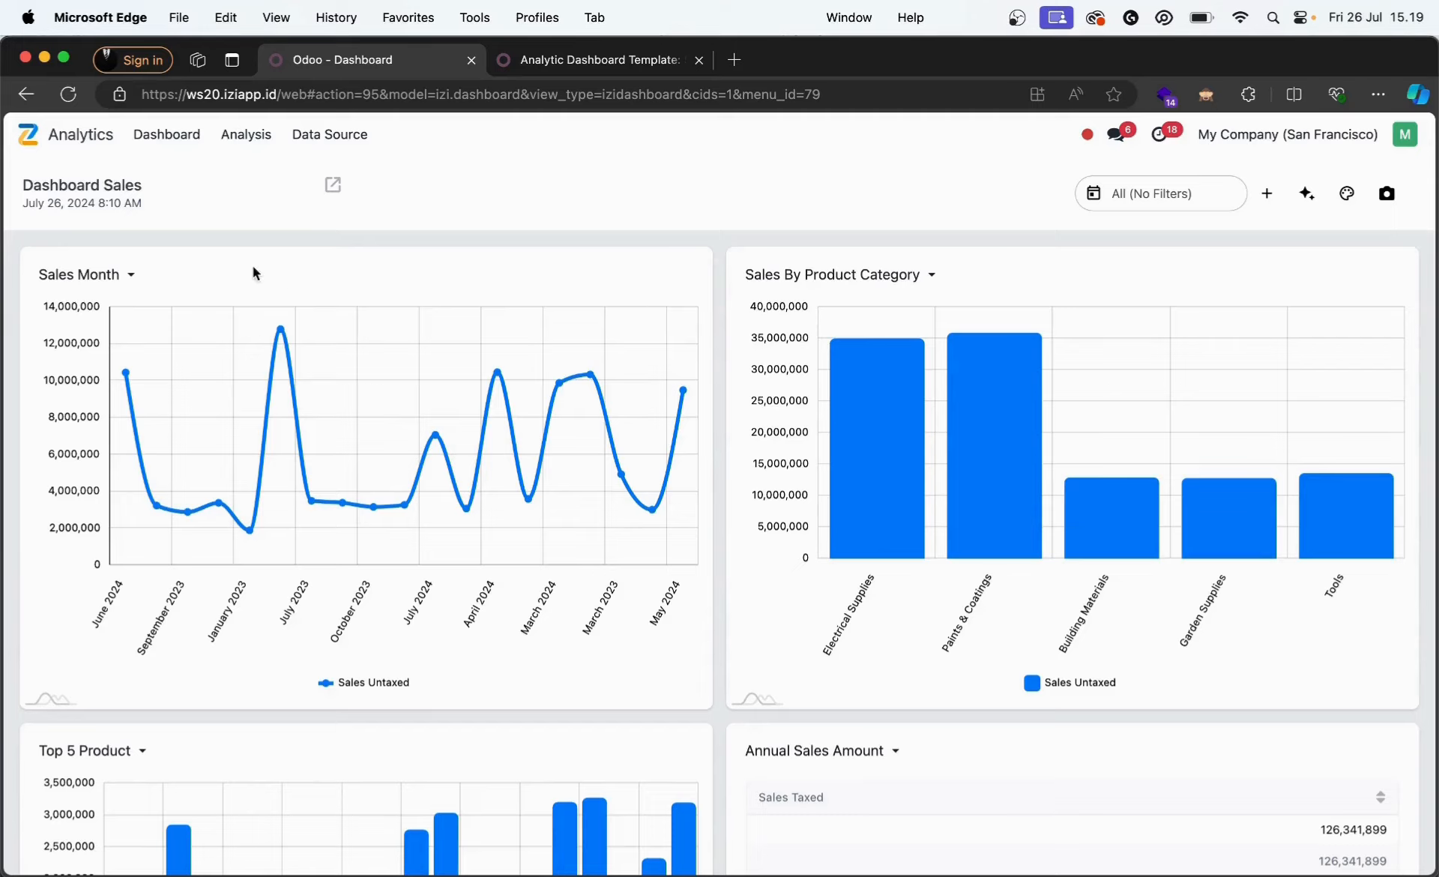
# - Open the Sales Month analysis, change its visual to Trend and set the currency code to $
pyautogui.click(122, 281)
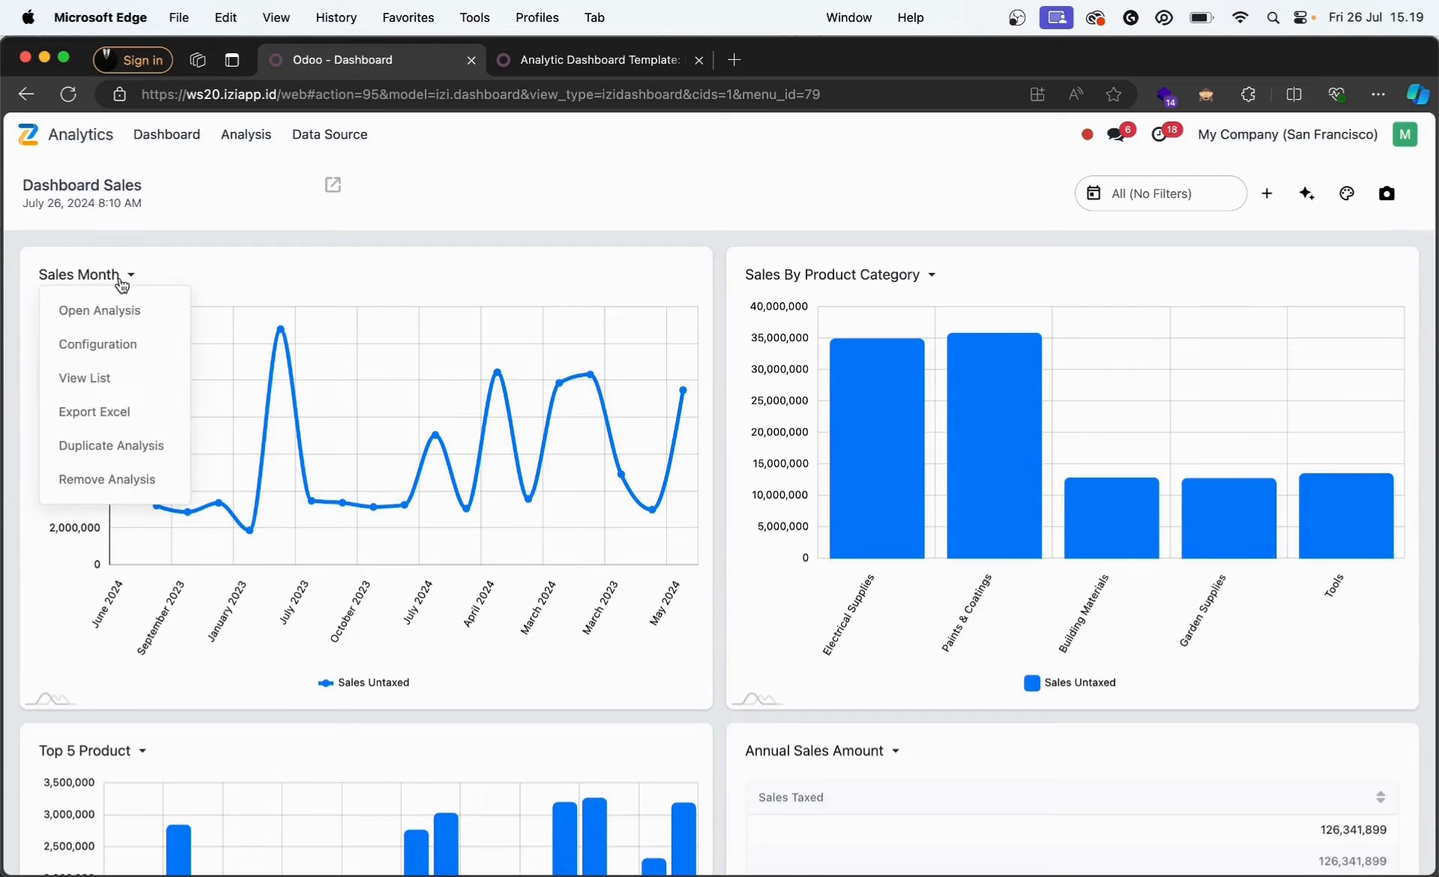
pyautogui.click(121, 311)
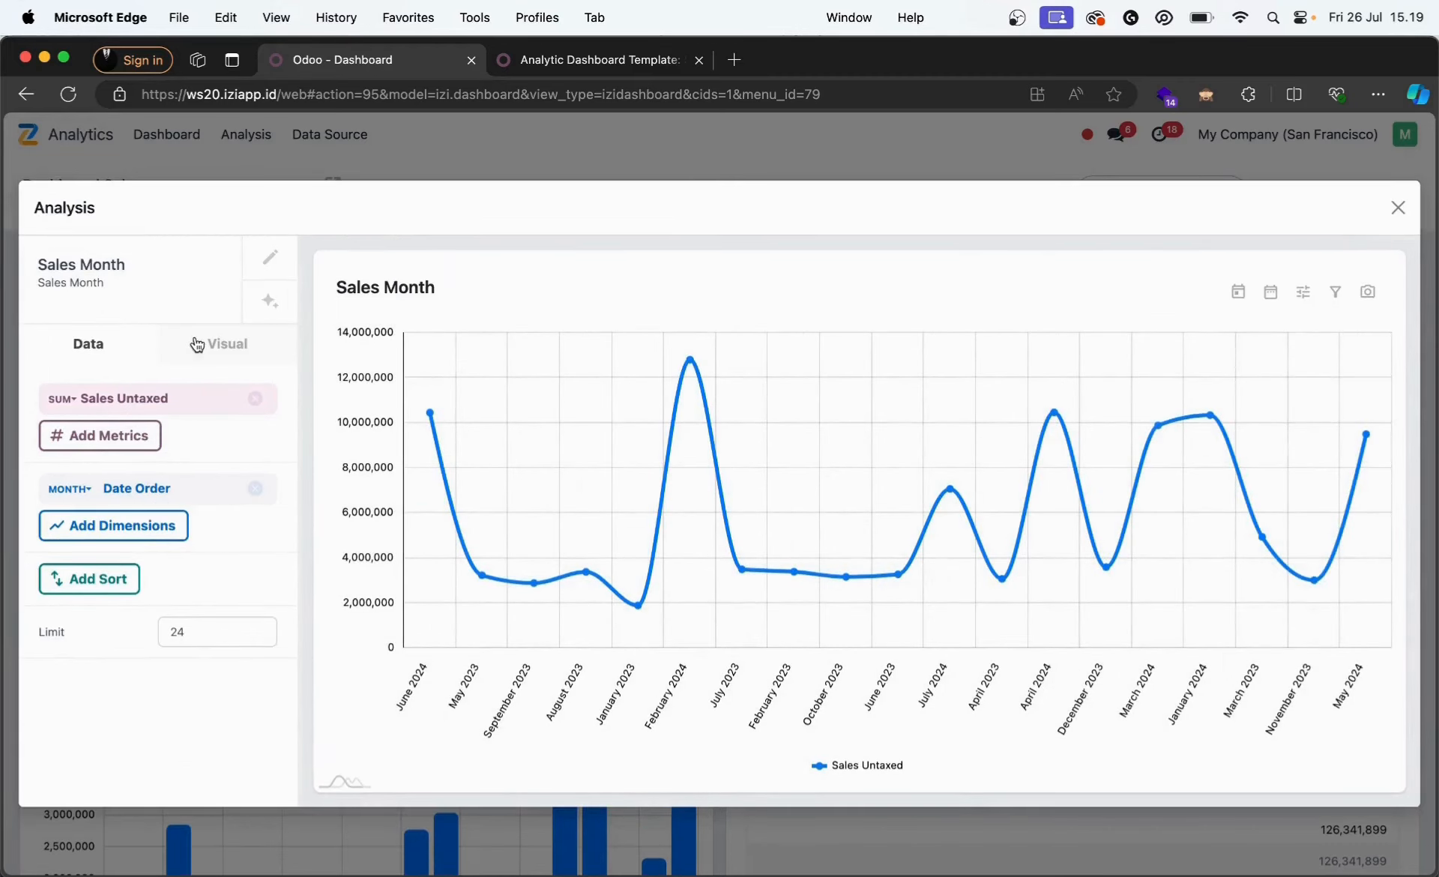
pyautogui.click(197, 345)
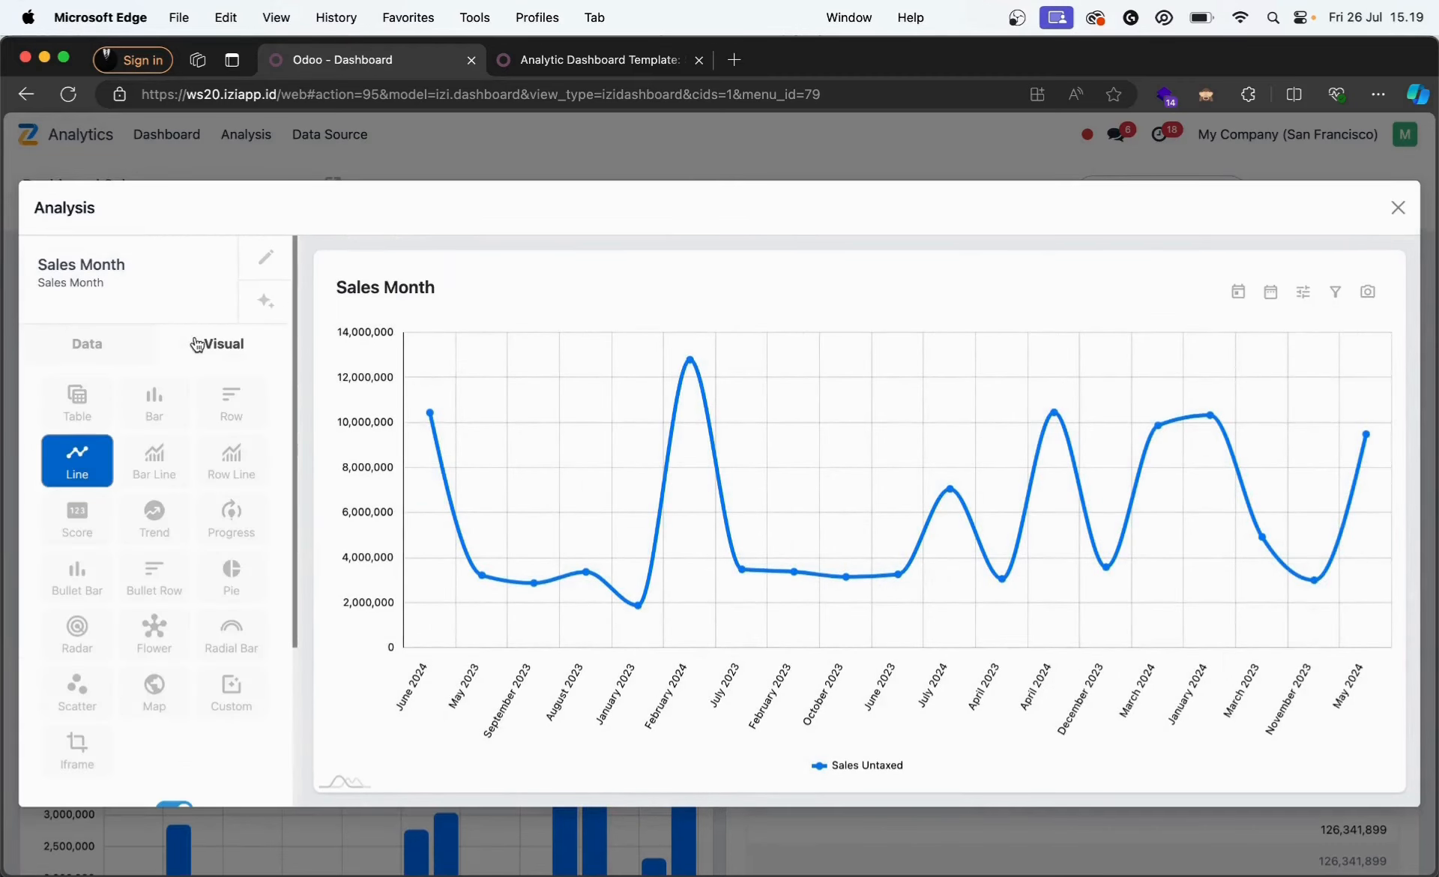
pyautogui.click(166, 521)
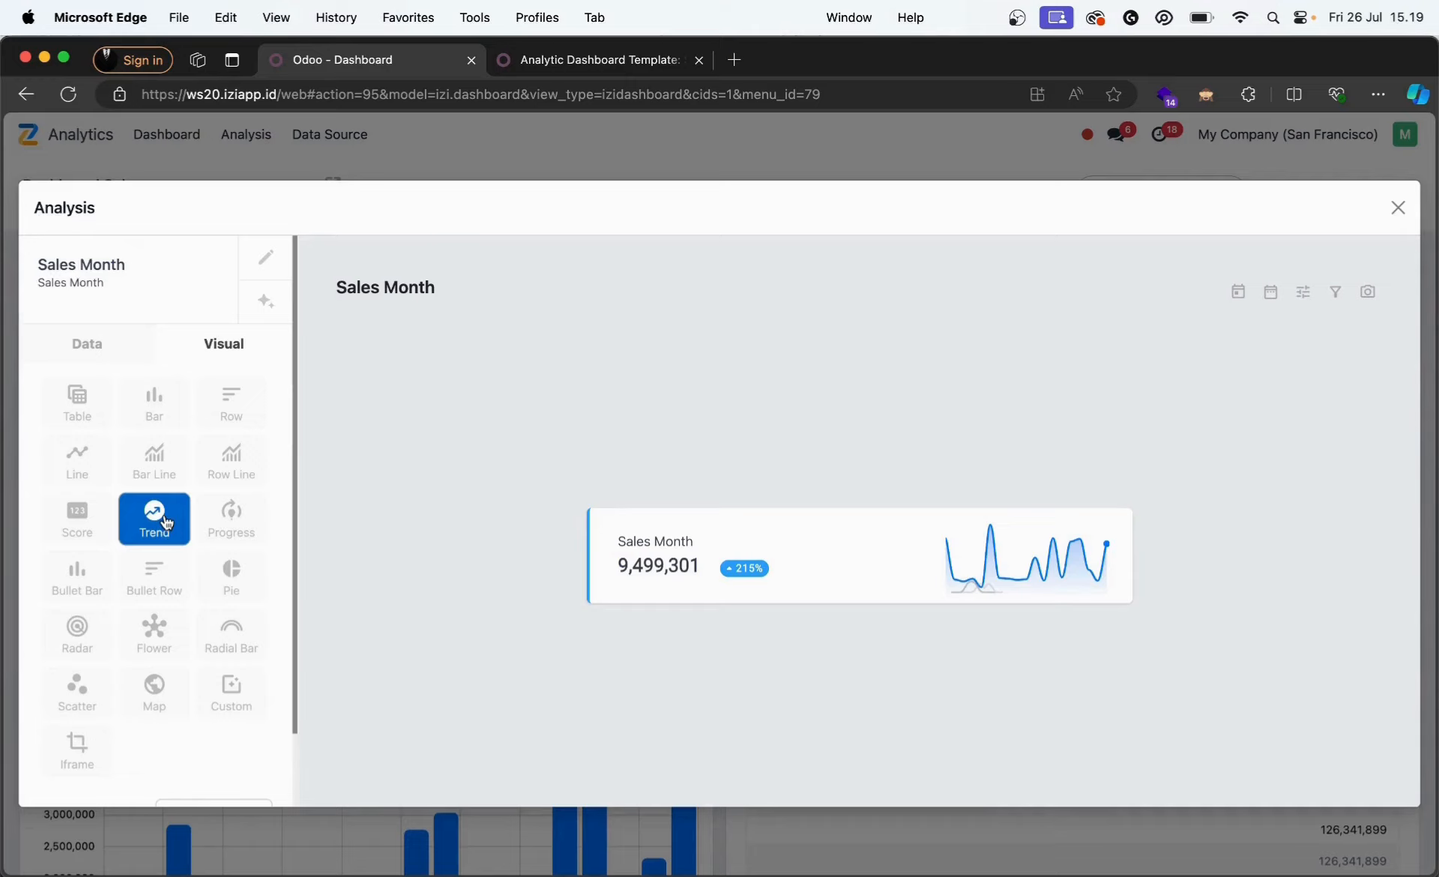
pyautogui.scroll(-3, 155, 600)
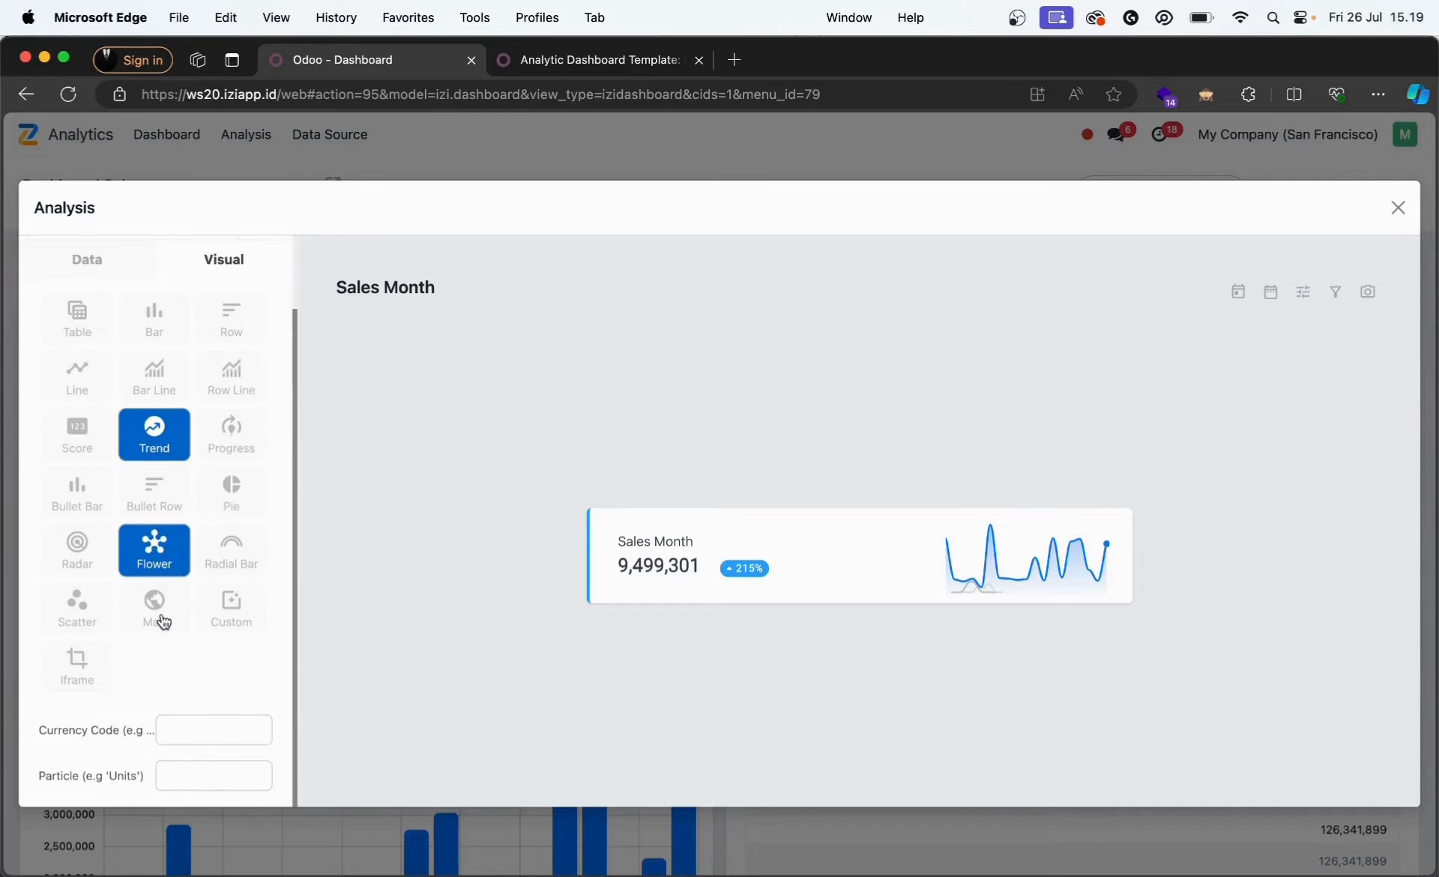
pyautogui.click(199, 732)
pyautogui.write('$')
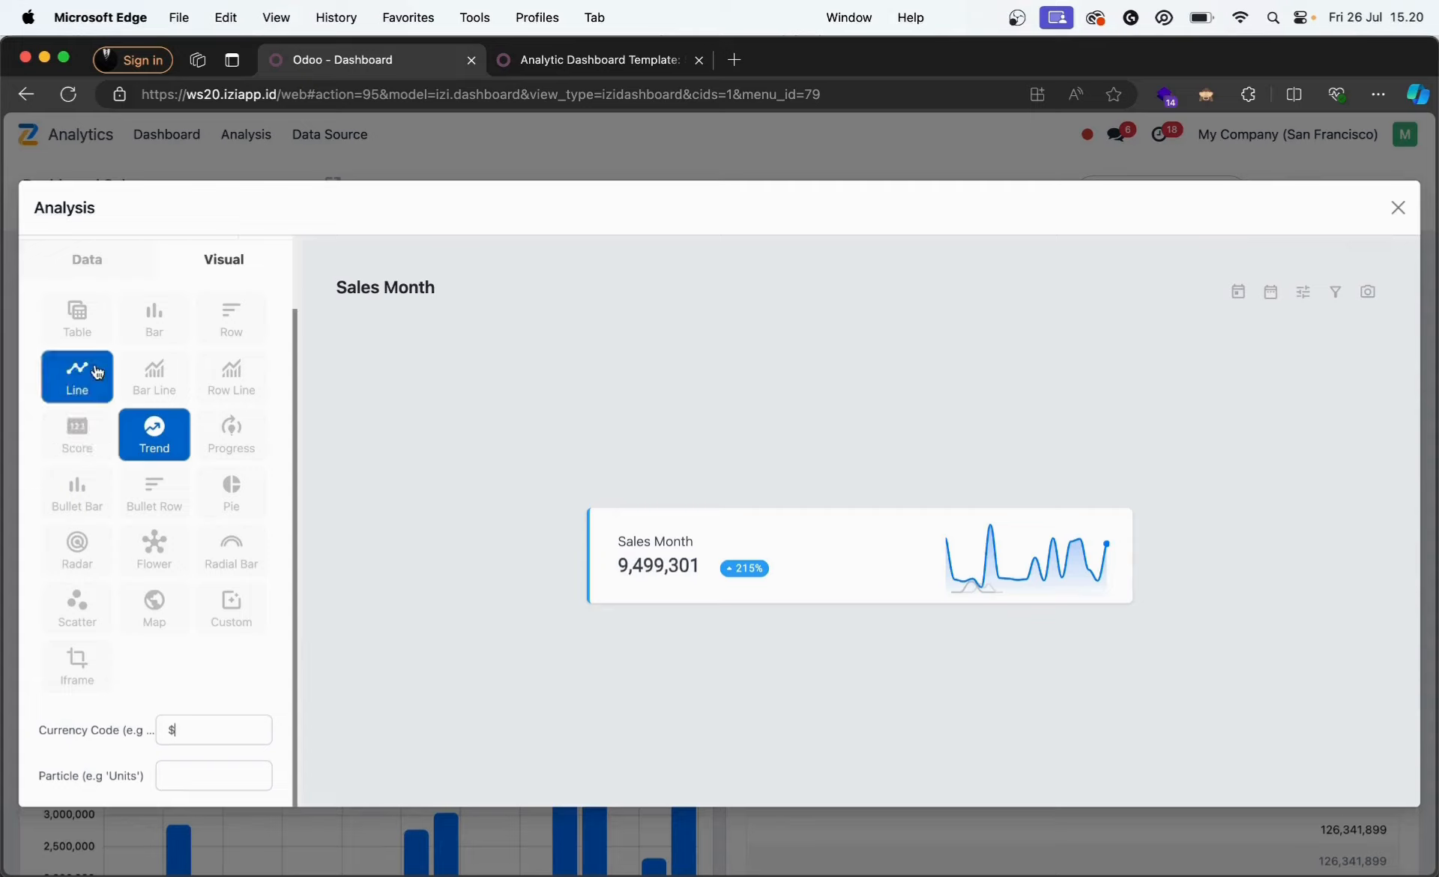
# - Sort the Sales Month analysis by Date Order and return to the dashboard
pyautogui.click(88, 262)
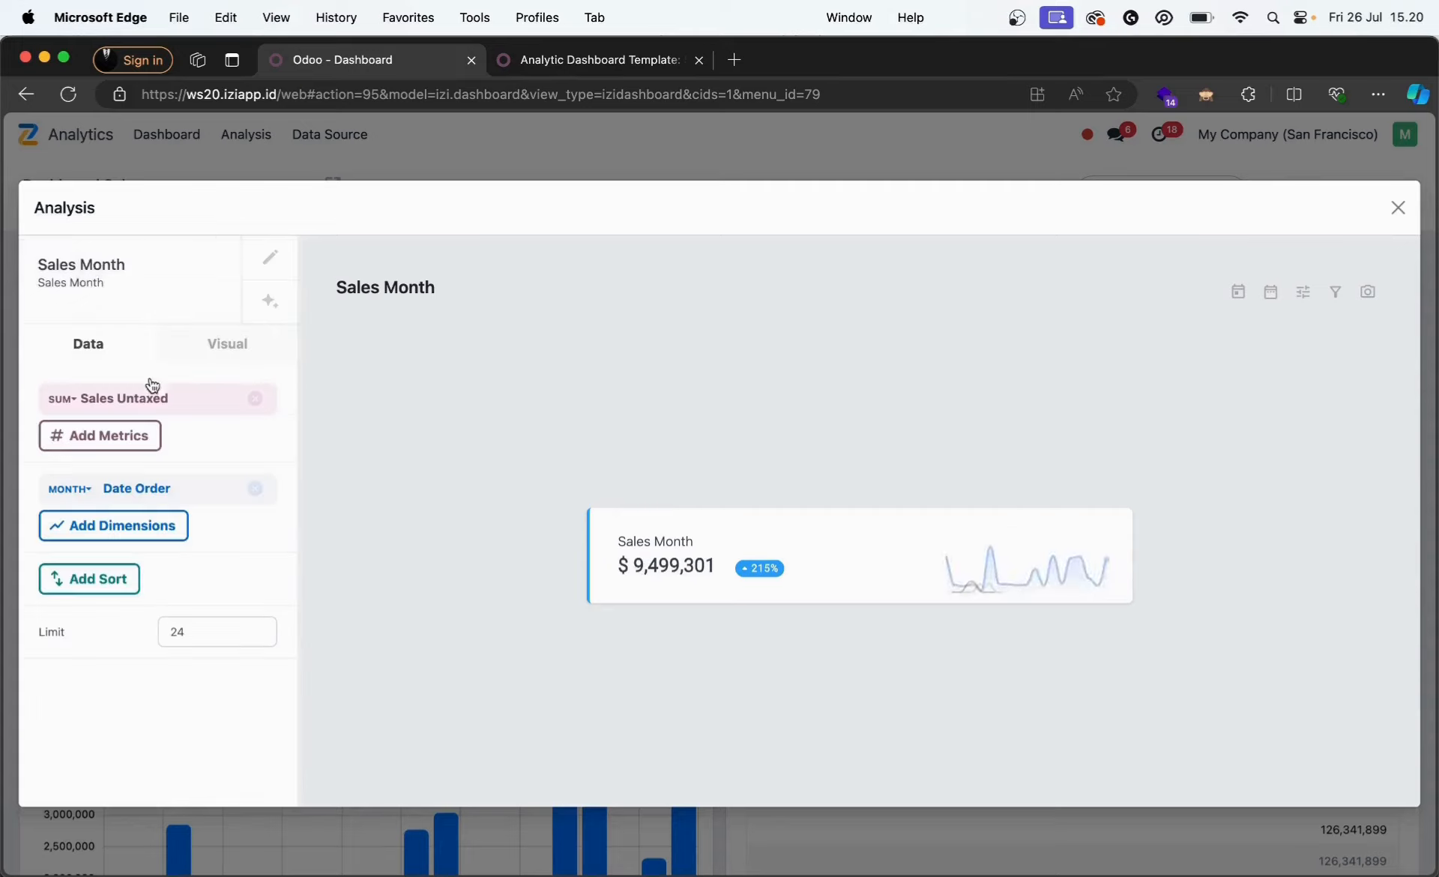
pyautogui.click(111, 581)
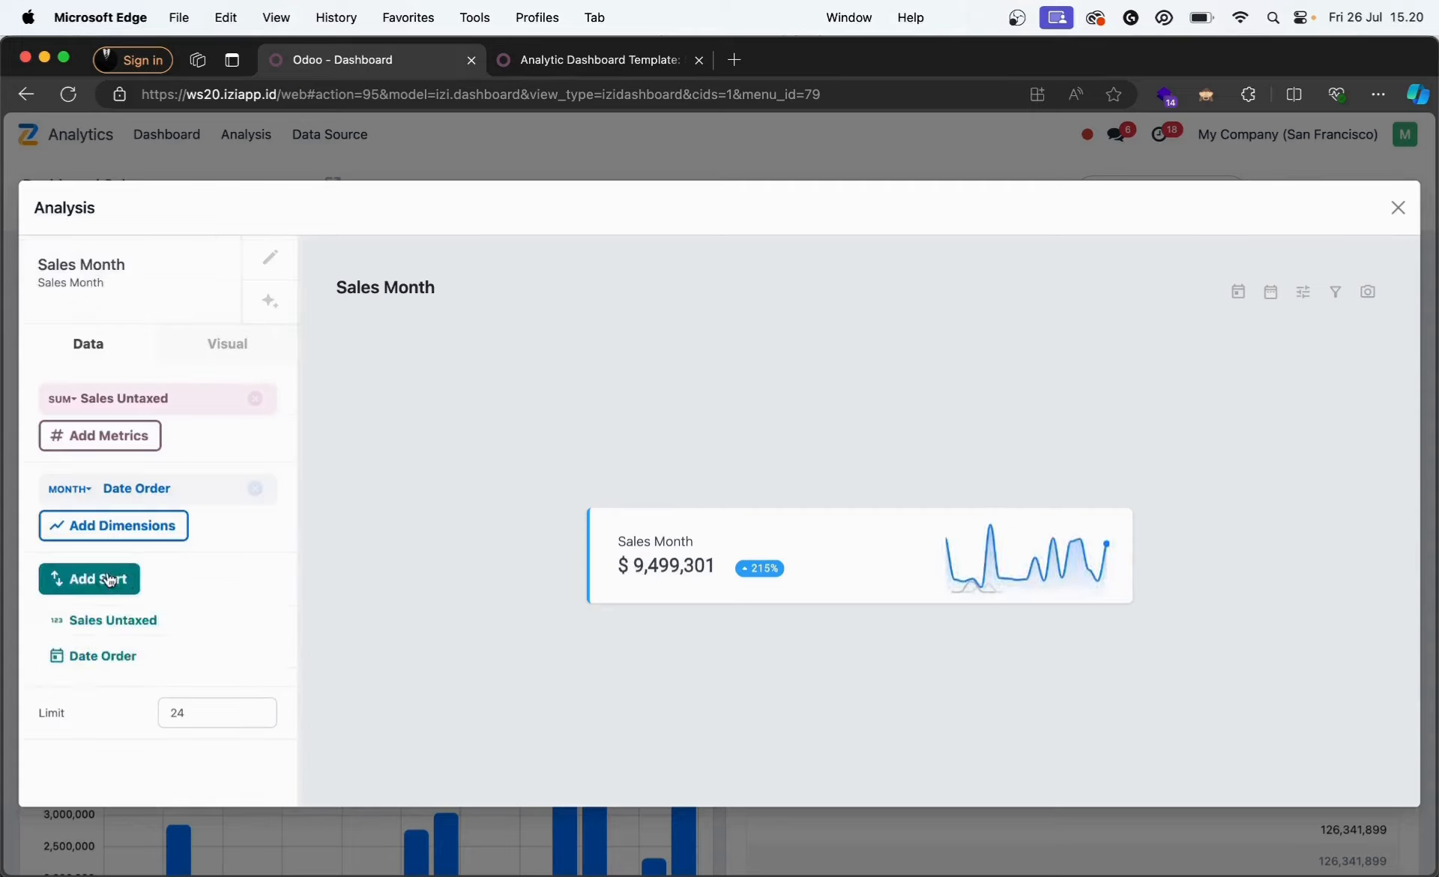
pyautogui.click(153, 659)
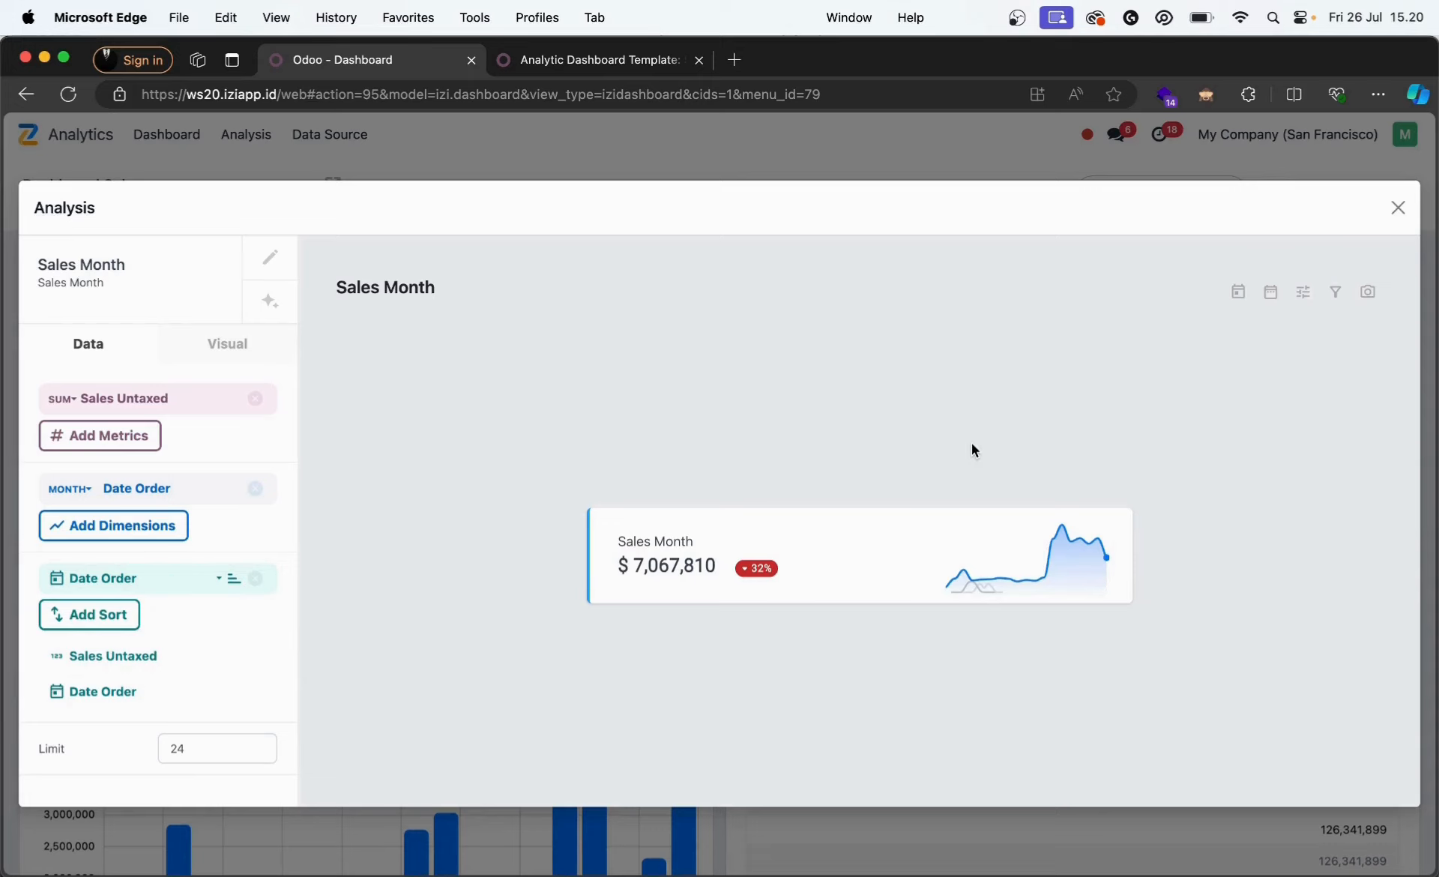
pyautogui.click(1399, 209)
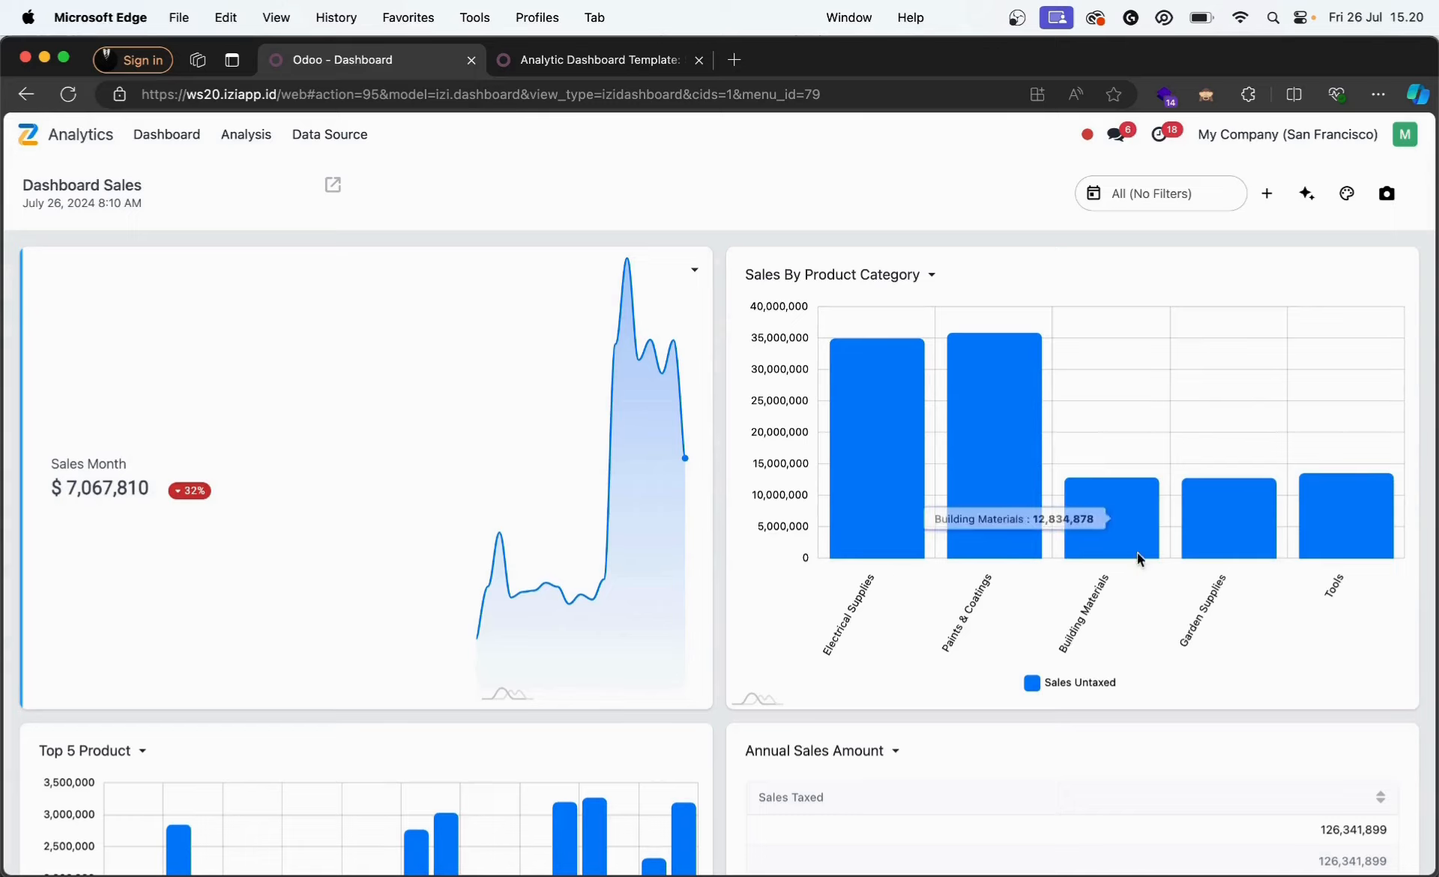
# - Open the Annual Sales Amount analysis and change its visual to Score
pyautogui.click(888, 751)
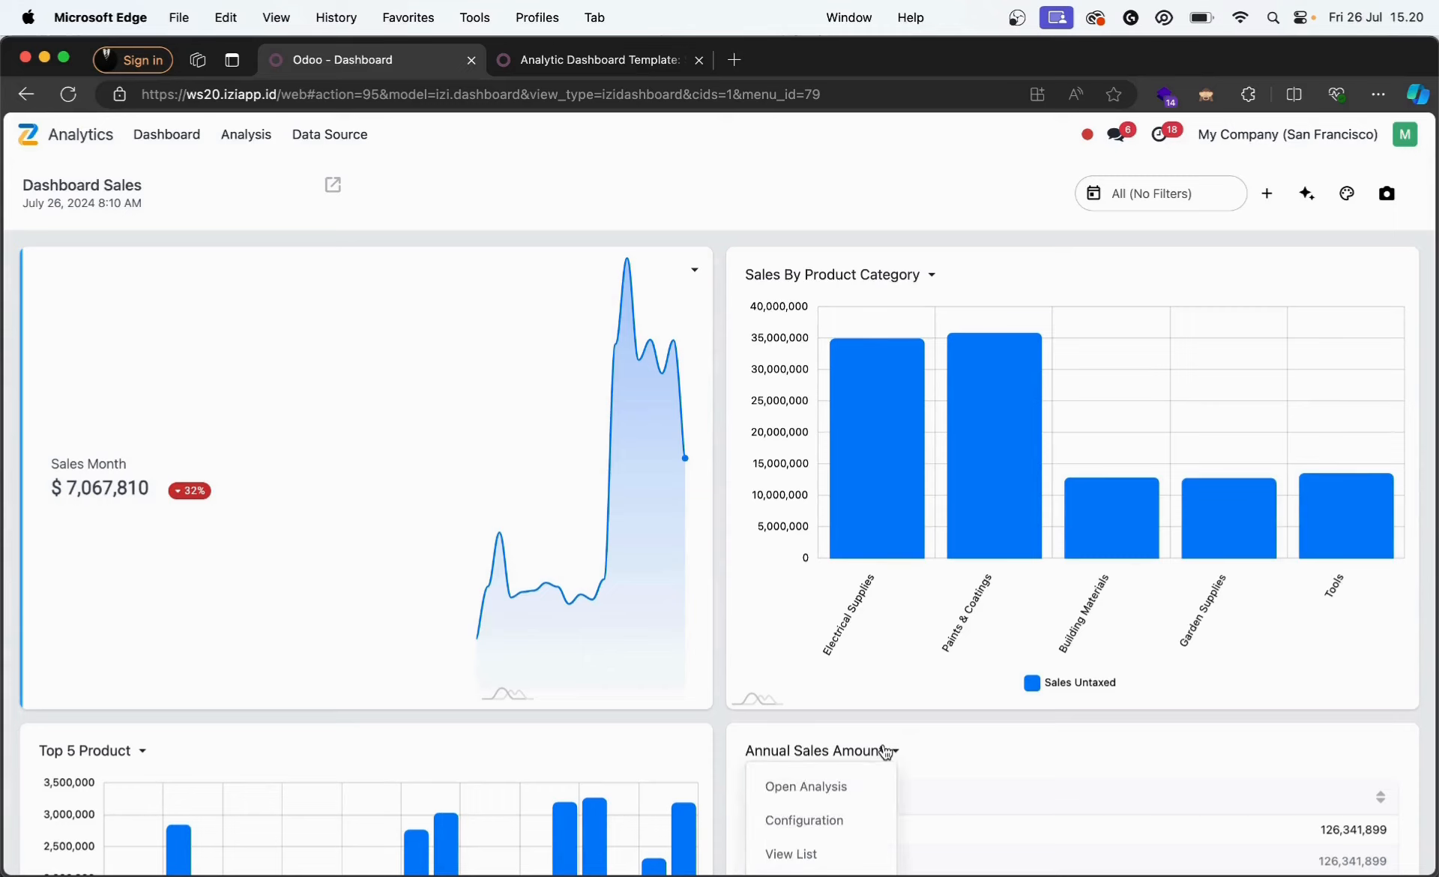
pyautogui.click(820, 784)
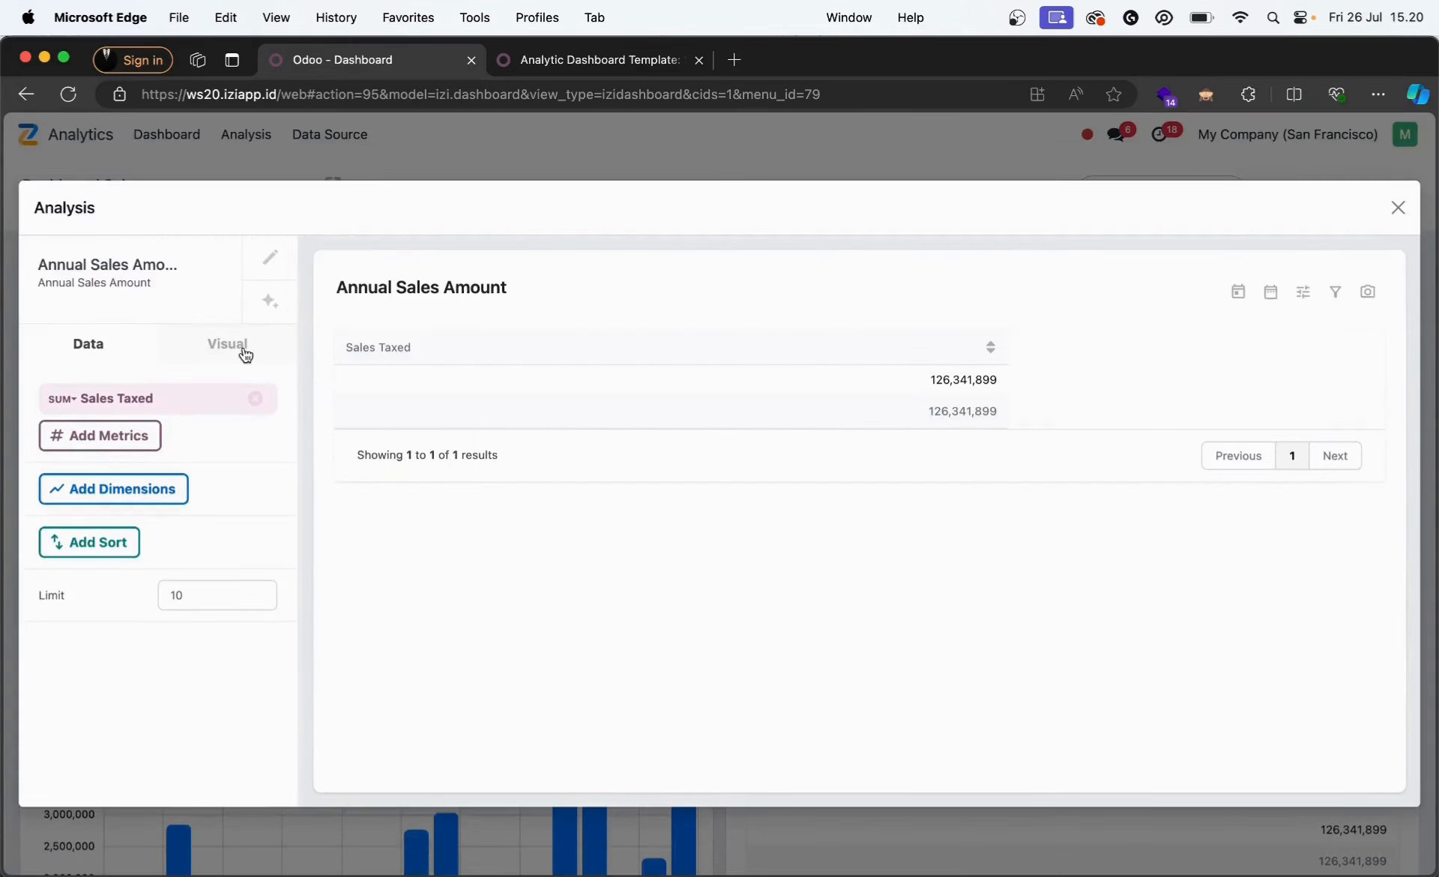
pyautogui.click(246, 356)
pyautogui.click(78, 532)
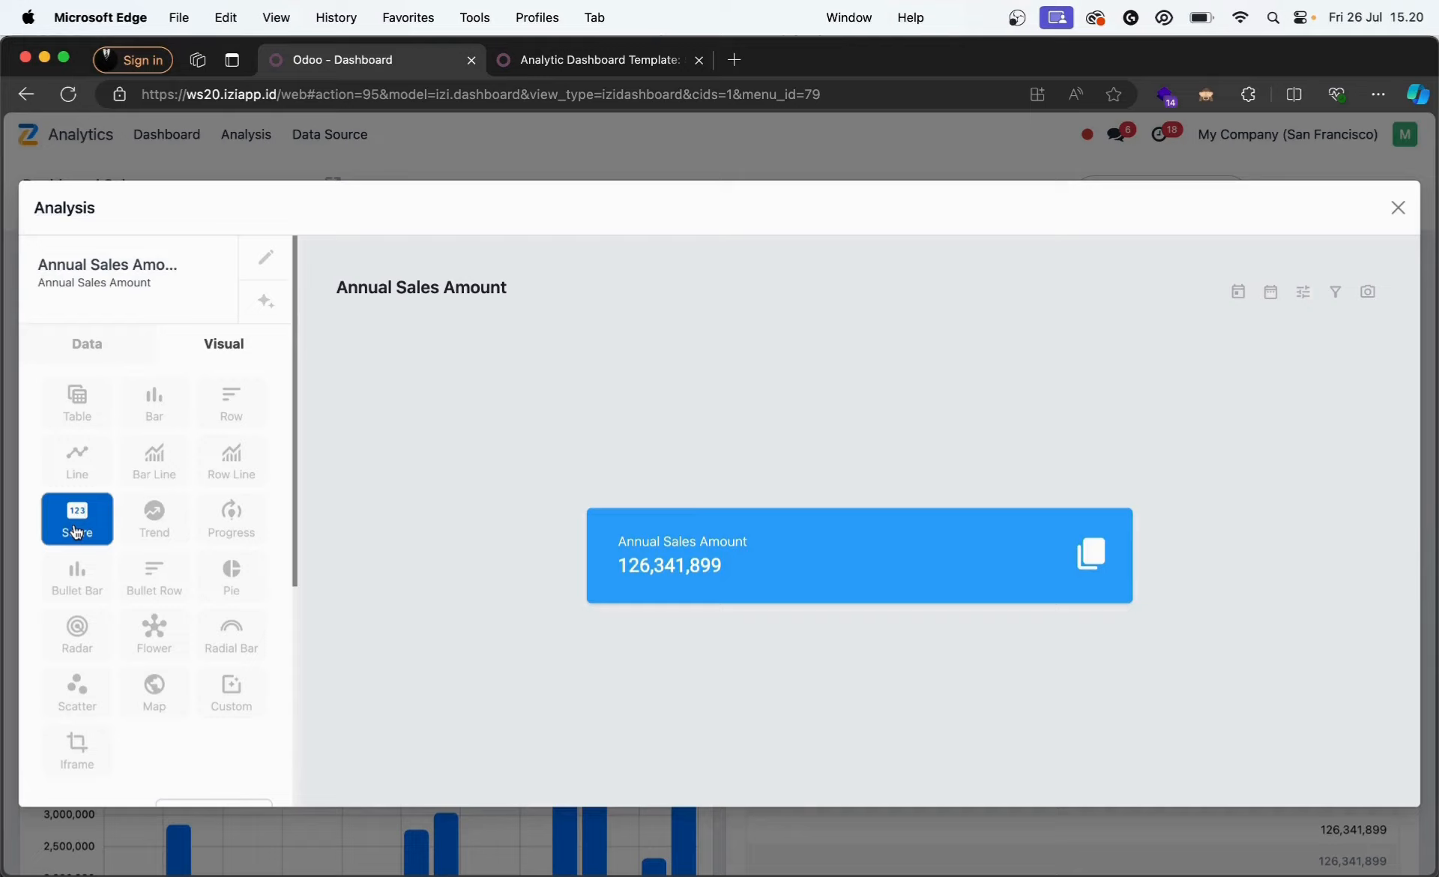
# - Set the Annual Sales Amount scorecard's background color to #FFA100
pyautogui.scroll(-5, 158, 577)
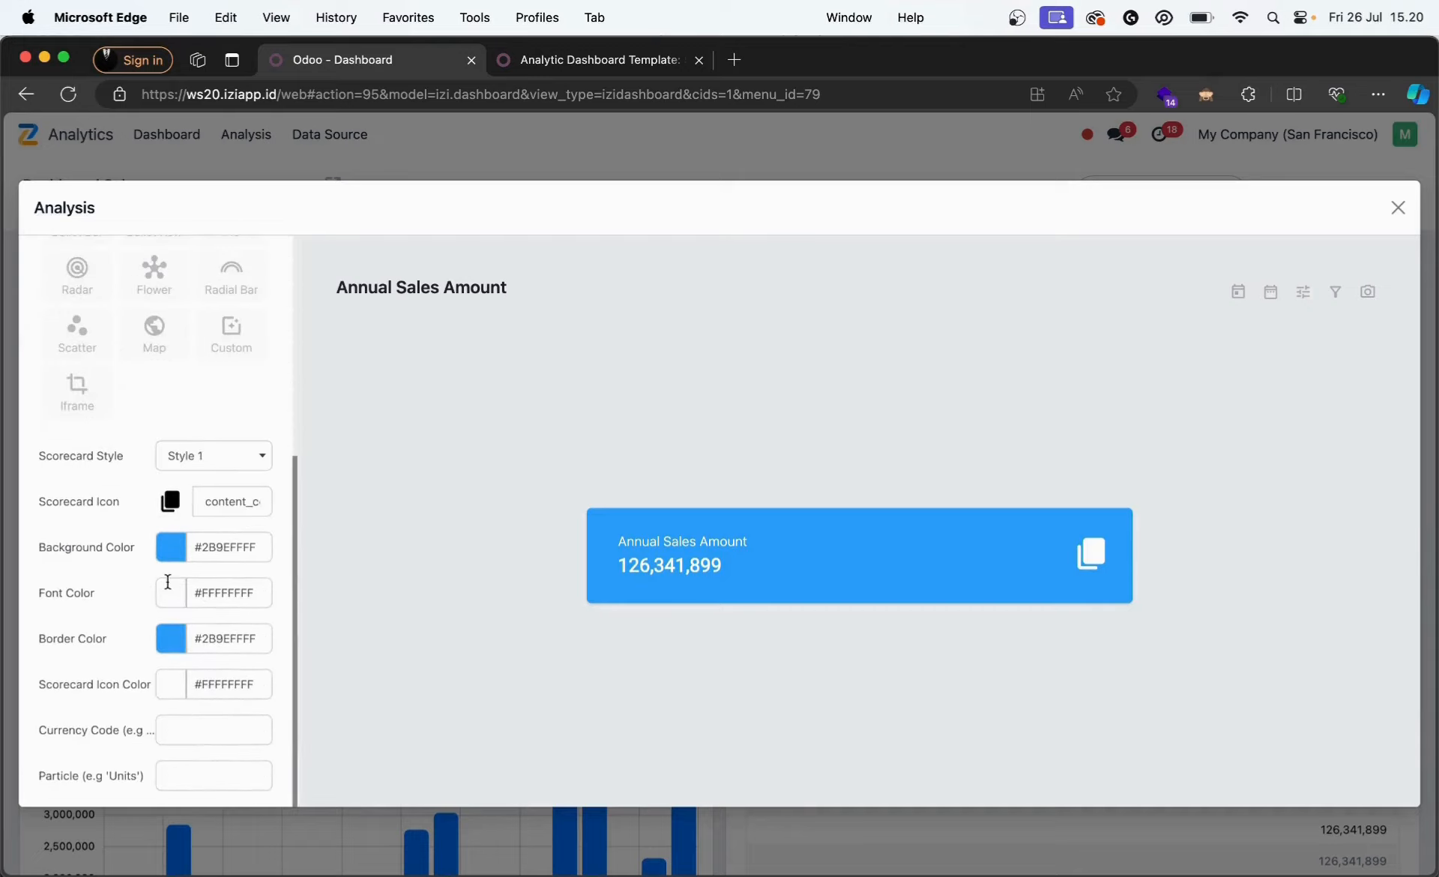
pyautogui.click(189, 549)
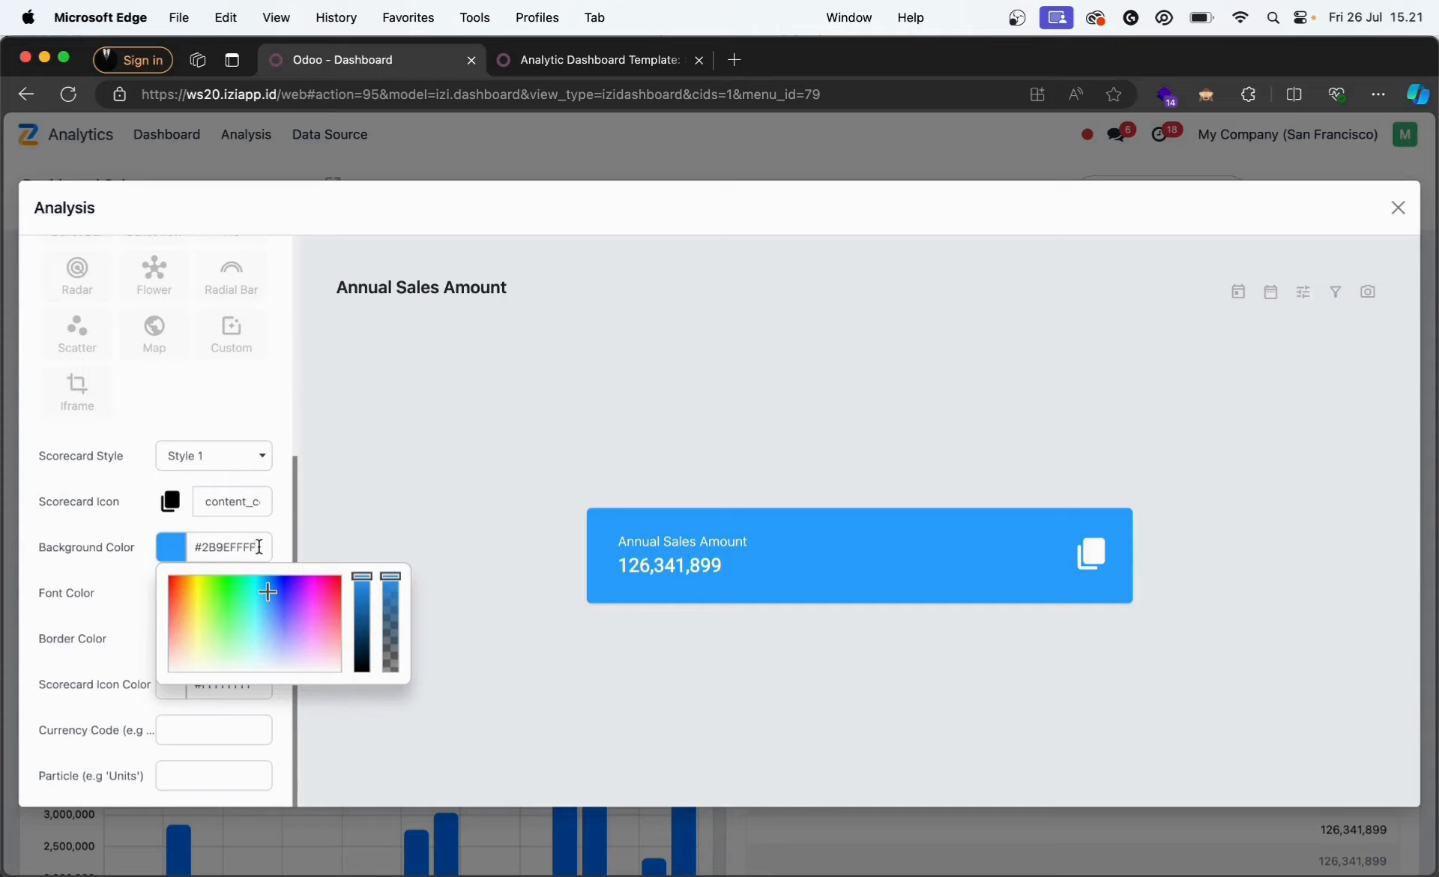
pyautogui.press('BackSpace')
pyautogui.press('BackSpace')
pyautogui.press('BackSpace')
pyautogui.press('BackSpace')
pyautogui.press('BackSpace')
pyautogui.press('BackSpace')
pyautogui.press('BackSpace')
pyautogui.press('BackSpace')
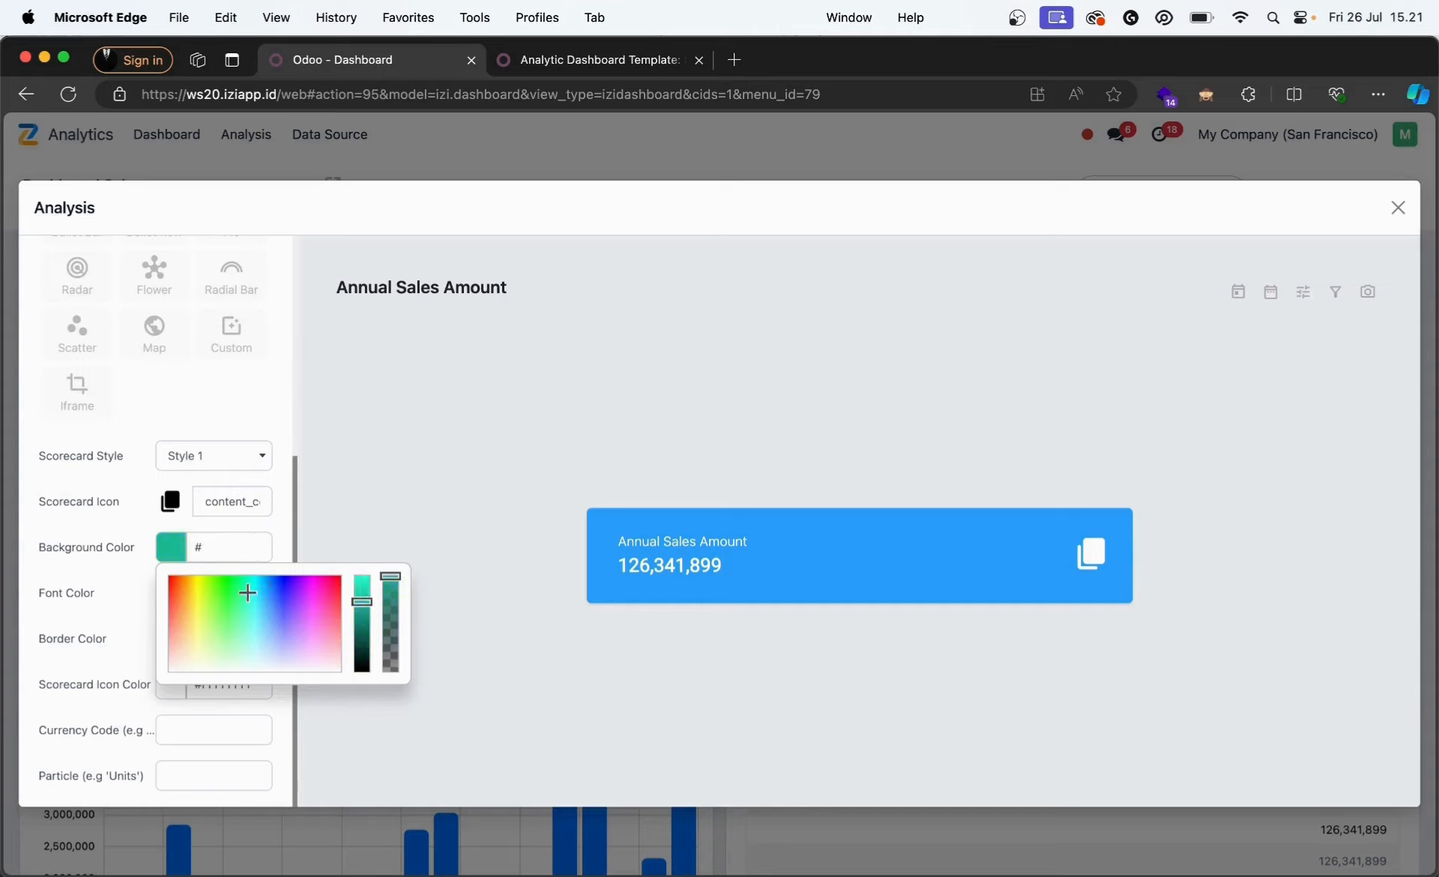
pyautogui.write('FFA')
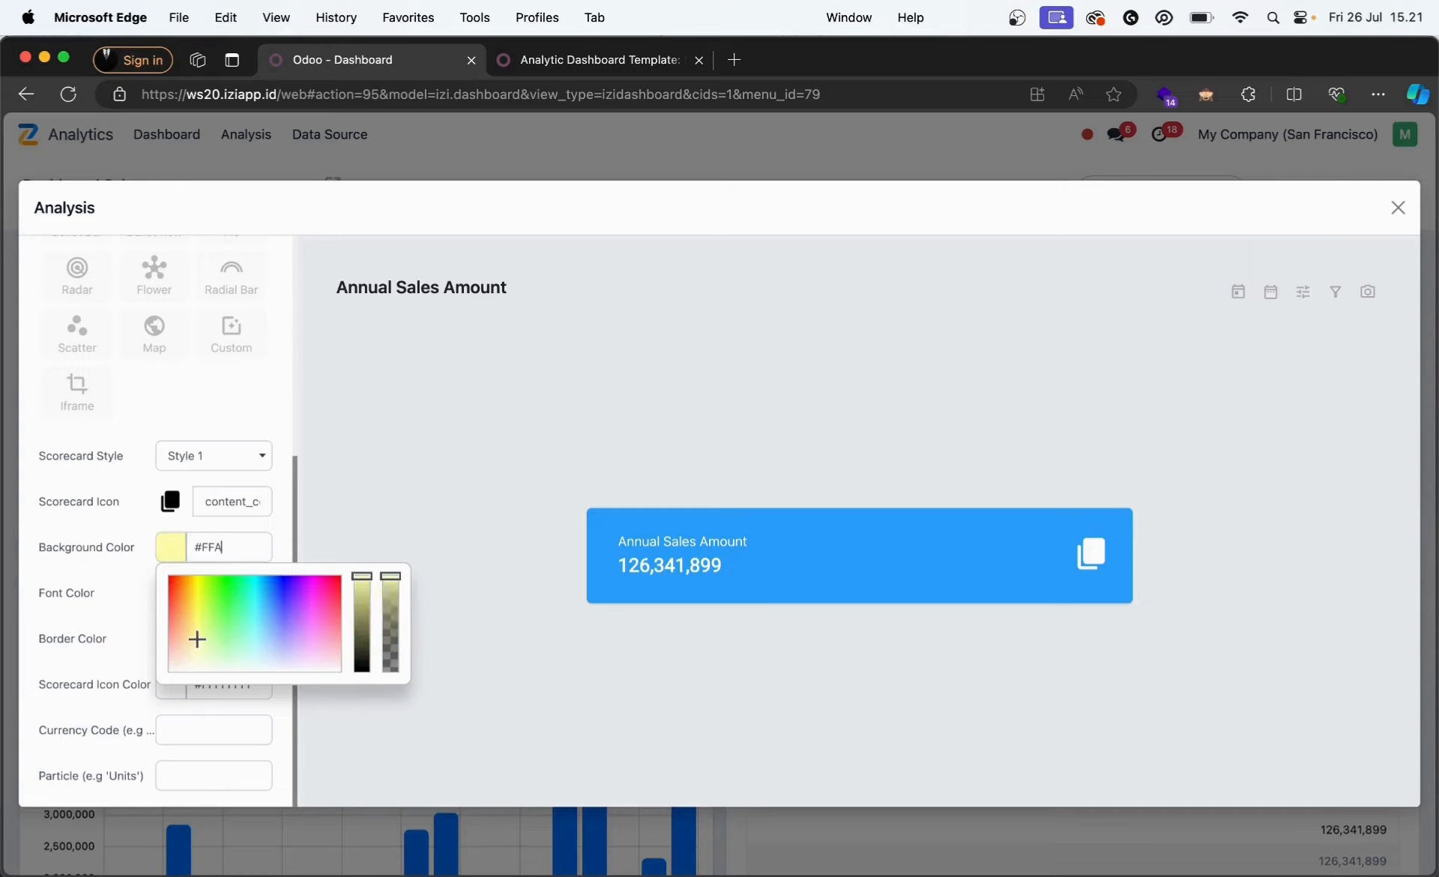
pyautogui.write('100')
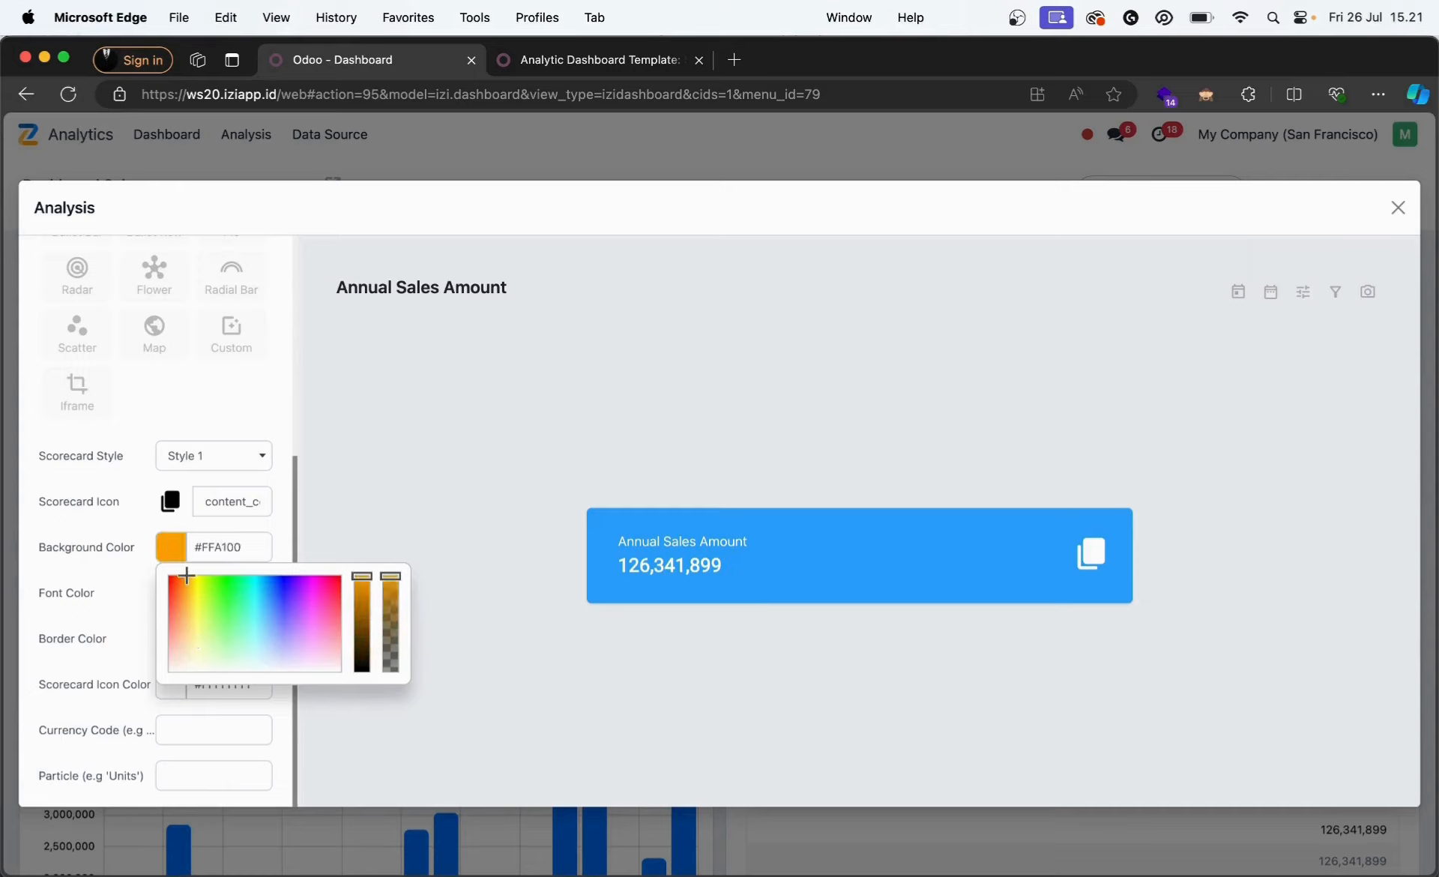
pyautogui.click(326, 517)
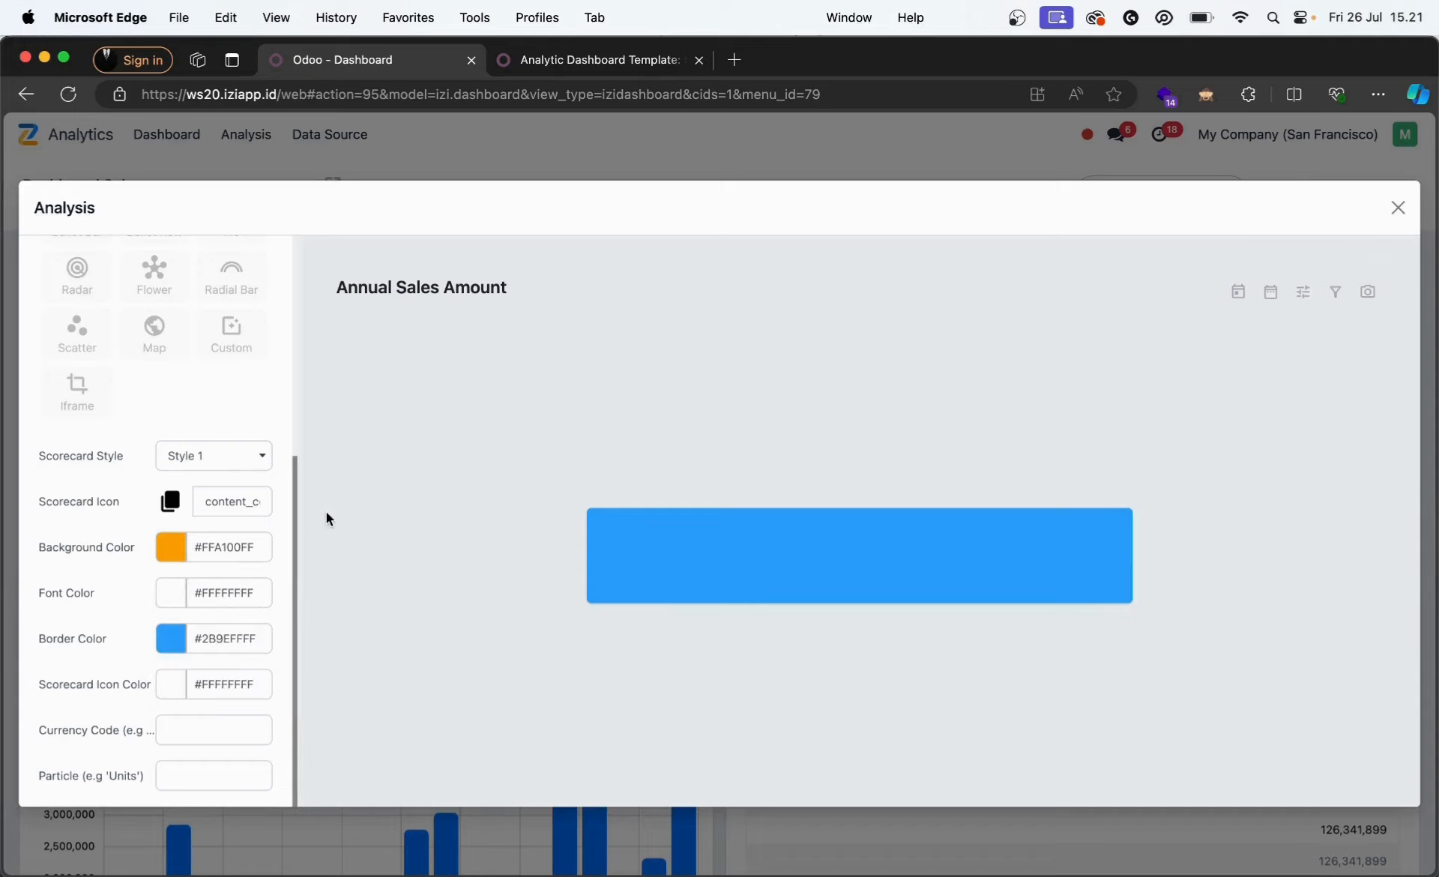
# - Set the Annual Sales Amount scorecard's border color to #FFA100
pyautogui.click(254, 632)
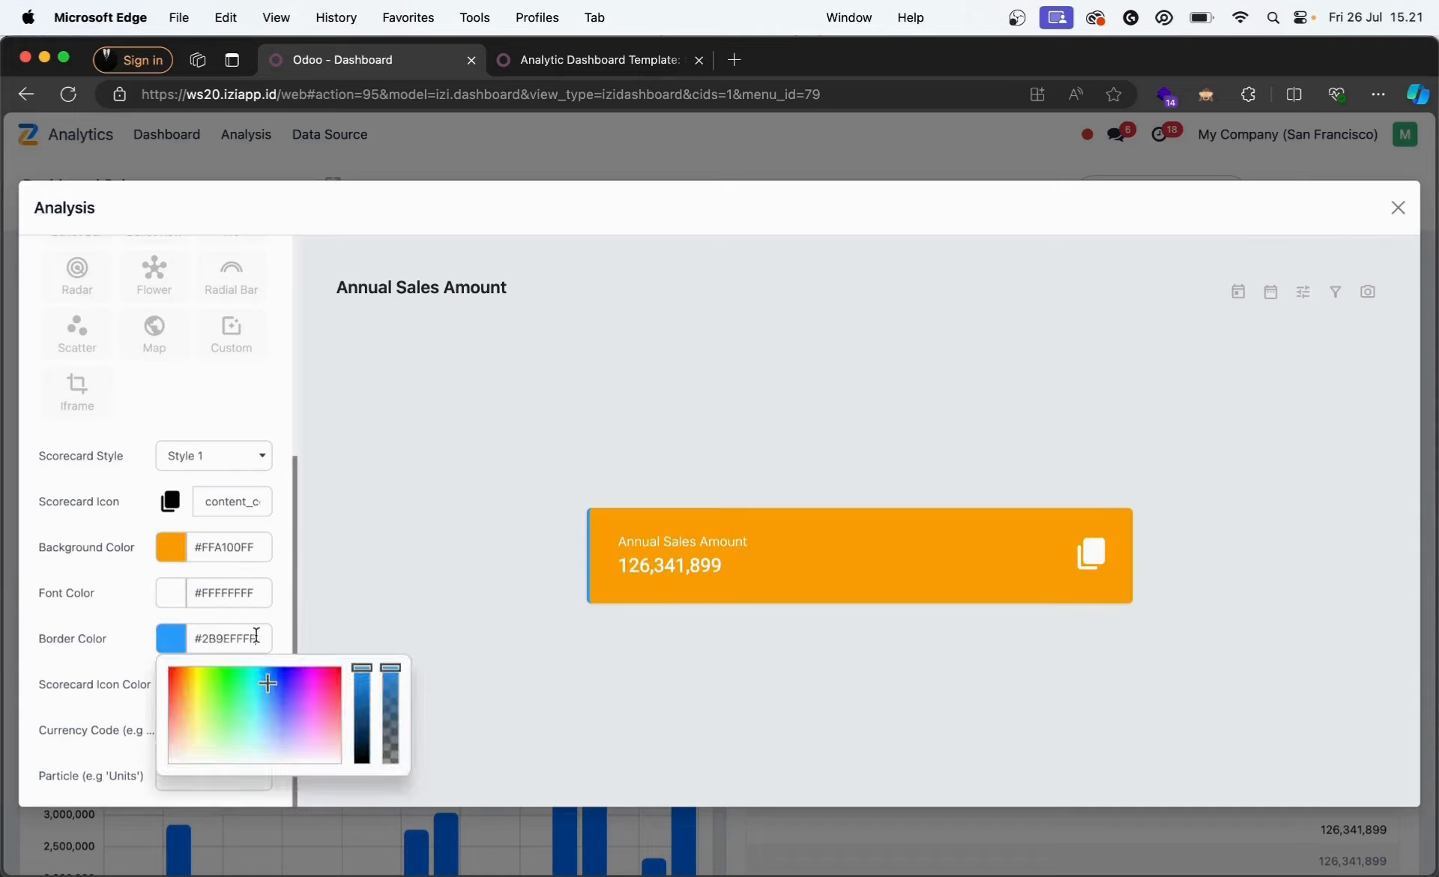
pyautogui.press('BackSpace')
pyautogui.press('BackSpace')
pyautogui.press('BackSpace')
pyautogui.press('BackSpace')
pyautogui.press('BackSpace')
pyautogui.press('BackSpace')
pyautogui.press('BackSpace')
pyautogui.press('BackSpace')
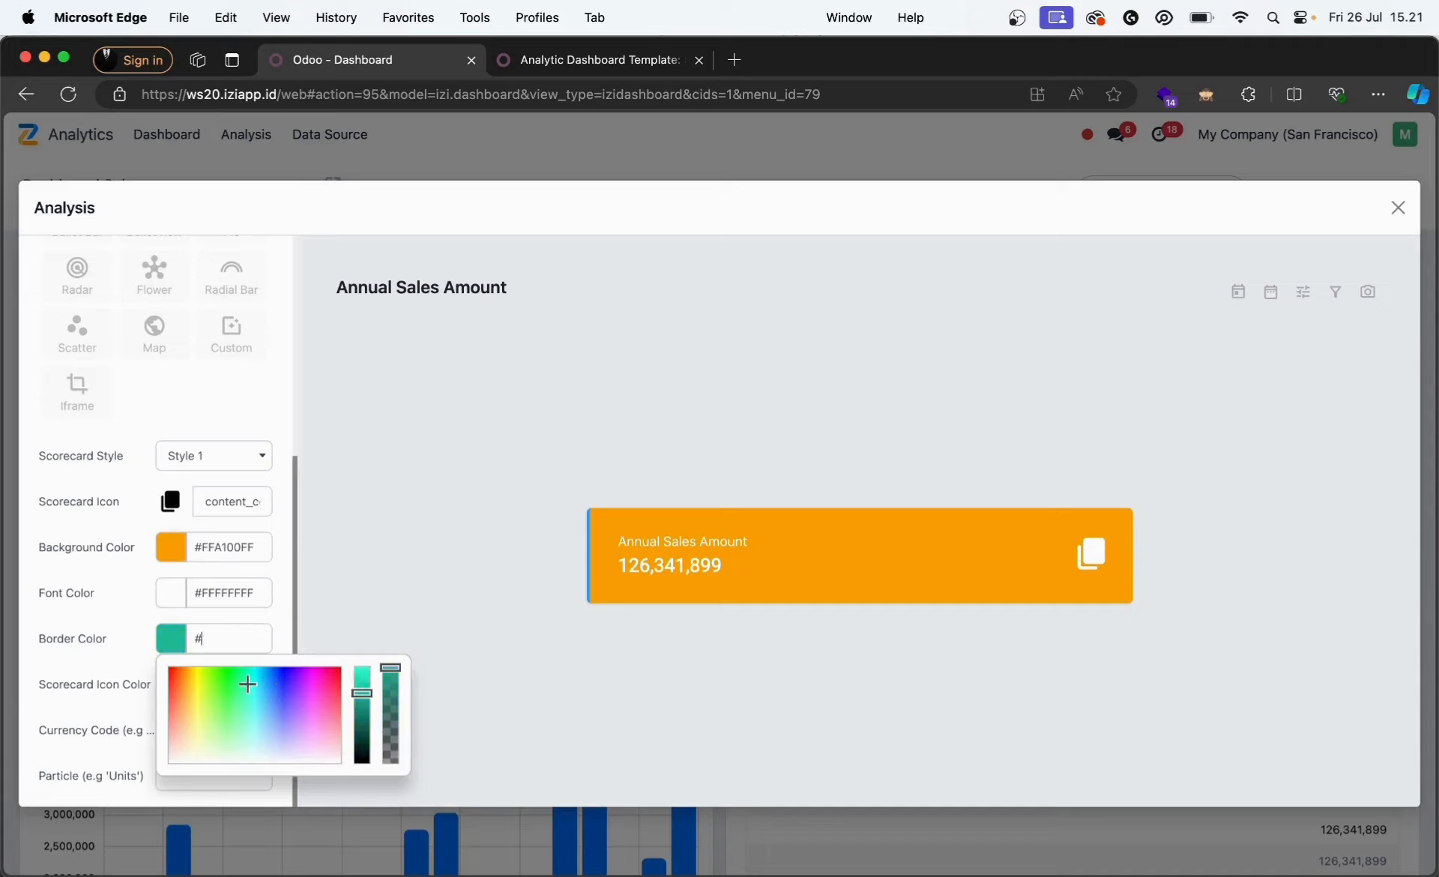
pyautogui.write('FFA1000')
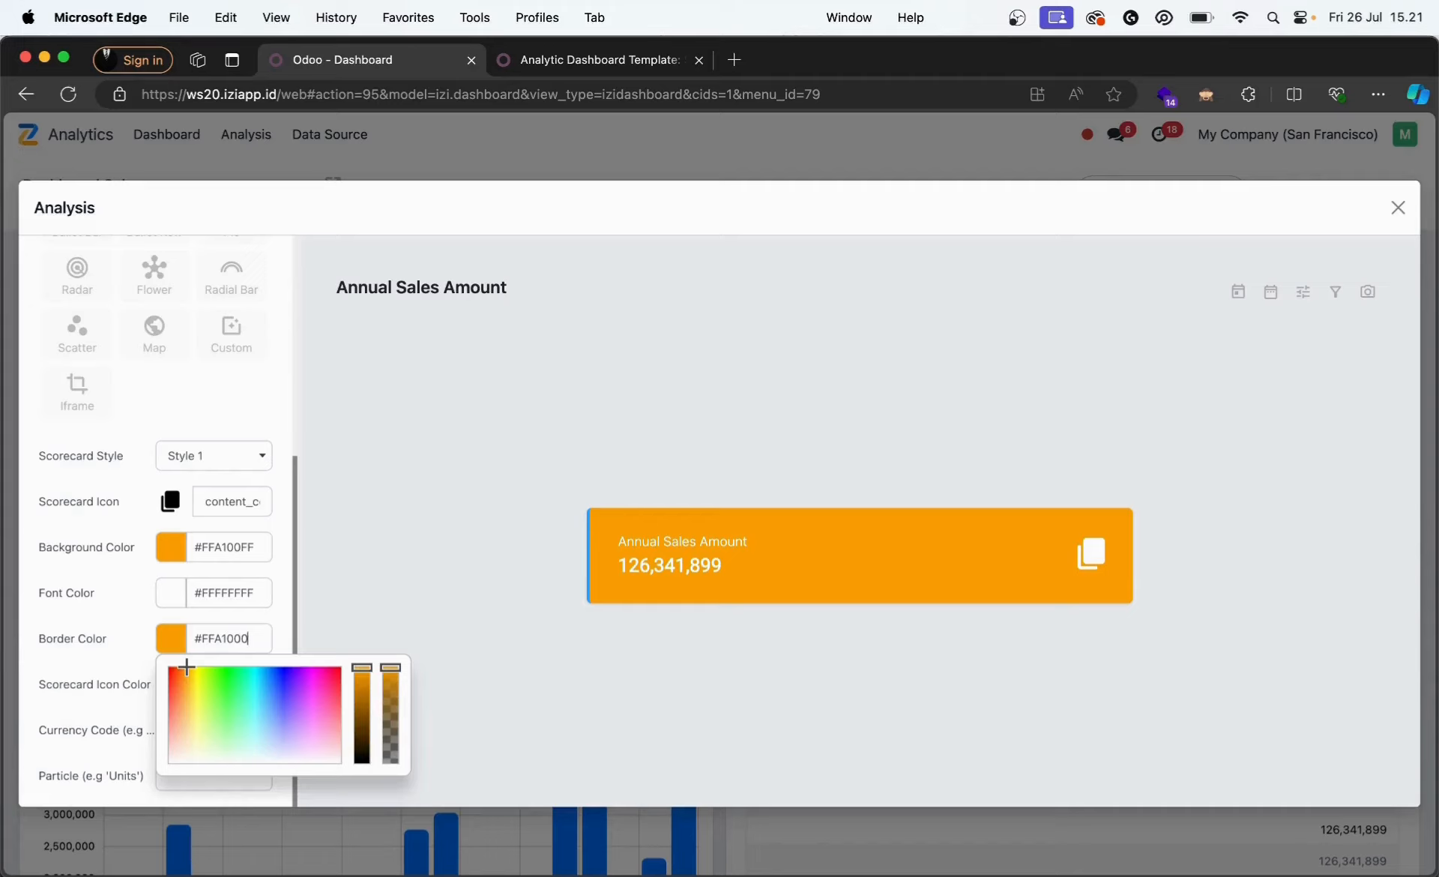
pyautogui.press('BackSpace')
pyautogui.click(464, 571)
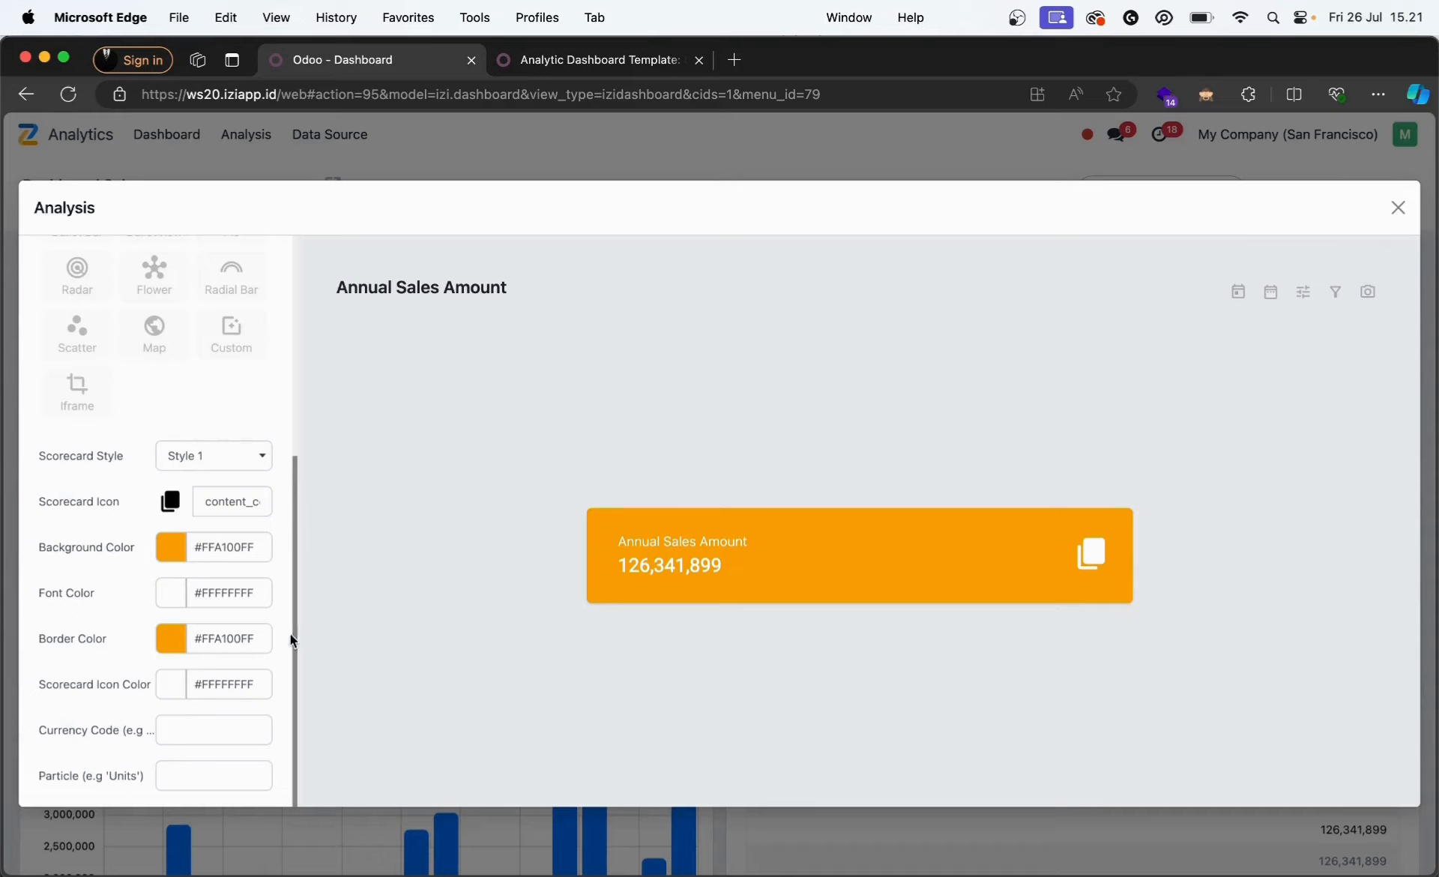
# - Set the Annual Sales Amount scorecard's currency code to $ and its icon to the circled dollar (monetization) symbol, then close the analysis
pyautogui.click(215, 724)
pyautogui.write('$')
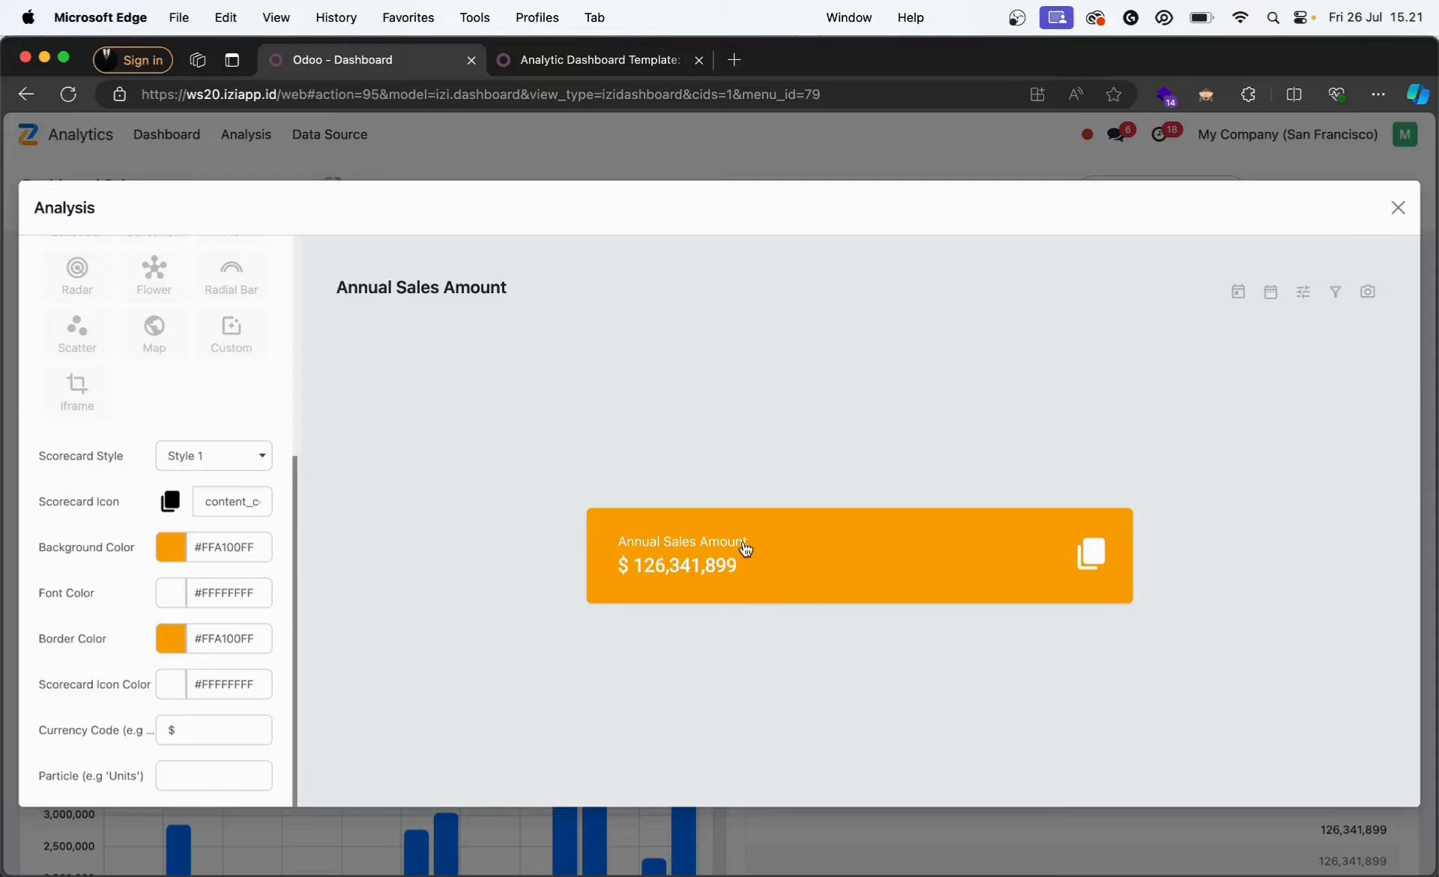
pyautogui.click(237, 501)
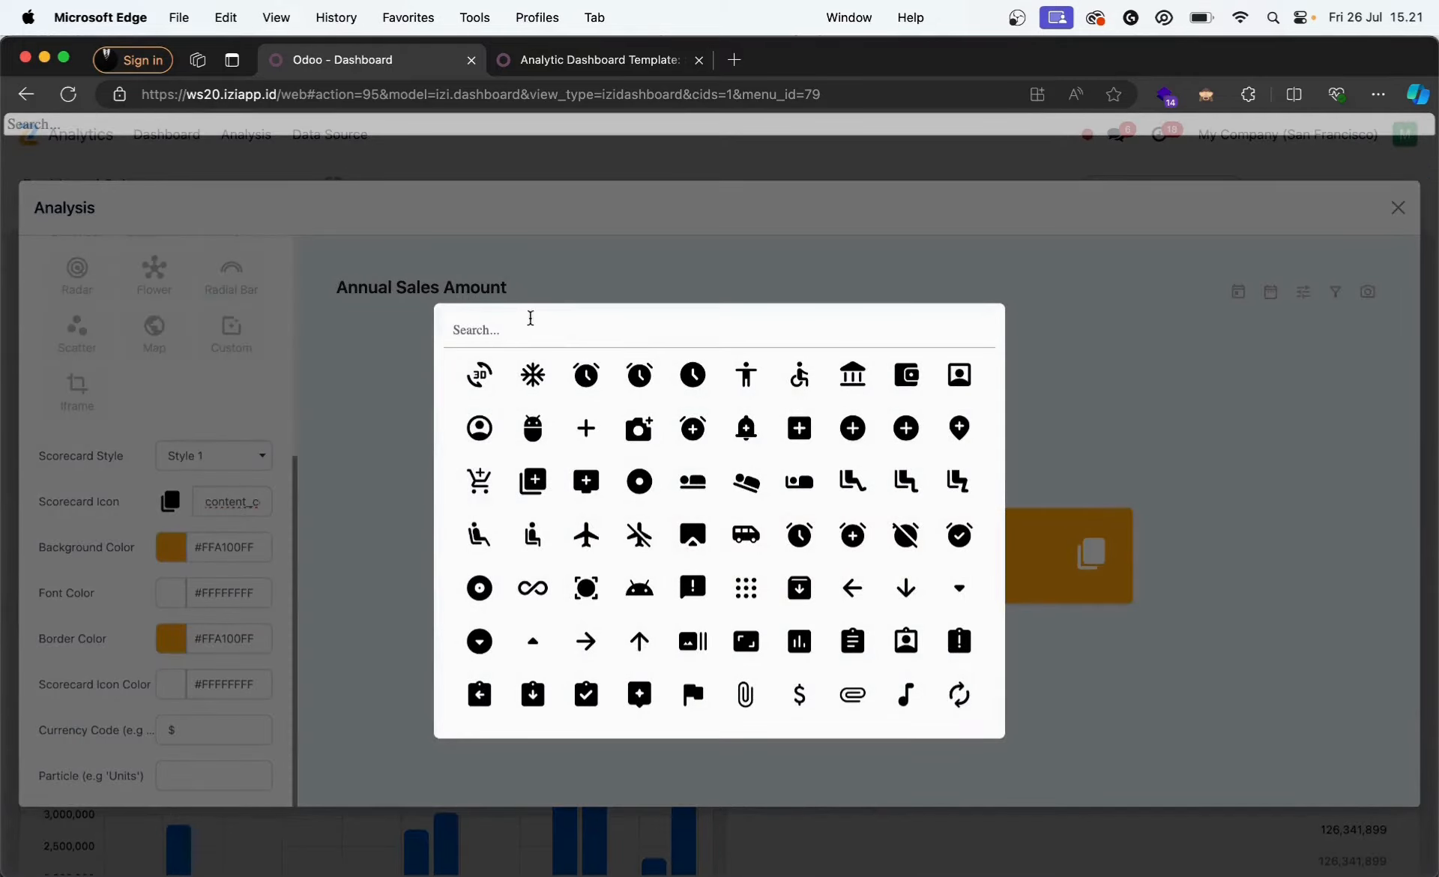
pyautogui.click(530, 327)
pyautogui.write('money')
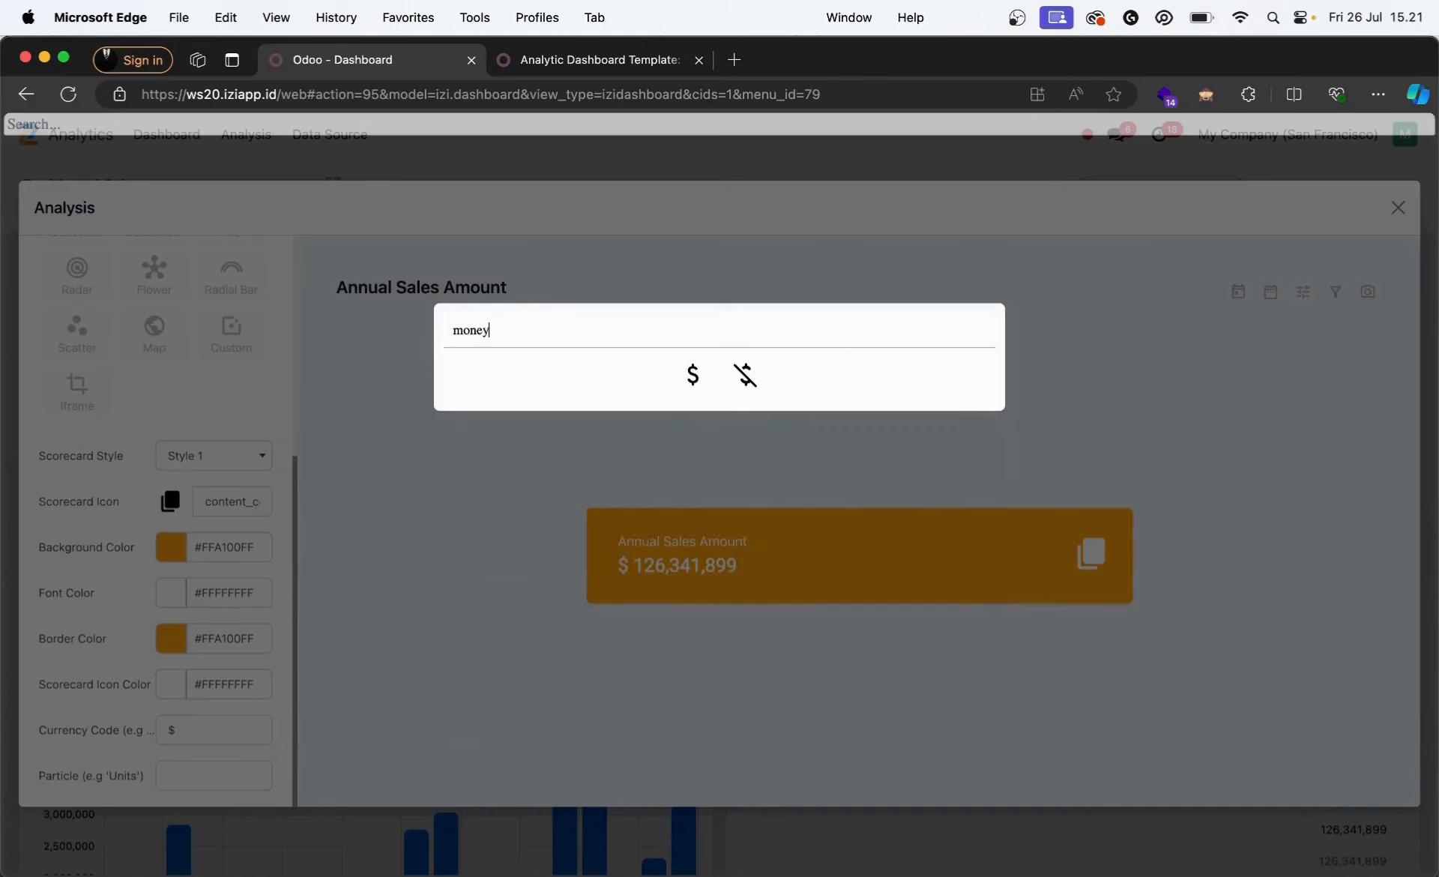
pyautogui.press('BackSpace')
pyautogui.click(718, 375)
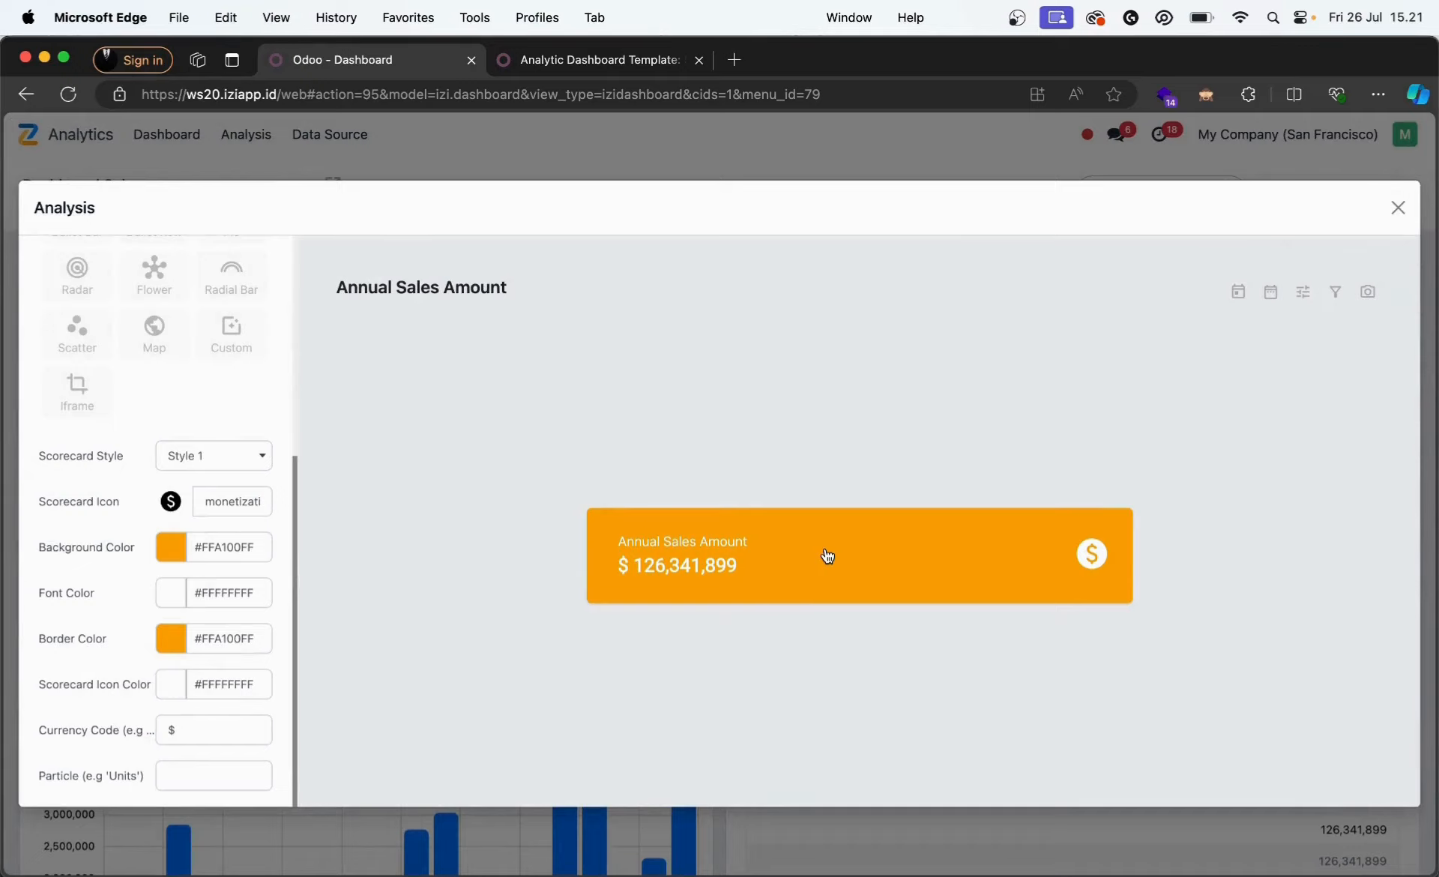
pyautogui.click(1399, 215)
# - Change the Units Sold analysis to a Score visual with the particle "Units" and return to the dashboard
pyautogui.scroll(-10, 1162, 426)
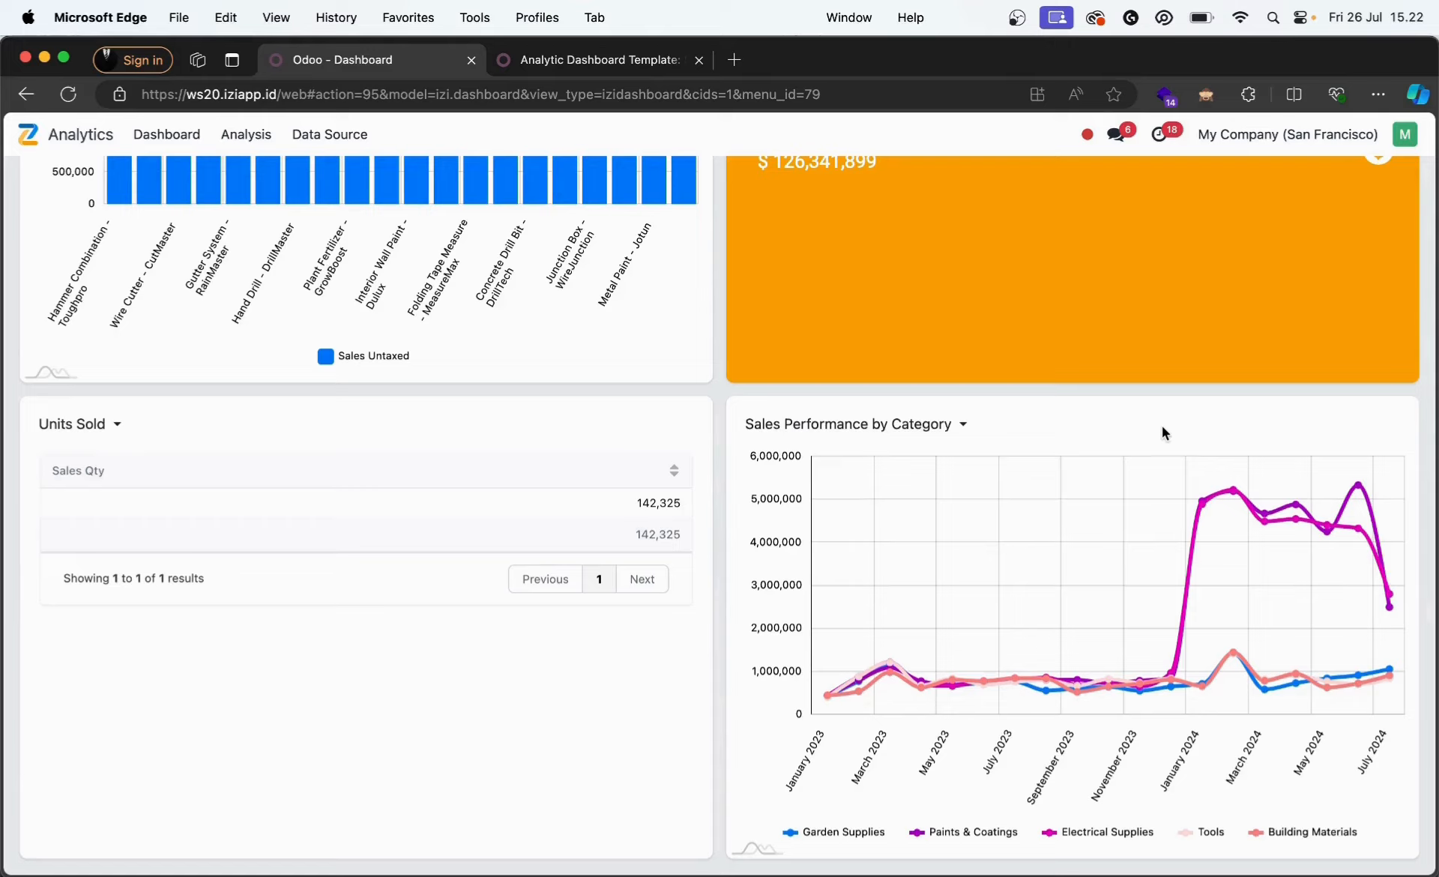
pyautogui.click(111, 425)
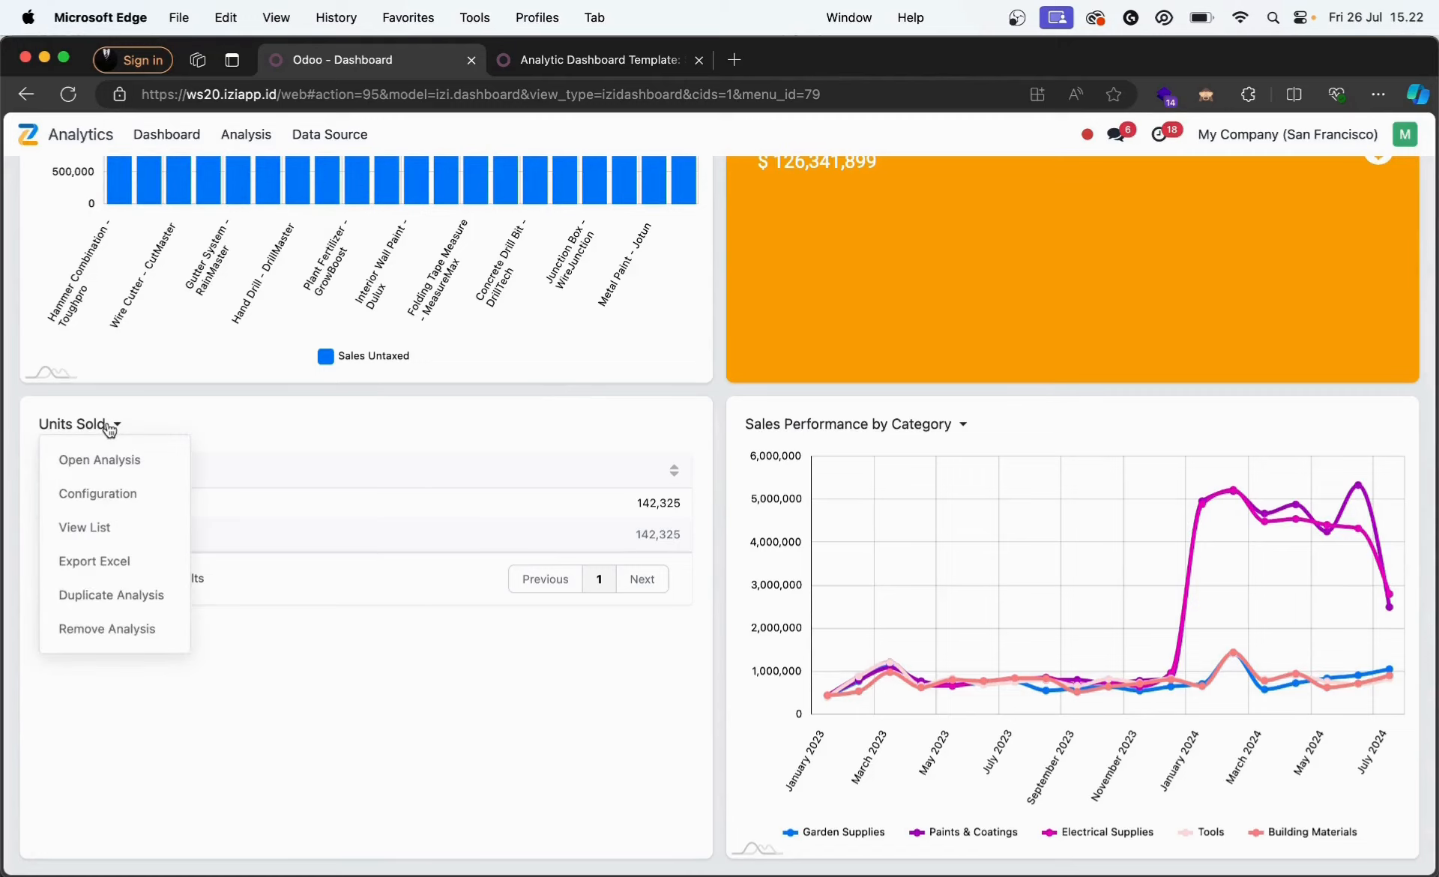
pyautogui.click(111, 460)
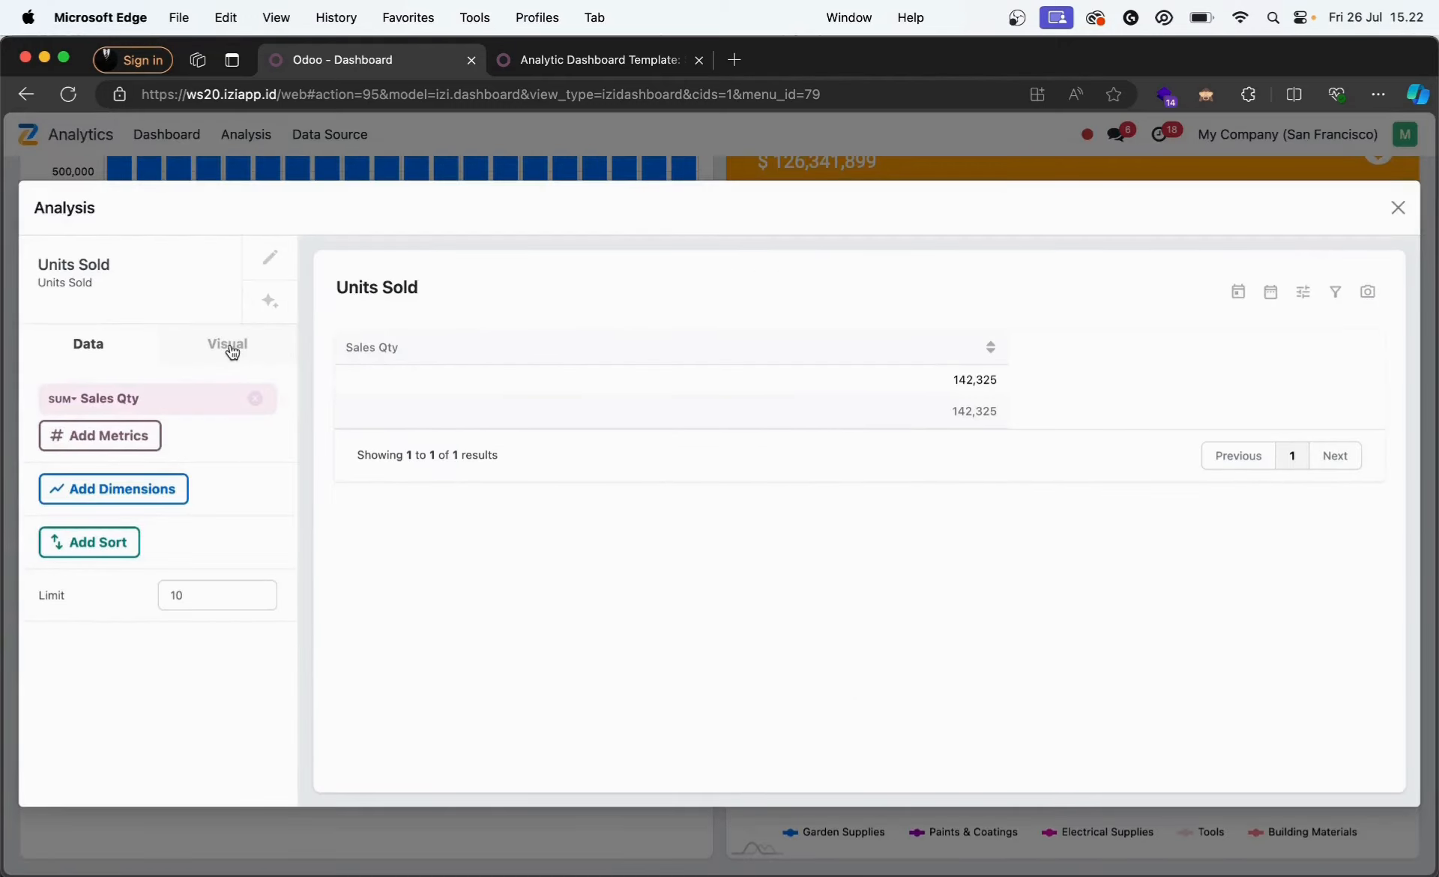
pyautogui.click(231, 348)
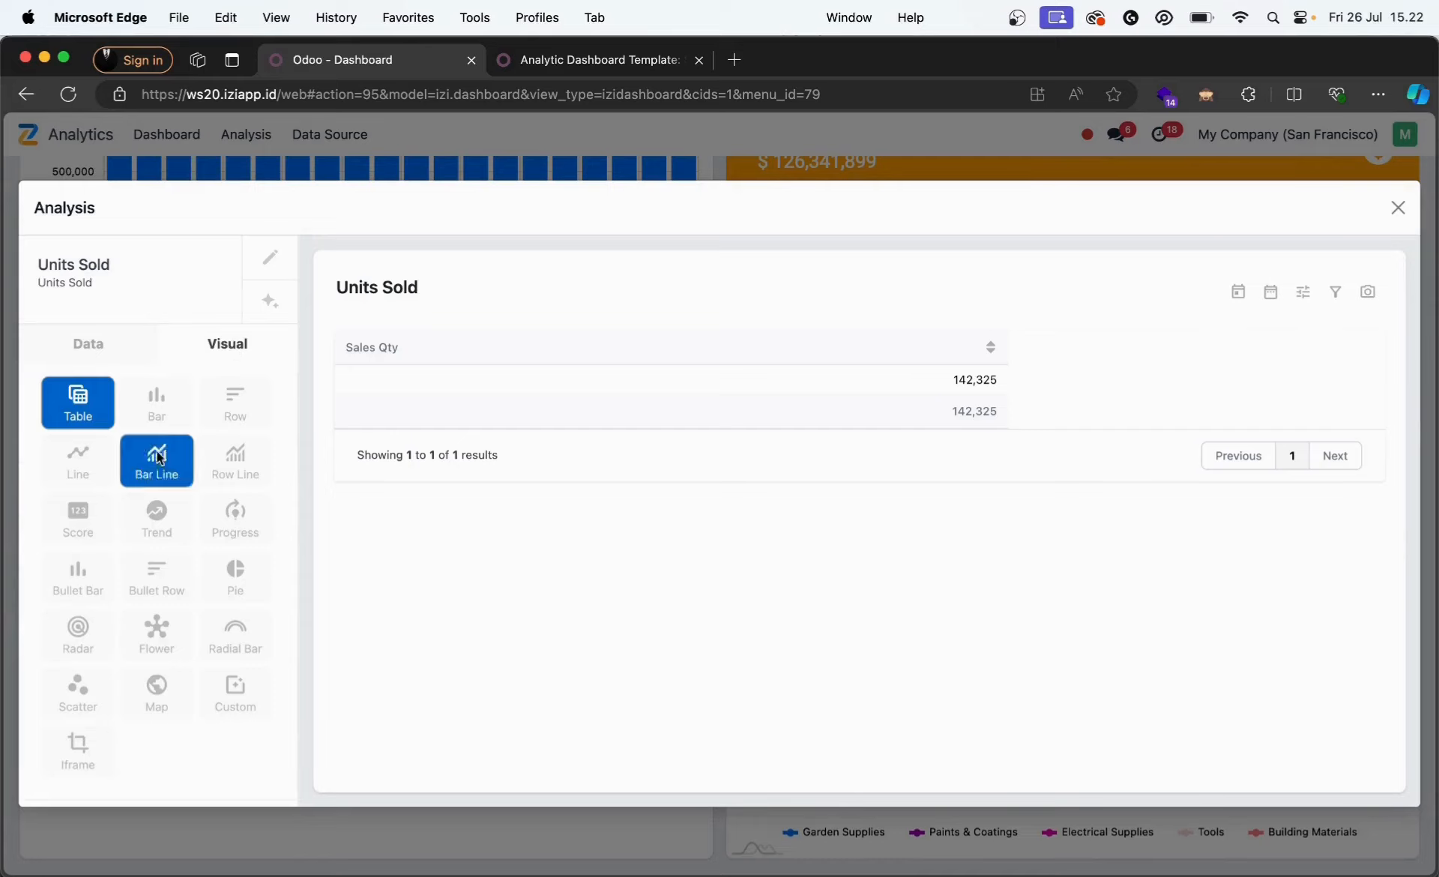
pyautogui.click(75, 534)
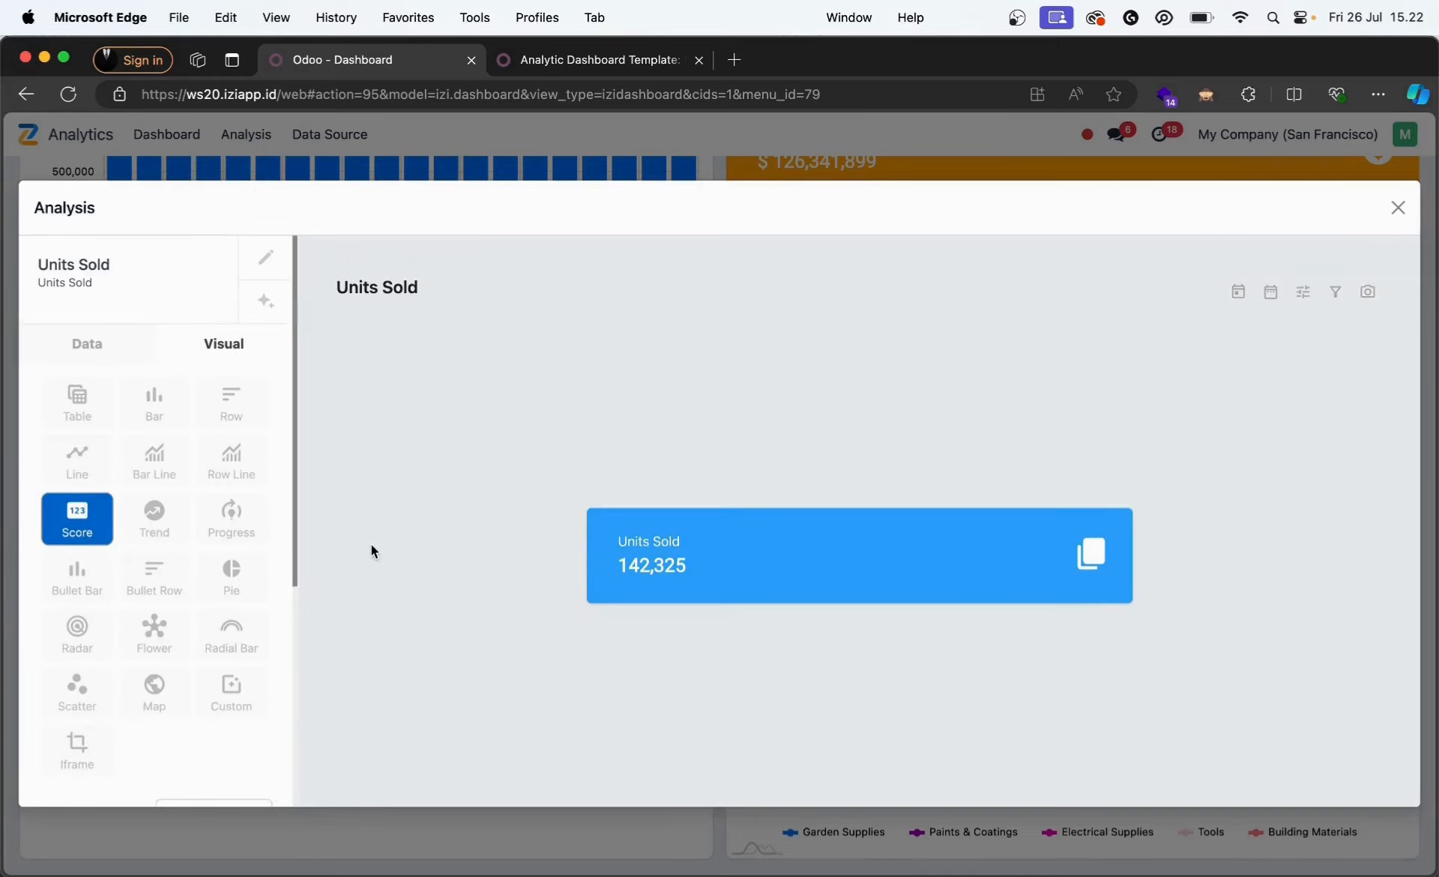
pyautogui.scroll(-5, 231, 598)
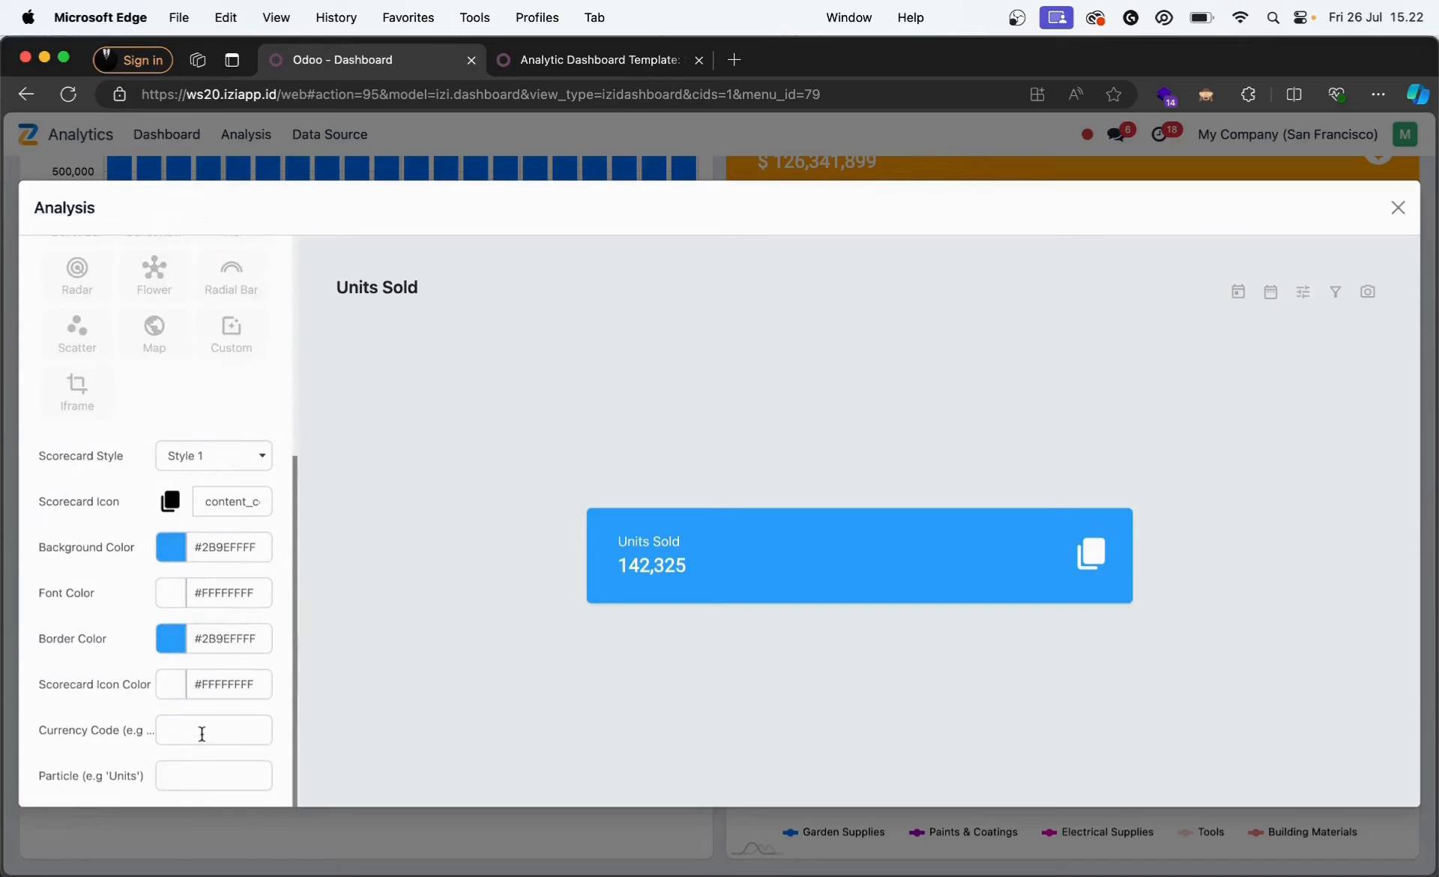
pyautogui.write('Units')
pyautogui.click(1399, 210)
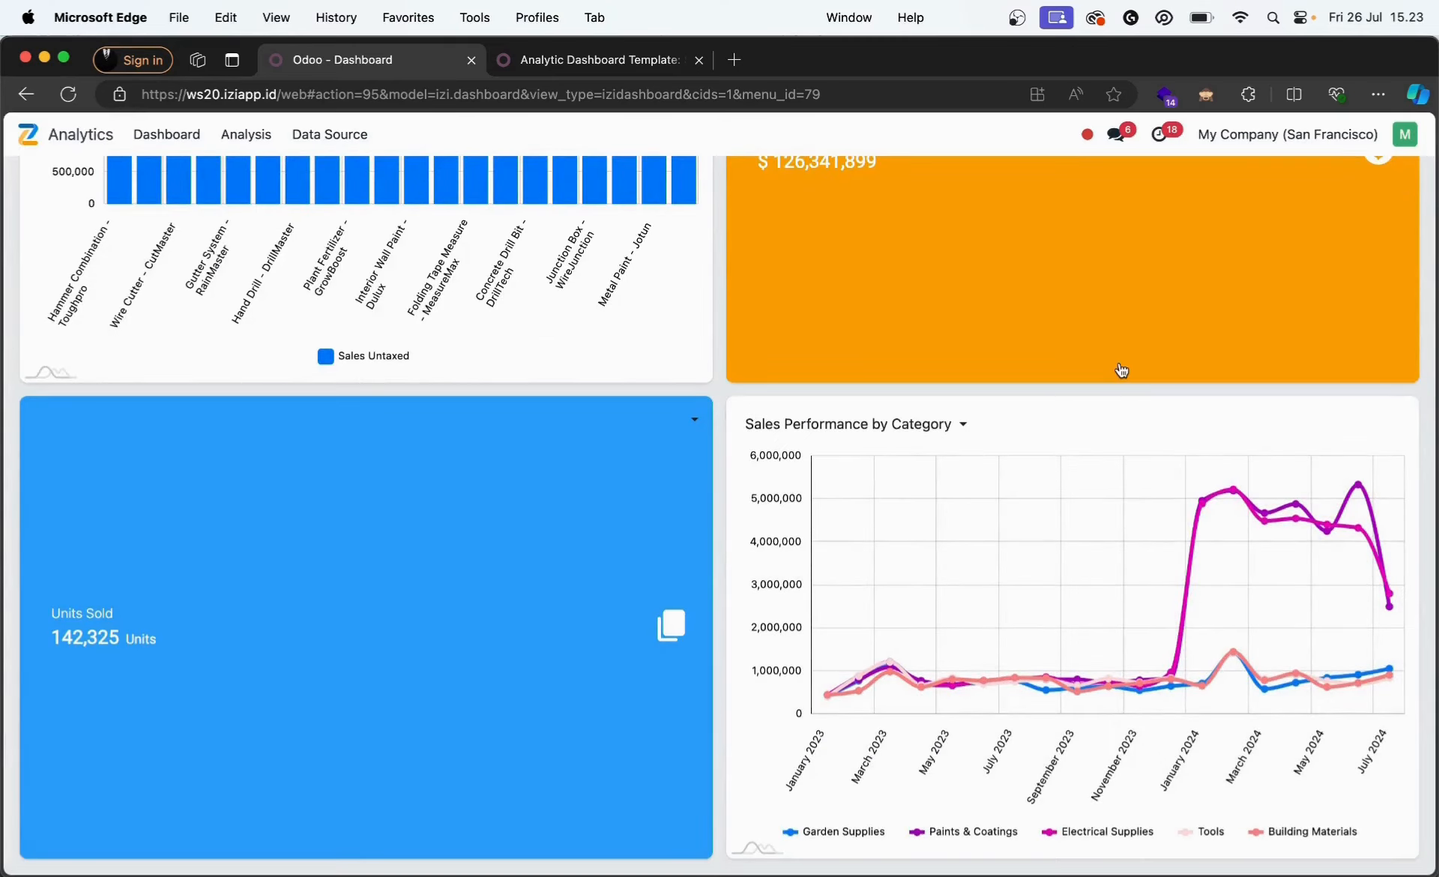
# - Open the Top 5 Product analysis and change its visual to Row
pyautogui.scroll(10, 928, 438)
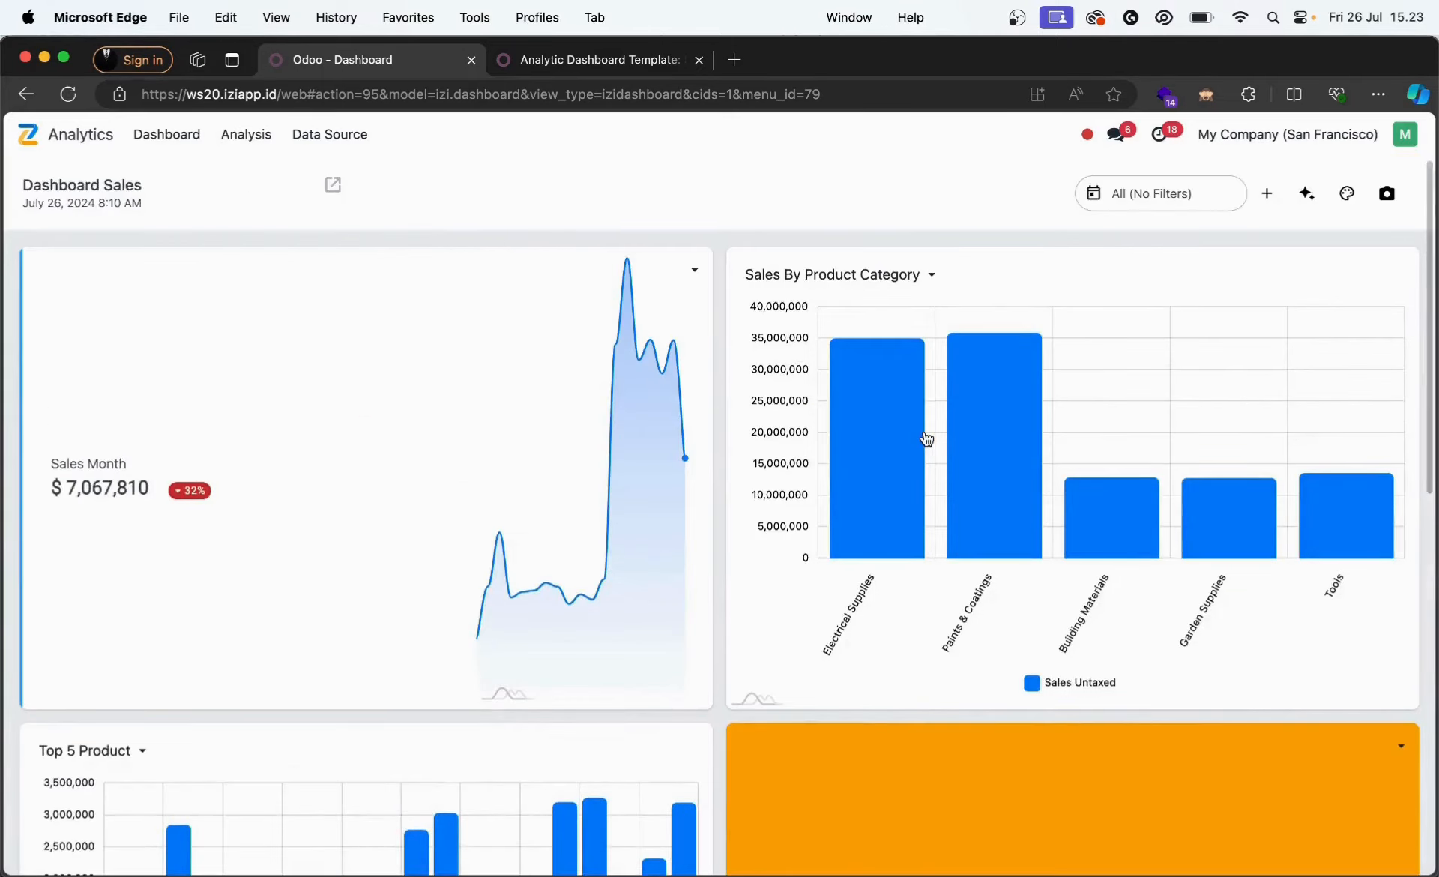
pyautogui.scroll(-5, 927, 438)
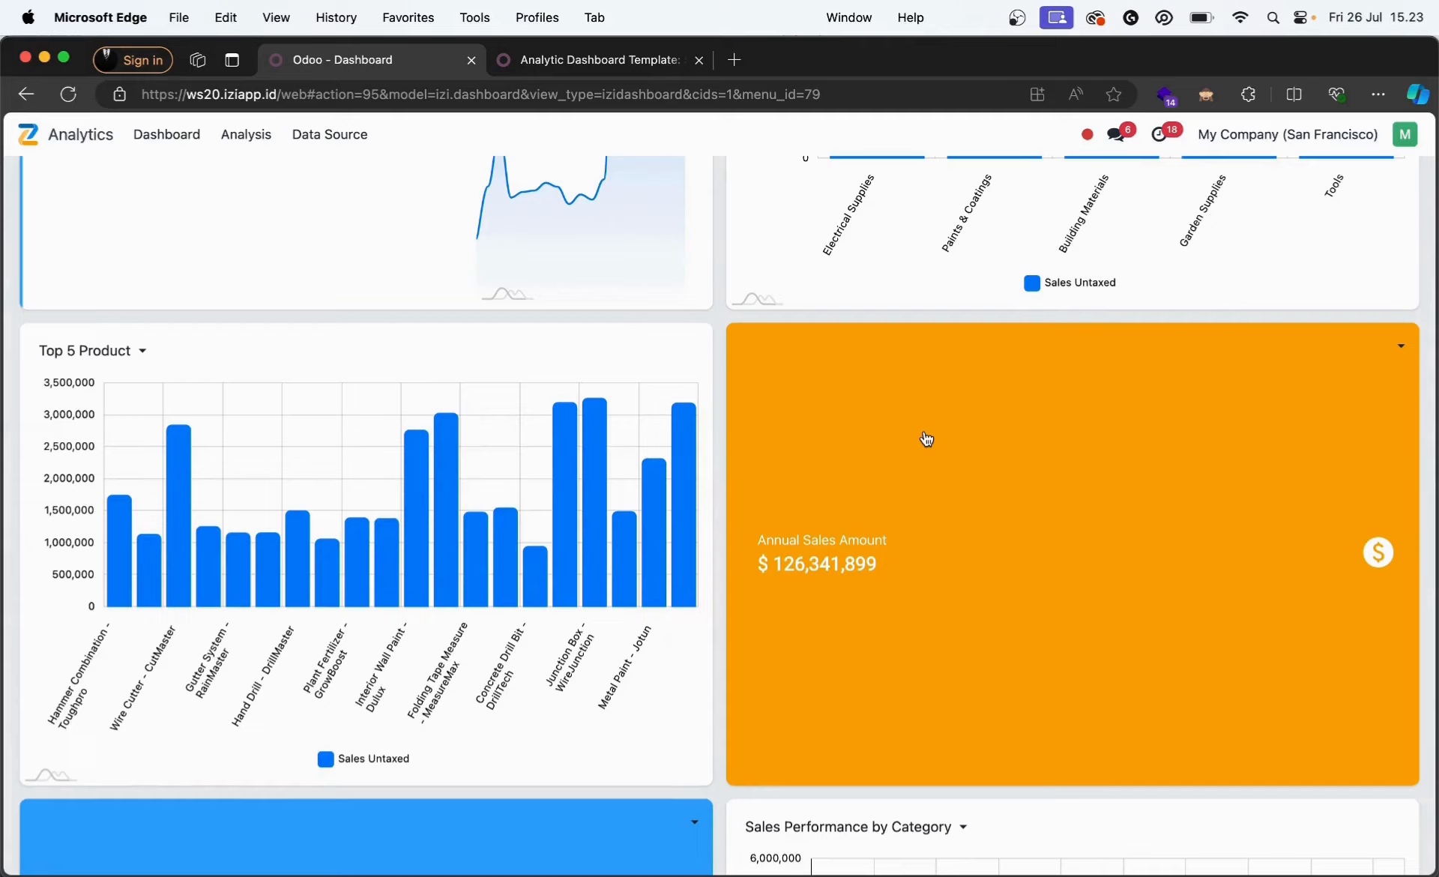
pyautogui.click(143, 352)
pyautogui.click(120, 384)
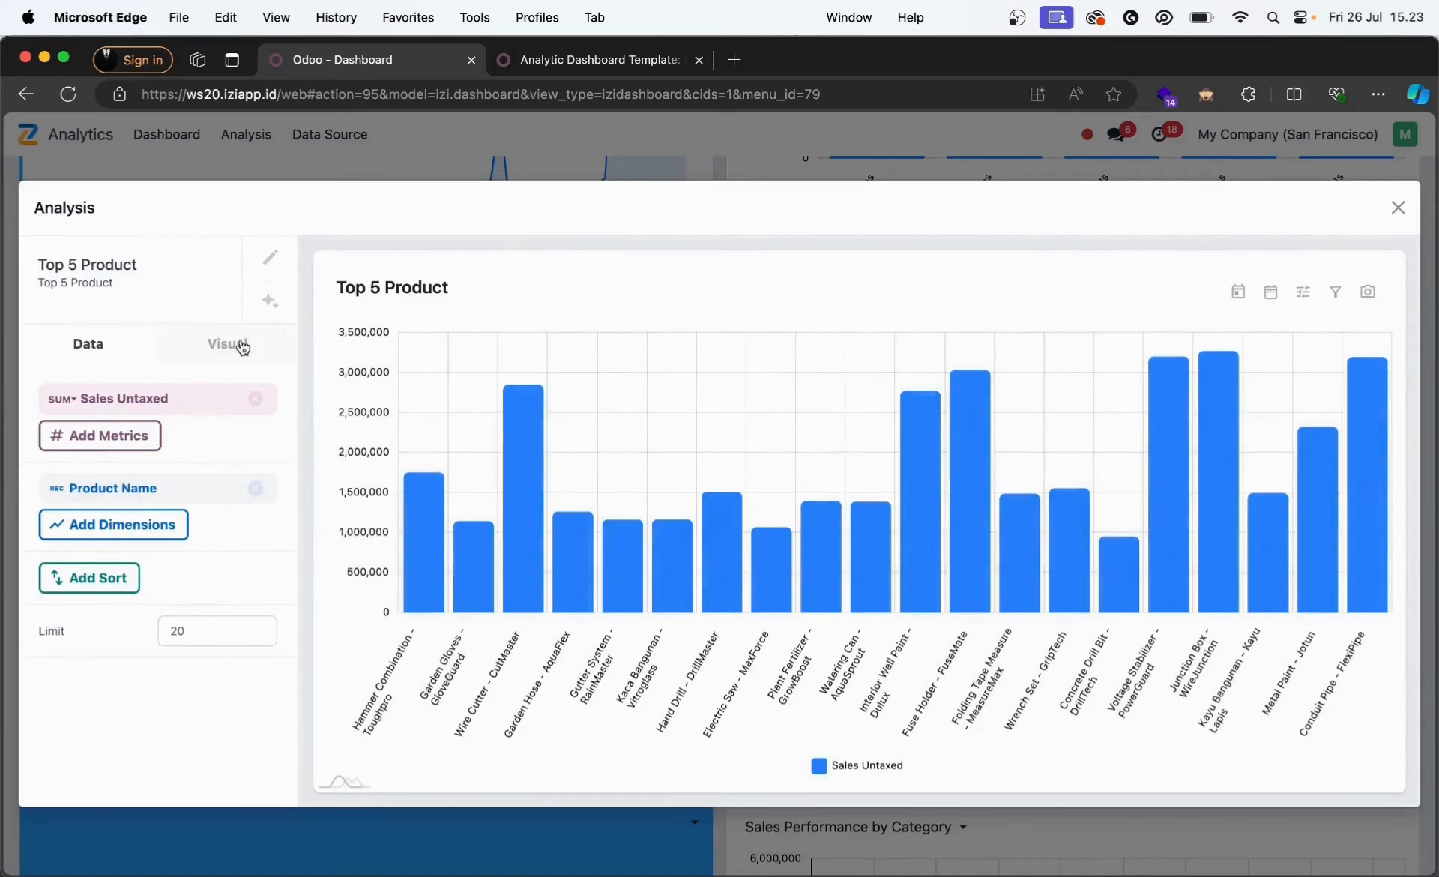
pyautogui.click(241, 346)
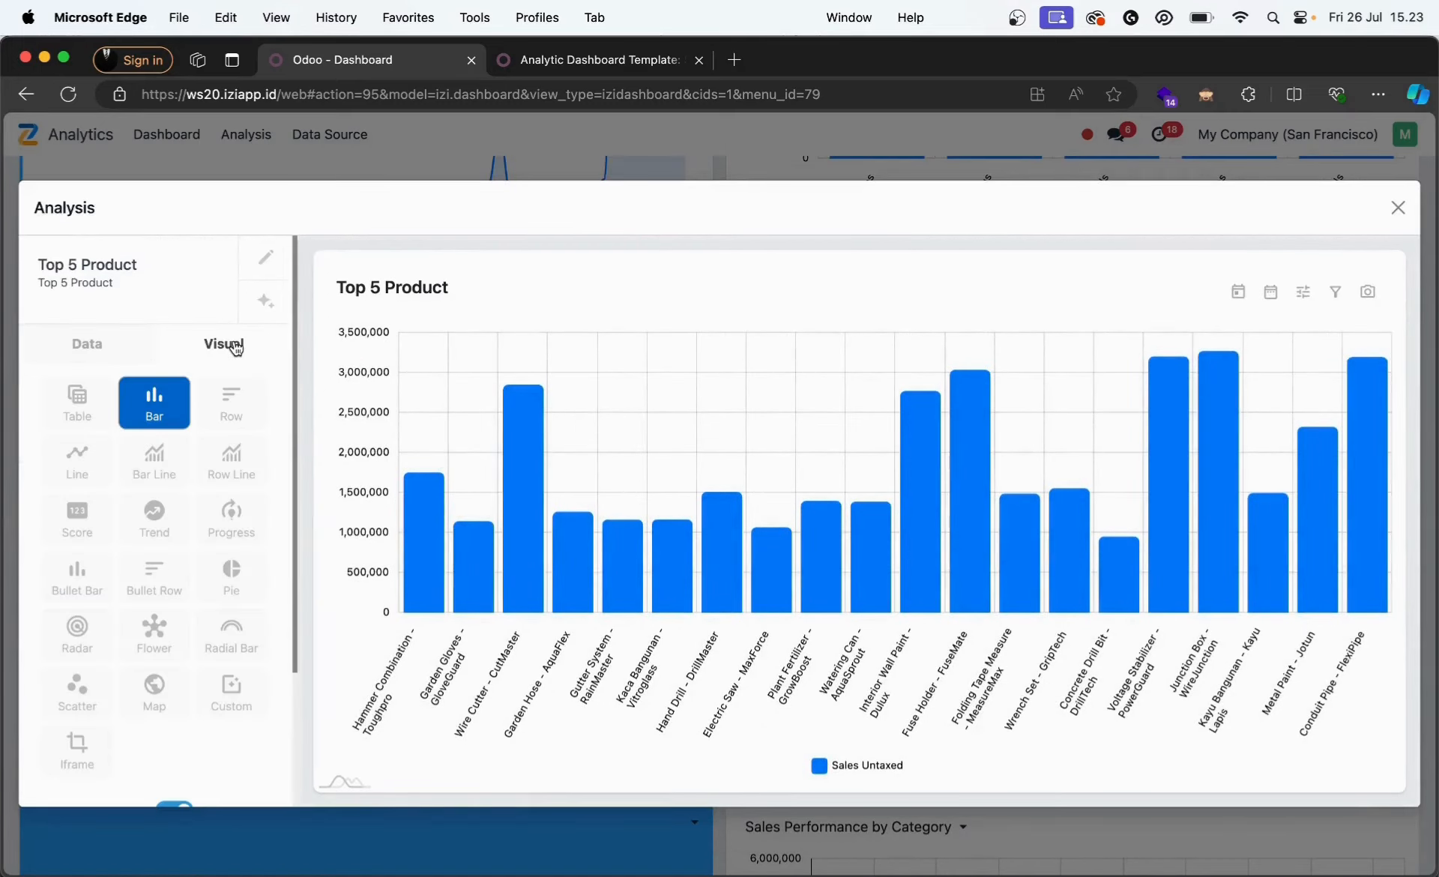
pyautogui.click(238, 398)
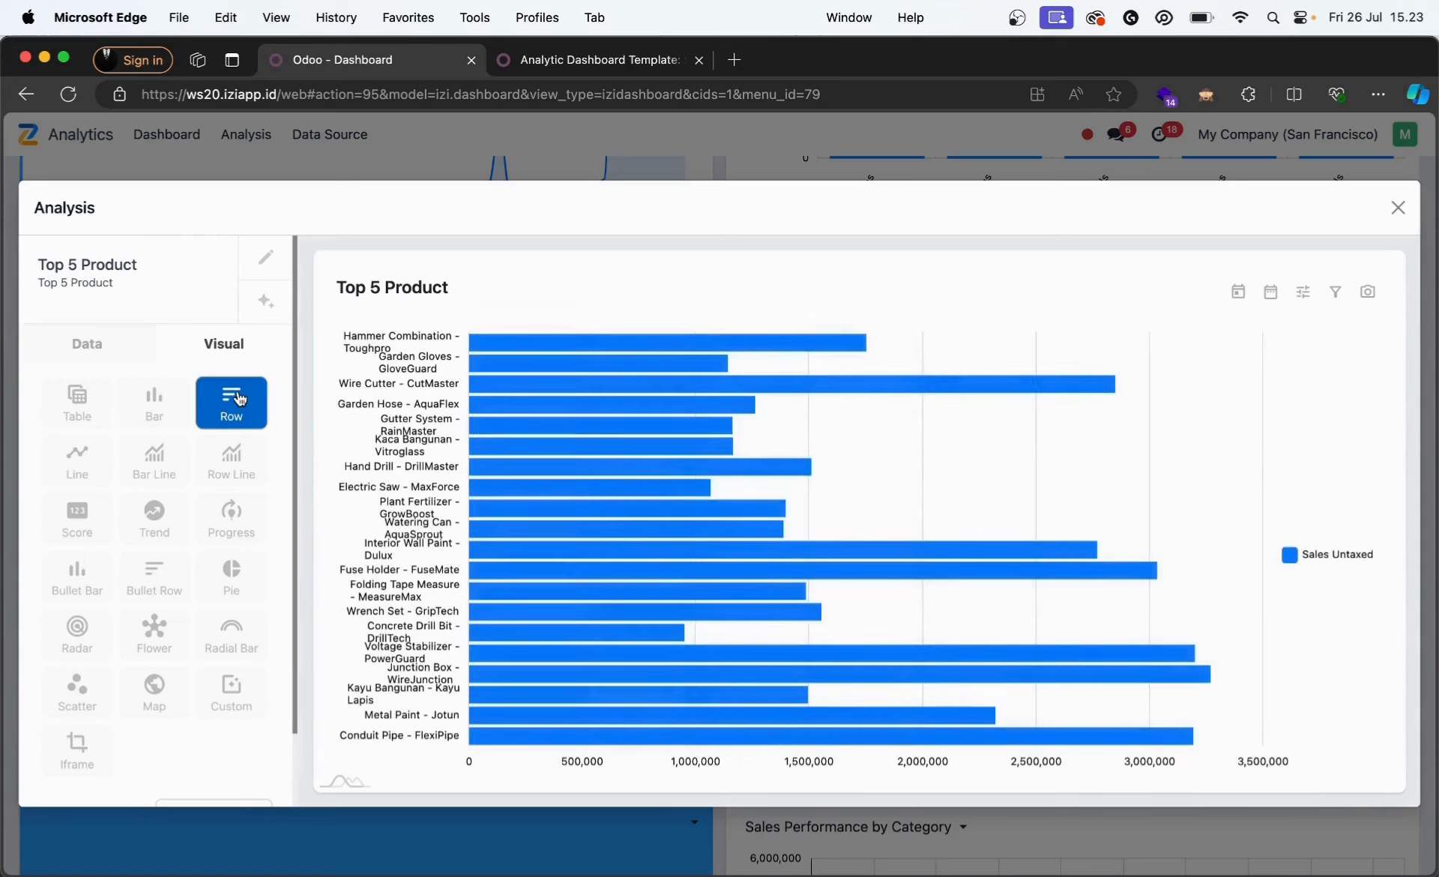
# - Sort the Top 5 Product analysis by Sales Untaxed in descending order
pyautogui.click(117, 352)
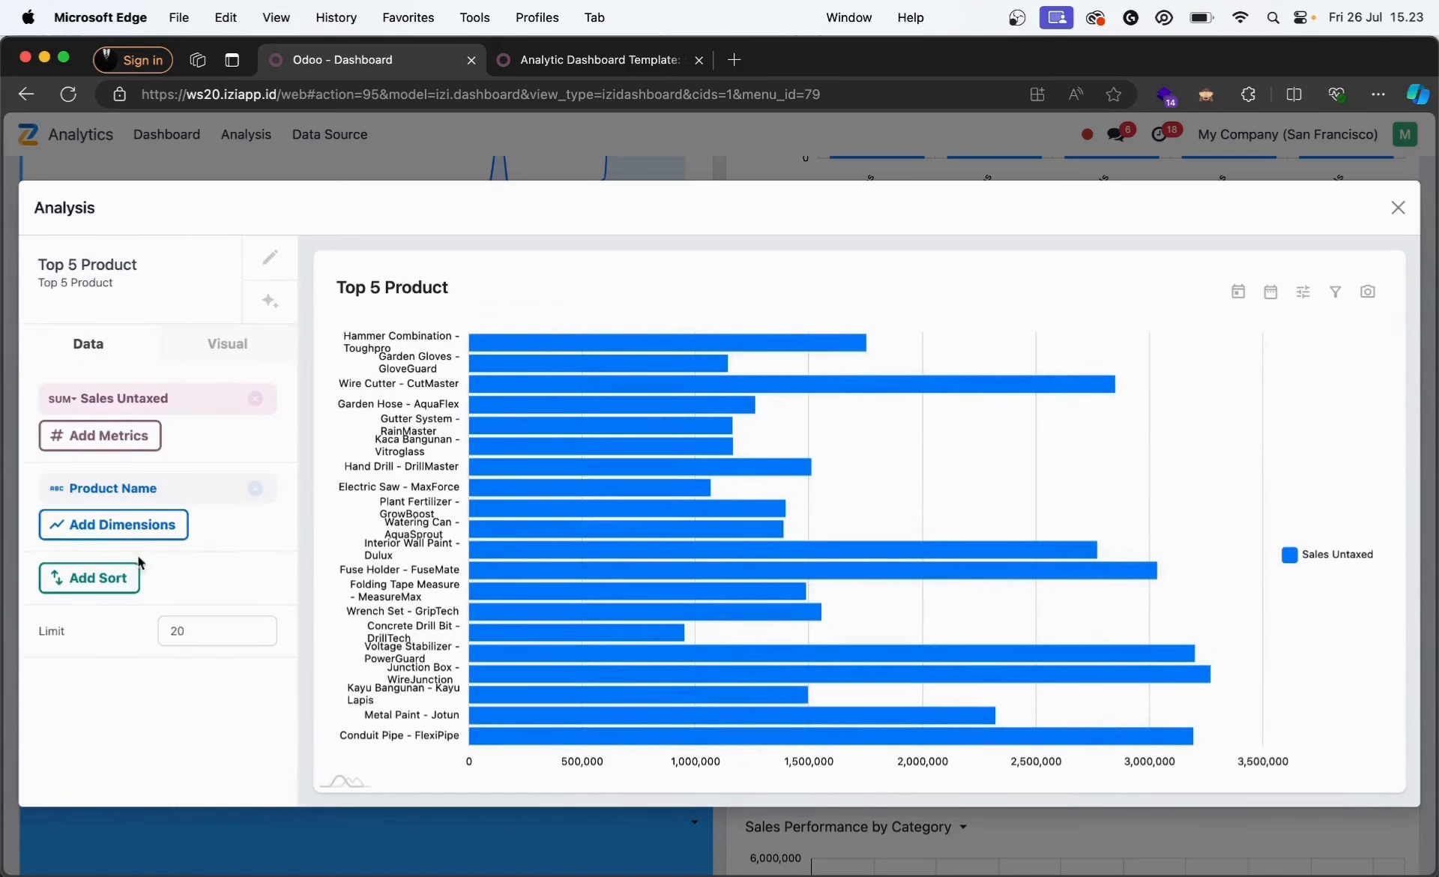
pyautogui.click(136, 582)
pyautogui.click(159, 628)
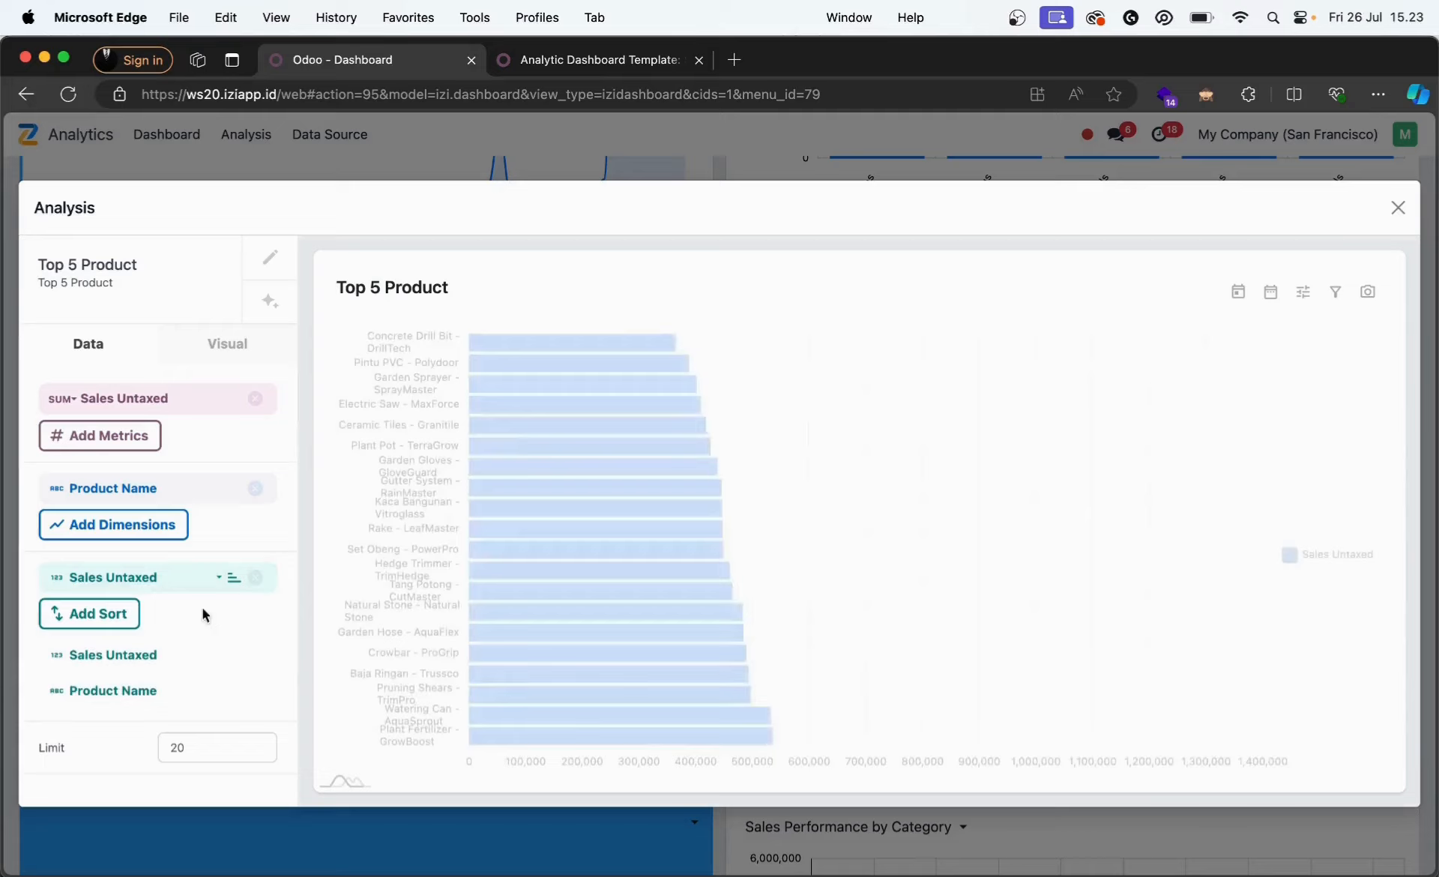
pyautogui.click(226, 584)
pyautogui.click(247, 646)
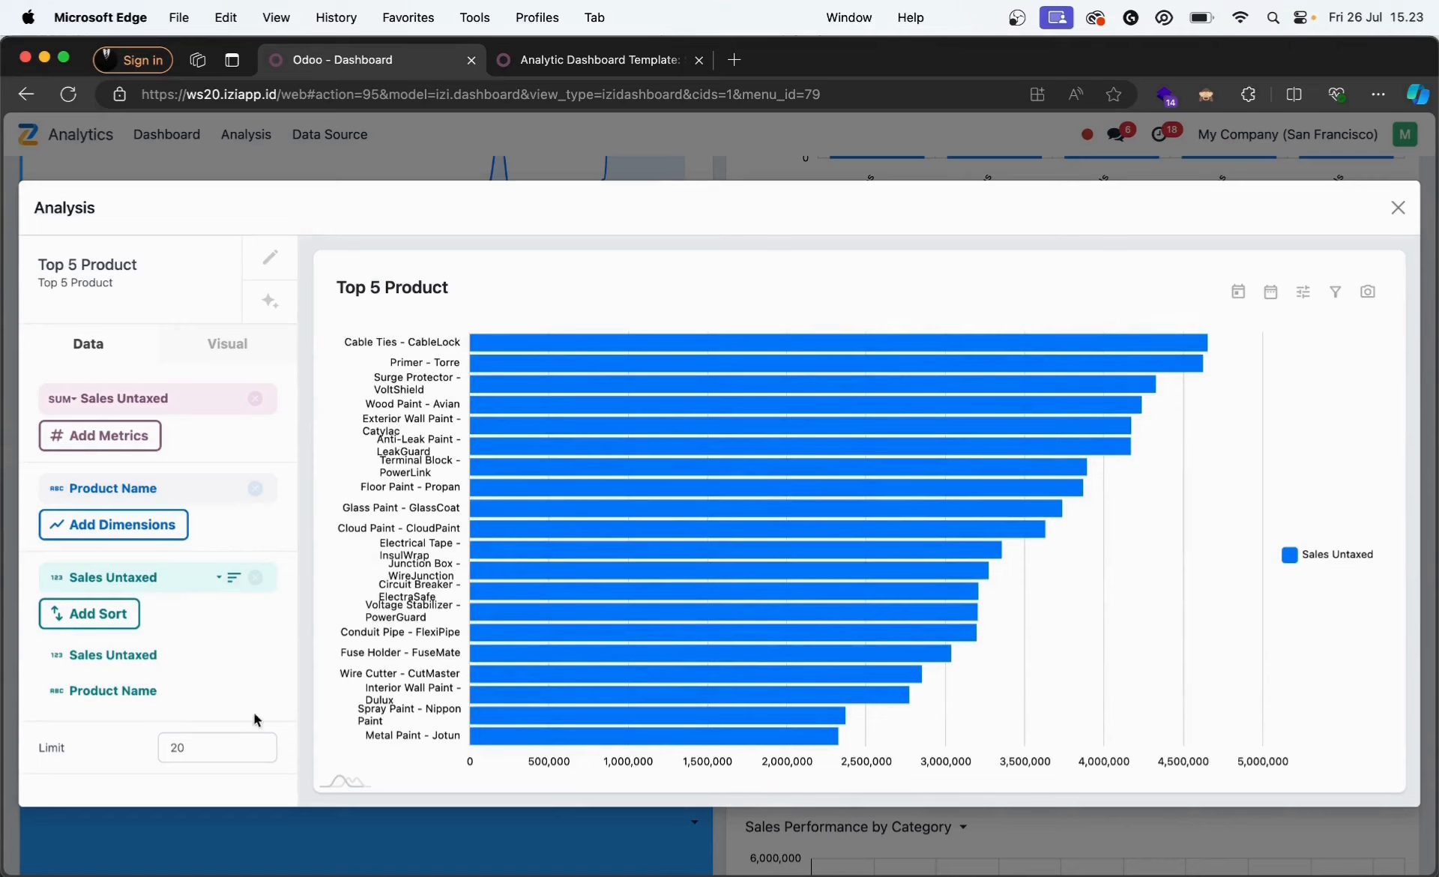
# - Limit the Top 5 Product analysis to 5 results and return to the dashboard
pyautogui.click(226, 744)
pyautogui.press('BackSpace')
pyautogui.press('BackSpace')
pyautogui.write('5')
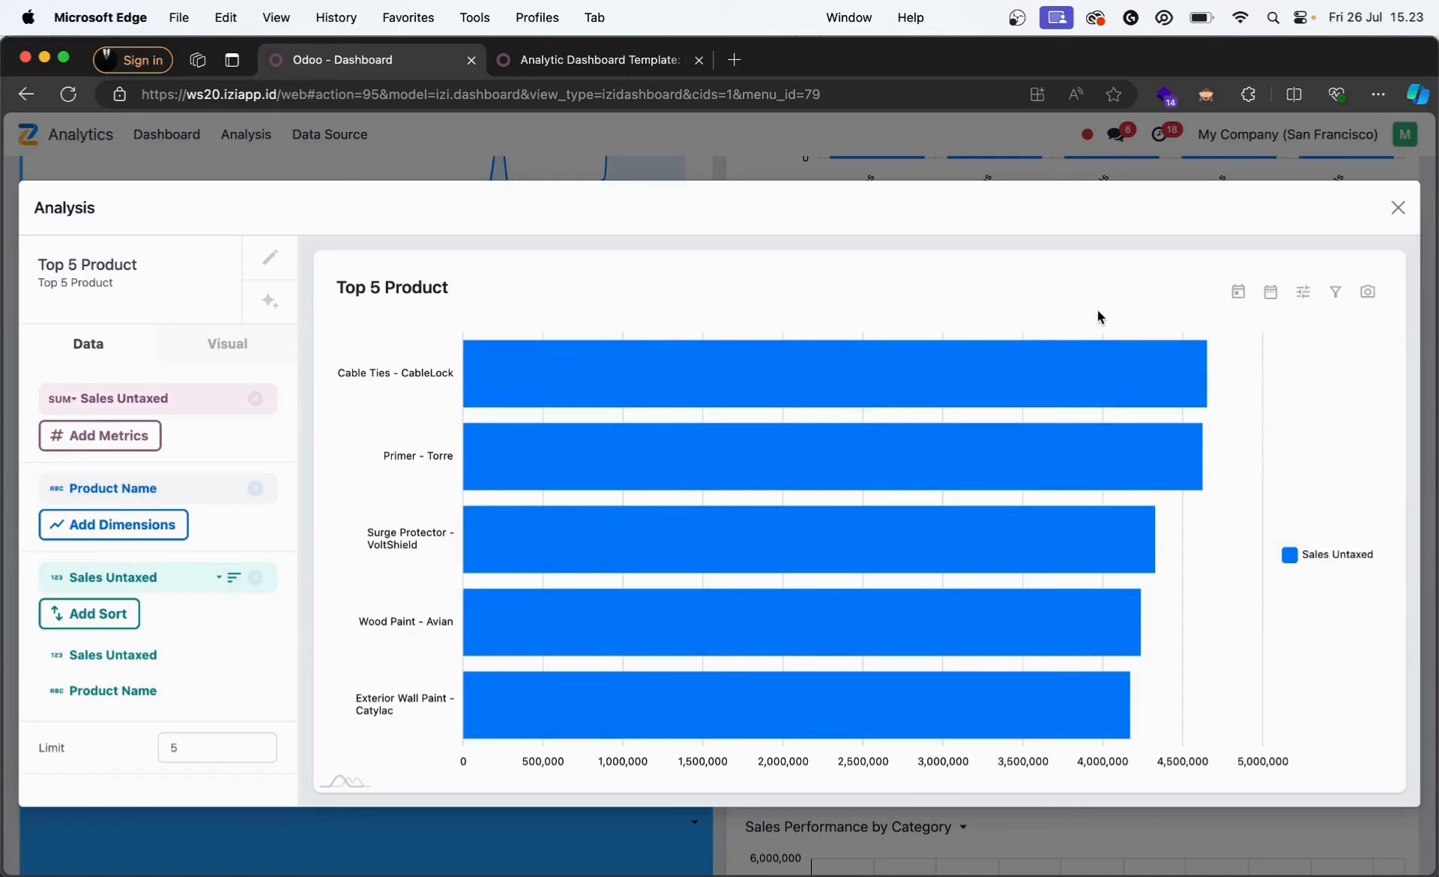
pyautogui.click(1396, 209)
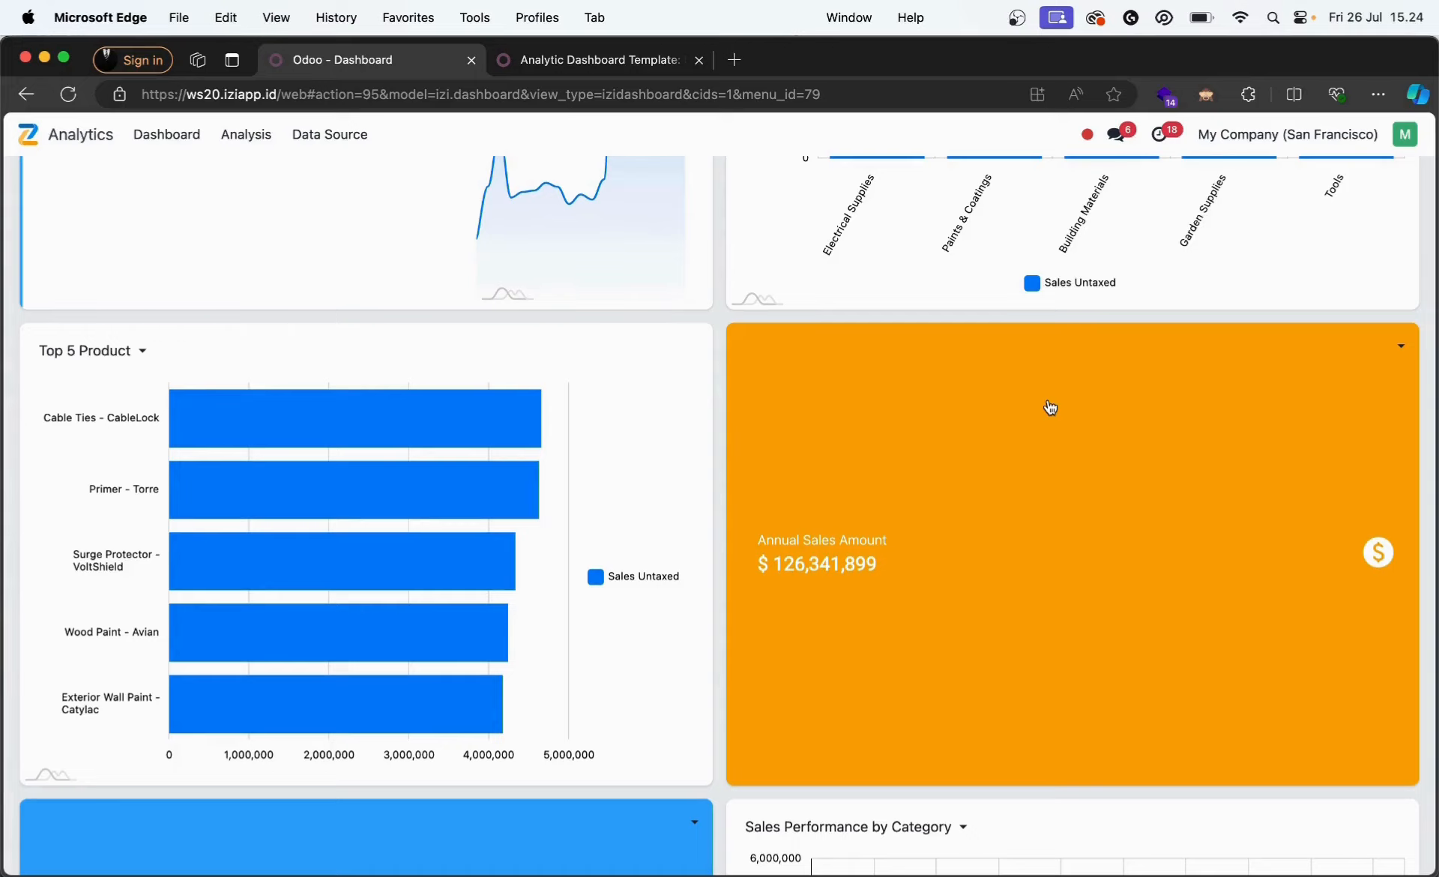
# - Change the Sales By Product Category analysis to a Pie visual and return to the dashboard
pyautogui.scroll(5, 1050, 407)
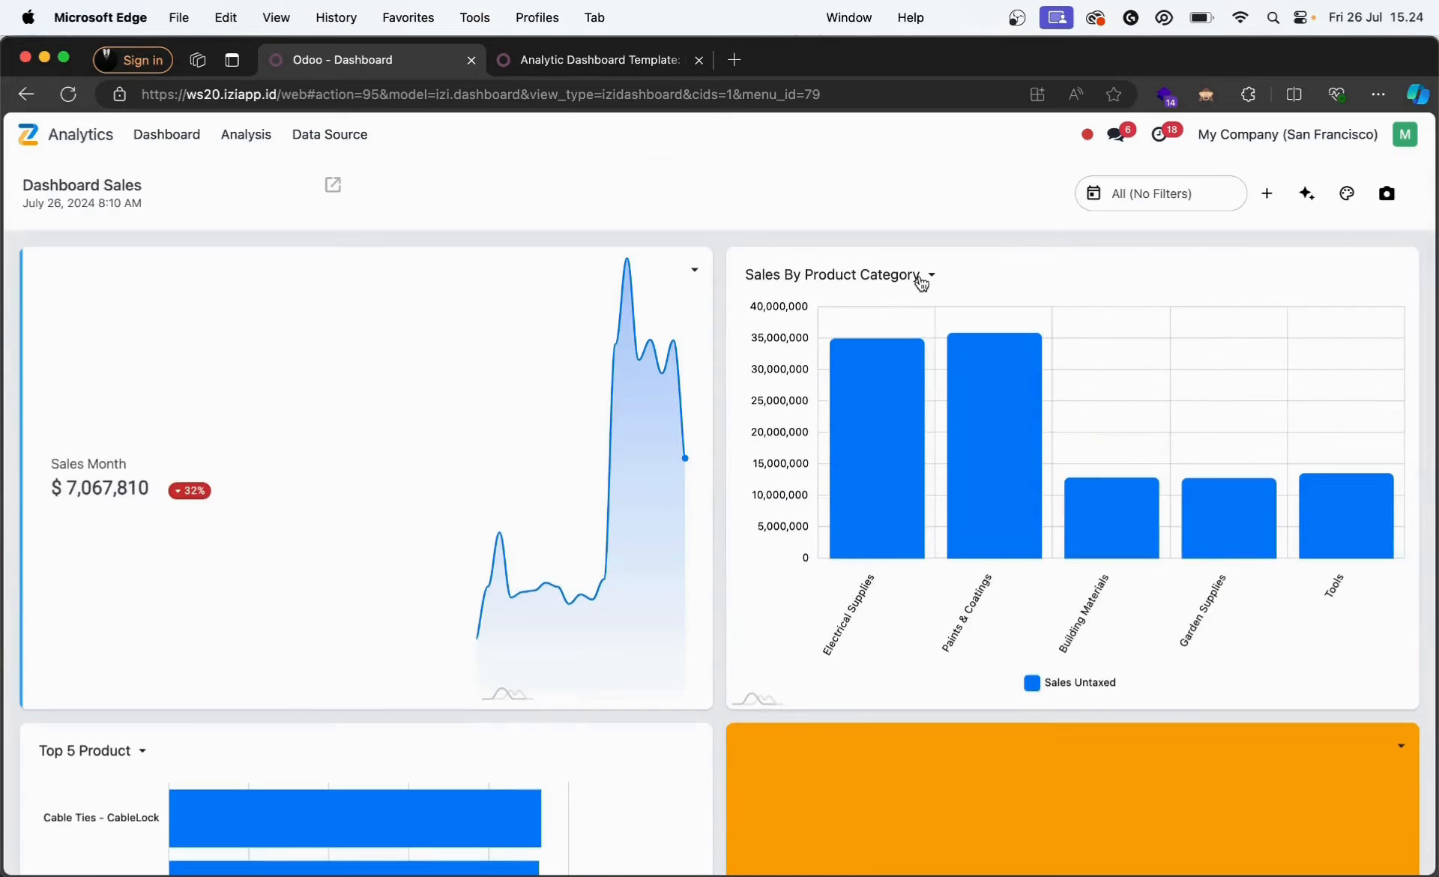
pyautogui.click(930, 277)
pyautogui.click(832, 322)
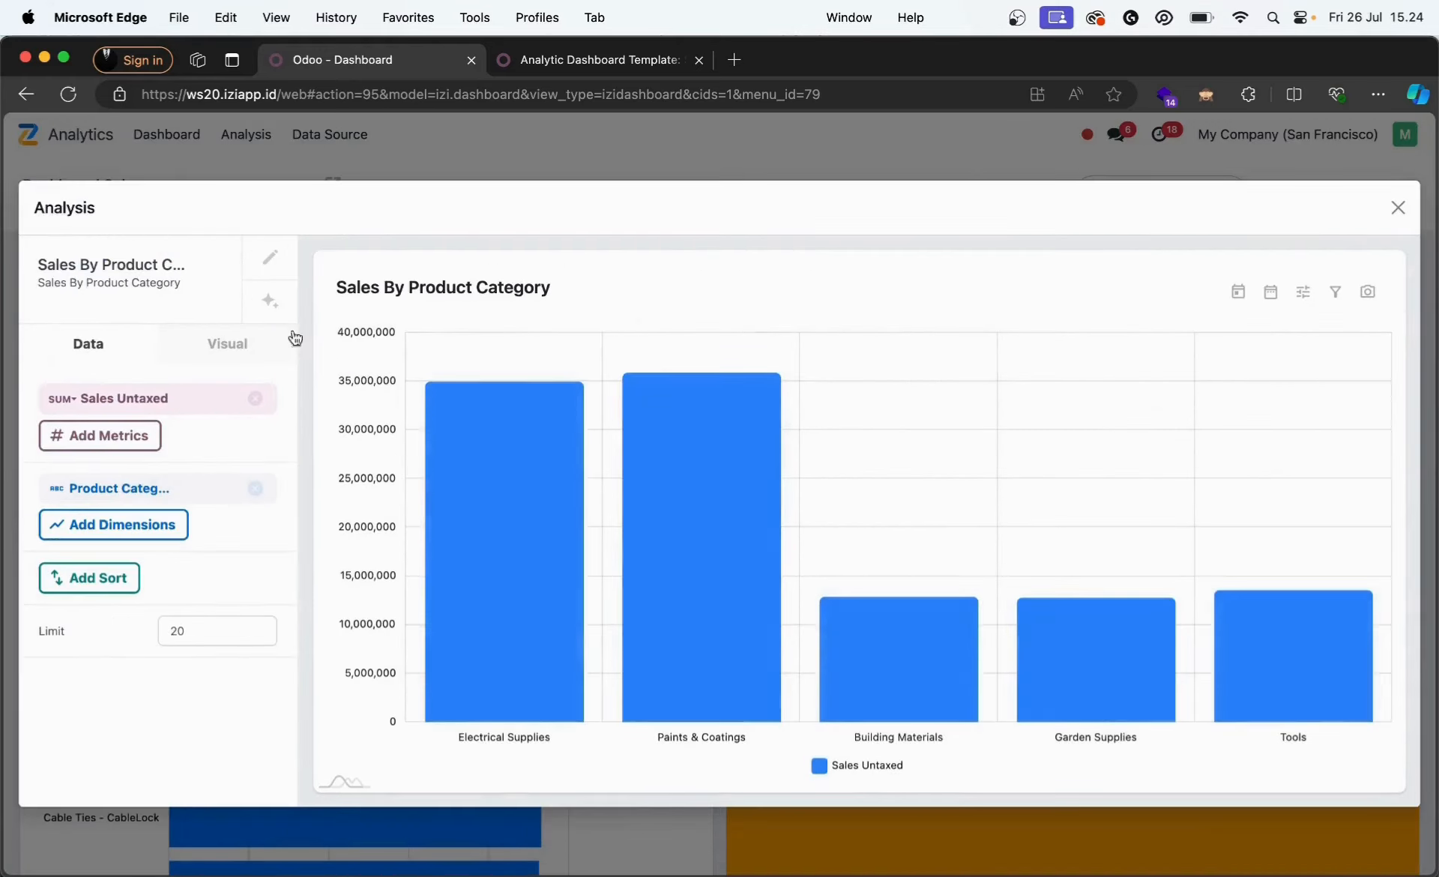
pyautogui.click(246, 345)
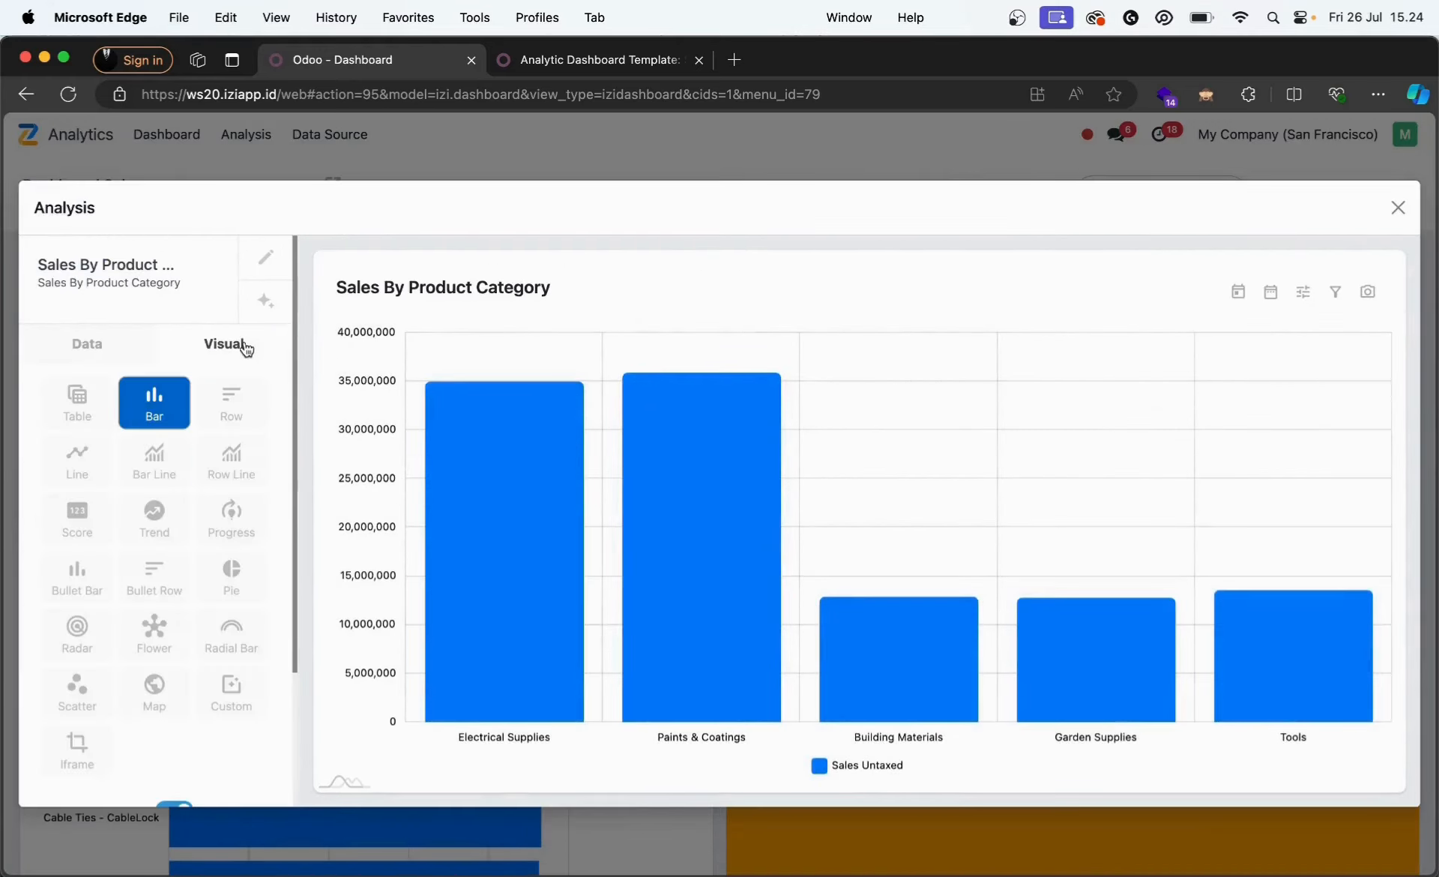
pyautogui.click(243, 585)
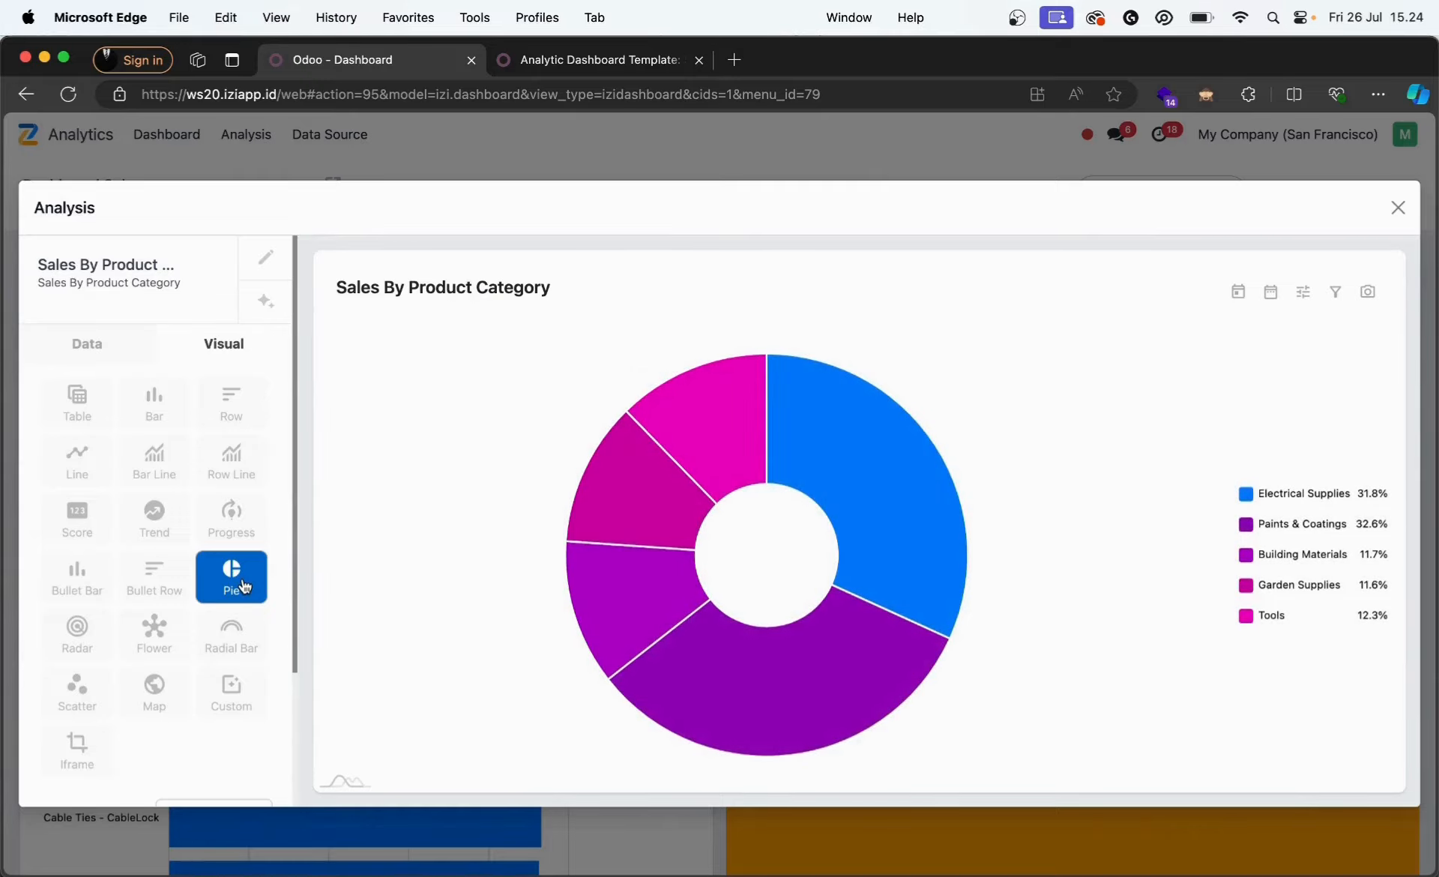
pyautogui.click(1398, 208)
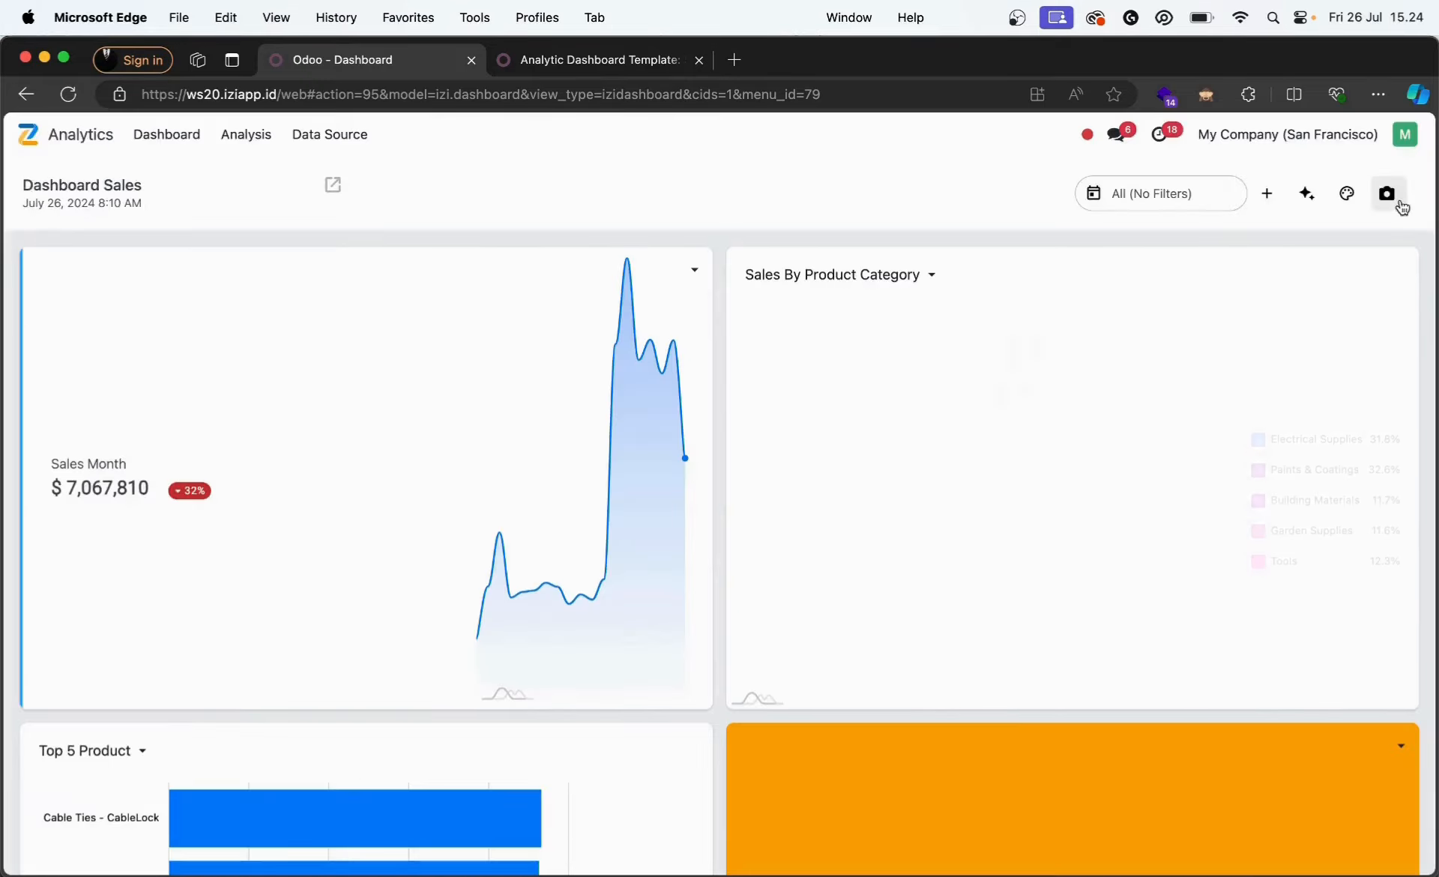
# - Set the Top 5 Product chart's legend position to Bottom and return to the dashboard
pyautogui.scroll(-3, 928, 520)
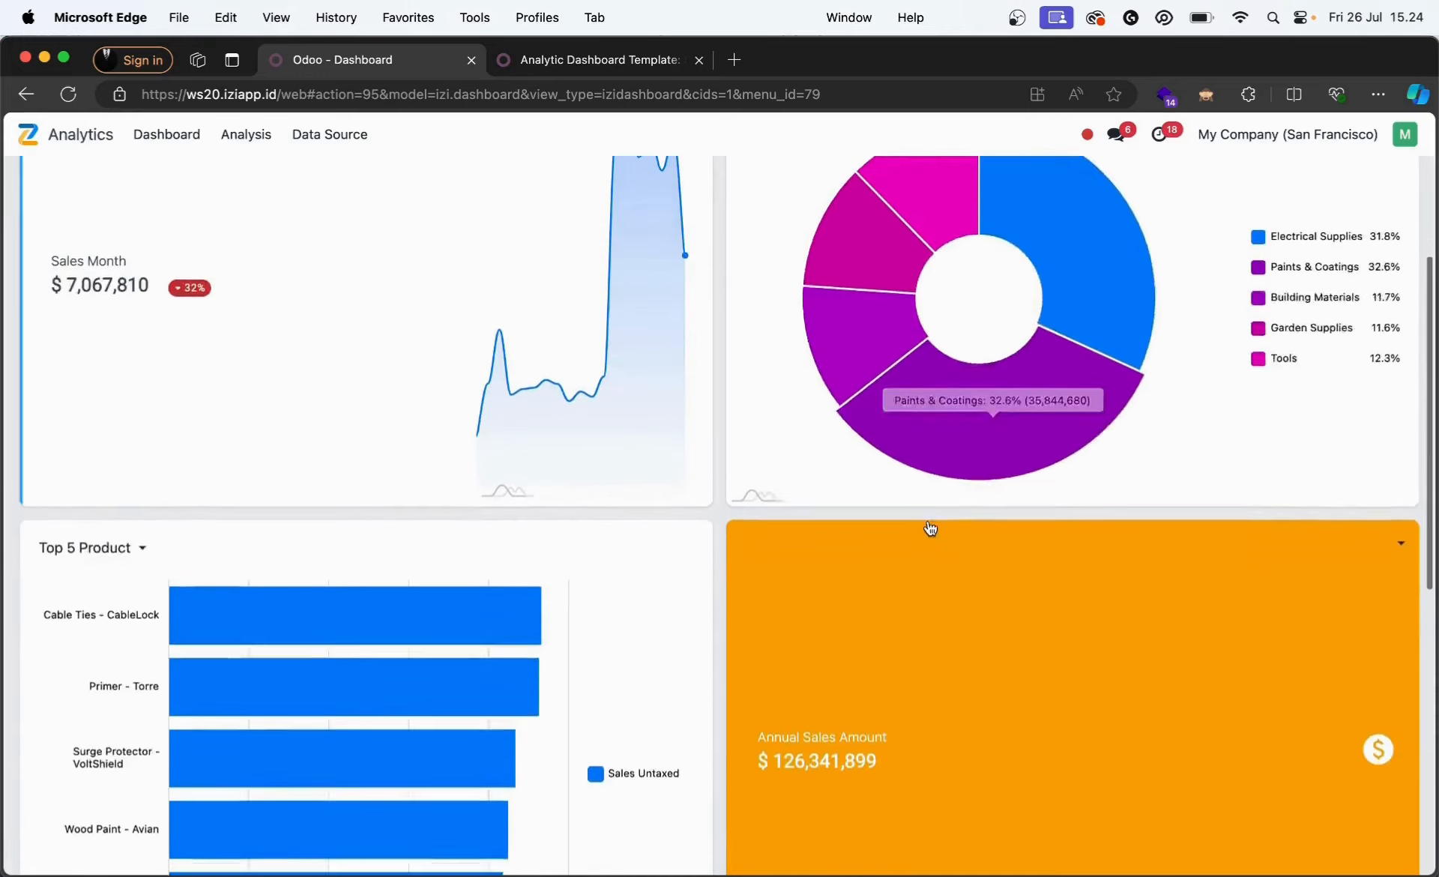
pyautogui.scroll(-2, 930, 528)
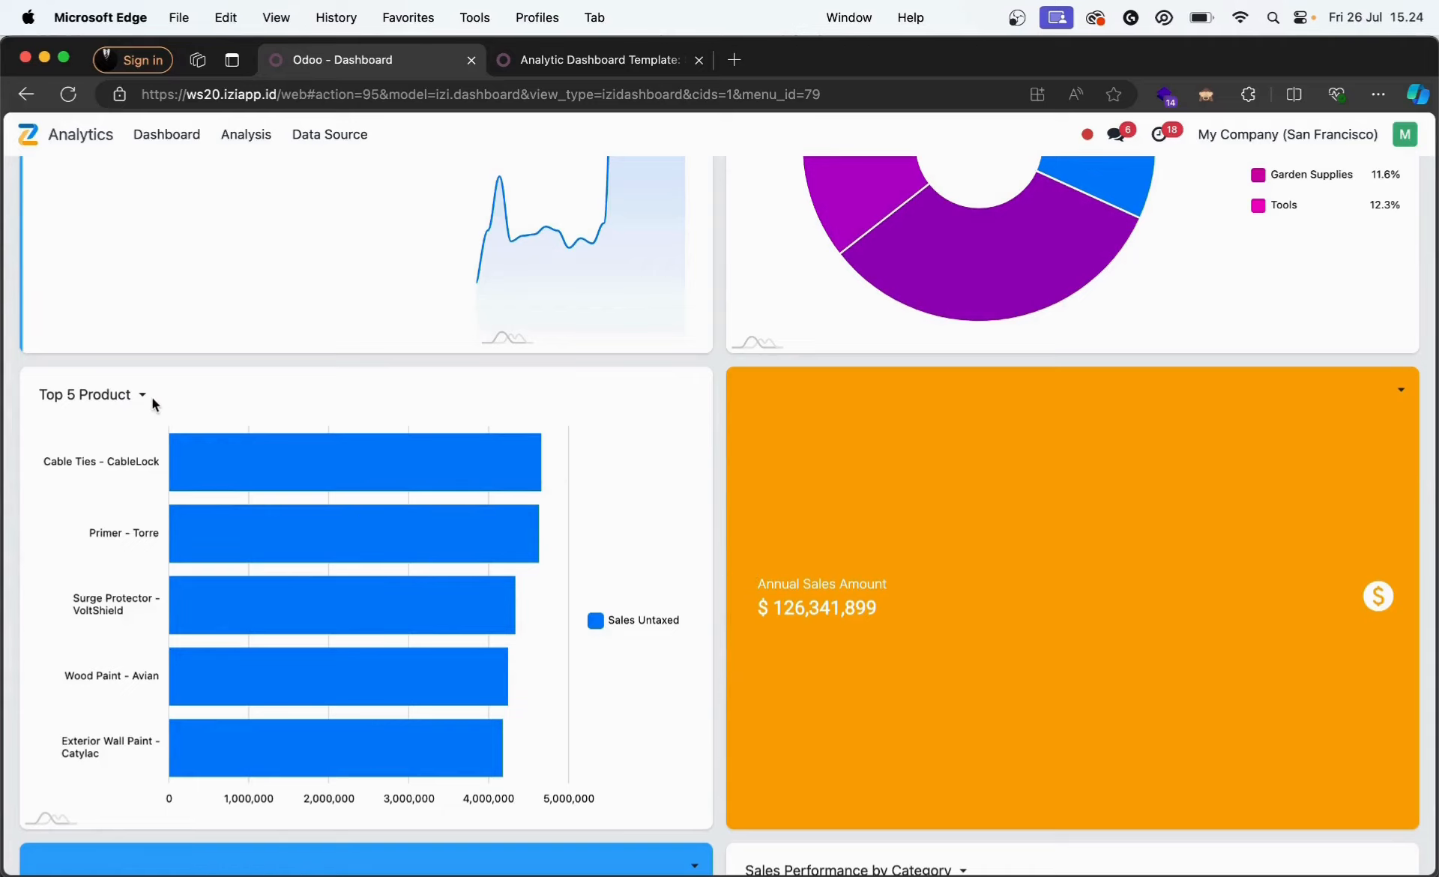
pyautogui.click(133, 401)
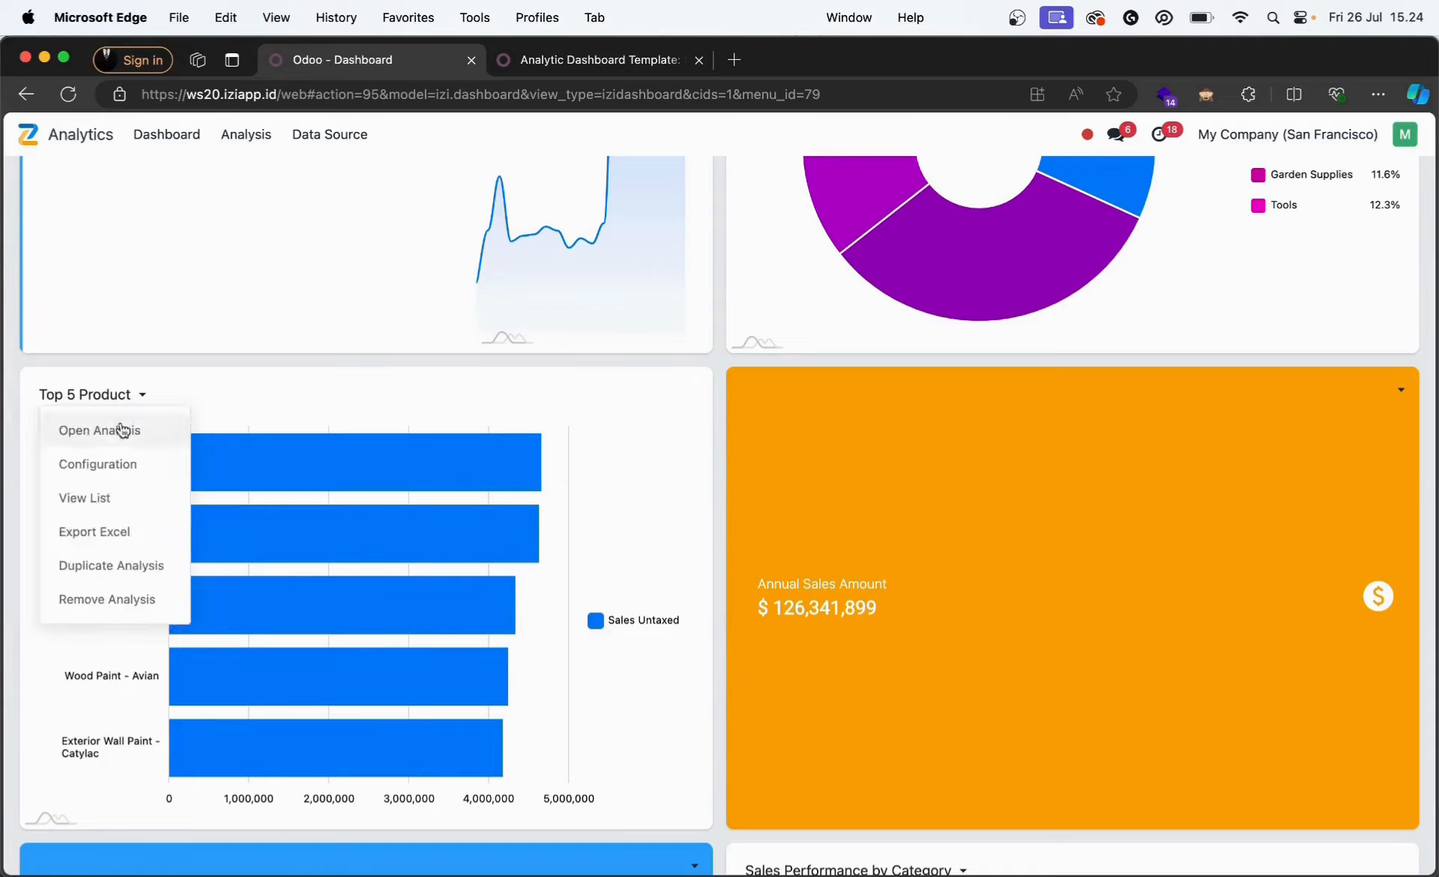
pyautogui.click(113, 432)
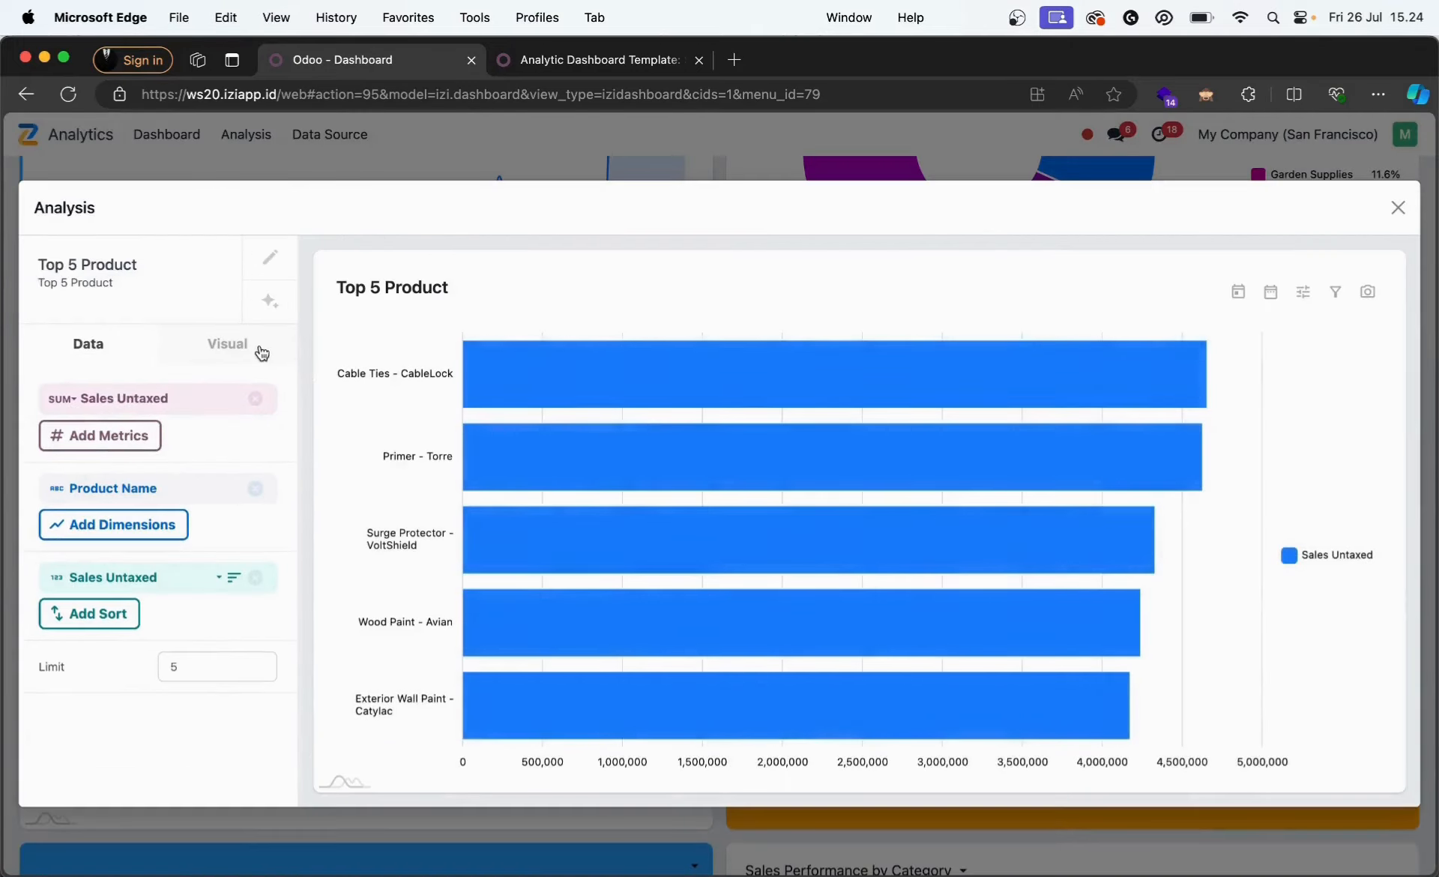
pyautogui.click(240, 345)
pyautogui.scroll(-2, 229, 626)
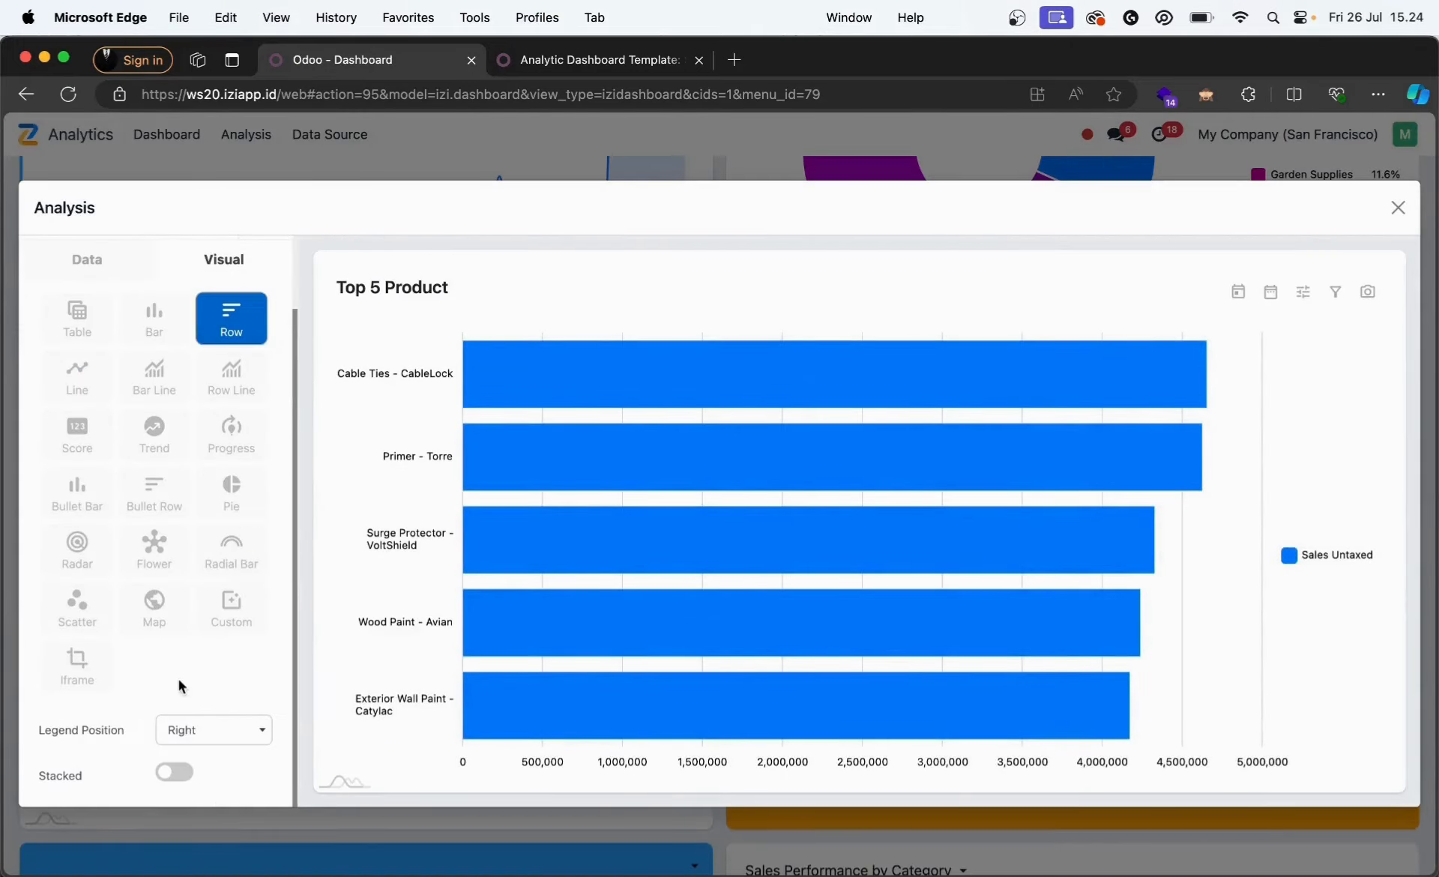
pyautogui.click(210, 739)
pyautogui.click(207, 710)
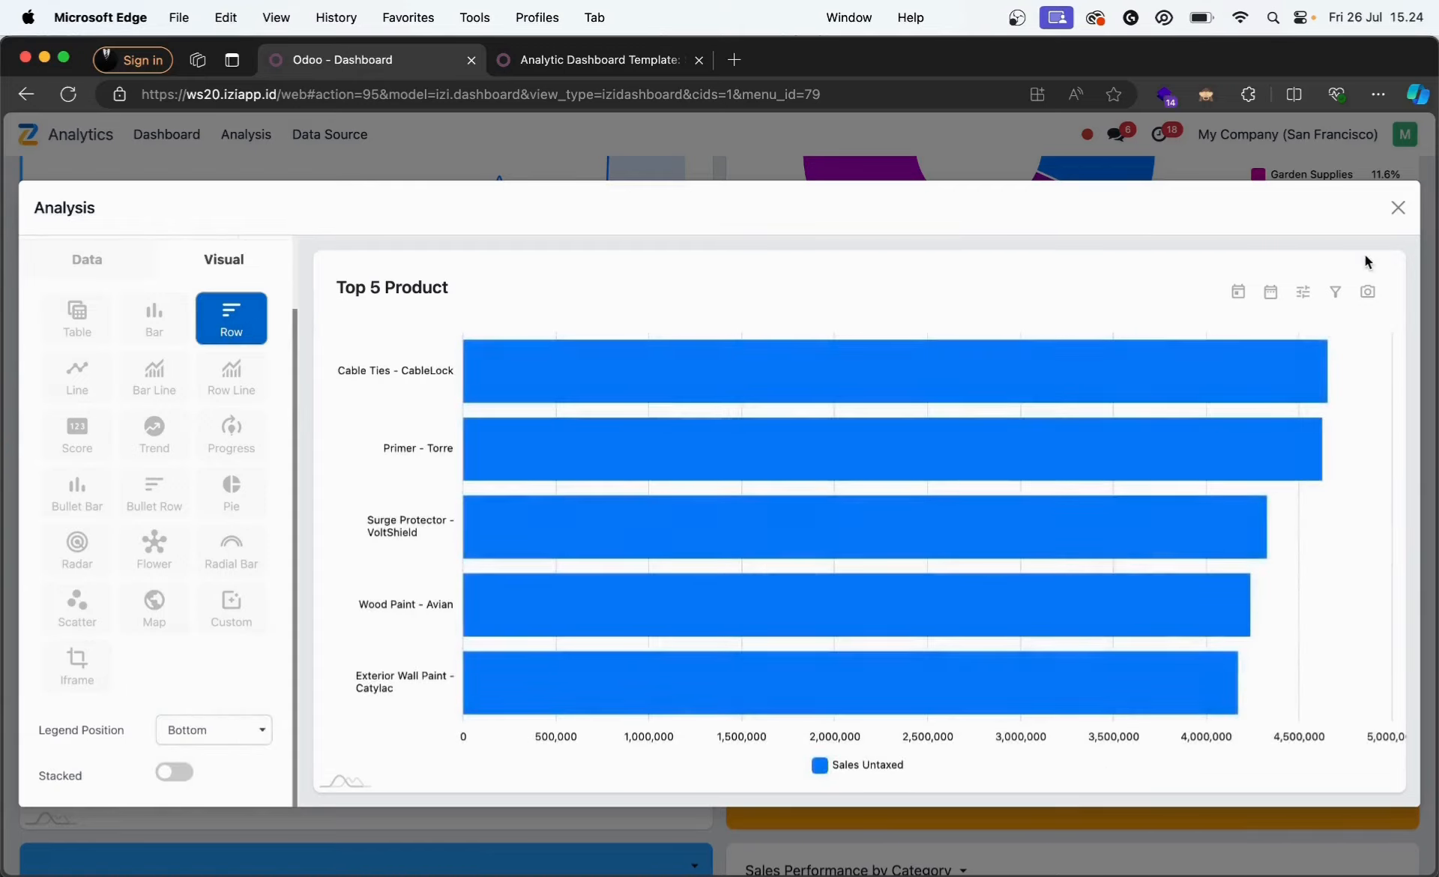
pyautogui.click(1398, 207)
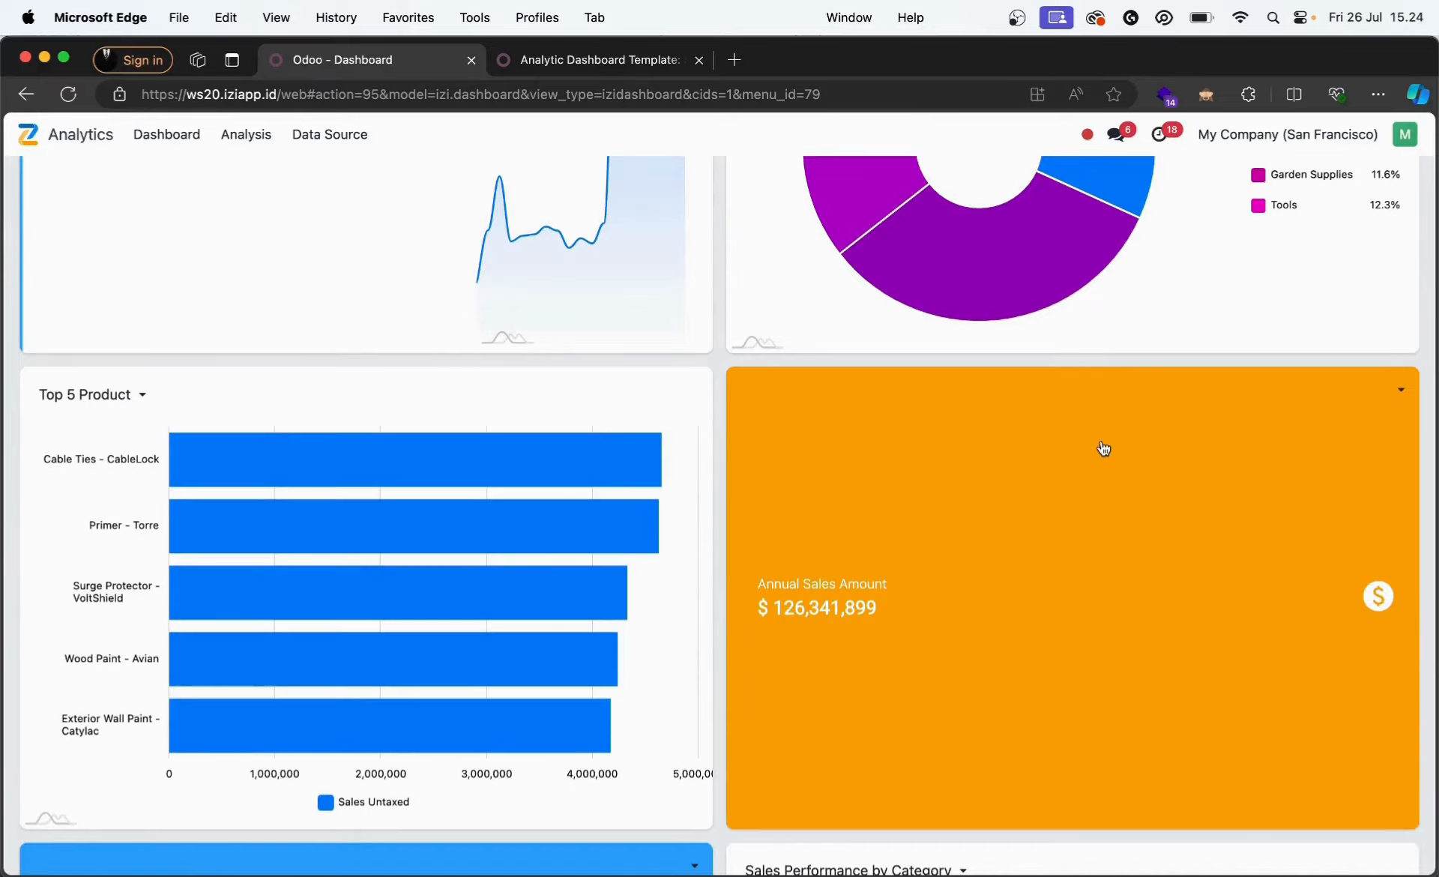
# - Enter layout editing and shrink the Sales Month, Annual Sales Amount and Units Sold cards to compact half-width scorecards
pyautogui.scroll(5, 1103, 448)
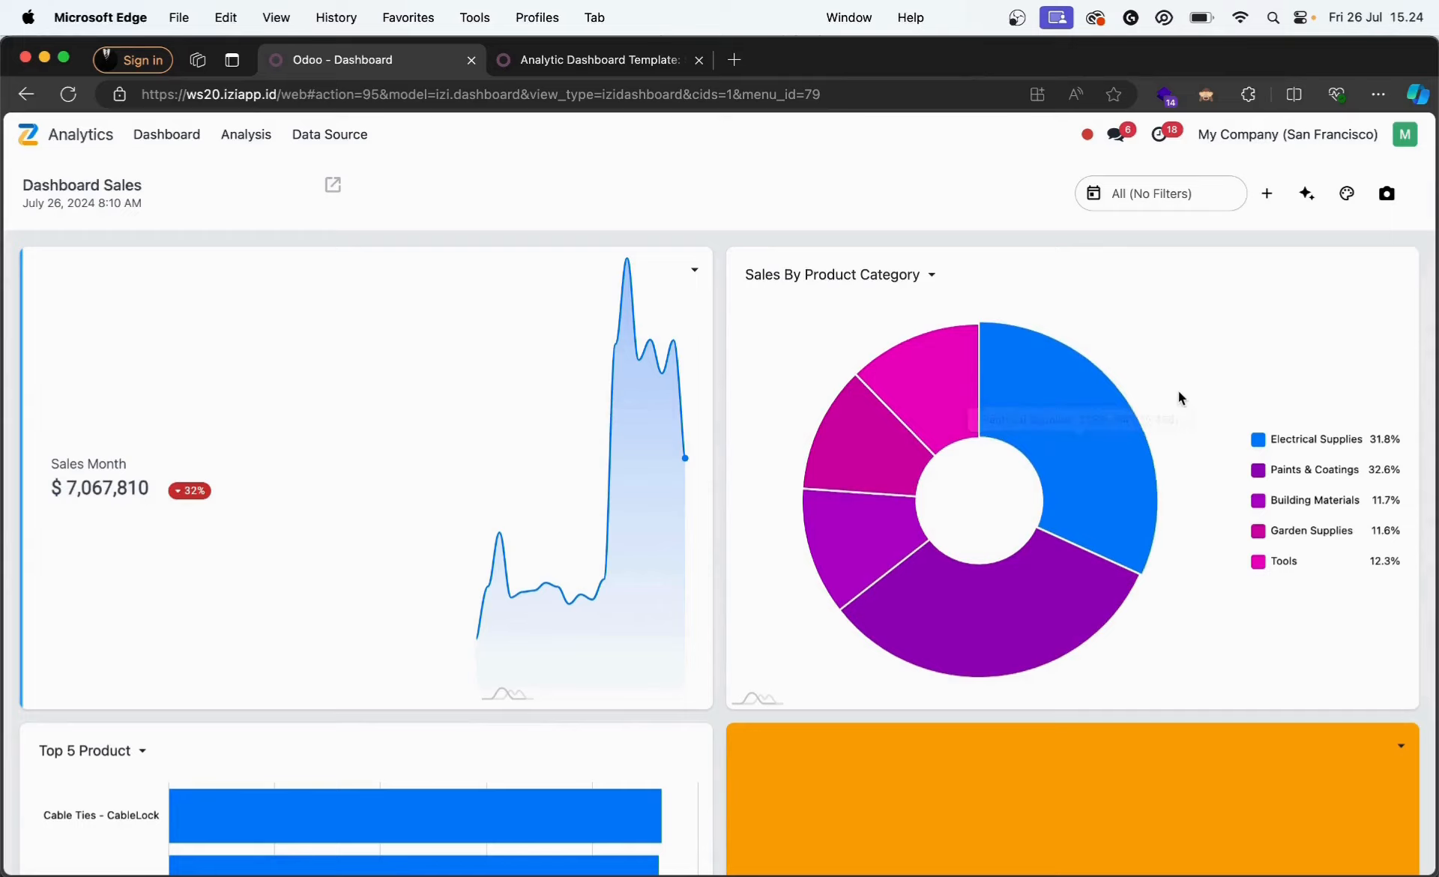
pyautogui.click(1267, 198)
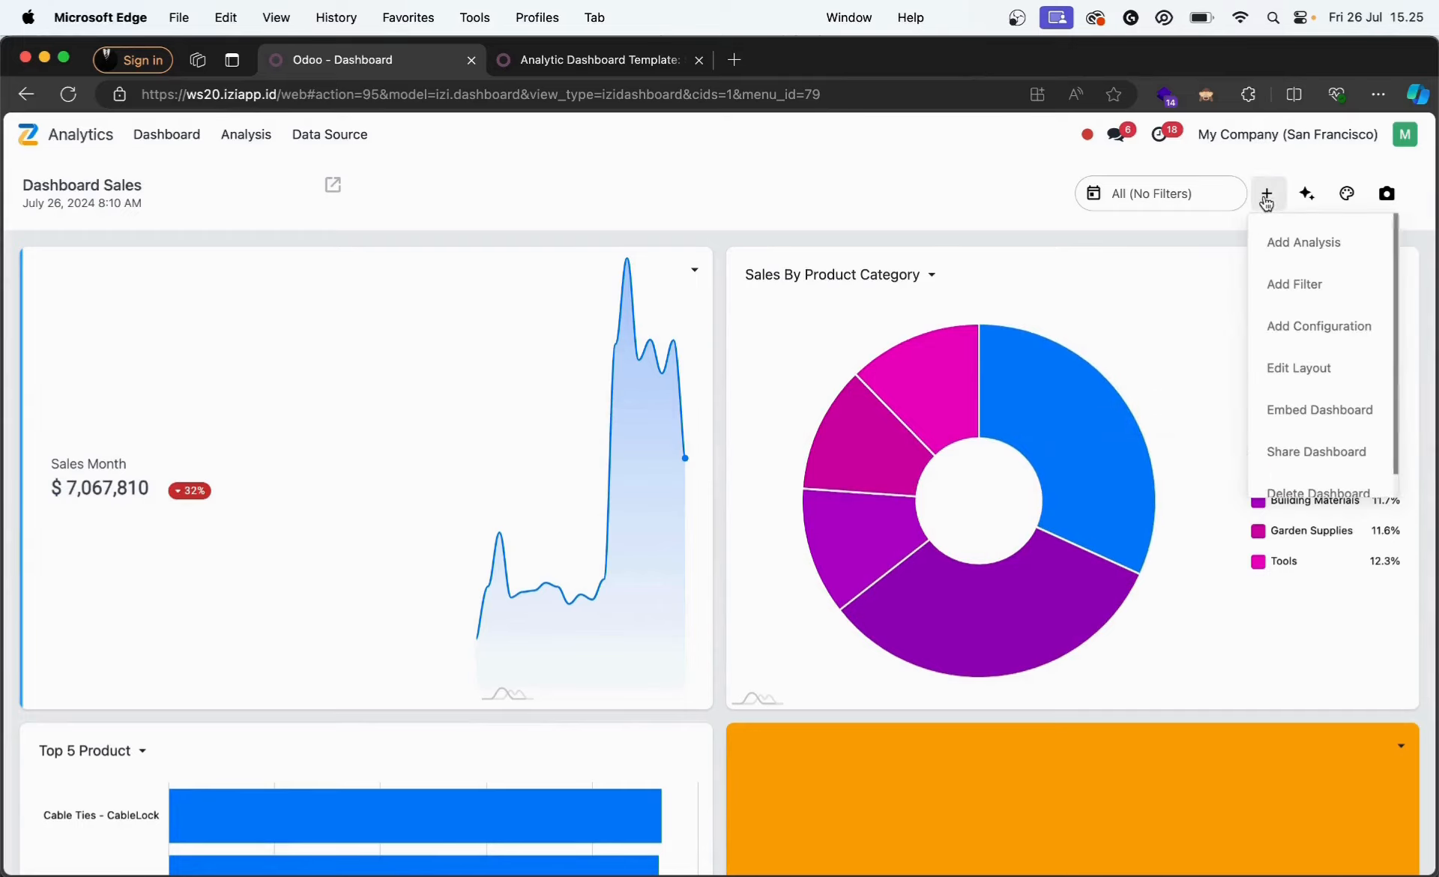
pyautogui.click(1270, 366)
pyautogui.moveTo(1099, 467)
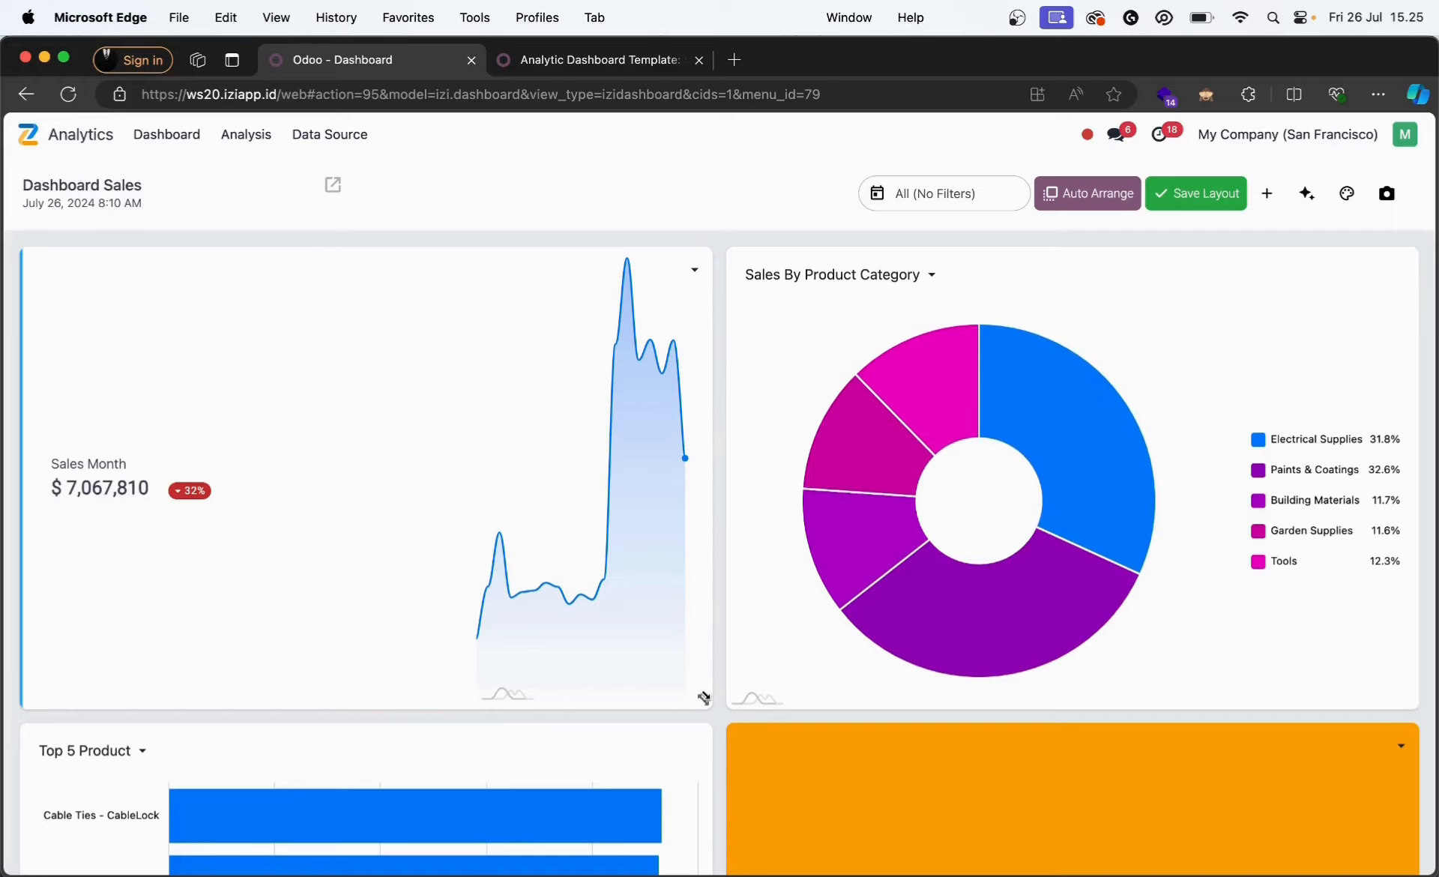
pyautogui.moveTo(703, 697); pyautogui.dragTo(378, 341)
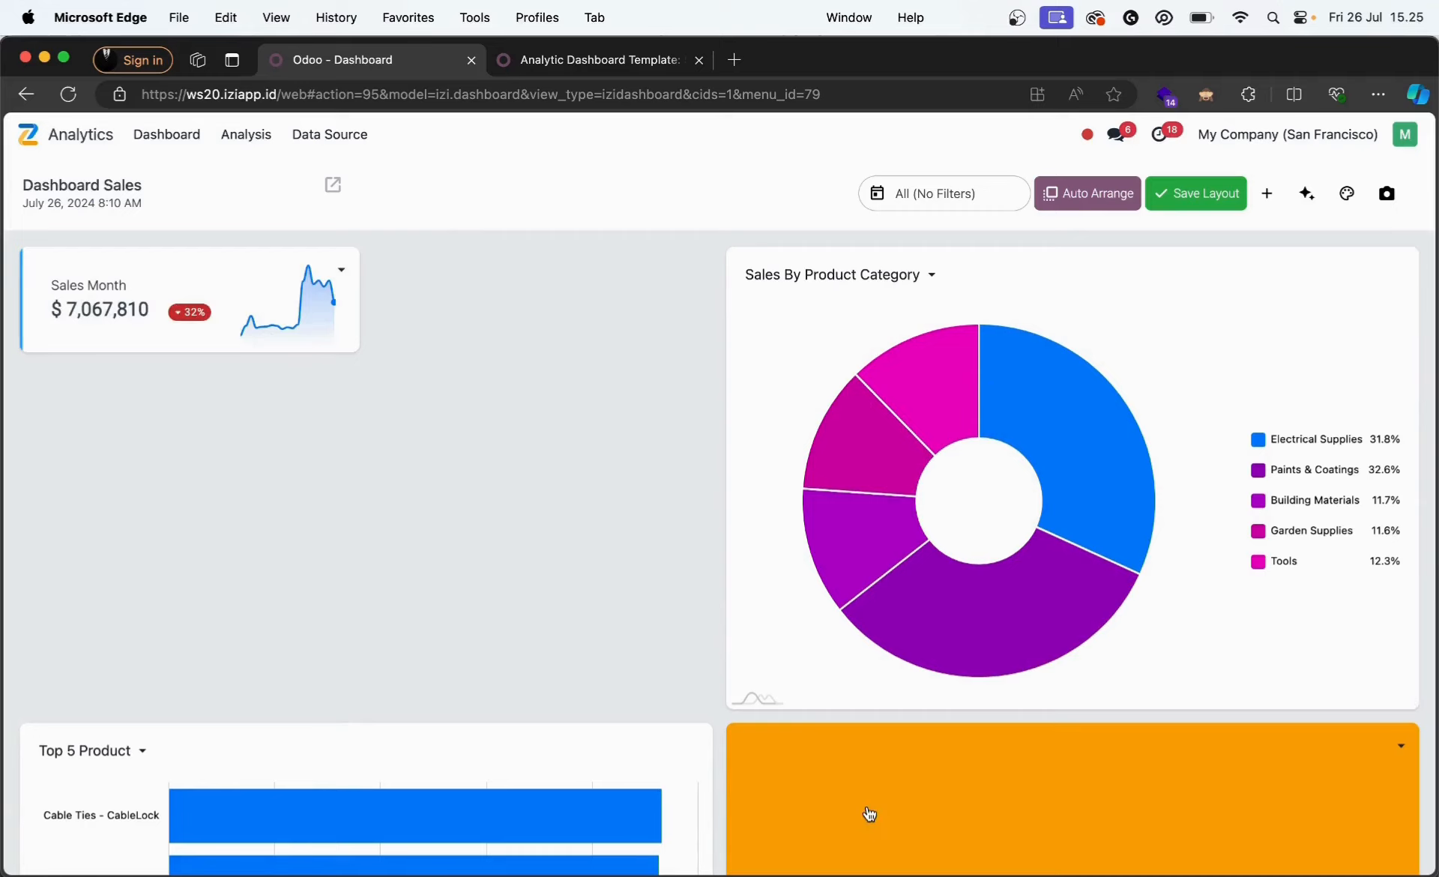
pyautogui.scroll(-7, 870, 806)
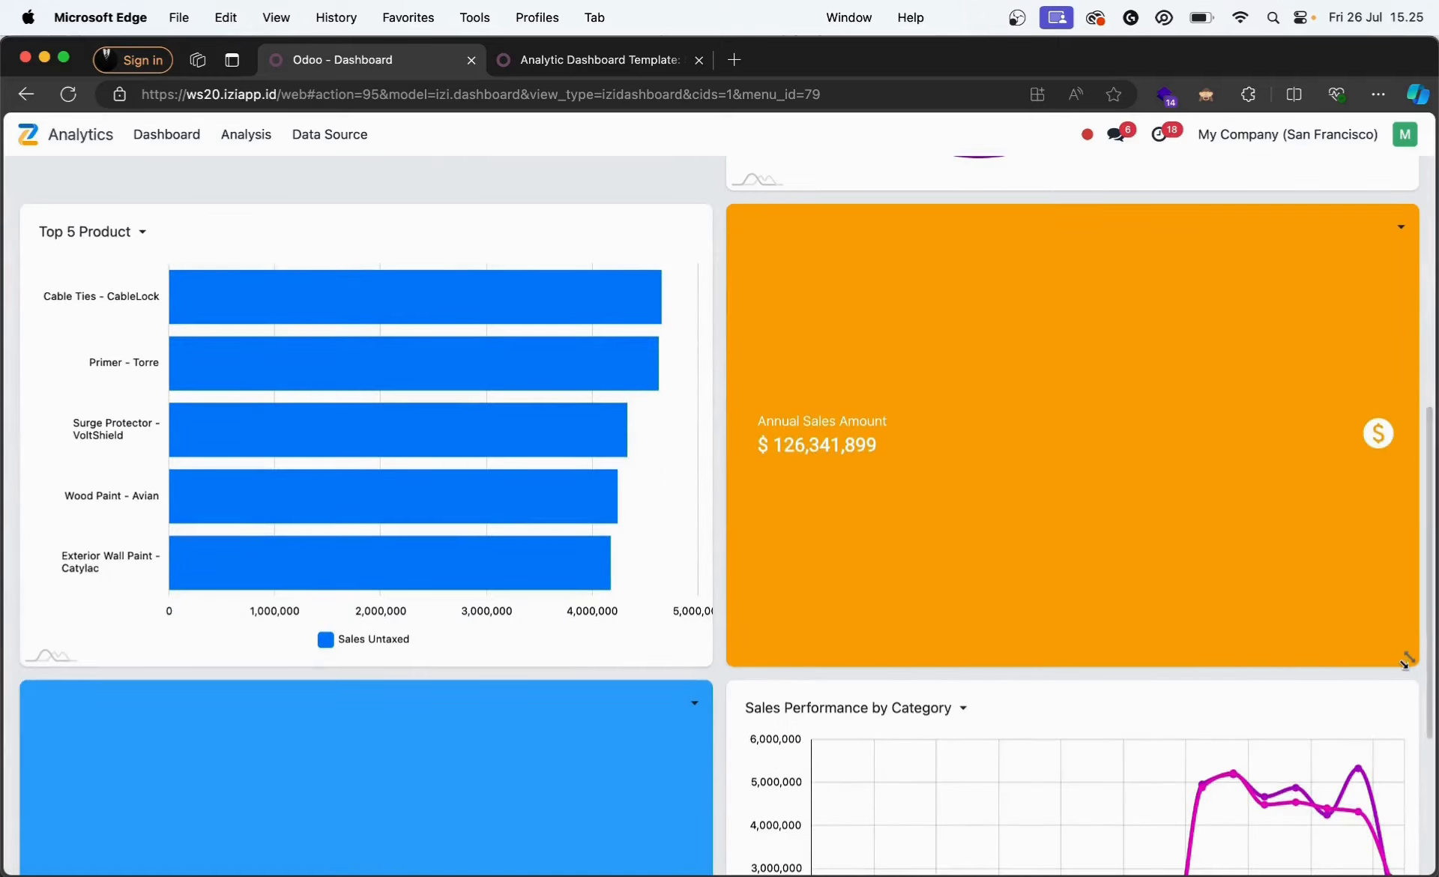
pyautogui.moveTo(1409, 660); pyautogui.dragTo(972, 327)
pyautogui.scroll(-4, 848, 526)
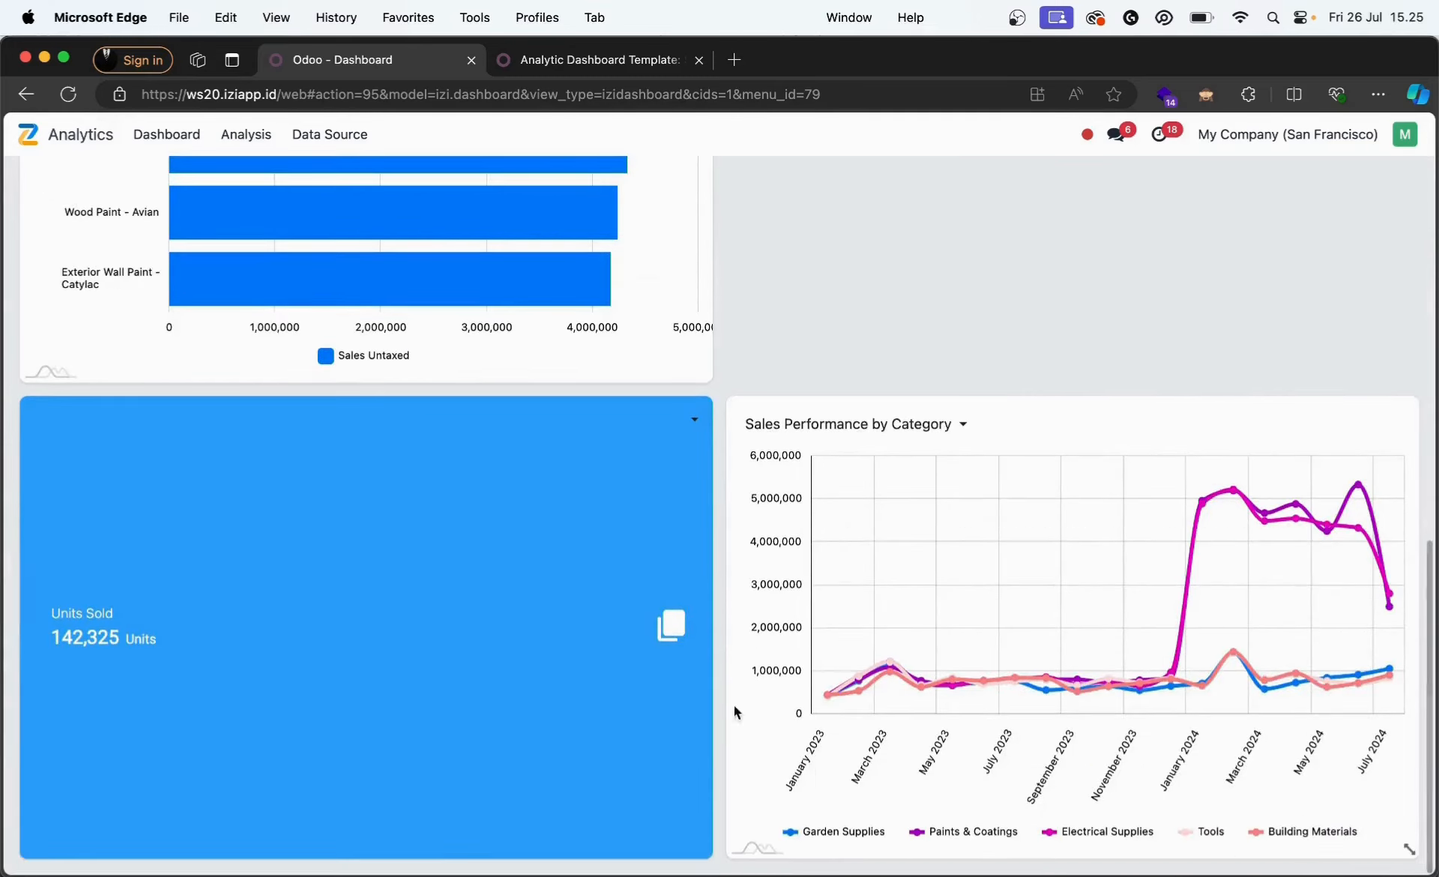
pyautogui.moveTo(693, 845); pyautogui.dragTo(201, 489)
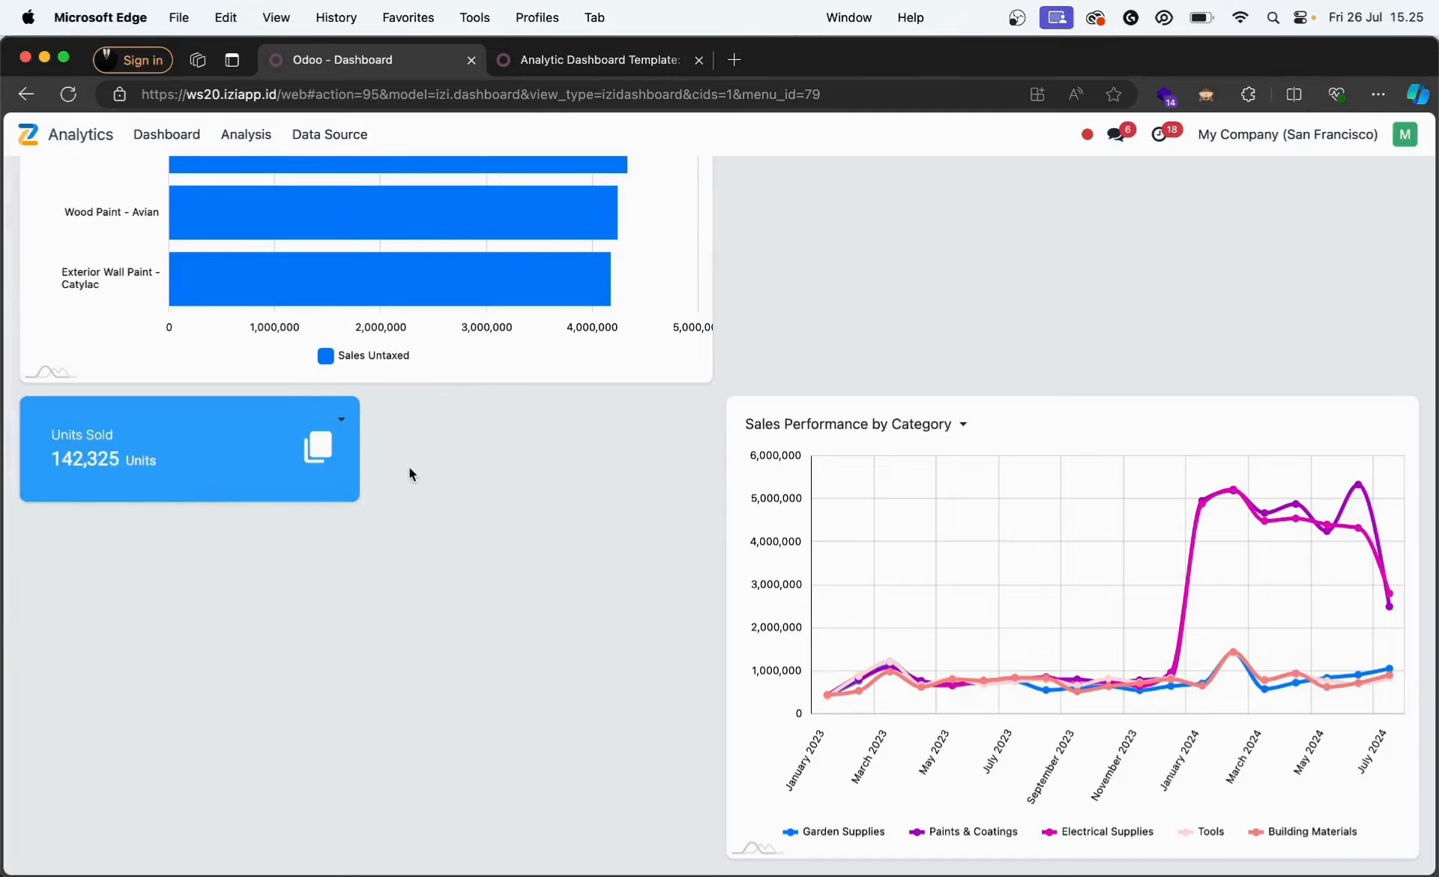
# - Move Annual Sales Amount up near Sales Month and Units Sold above the Sales By Product Category chart, and save the layout
pyautogui.scroll(9, 681, 406)
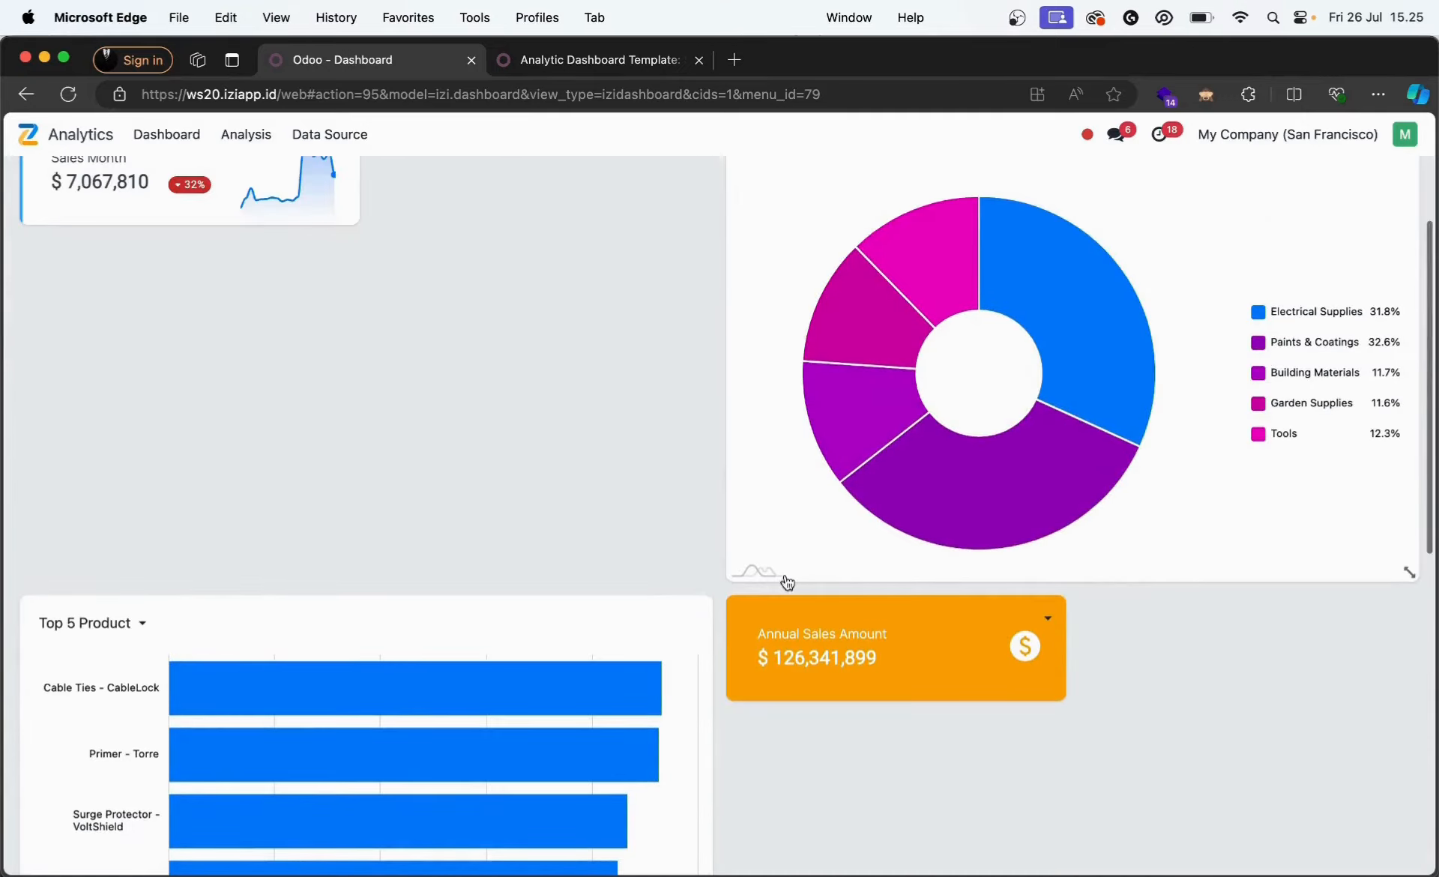
pyautogui.moveTo(821, 642); pyautogui.dragTo(529, 285)
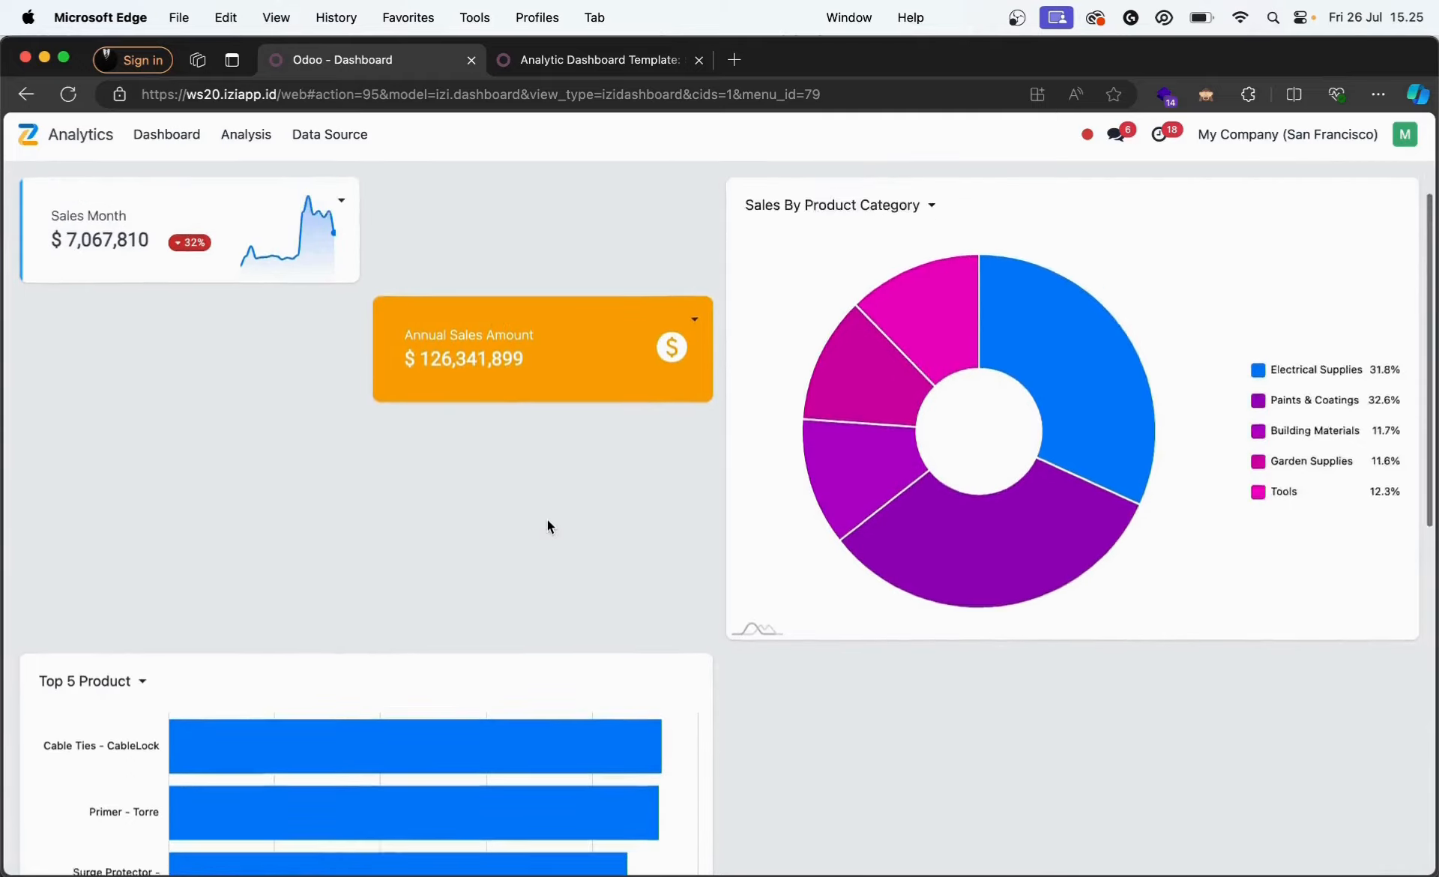
pyautogui.scroll(-9, 547, 519)
pyautogui.moveTo(252, 433); pyautogui.dragTo(982, 304)
pyautogui.click(1208, 201)
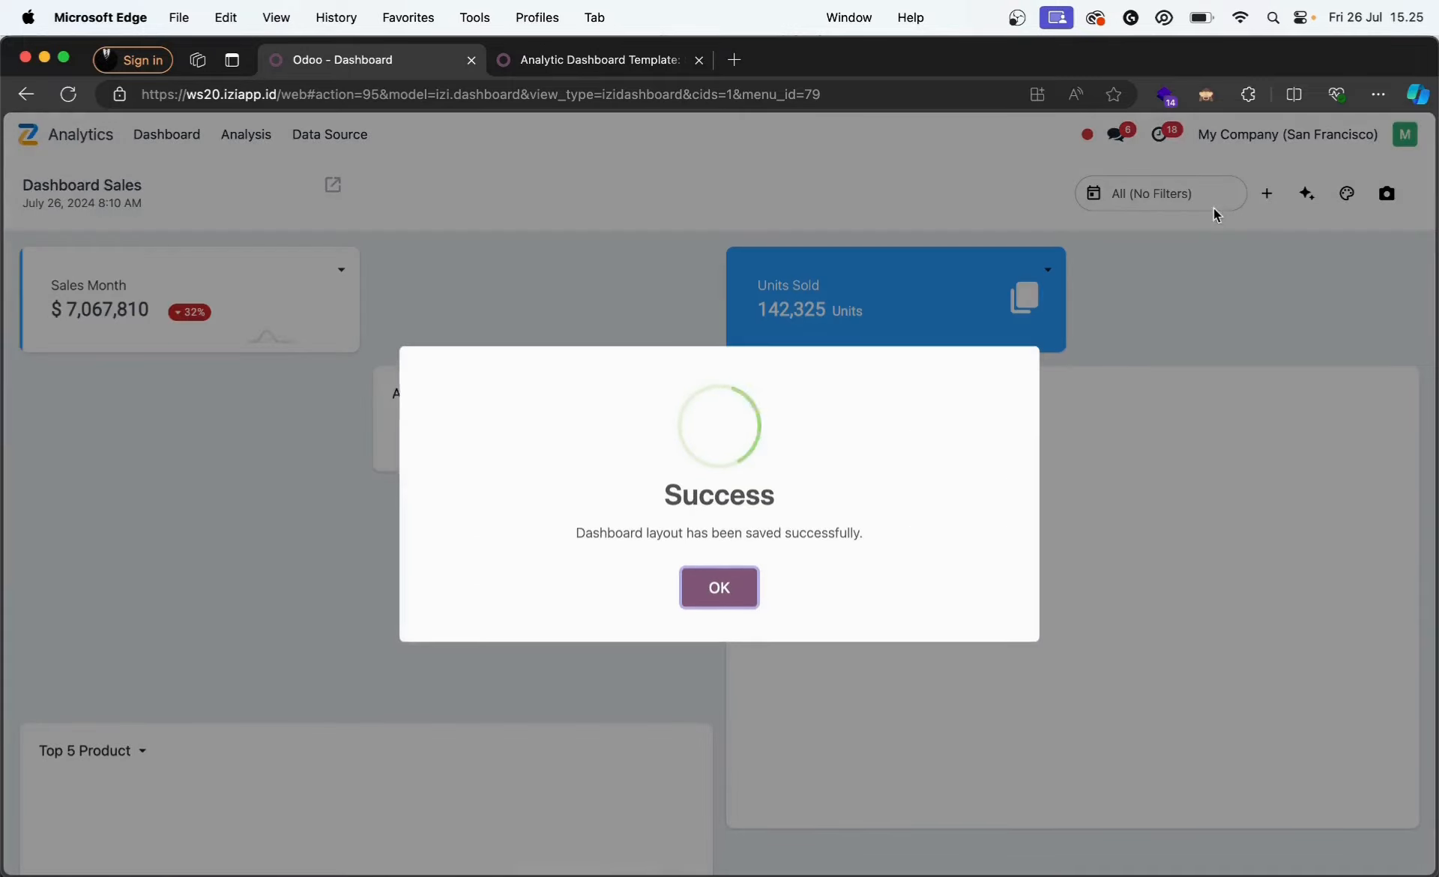
pyautogui.click(716, 592)
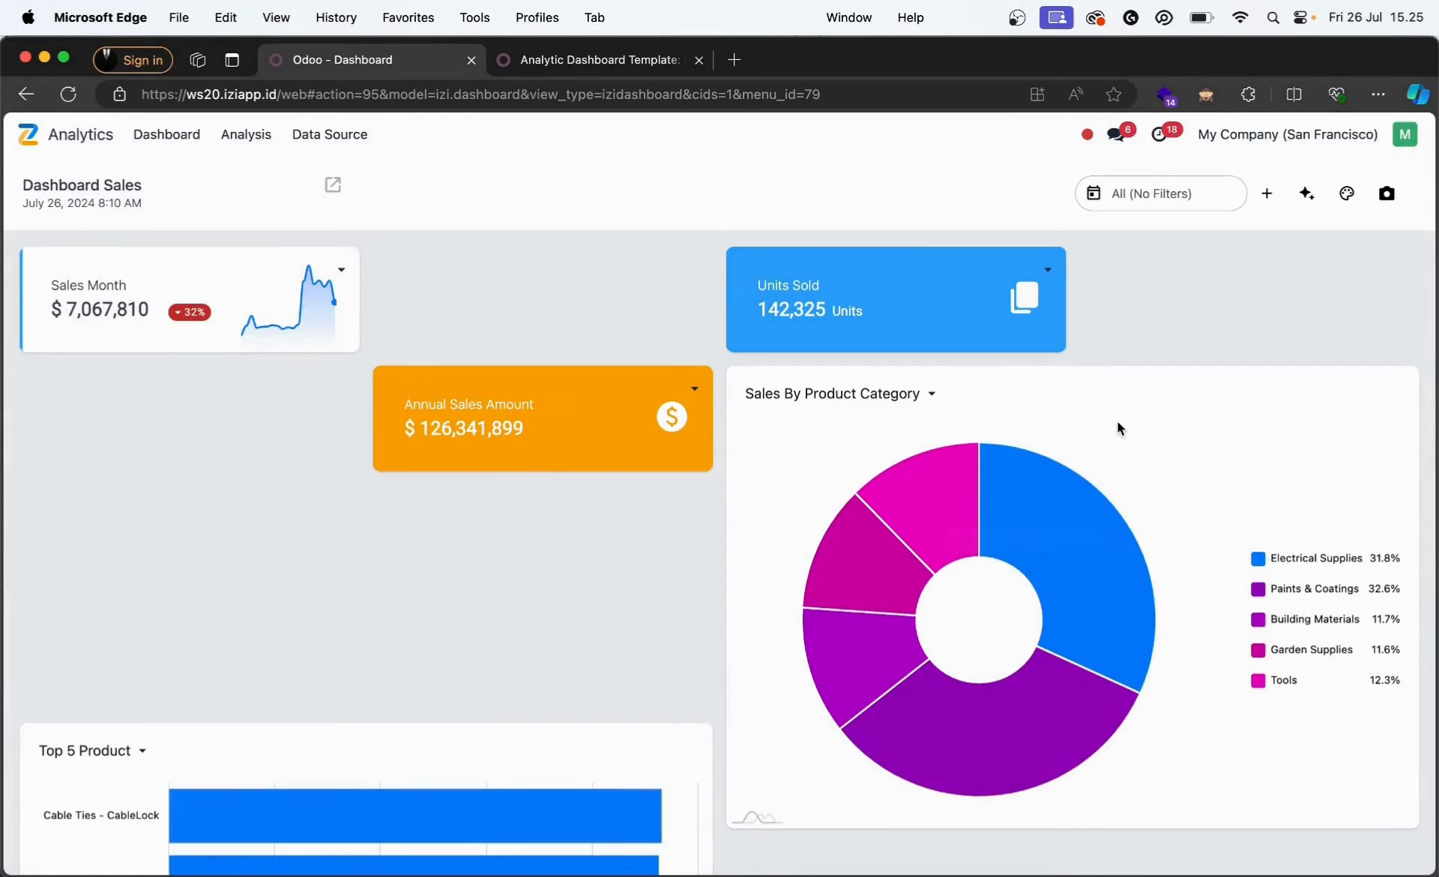
# - Reopen layout editing, narrow the Units Sold card and place Annual Sales Amount between Sales Month and Units Sold in the same row
pyautogui.click(1265, 197)
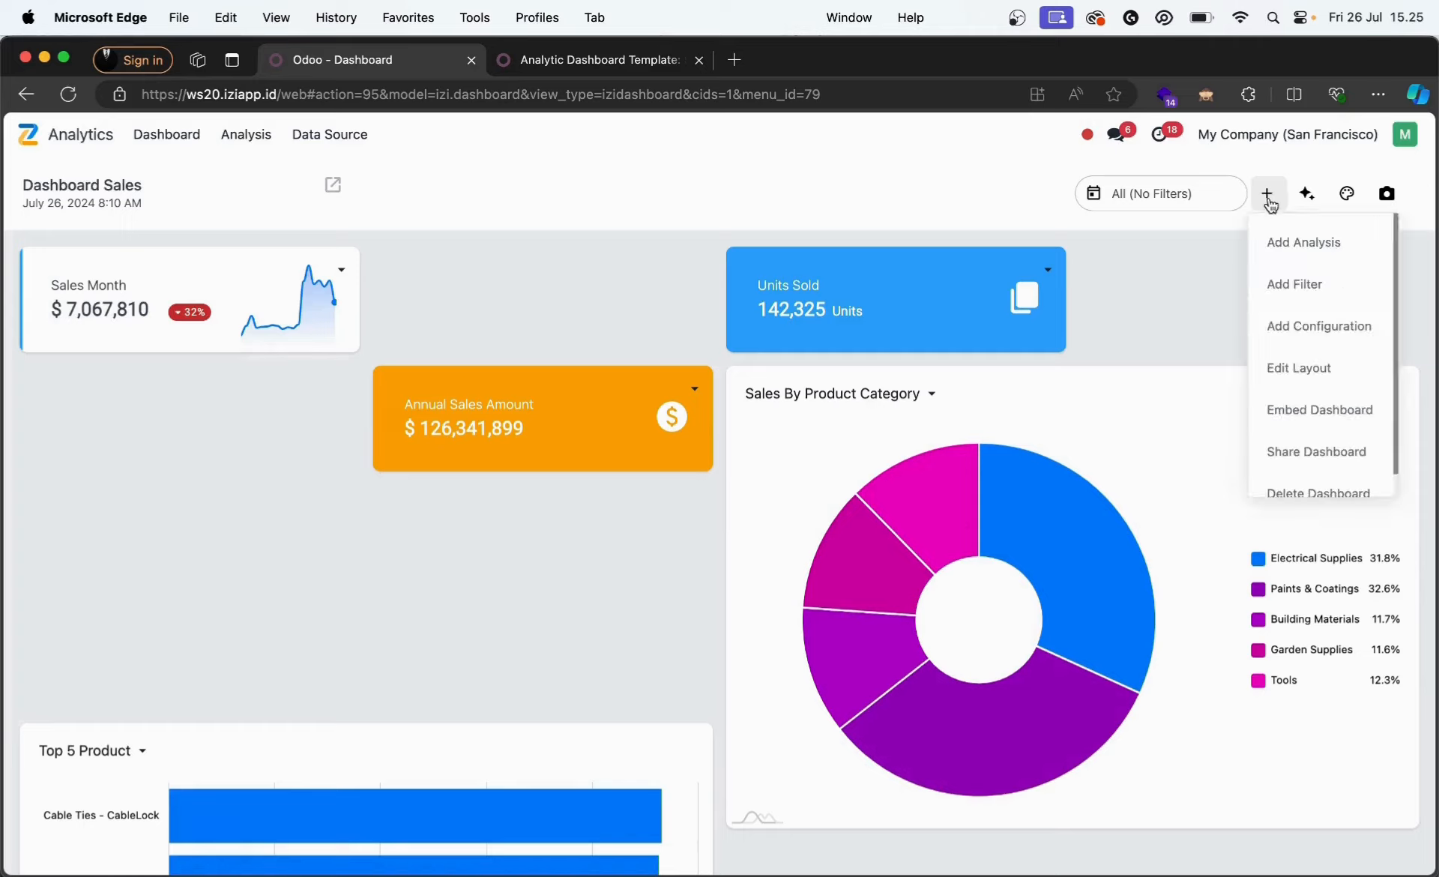
pyautogui.click(1291, 368)
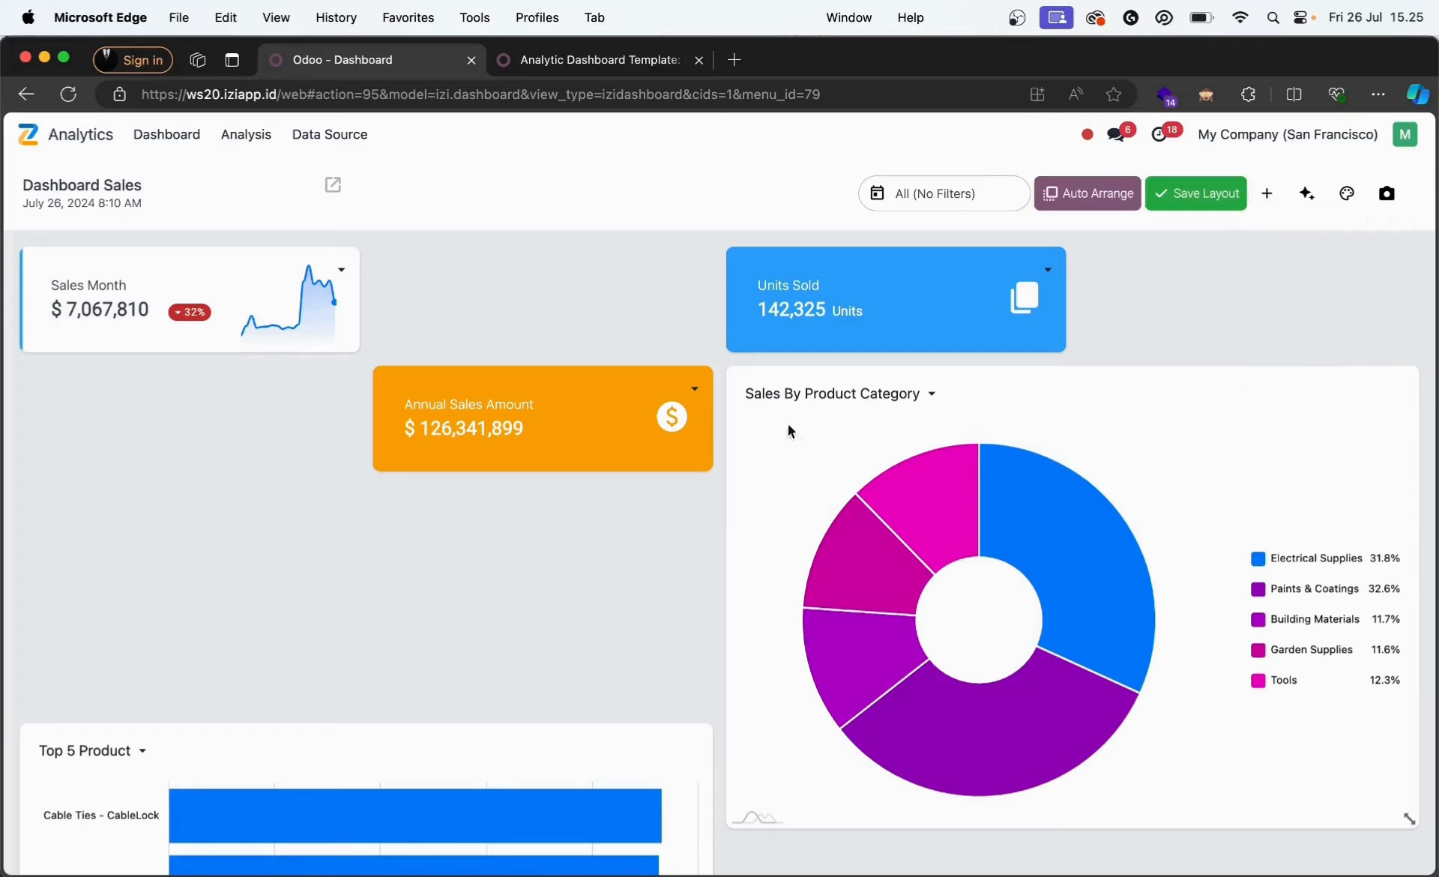
pyautogui.moveTo(1058, 343); pyautogui.dragTo(911, 333)
pyautogui.moveTo(542, 383); pyautogui.dragTo(543, 264)
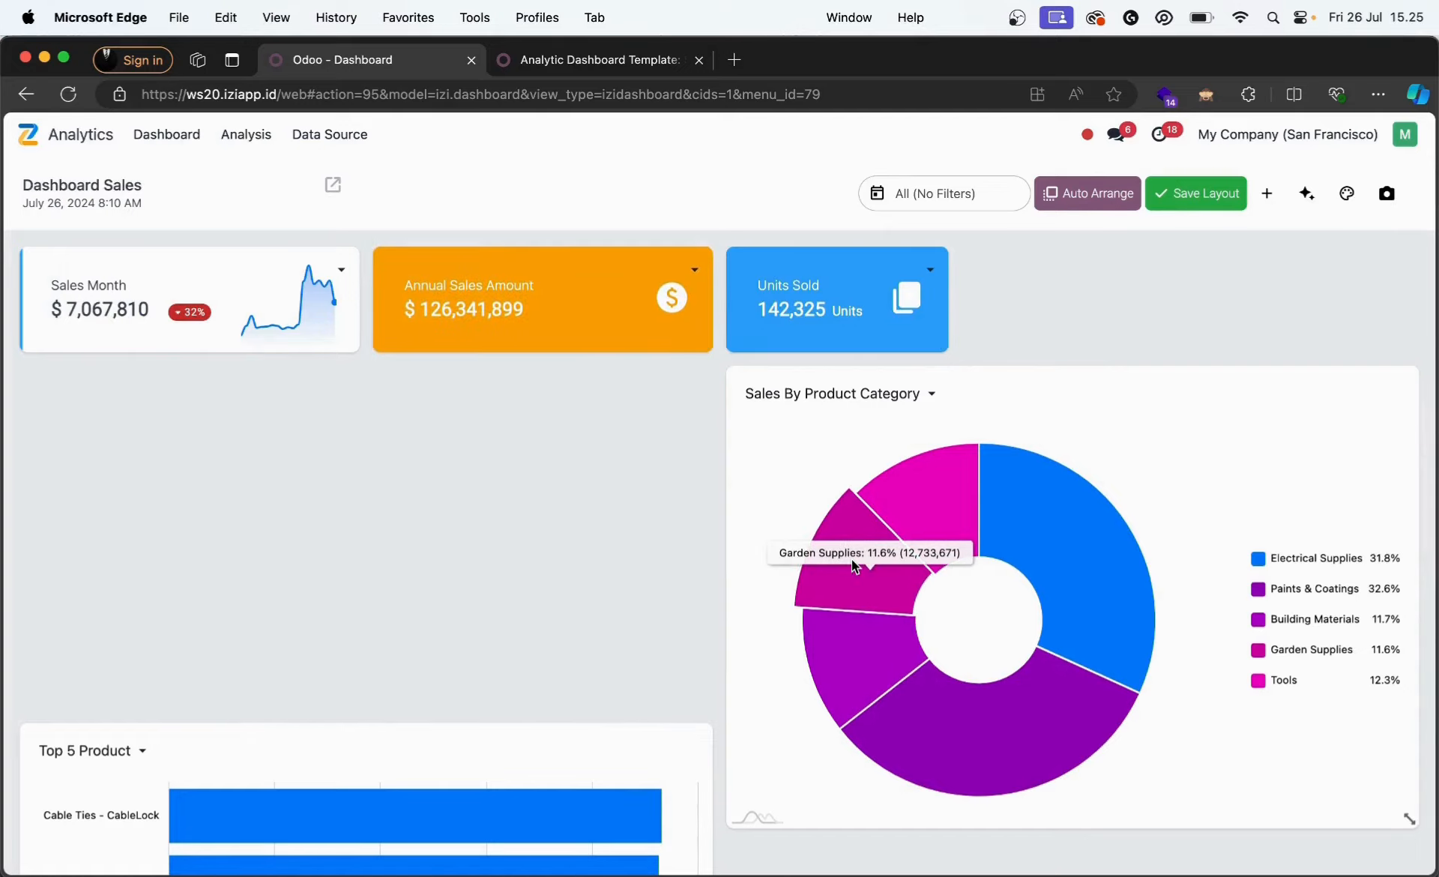
# - Auto-arrange the dashboard and place the Sales Performance by Category chart directly beneath the Sales Month and Annual Sales Amount cards
pyautogui.scroll(-10, 852, 560)
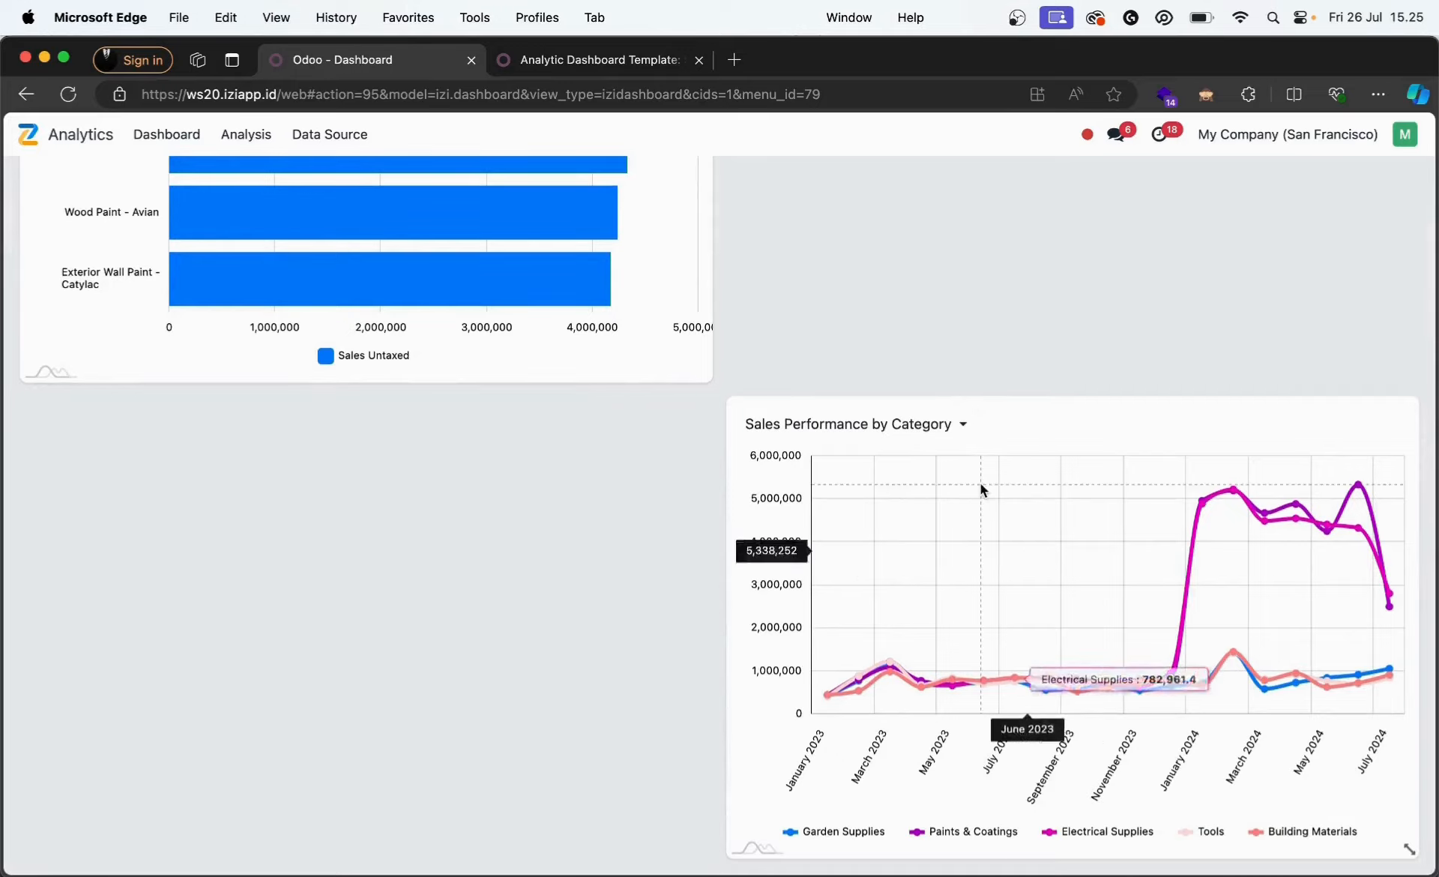
pyautogui.moveTo(956, 414); pyautogui.dragTo(377, 110)
pyautogui.scroll(-3, 825, 324)
pyautogui.scroll(12, 825, 324)
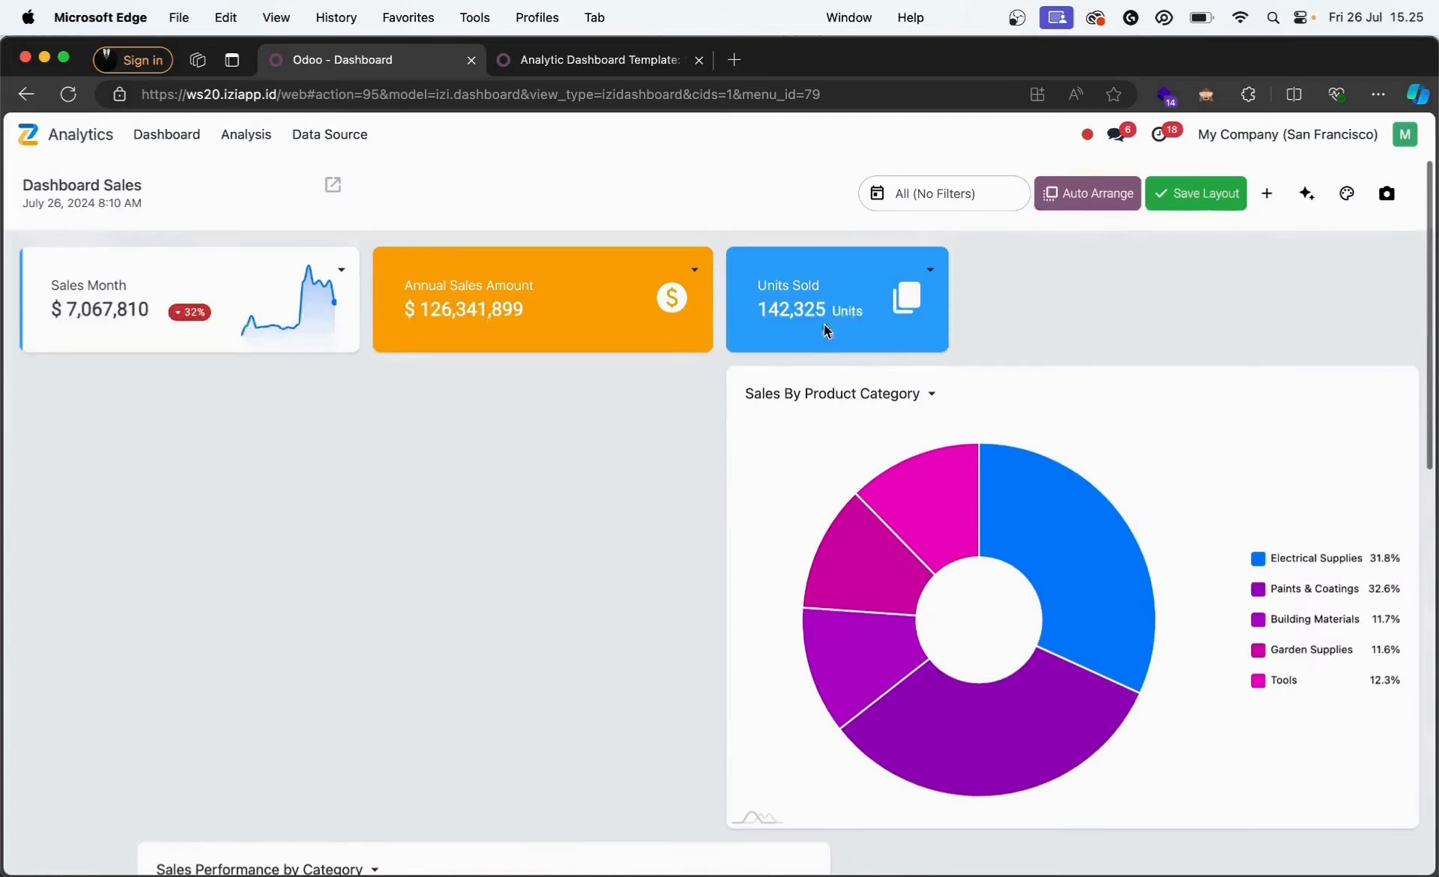
pyautogui.click(1098, 197)
pyautogui.moveTo(927, 406); pyautogui.dragTo(207, 386)
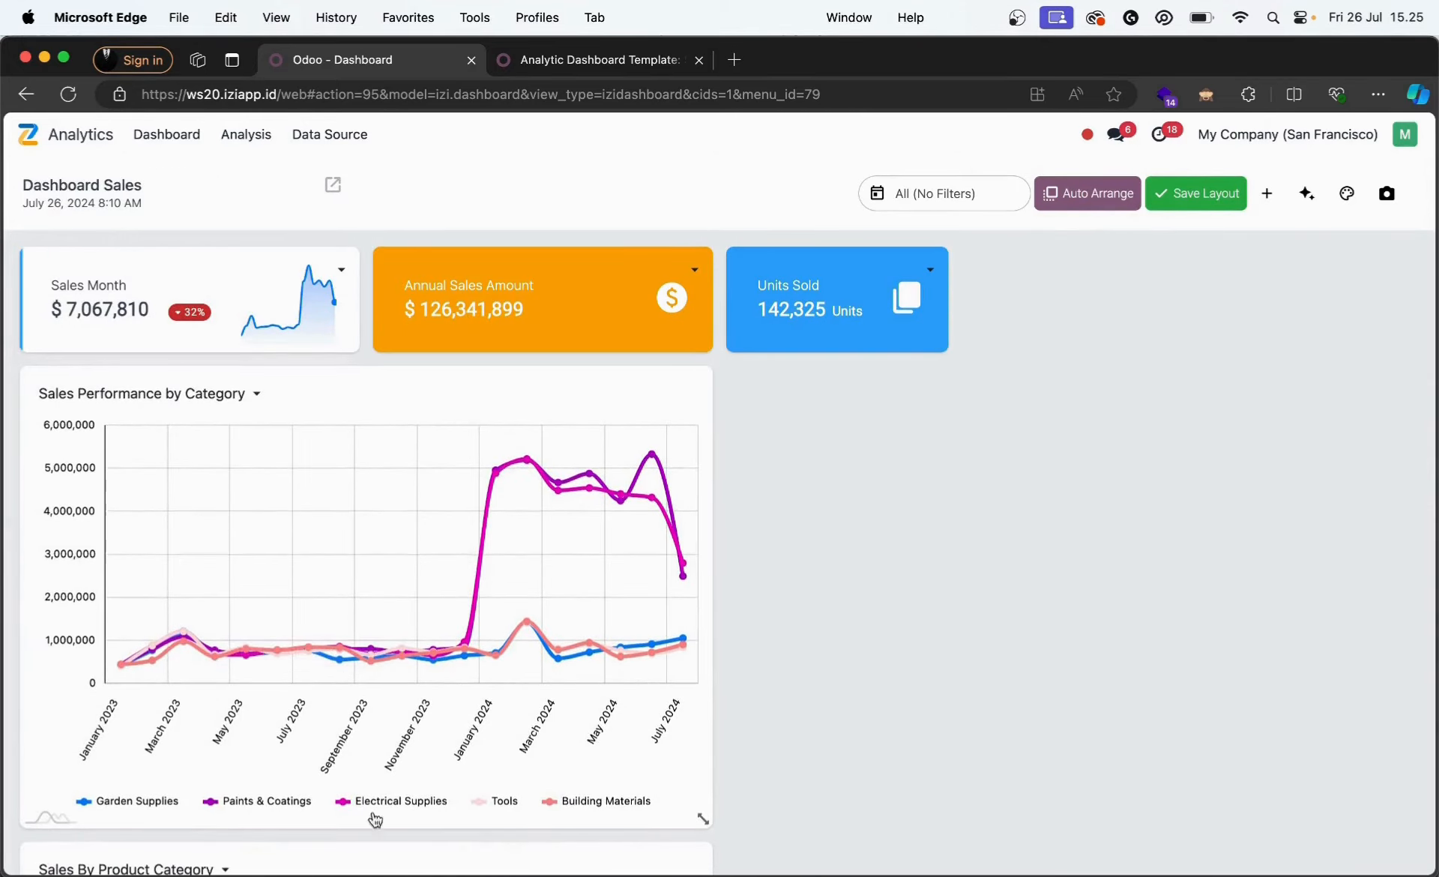
# - Move Sales By Product Category beside Sales Performance by Category, and widen the performance chart to the outer edge of Units Sold
pyautogui.moveTo(355, 864); pyautogui.dragTo(1006, 540)
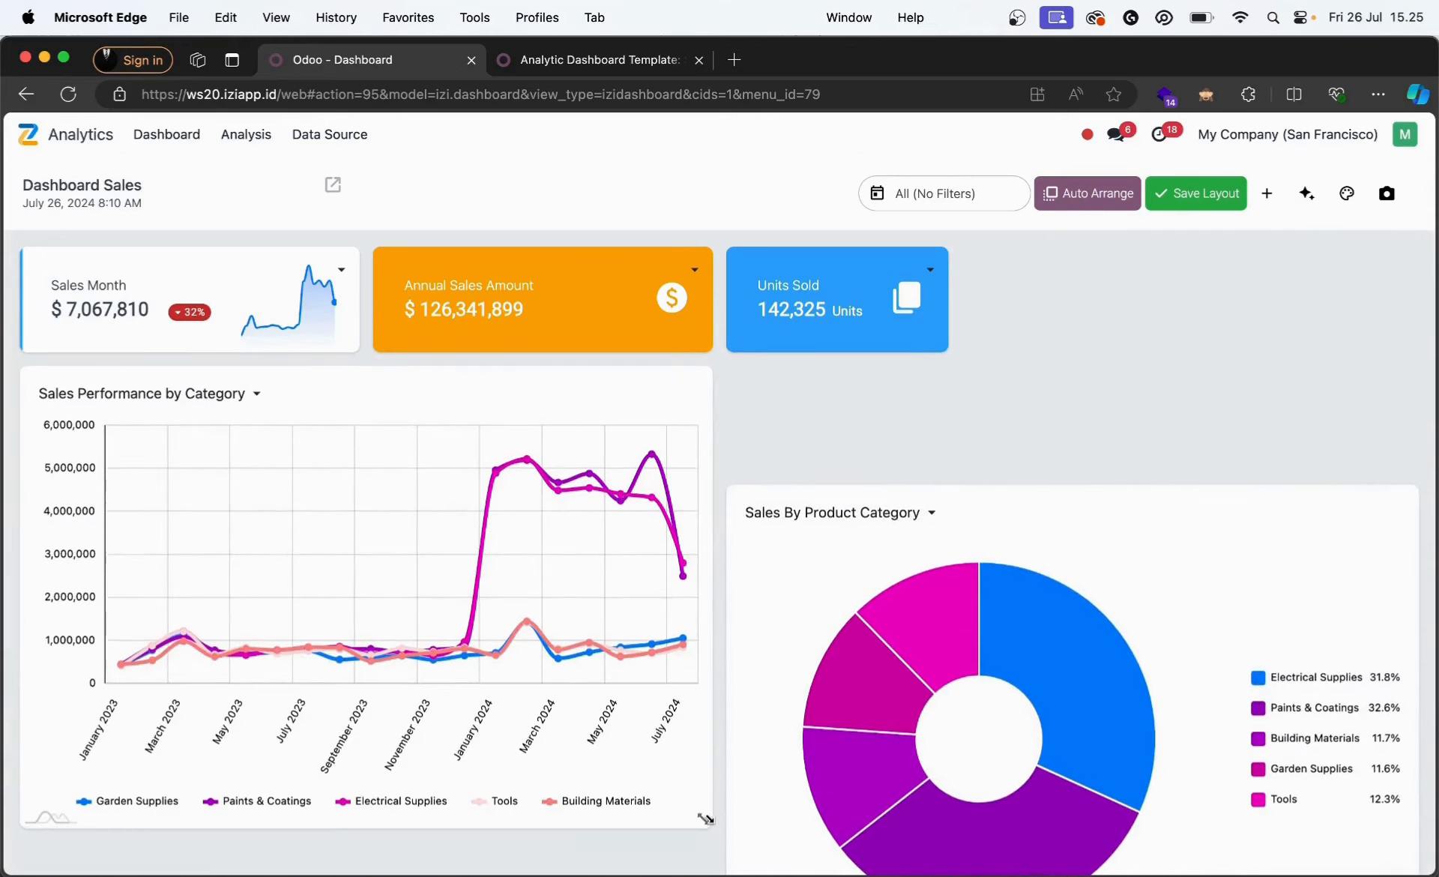
pyautogui.moveTo(706, 819); pyautogui.dragTo(933, 800)
pyautogui.scroll(-3, 939, 798)
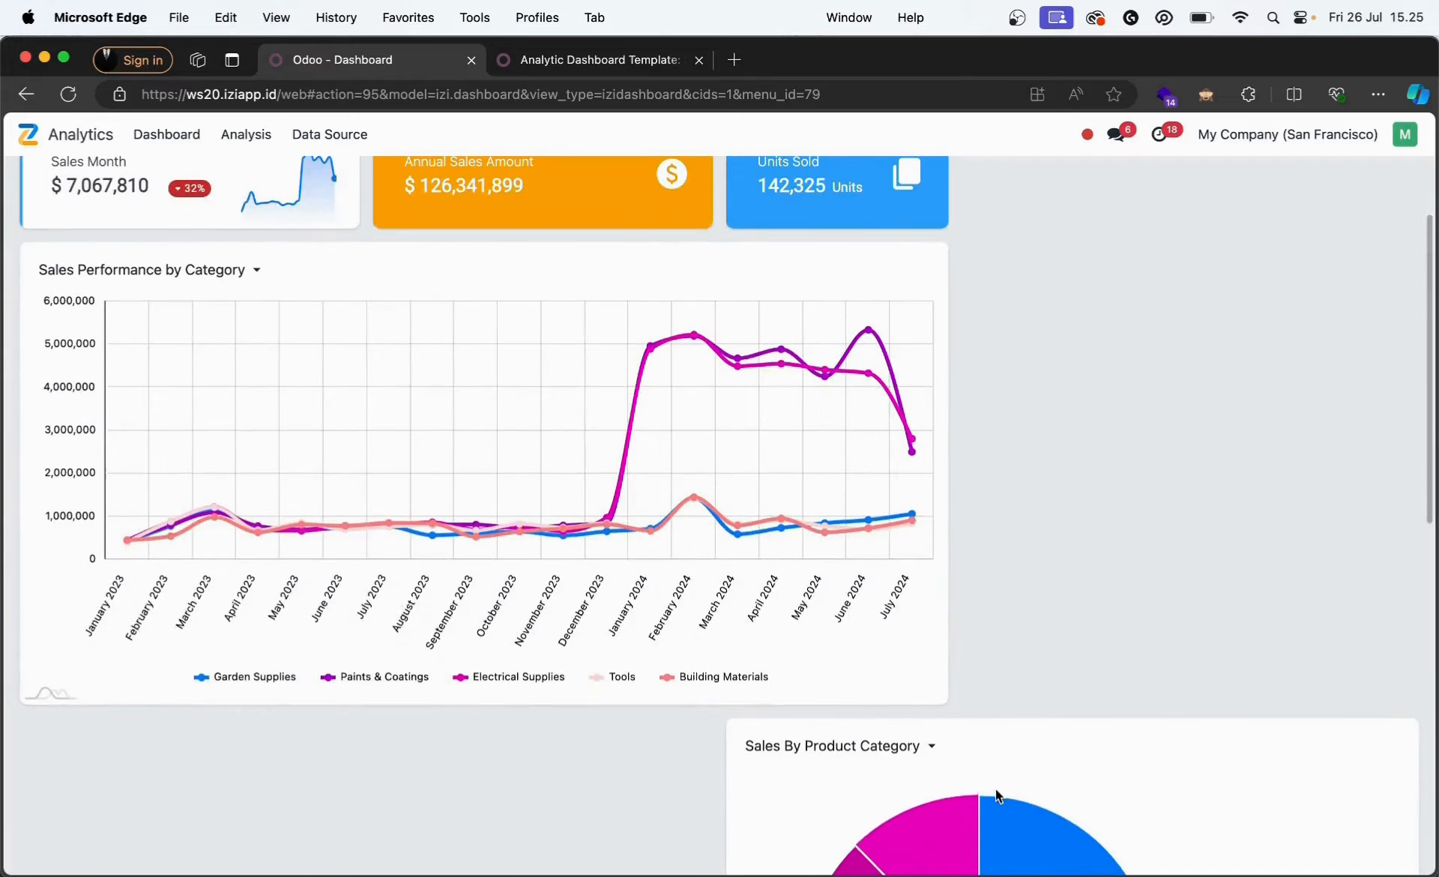
# - Shrink the Top 5 Product chart and move it up beside the Units Sold card, level with the scorecard row
pyautogui.scroll(-10, 996, 788)
pyautogui.moveTo(704, 841); pyautogui.dragTo(469, 847)
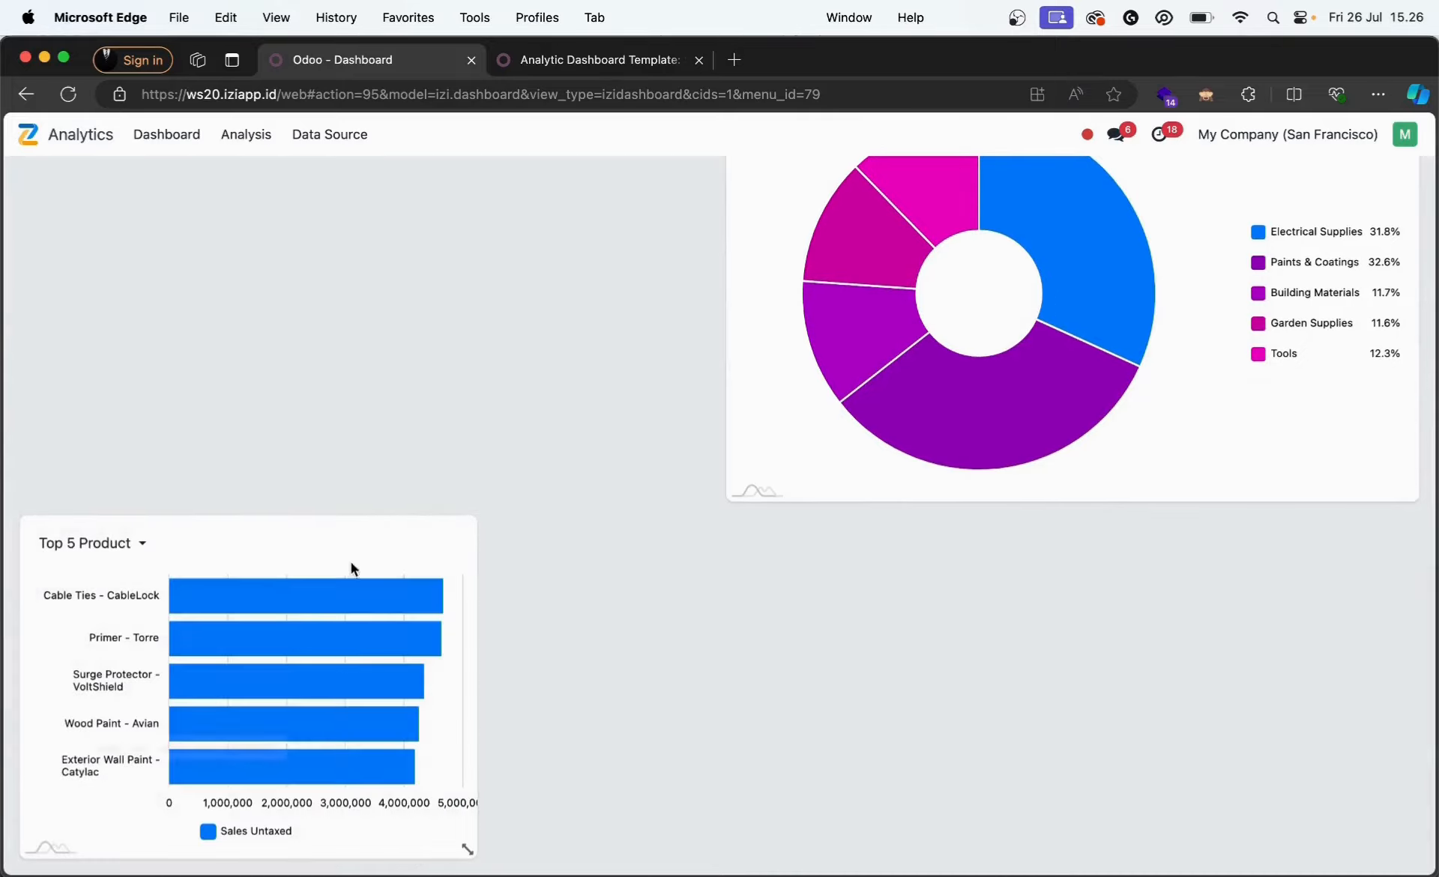
pyautogui.moveTo(330, 540); pyautogui.dragTo(1217, 193)
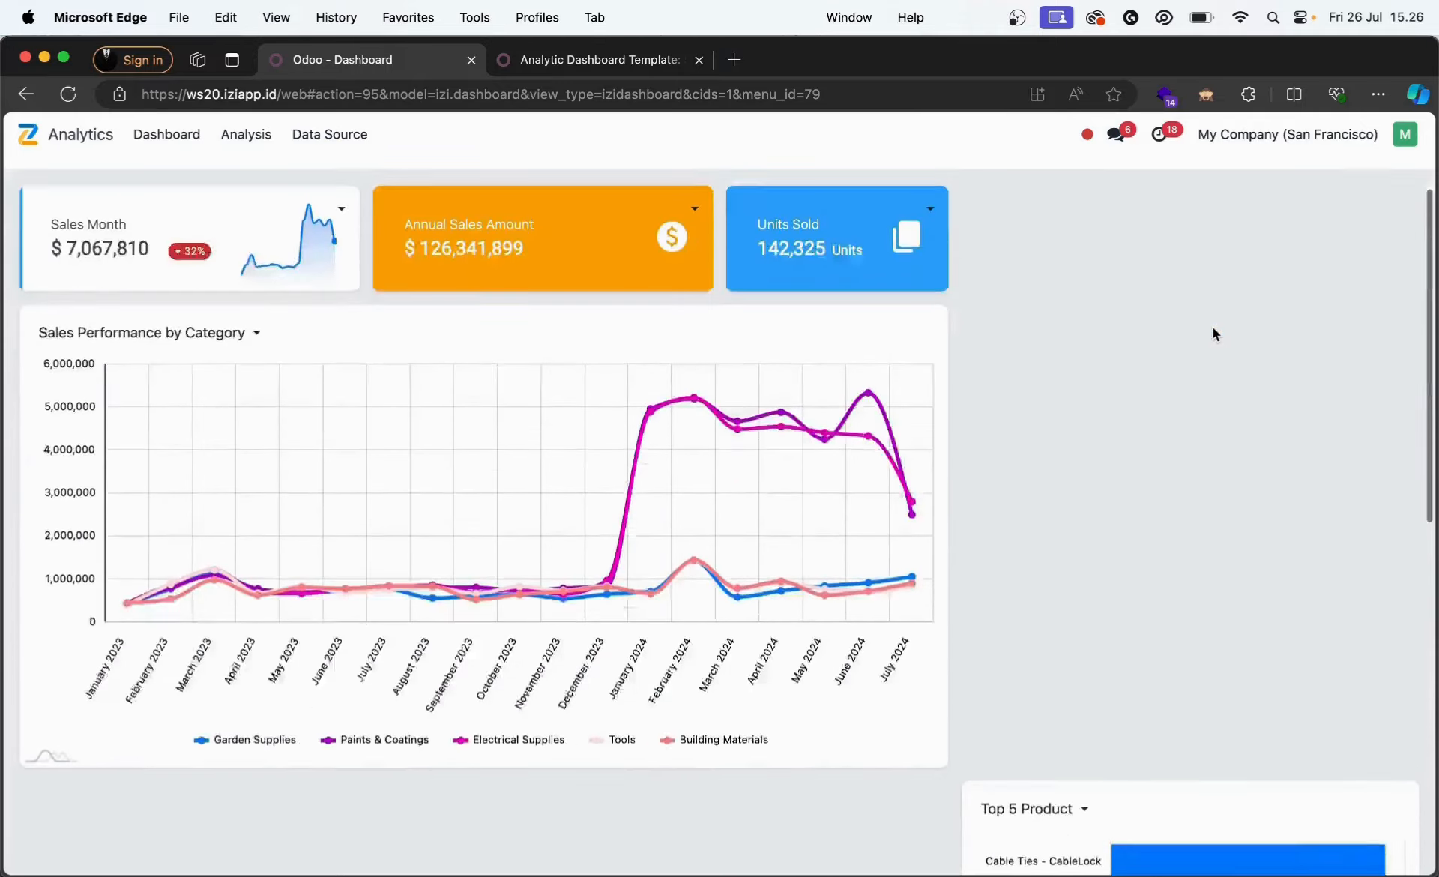
pyautogui.scroll(-4, 1200, 371)
pyautogui.moveTo(1166, 537); pyautogui.dragTo(1180, 288)
# - Shrink the Sales By Product Category chart to Top 5 Product's width, place it directly beneath that chart and save the layout
pyautogui.scroll(-5, 1176, 487)
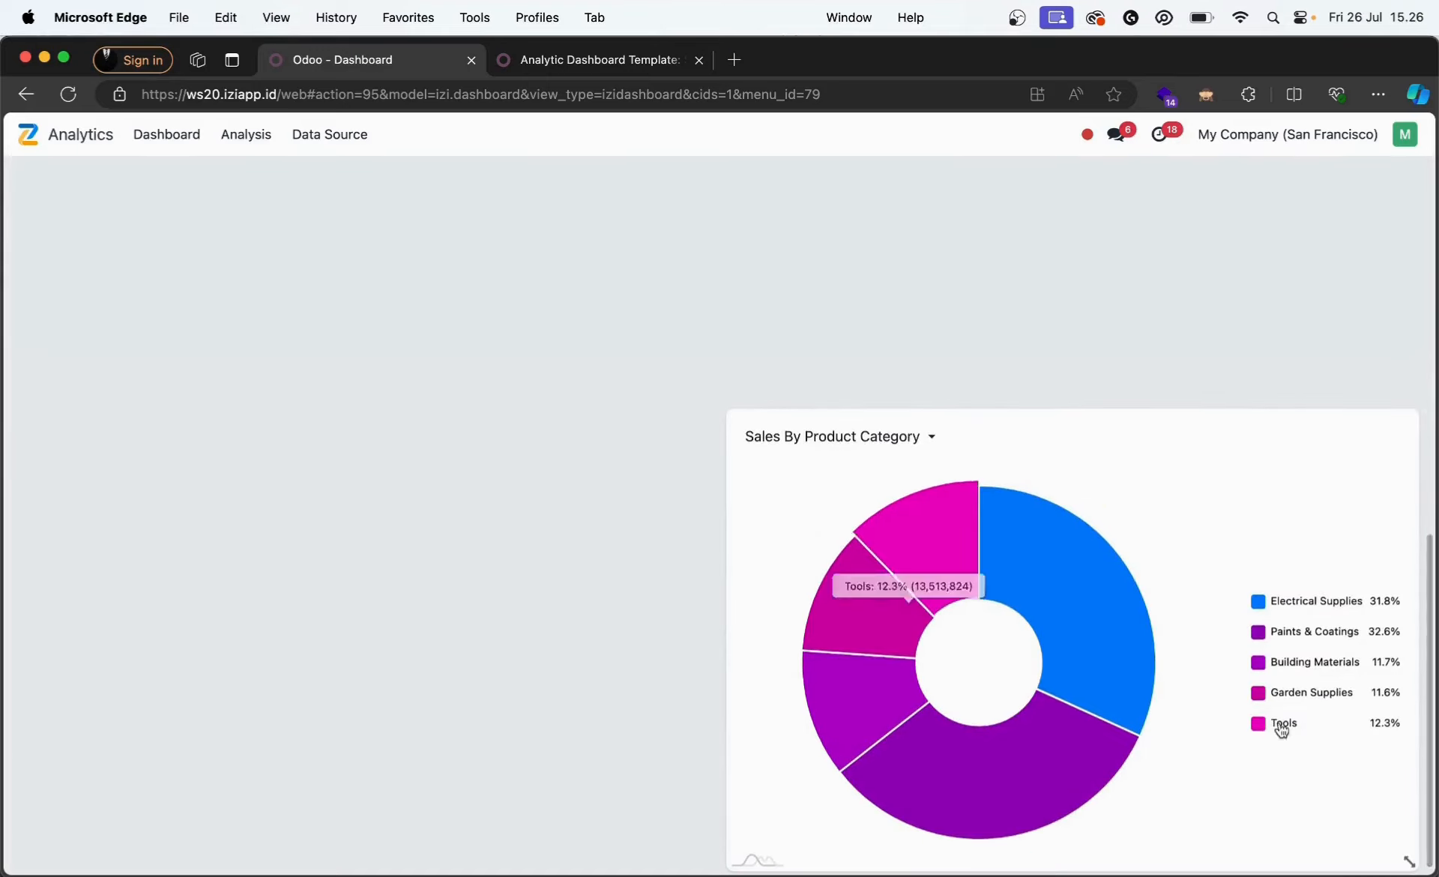
pyautogui.moveTo(1410, 862); pyautogui.dragTo(1115, 861)
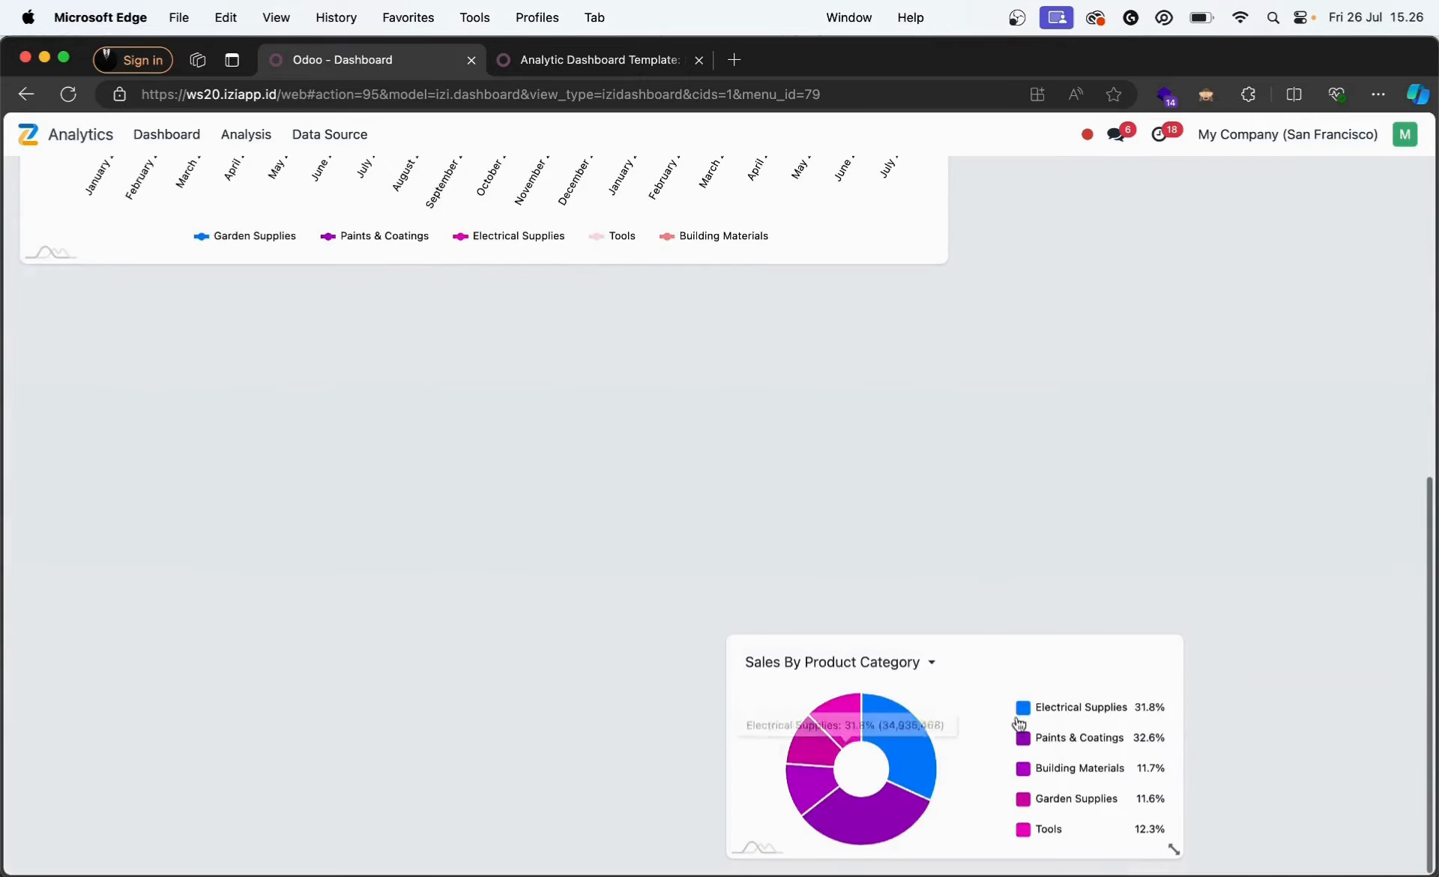
pyautogui.moveTo(1009, 660); pyautogui.dragTo(1284, 189)
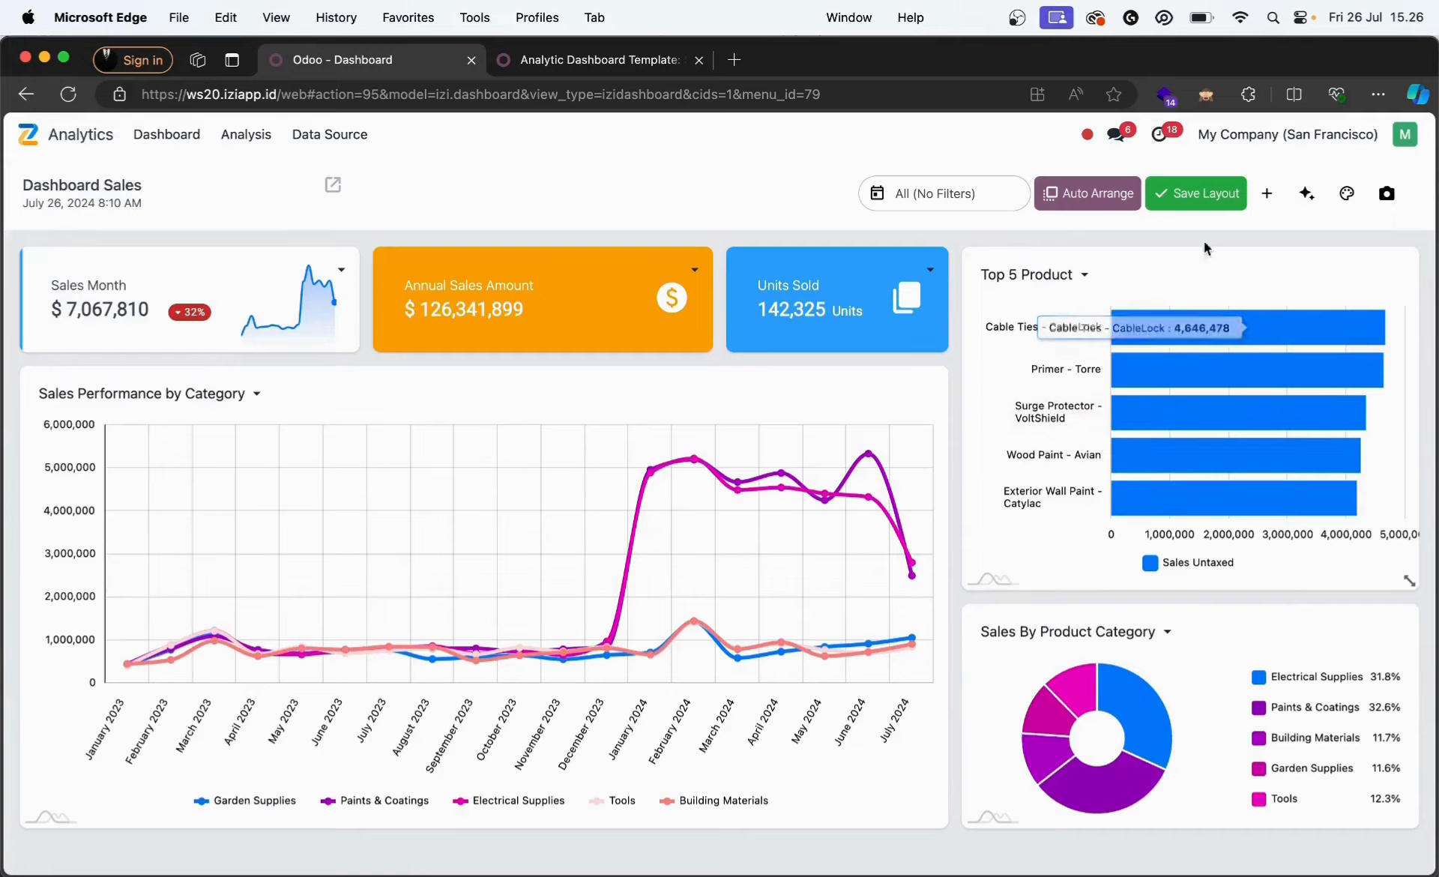
pyautogui.click(1216, 200)
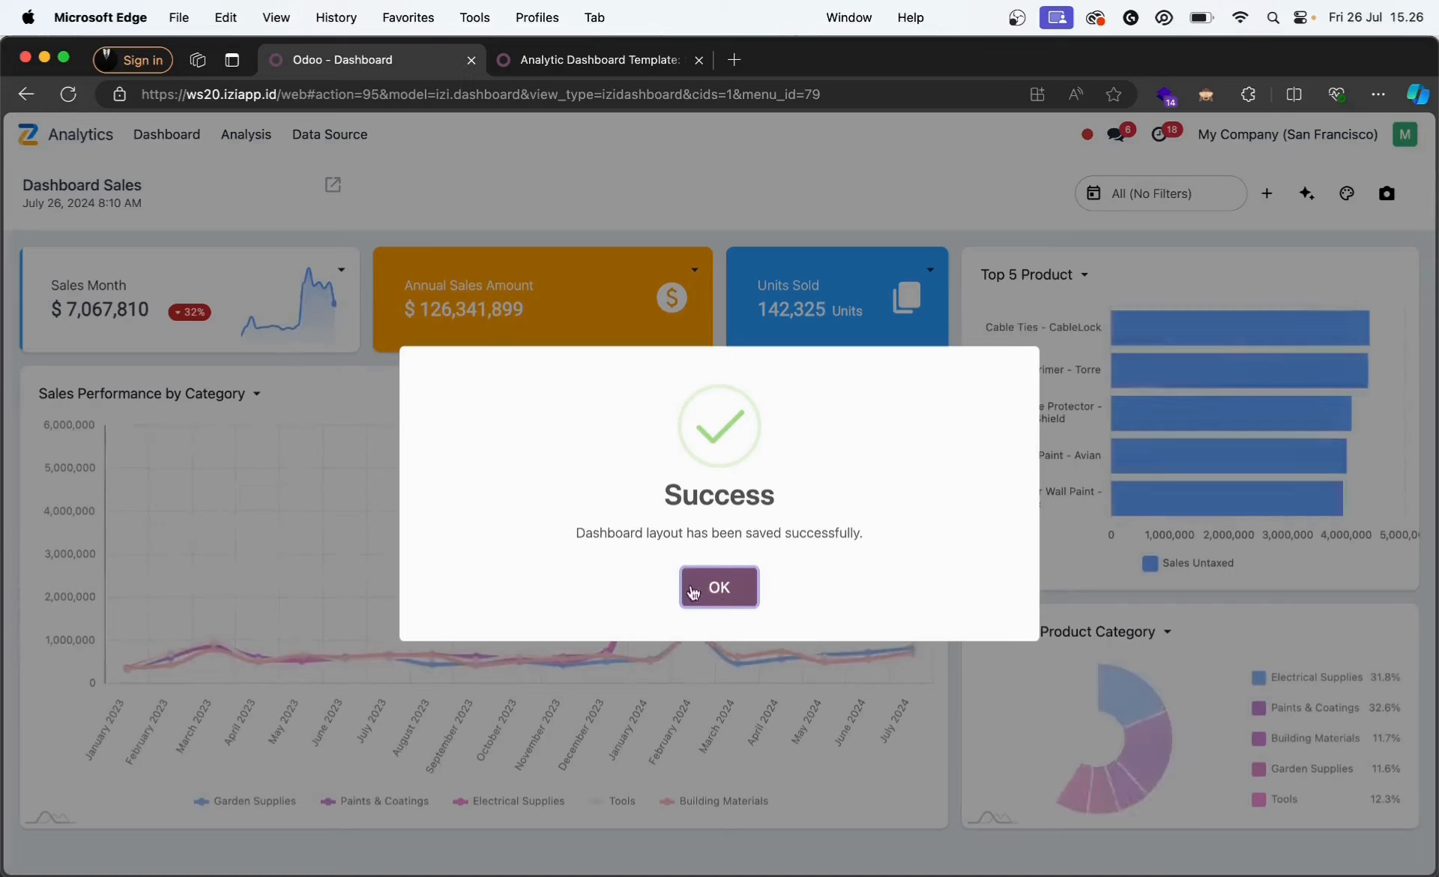
pyautogui.click(718, 595)
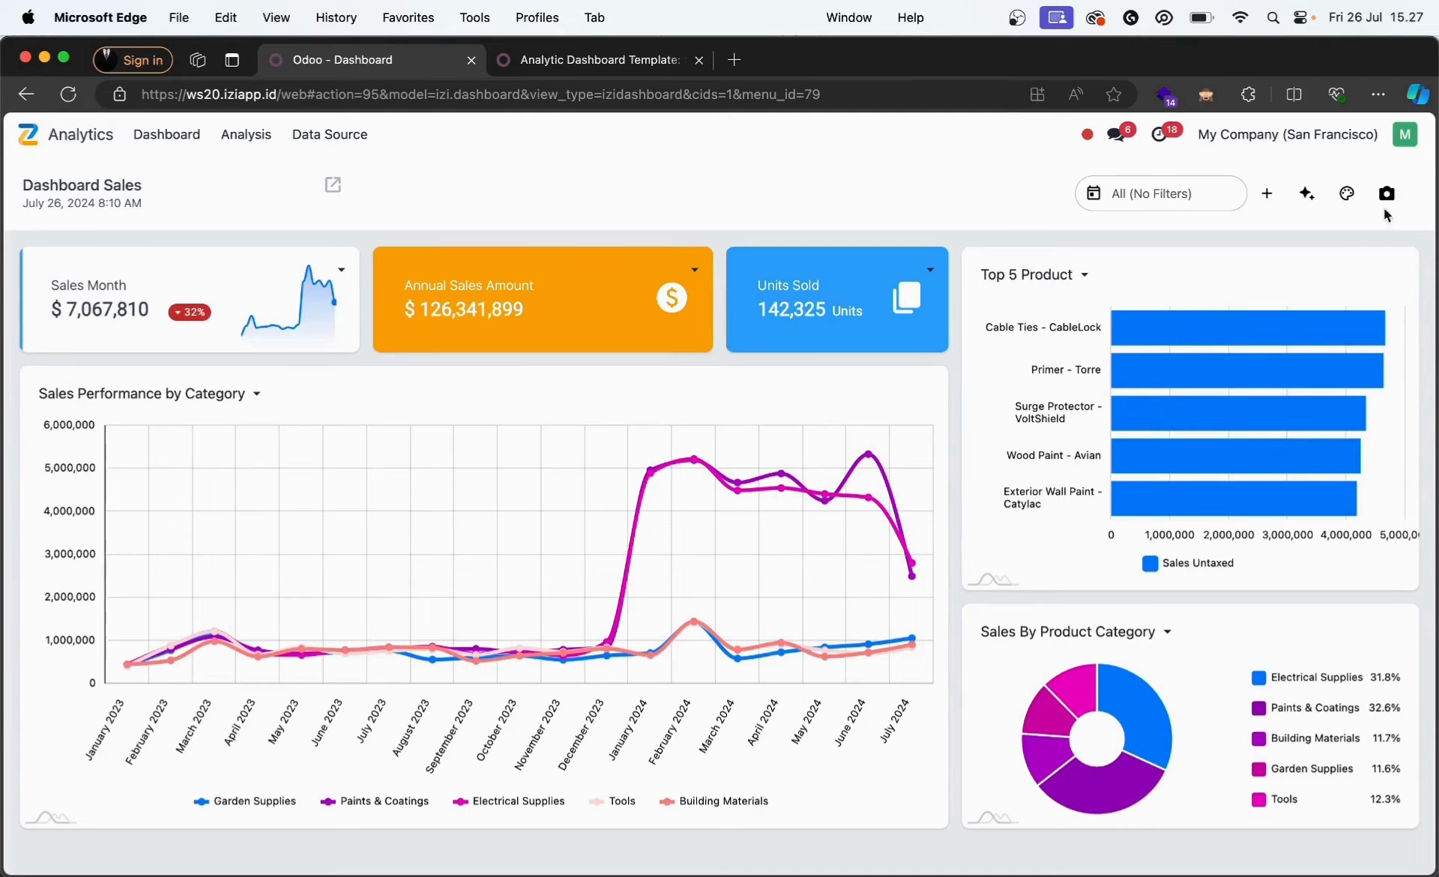
# - Change the dashboard theme to Colorful and confirm the change
pyautogui.click(1356, 194)
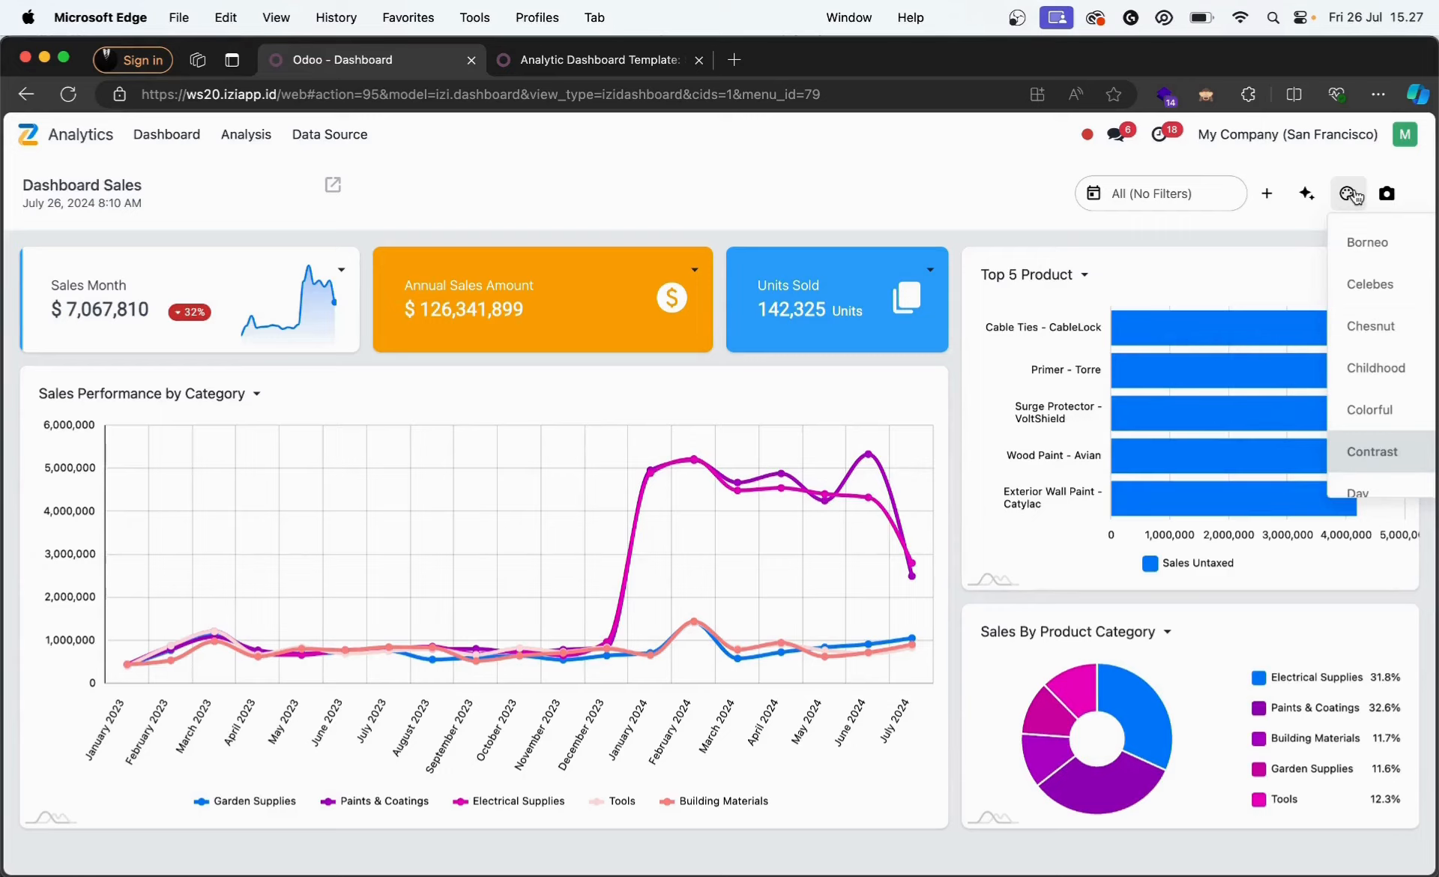
pyautogui.click(1361, 401)
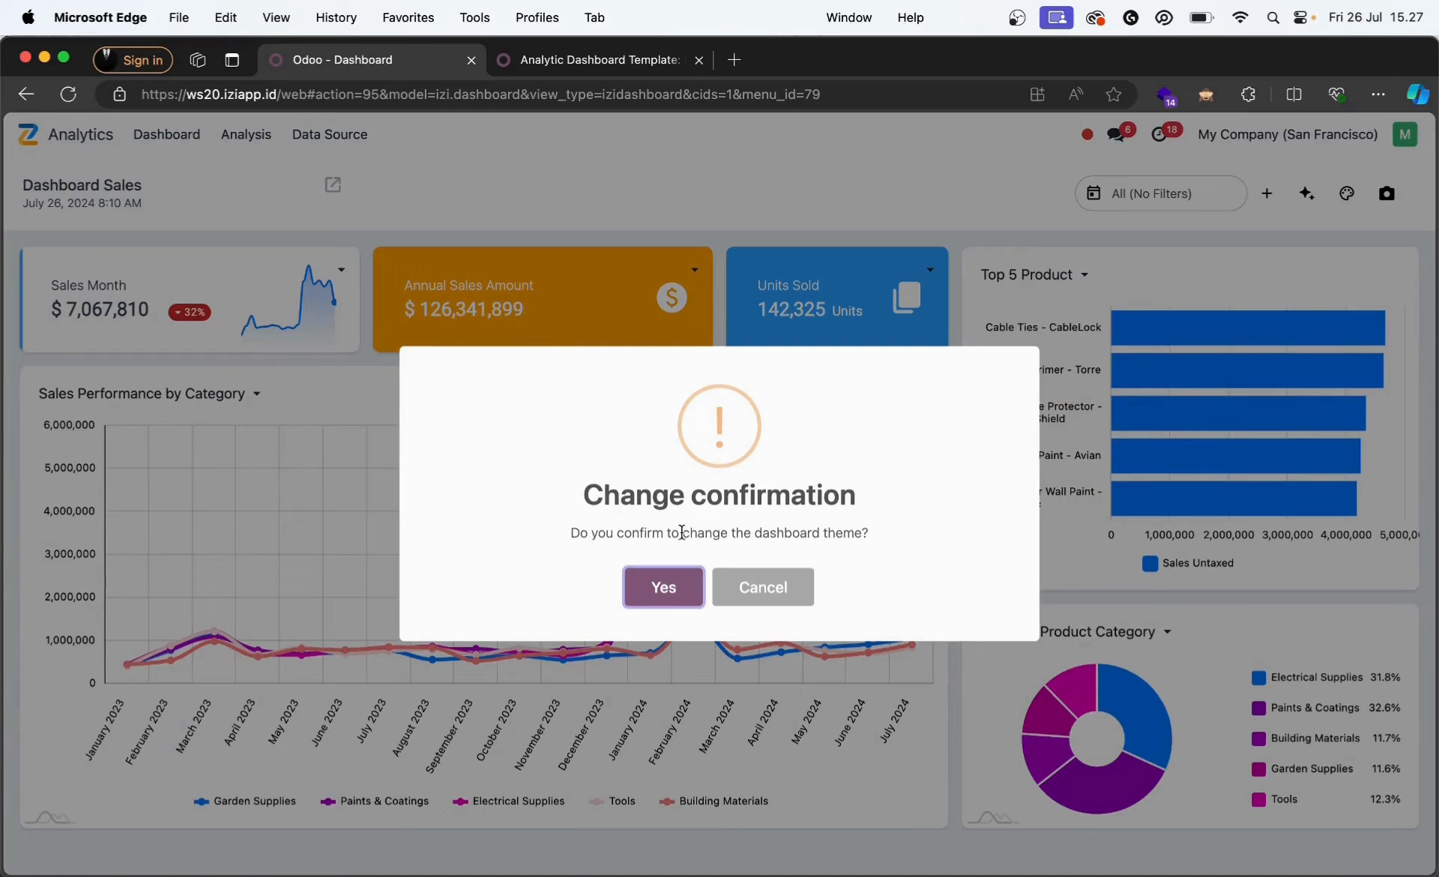
pyautogui.click(664, 596)
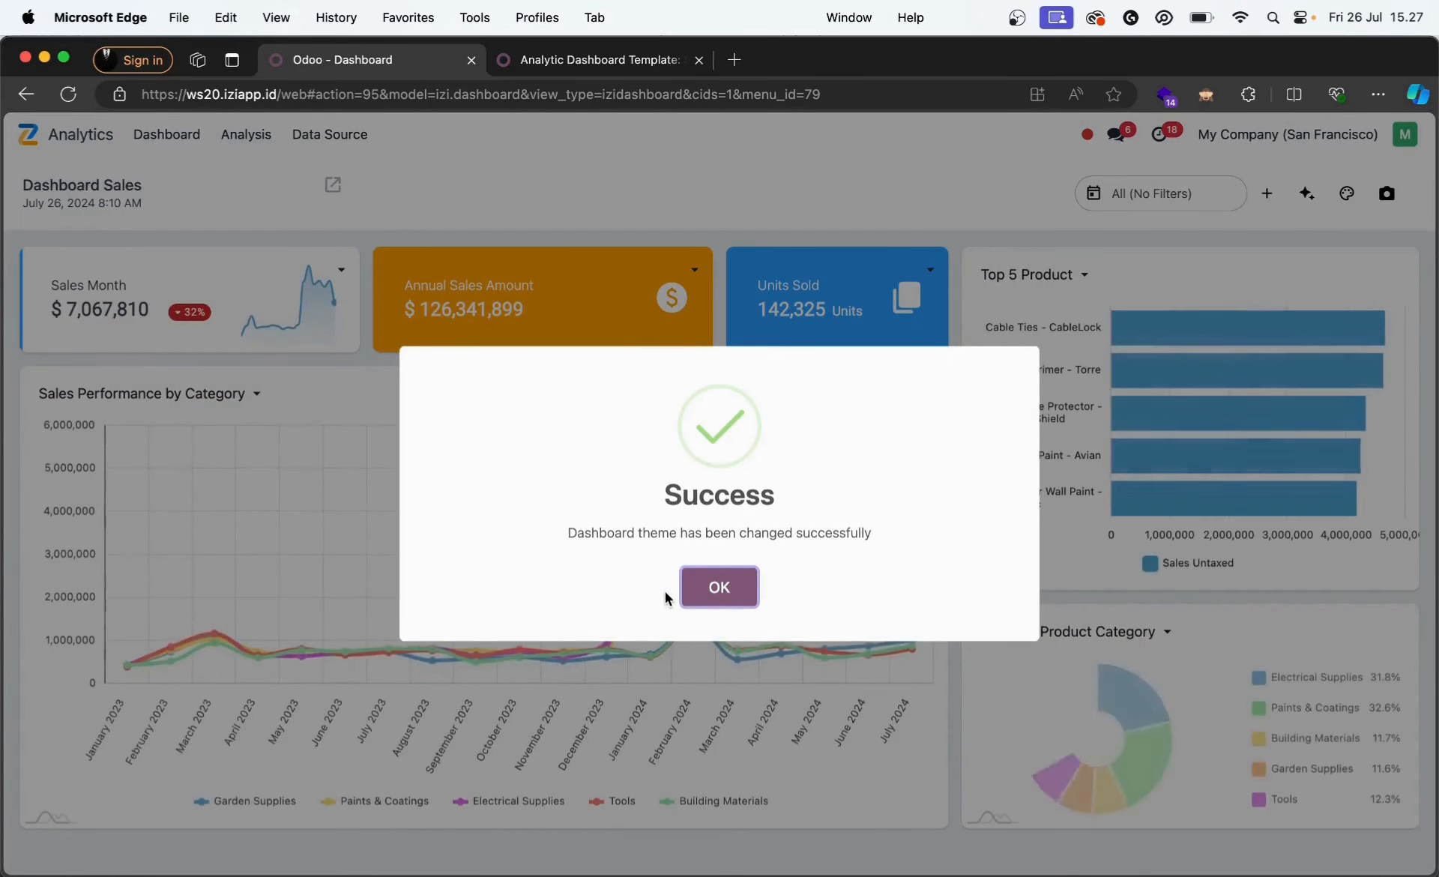
pyautogui.click(711, 600)
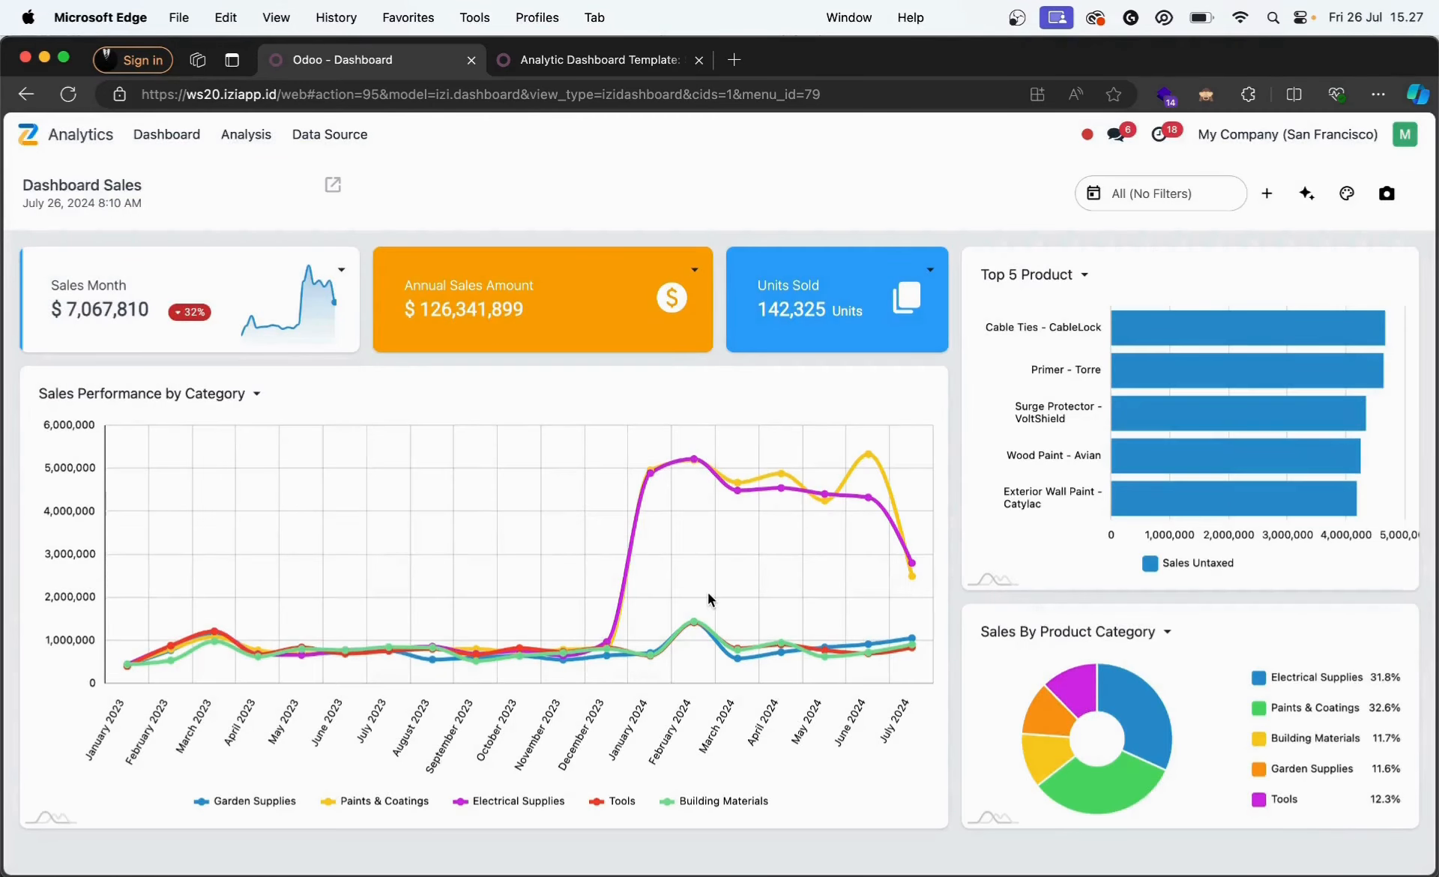